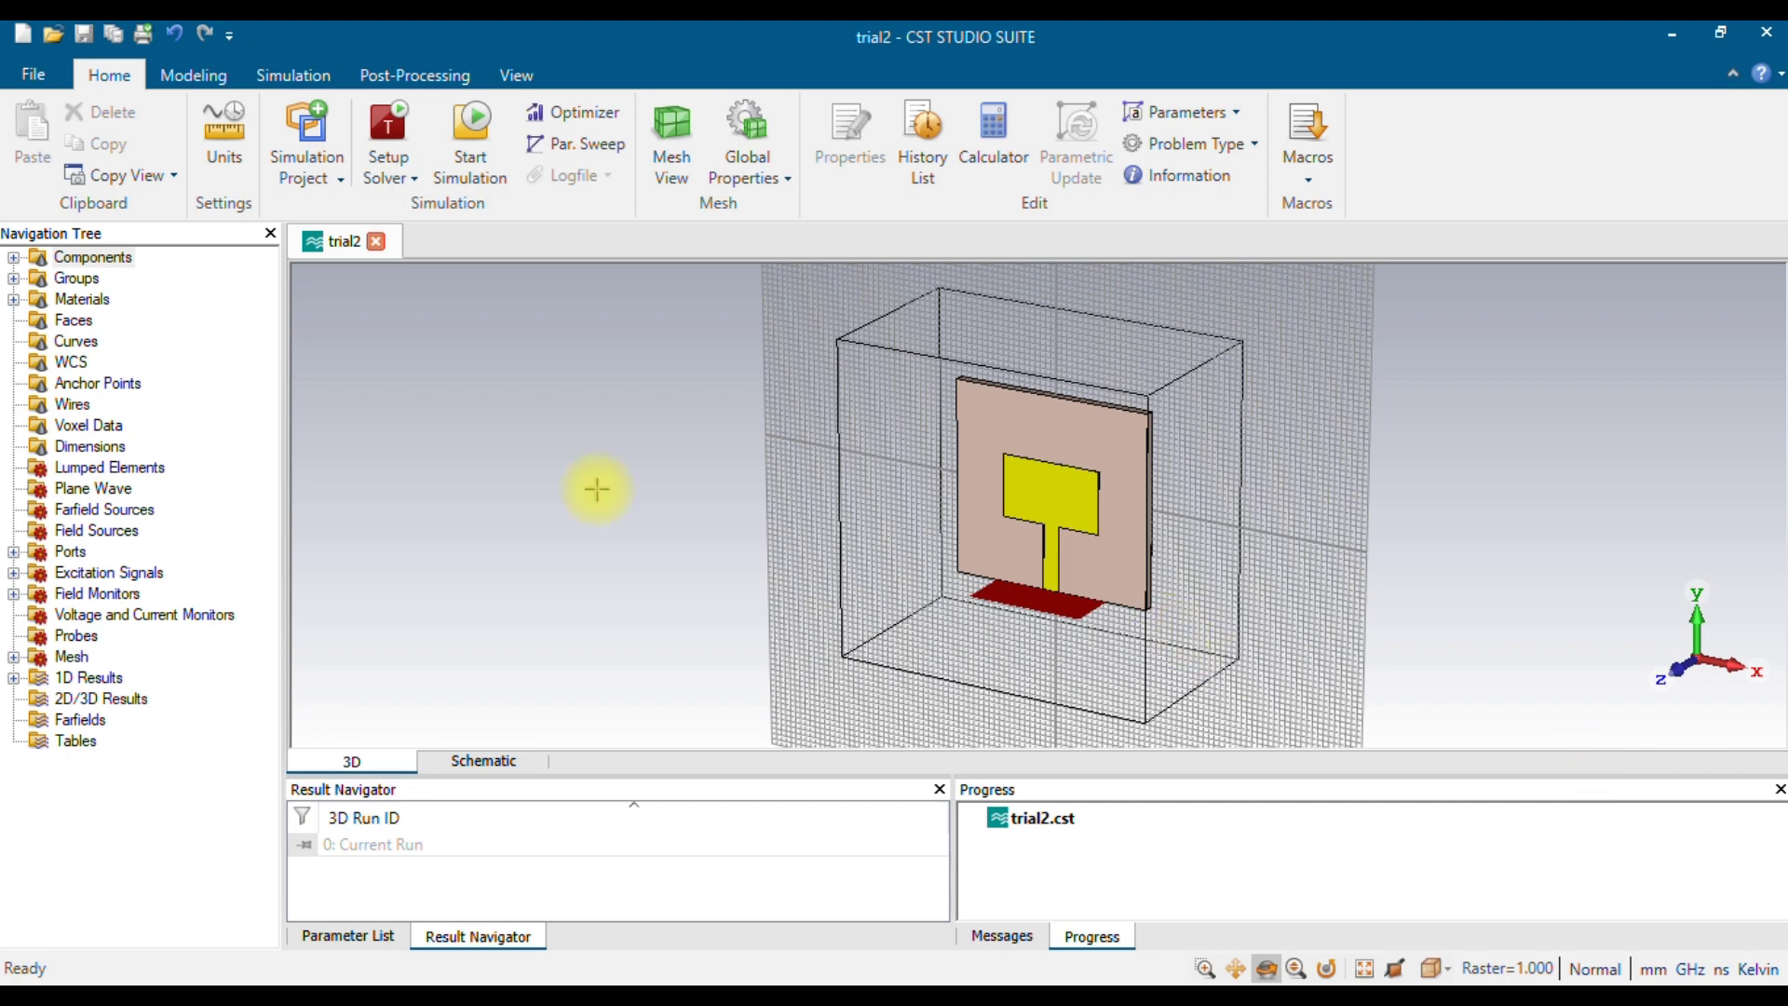
Switch to the Word document and examine the permittivity, electrical conductance and density columns for skin, fat and tumor, returning to CST Studio Suite.
{"action": "left_click", "coordinate": [210, 80]}
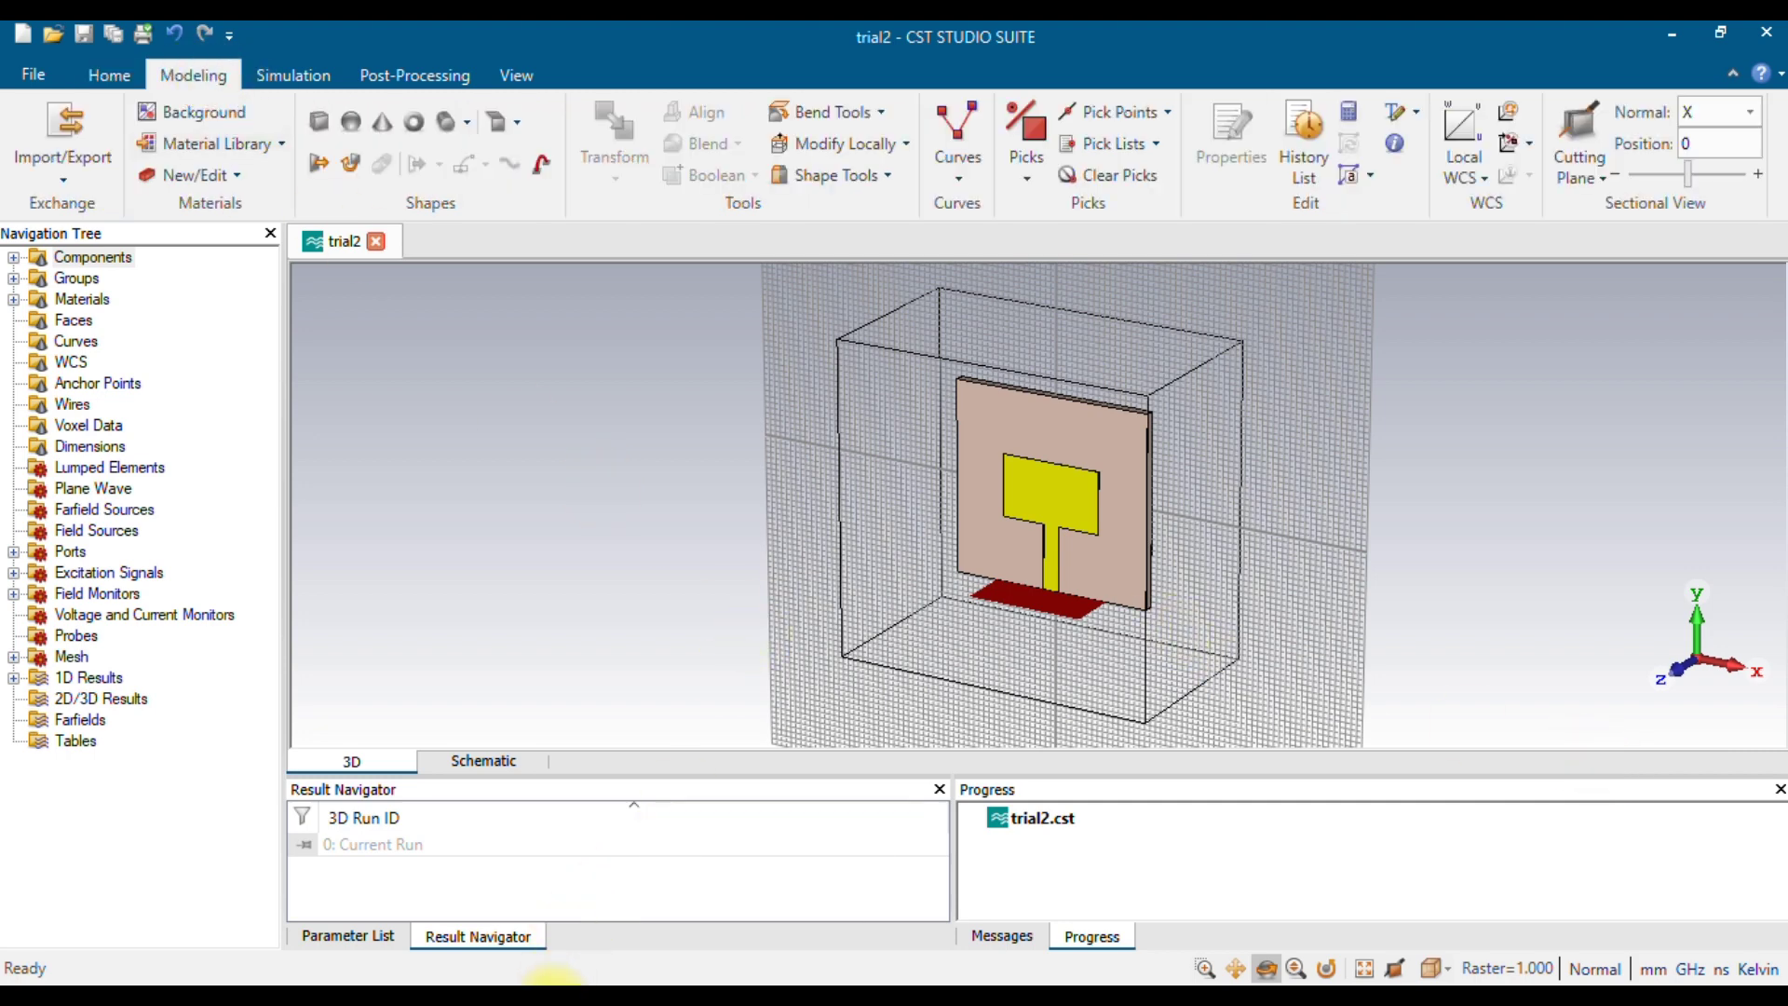
{"action": "left_click", "coordinate": [552, 978]}
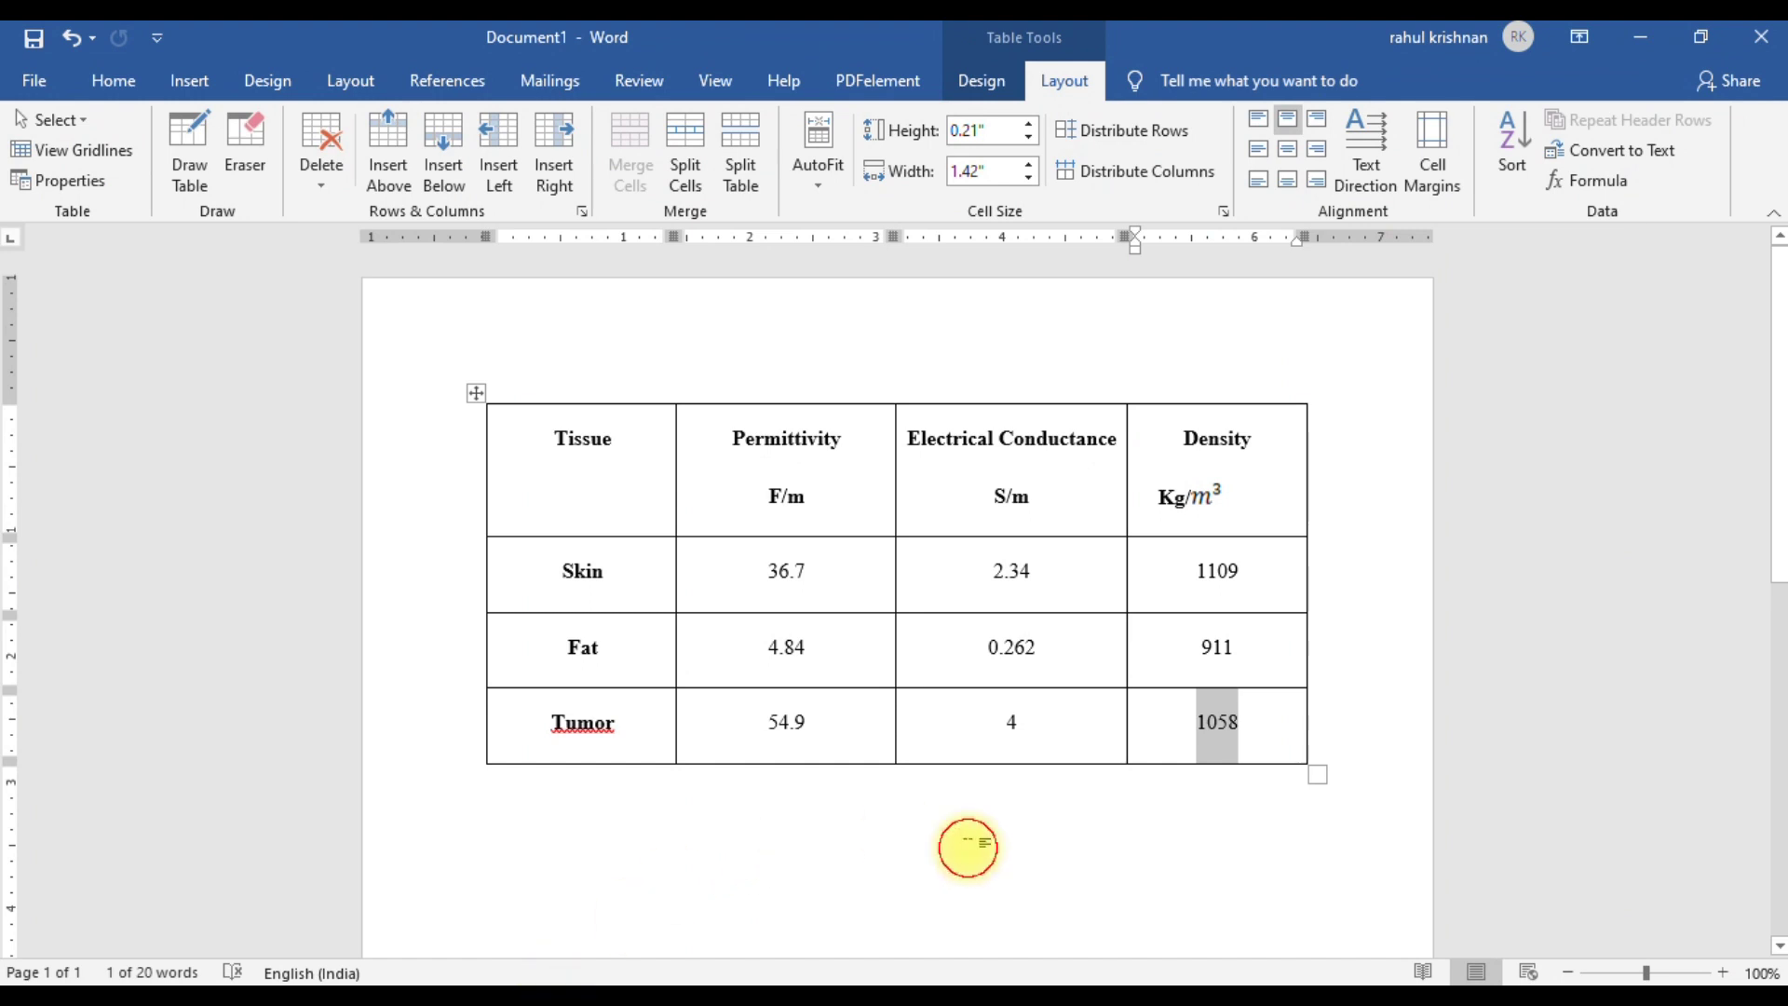
{"action": "left_click", "coordinate": [964, 845]}
{"action": "left_click", "coordinate": [552, 577]}
{"action": "double_click", "coordinate": [546, 651]}
{"action": "left_click", "coordinate": [551, 726]}
{"action": "double_click", "coordinate": [550, 726]}
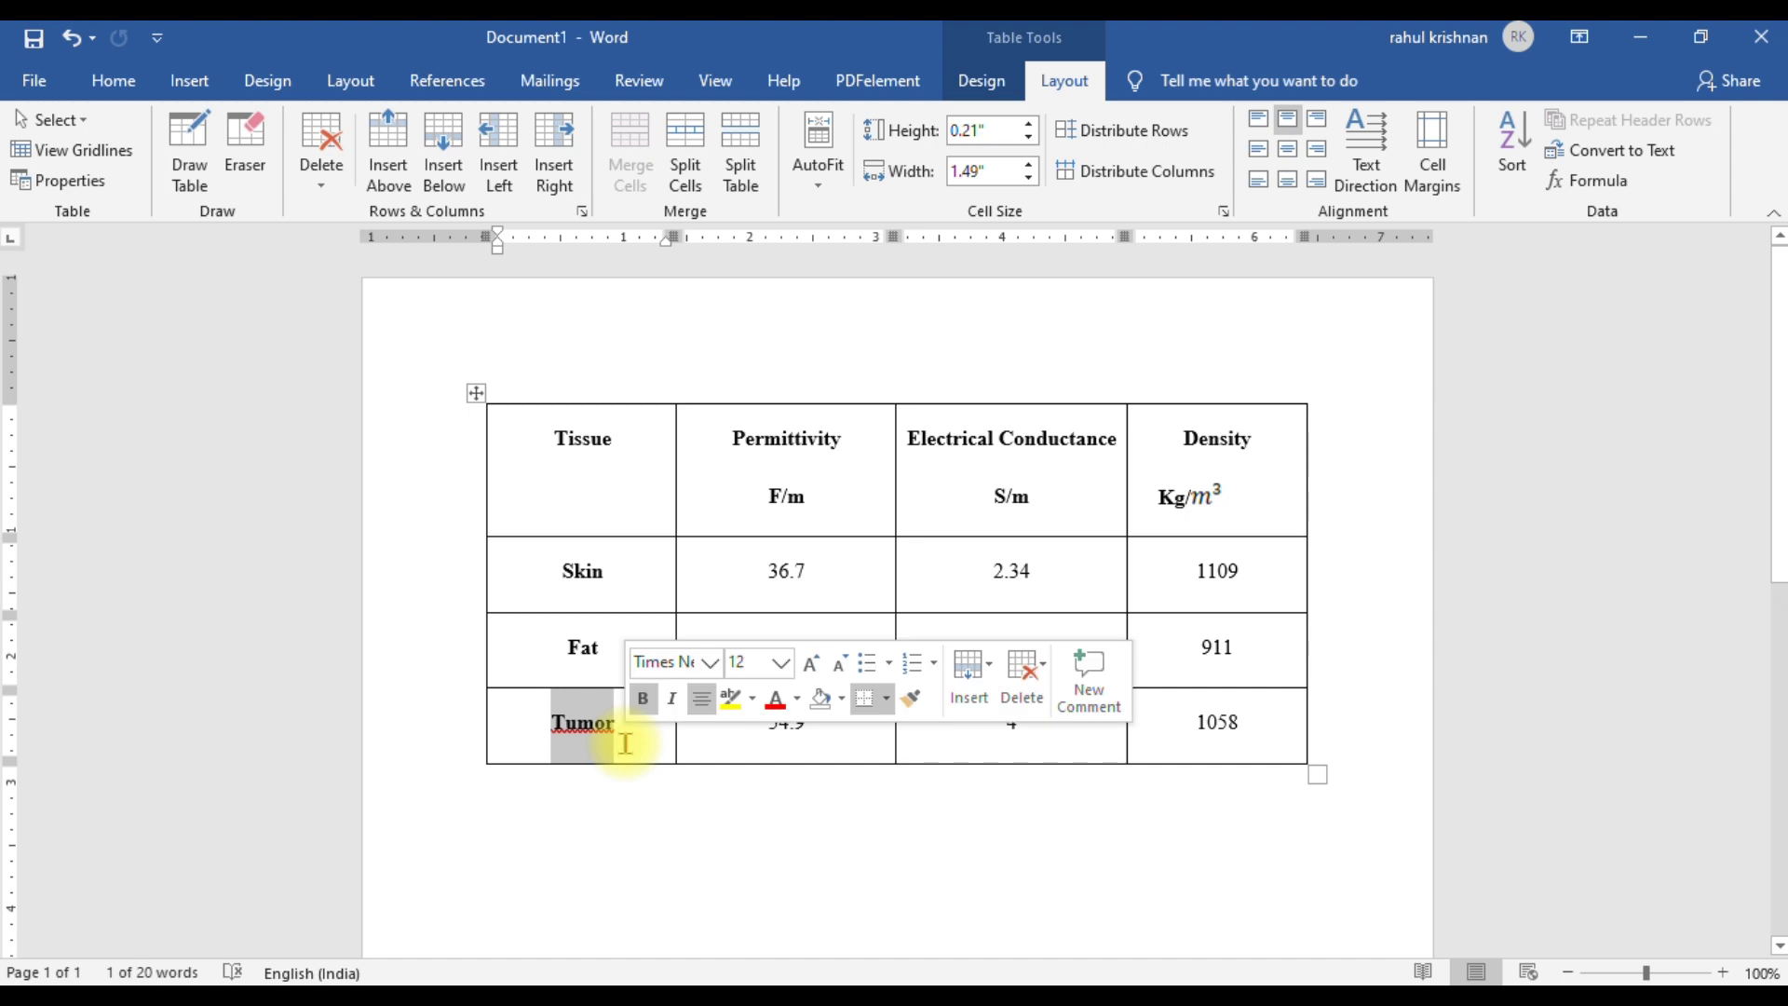
{"action": "left_click", "coordinate": [749, 469]}
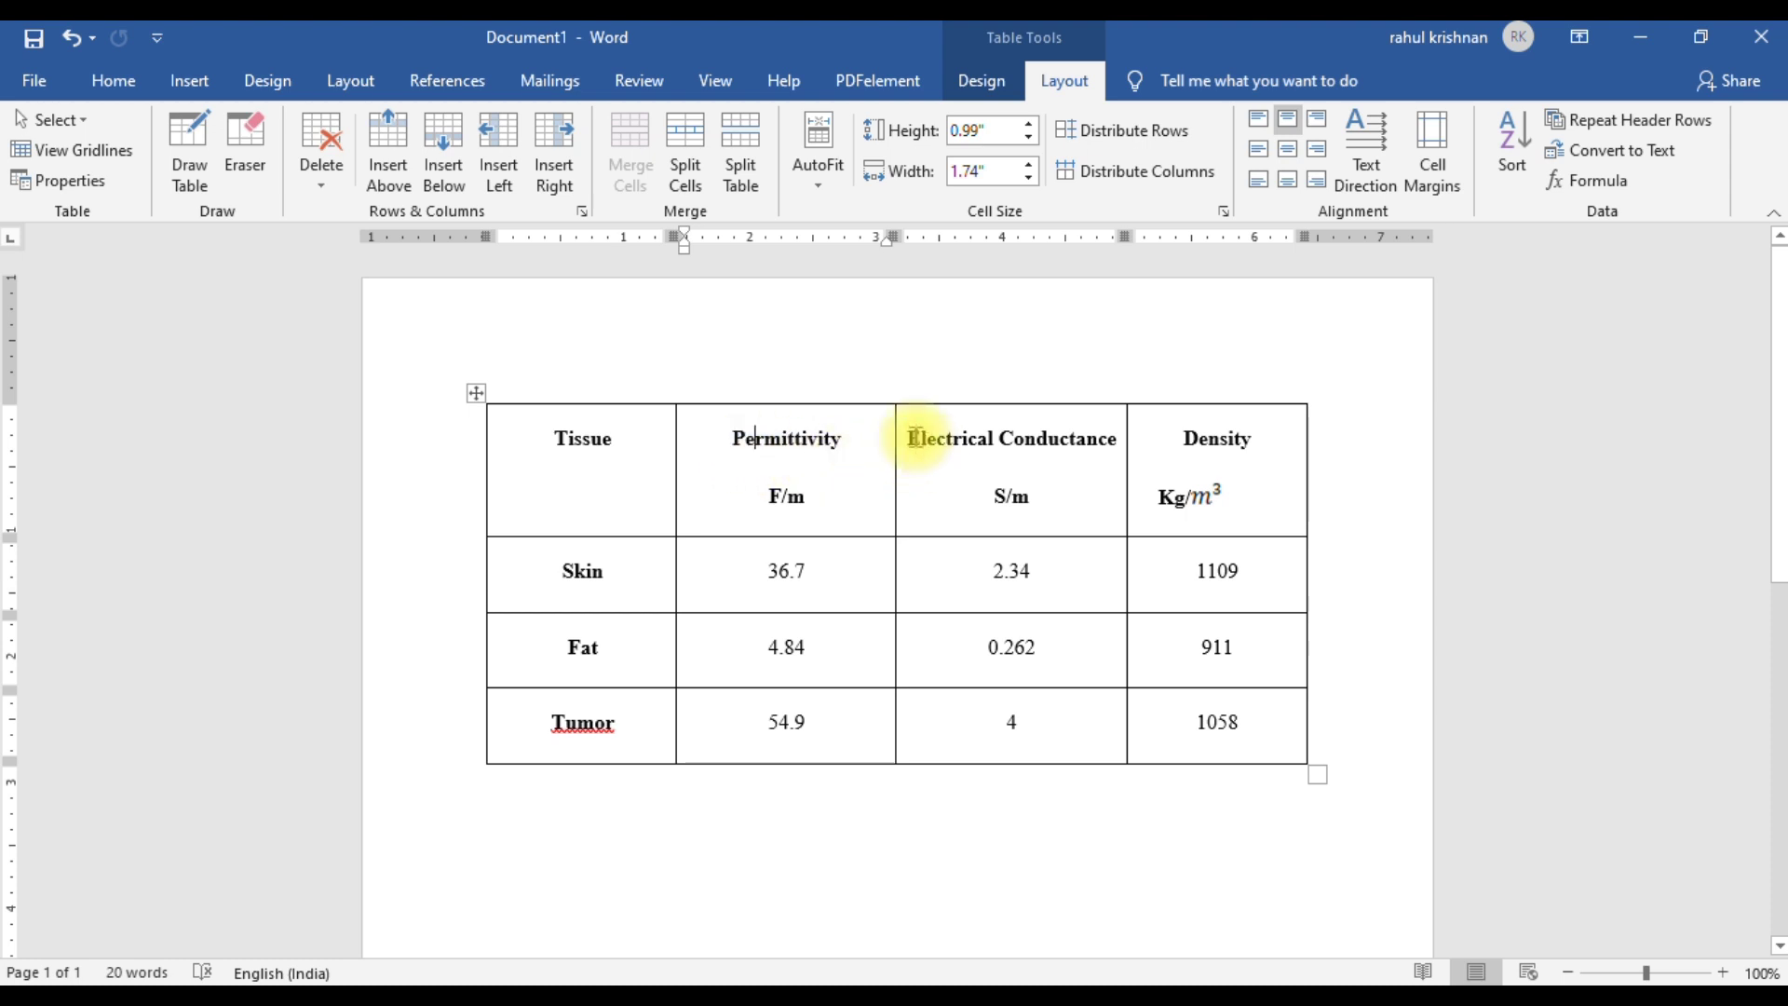
{"action": "left_click", "coordinate": [1145, 496]}
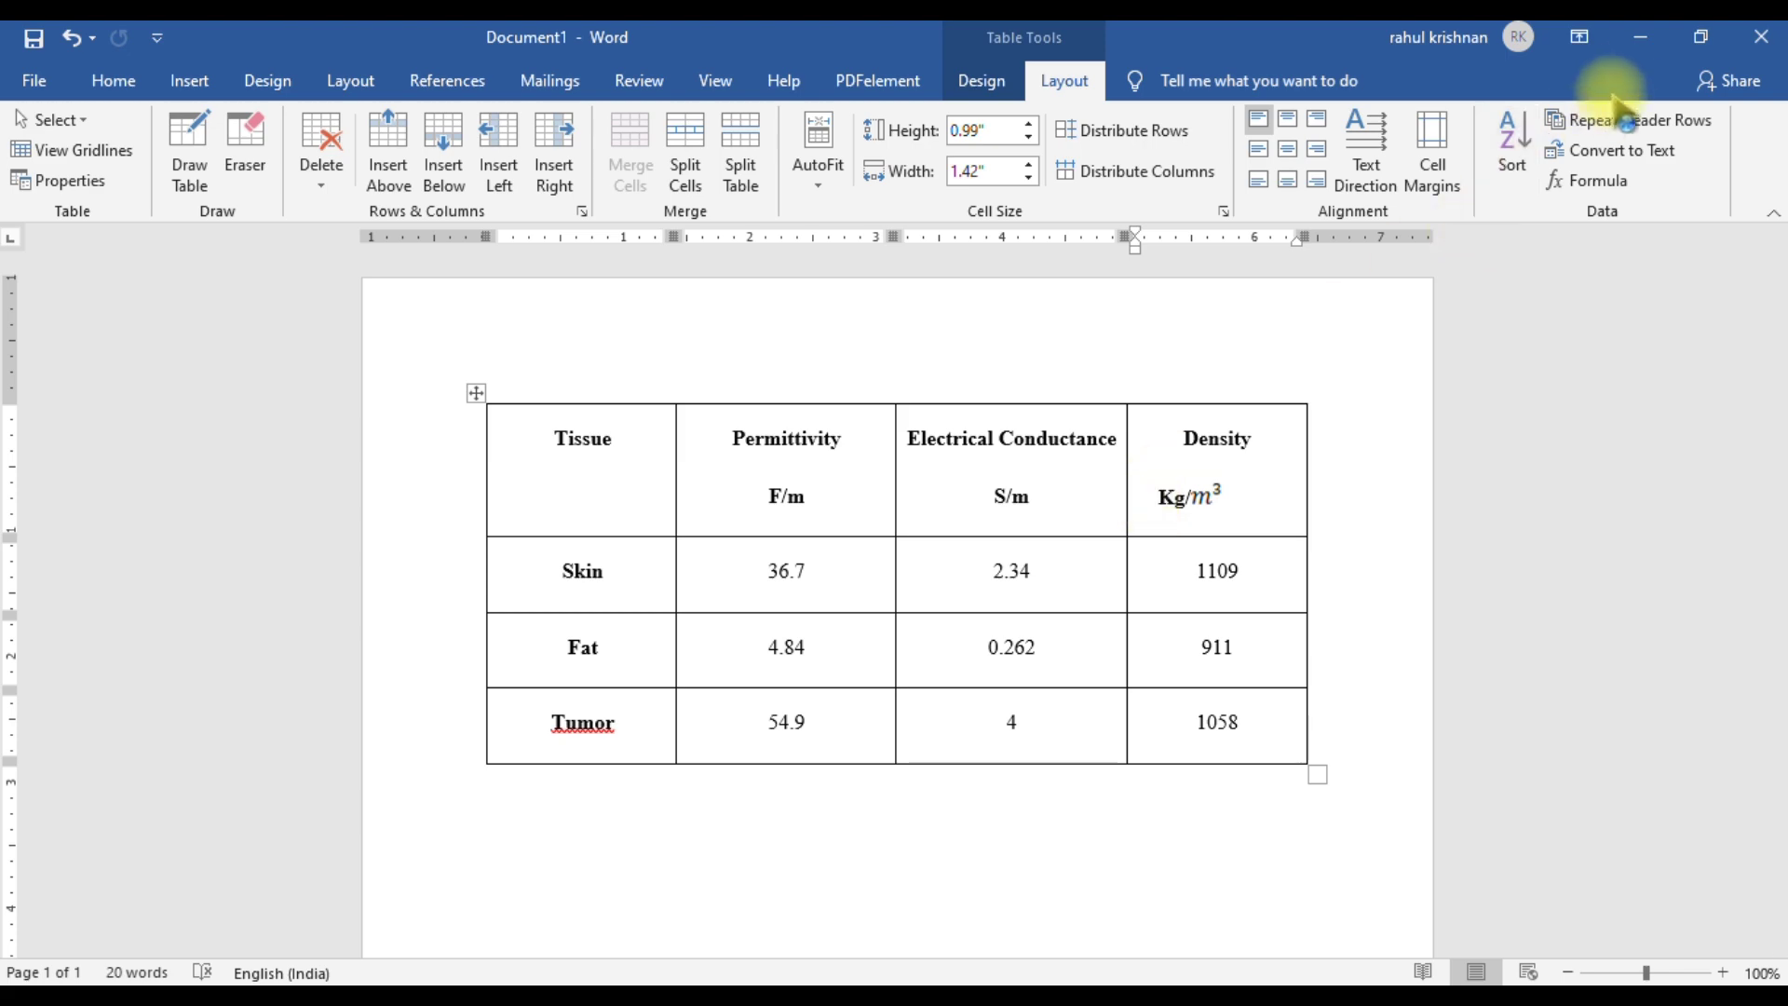
{"action": "left_click", "coordinate": [1629, 43]}
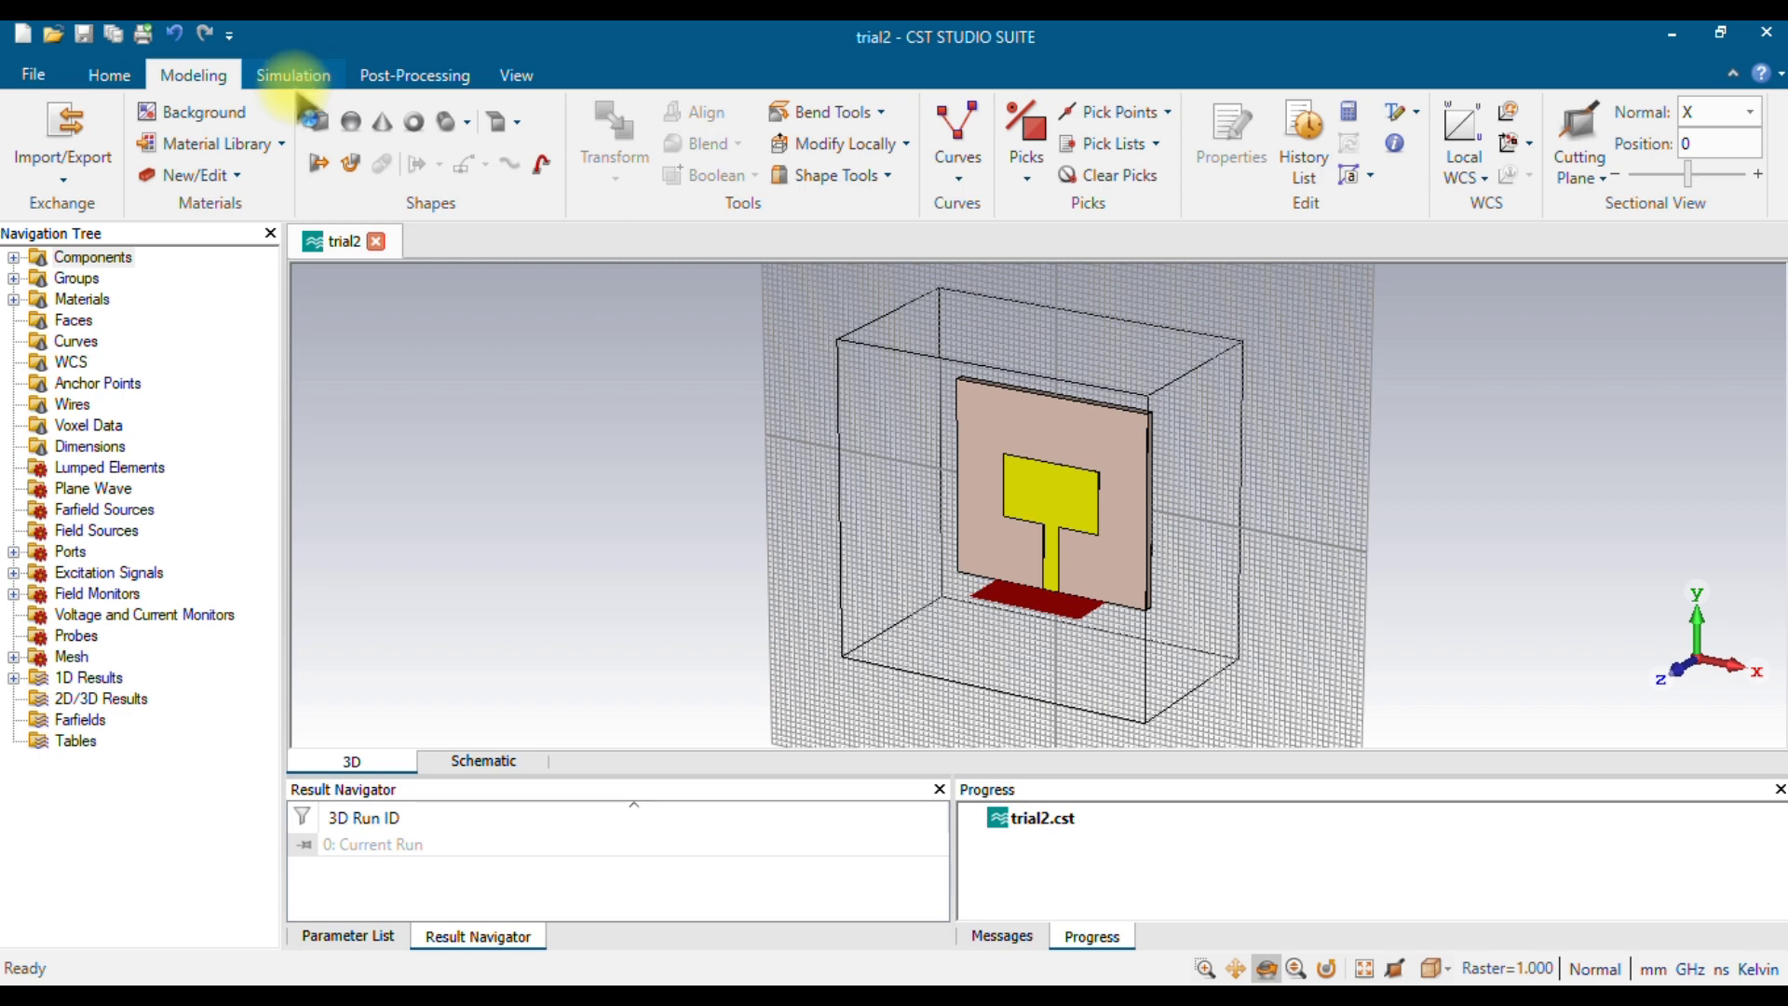
Start a sphere named skin, defined by numeric values, with center radius 30 and top radius 30.
{"action": "left_click", "coordinate": [352, 122]}
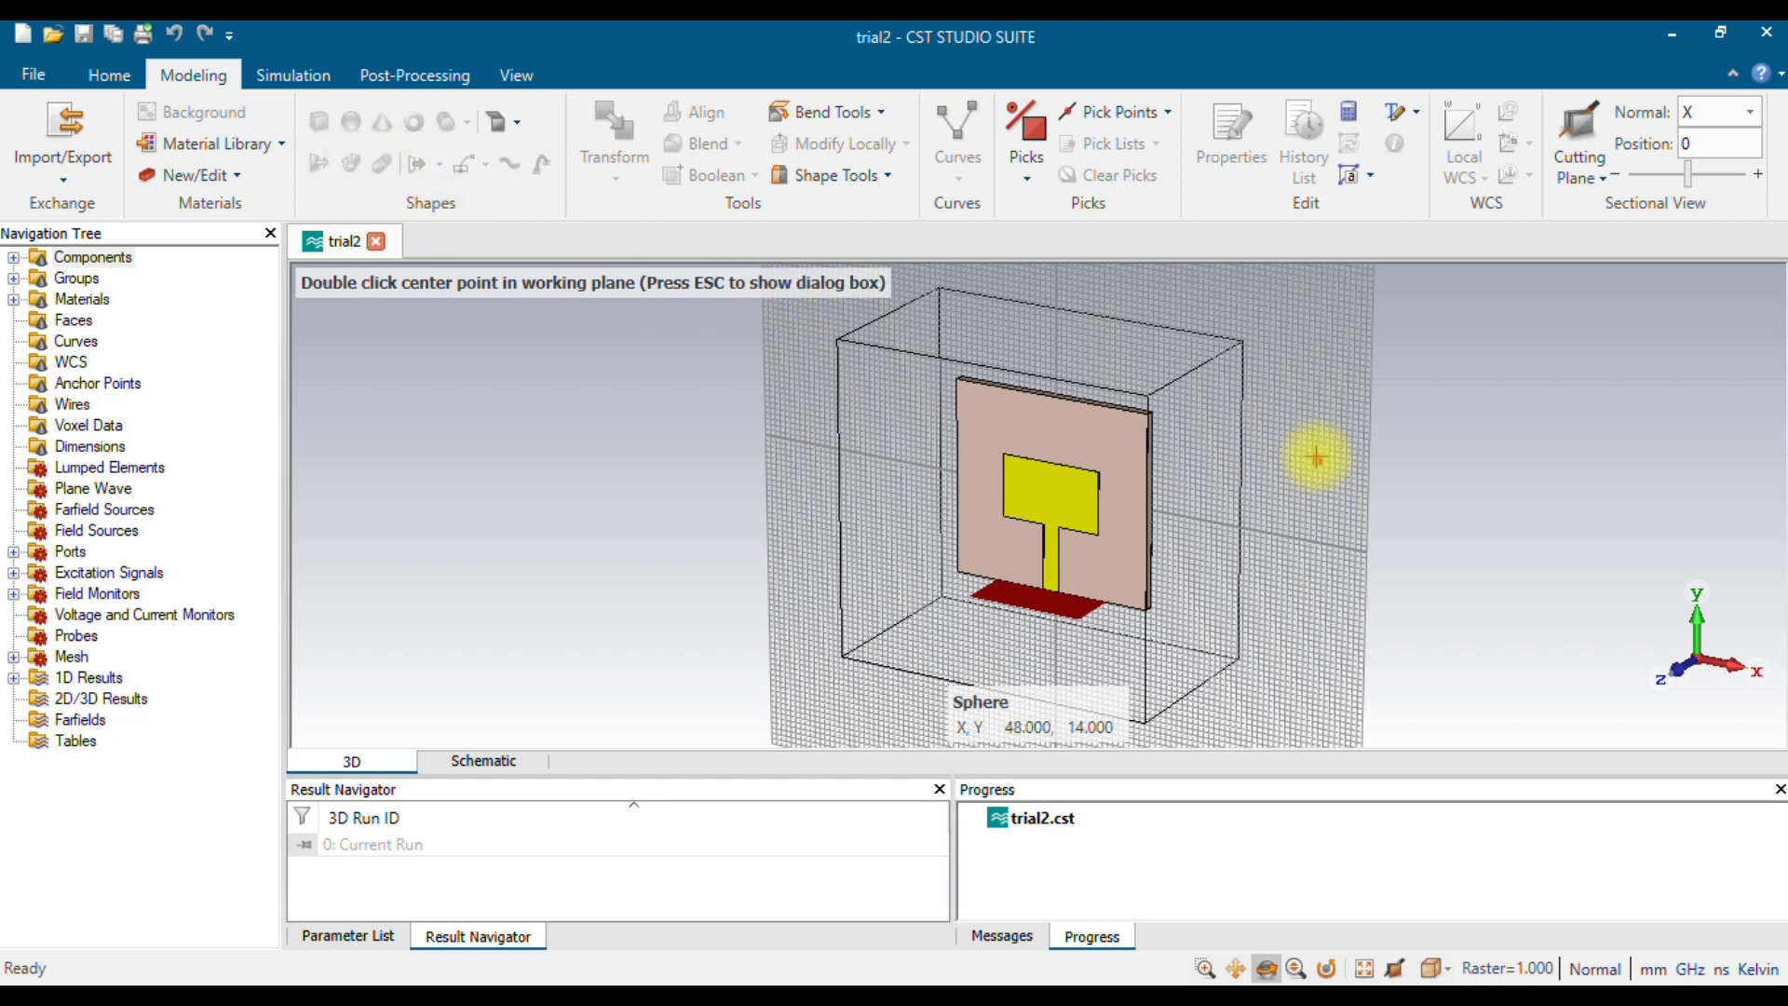
{"action": "key", "text": "Escape"}
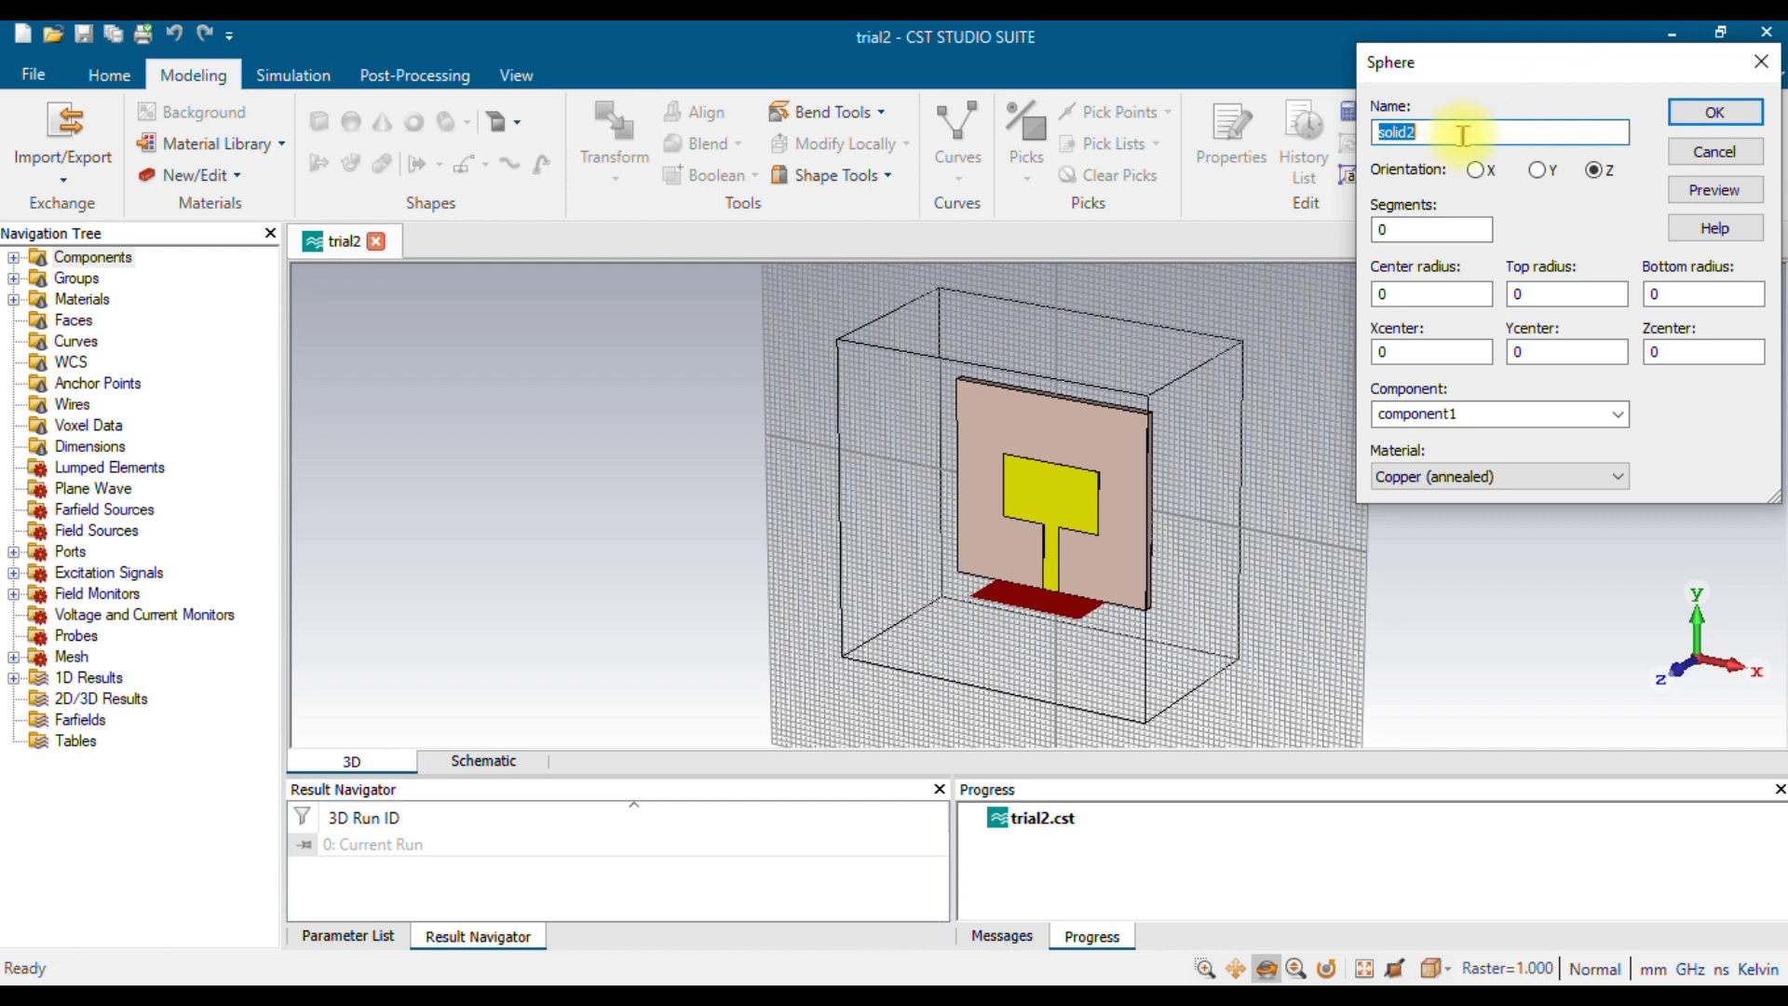
{"action": "type", "text": "skin"}
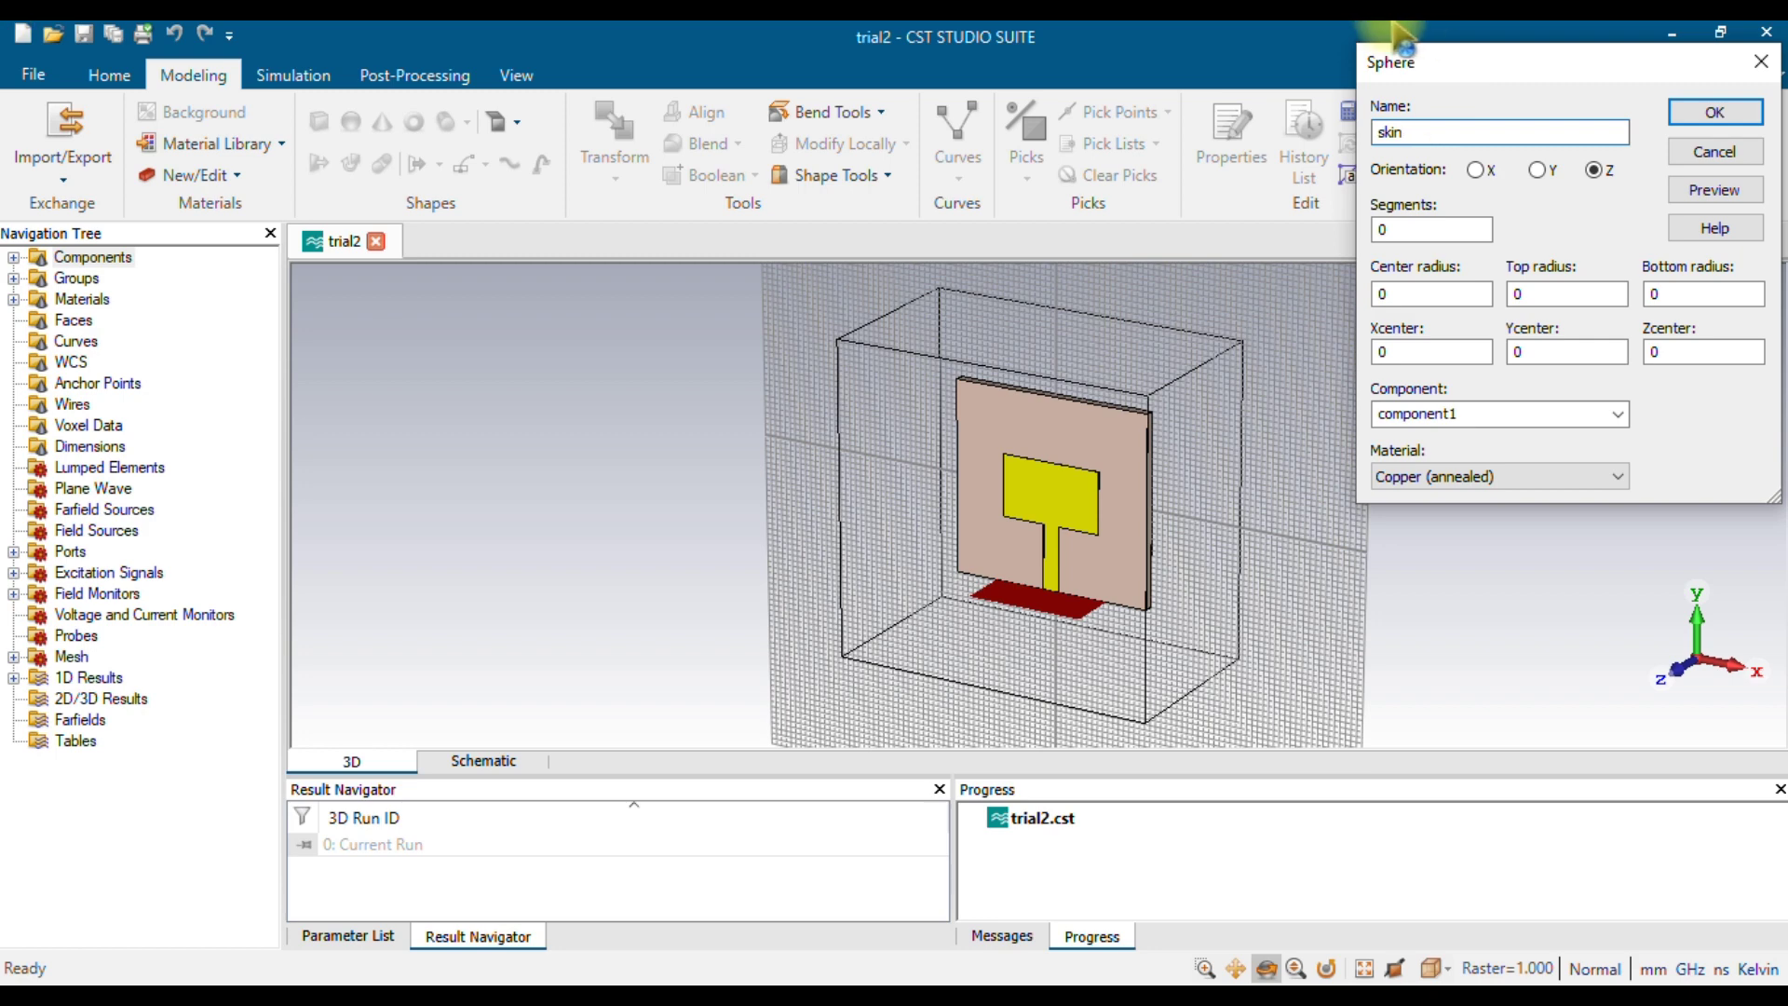
{"action": "left_click", "coordinate": [1423, 292]}
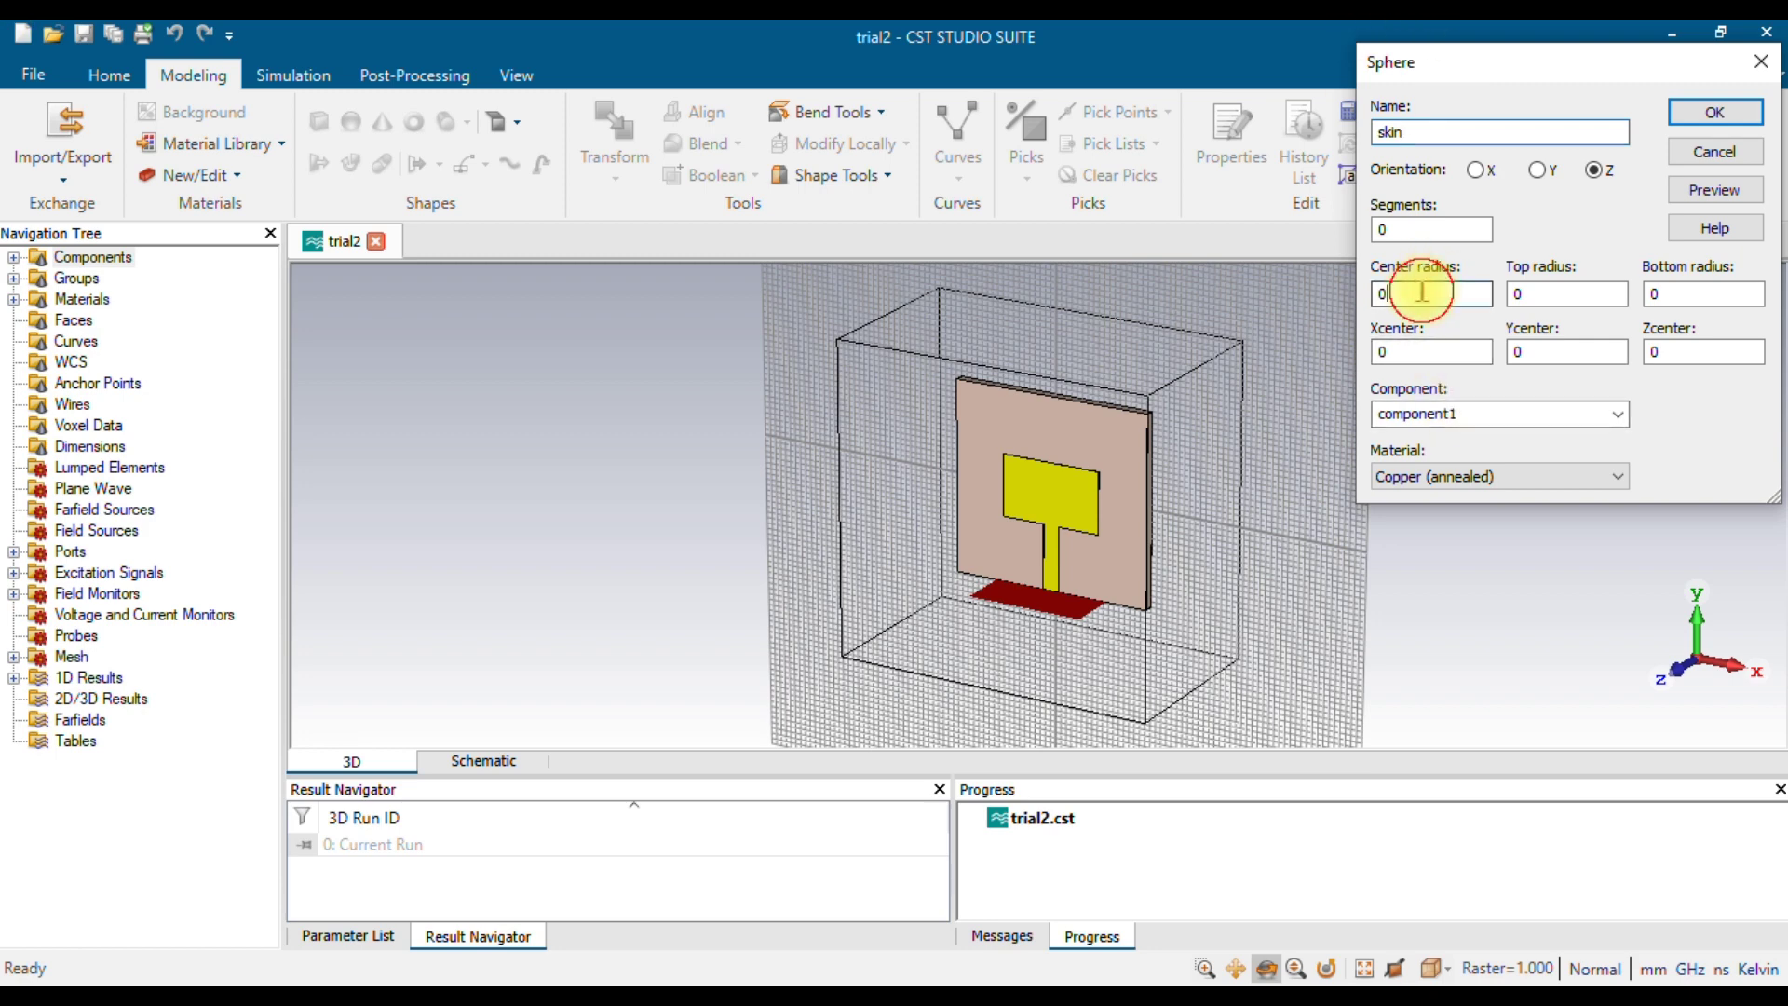
{"action": "key", "text": "BackSpace"}
{"action": "type", "text": "30"}
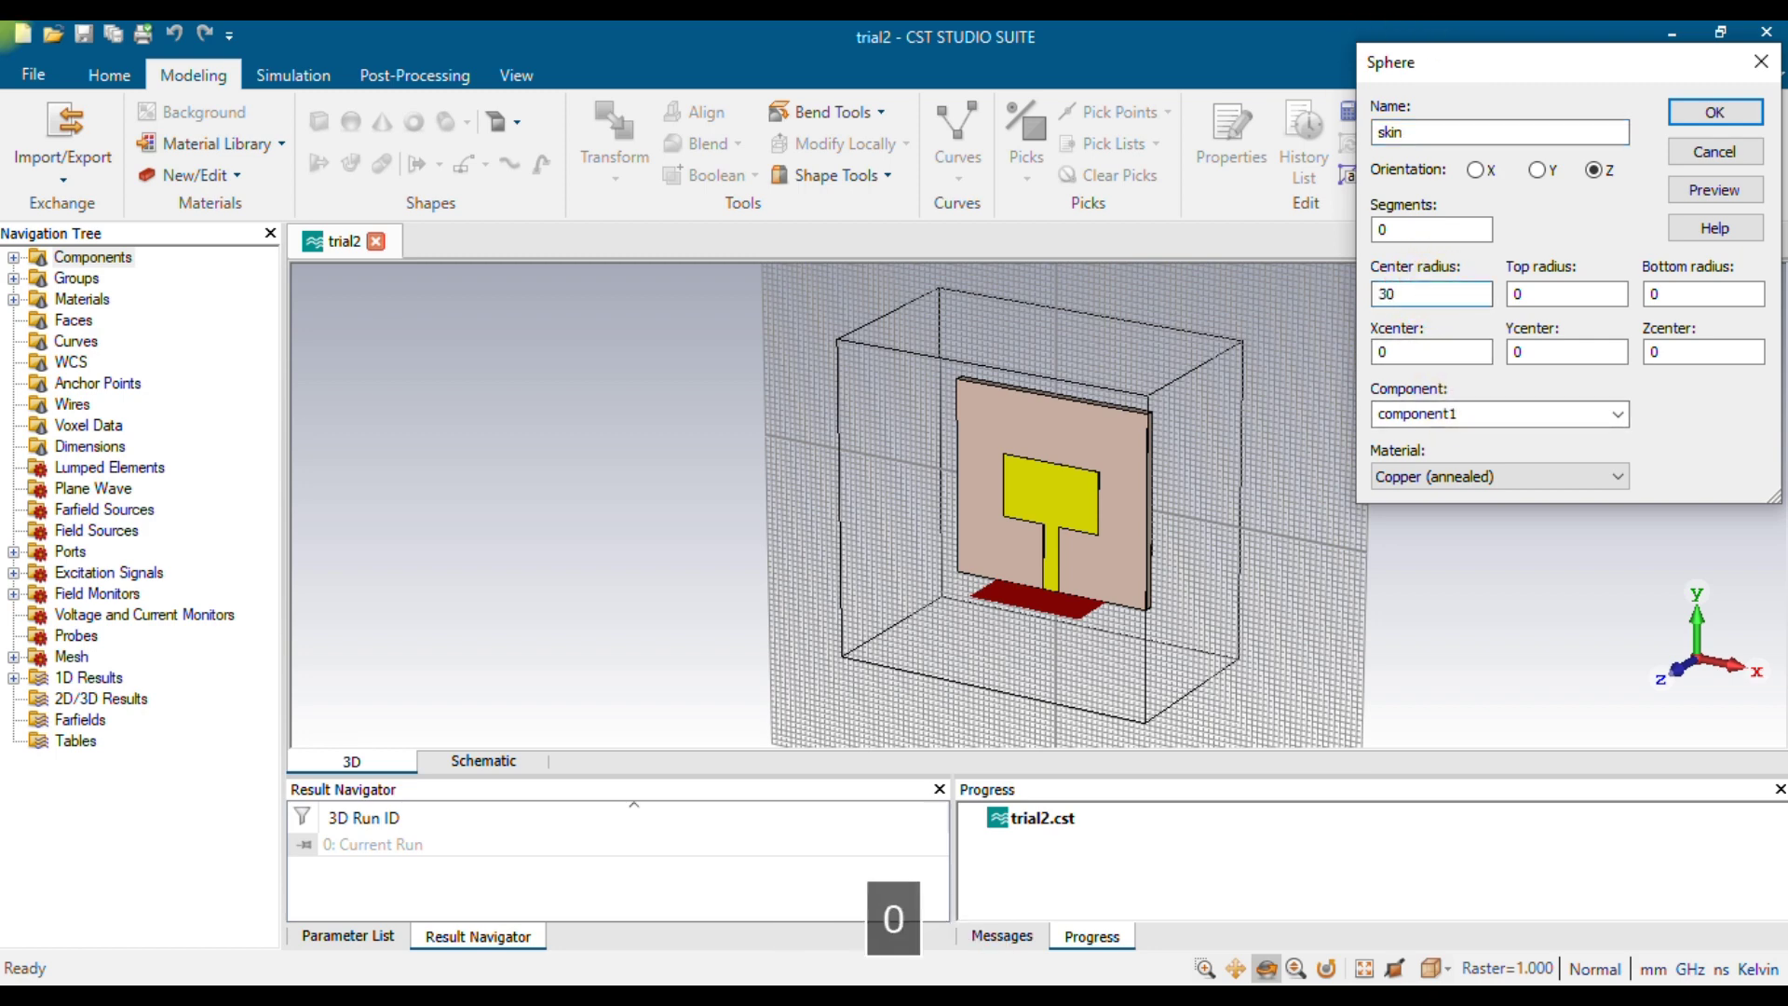
{"action": "key", "text": "Tab"}
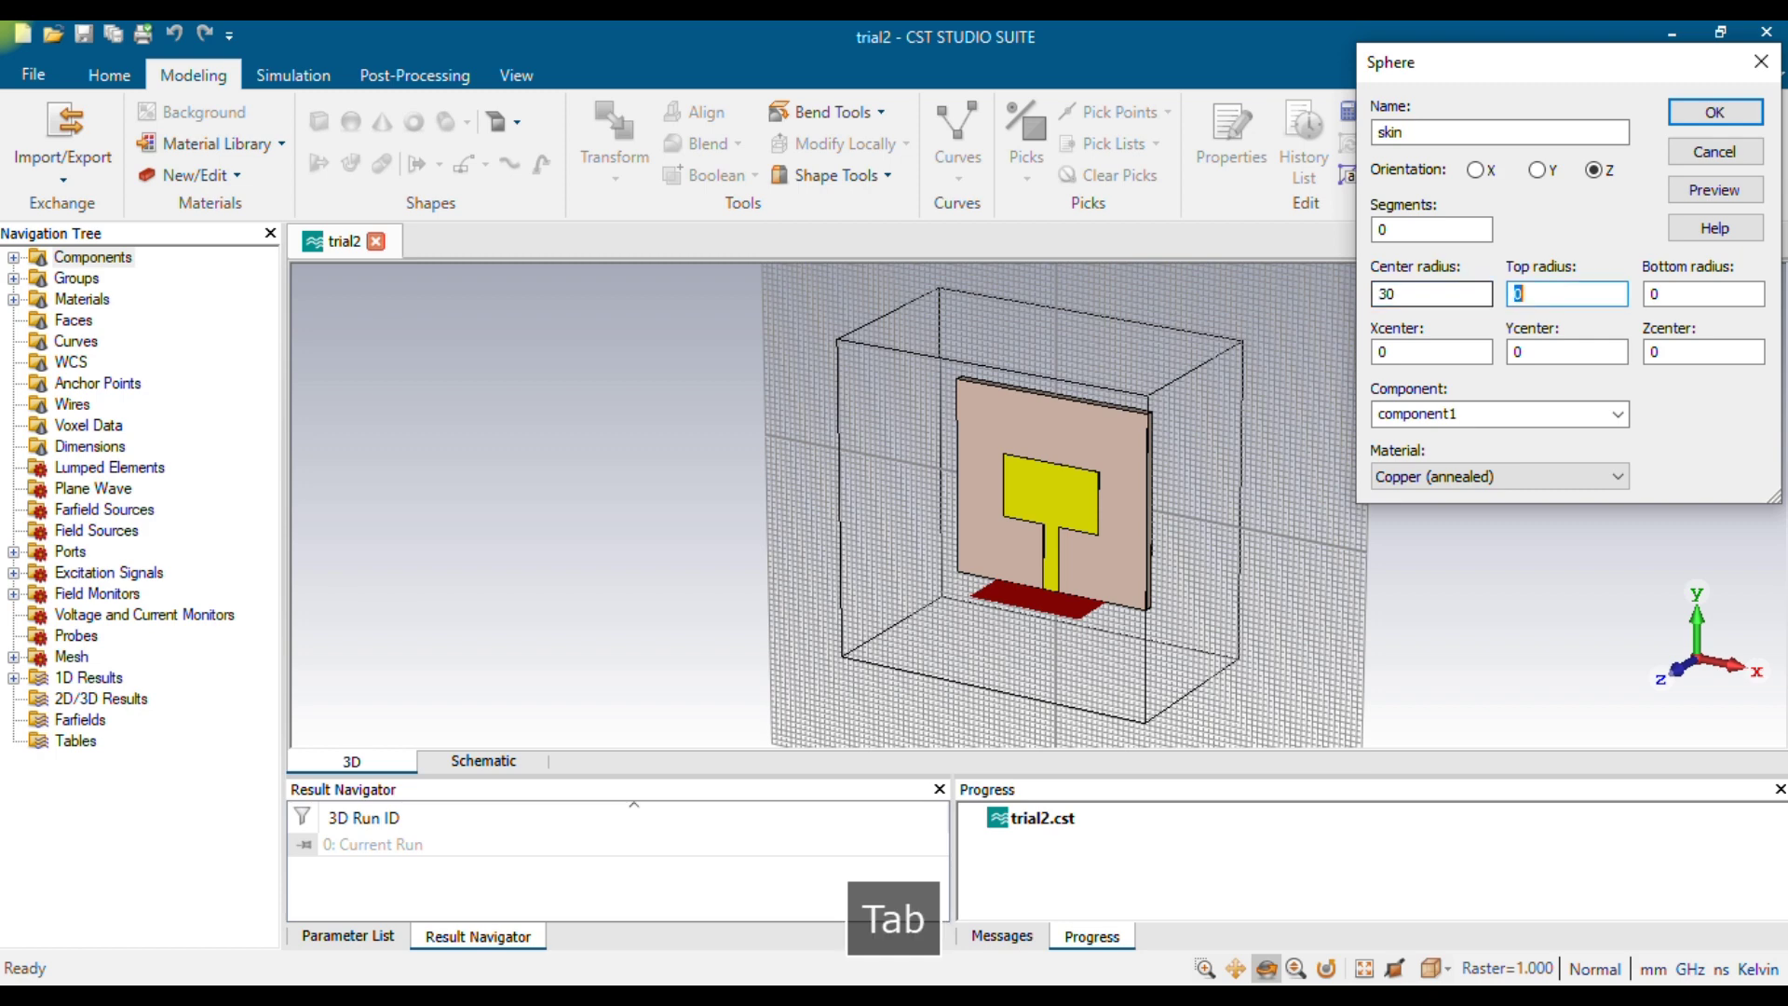
{"action": "type", "text": "30"}
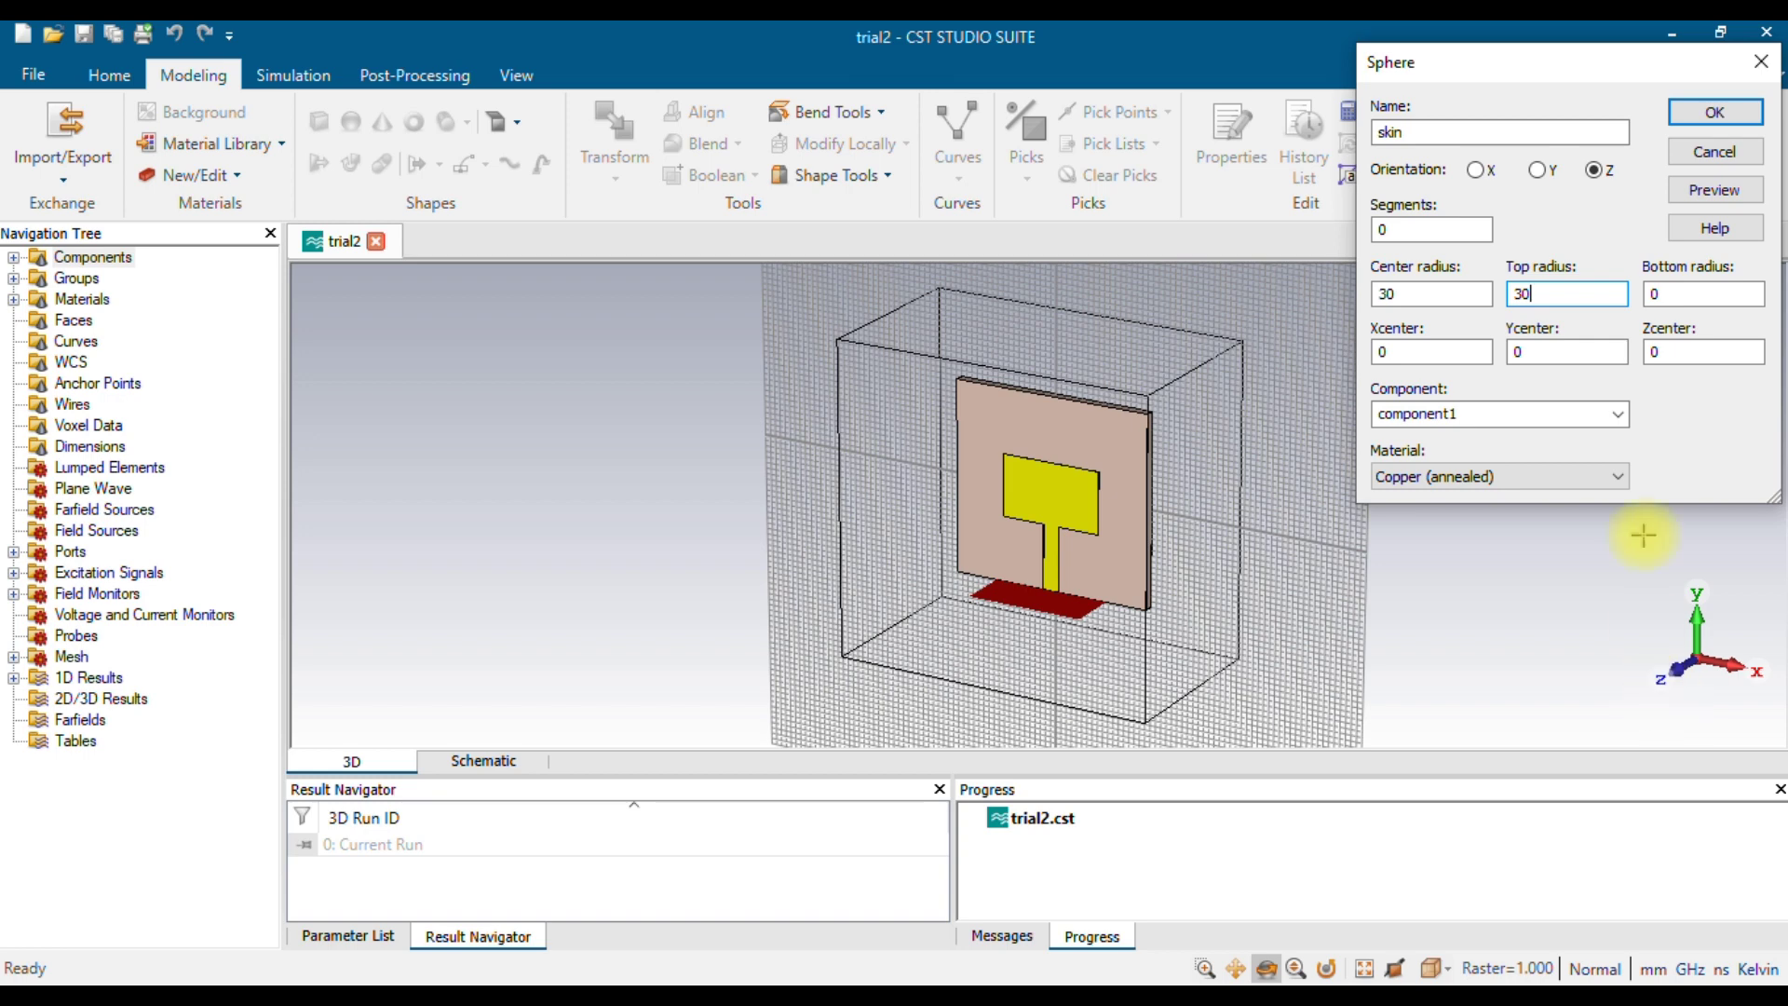
Set the skin sphere's Z center to 50 and preview it in front of the antenna.
{"action": "left_click", "coordinate": [1663, 353]}
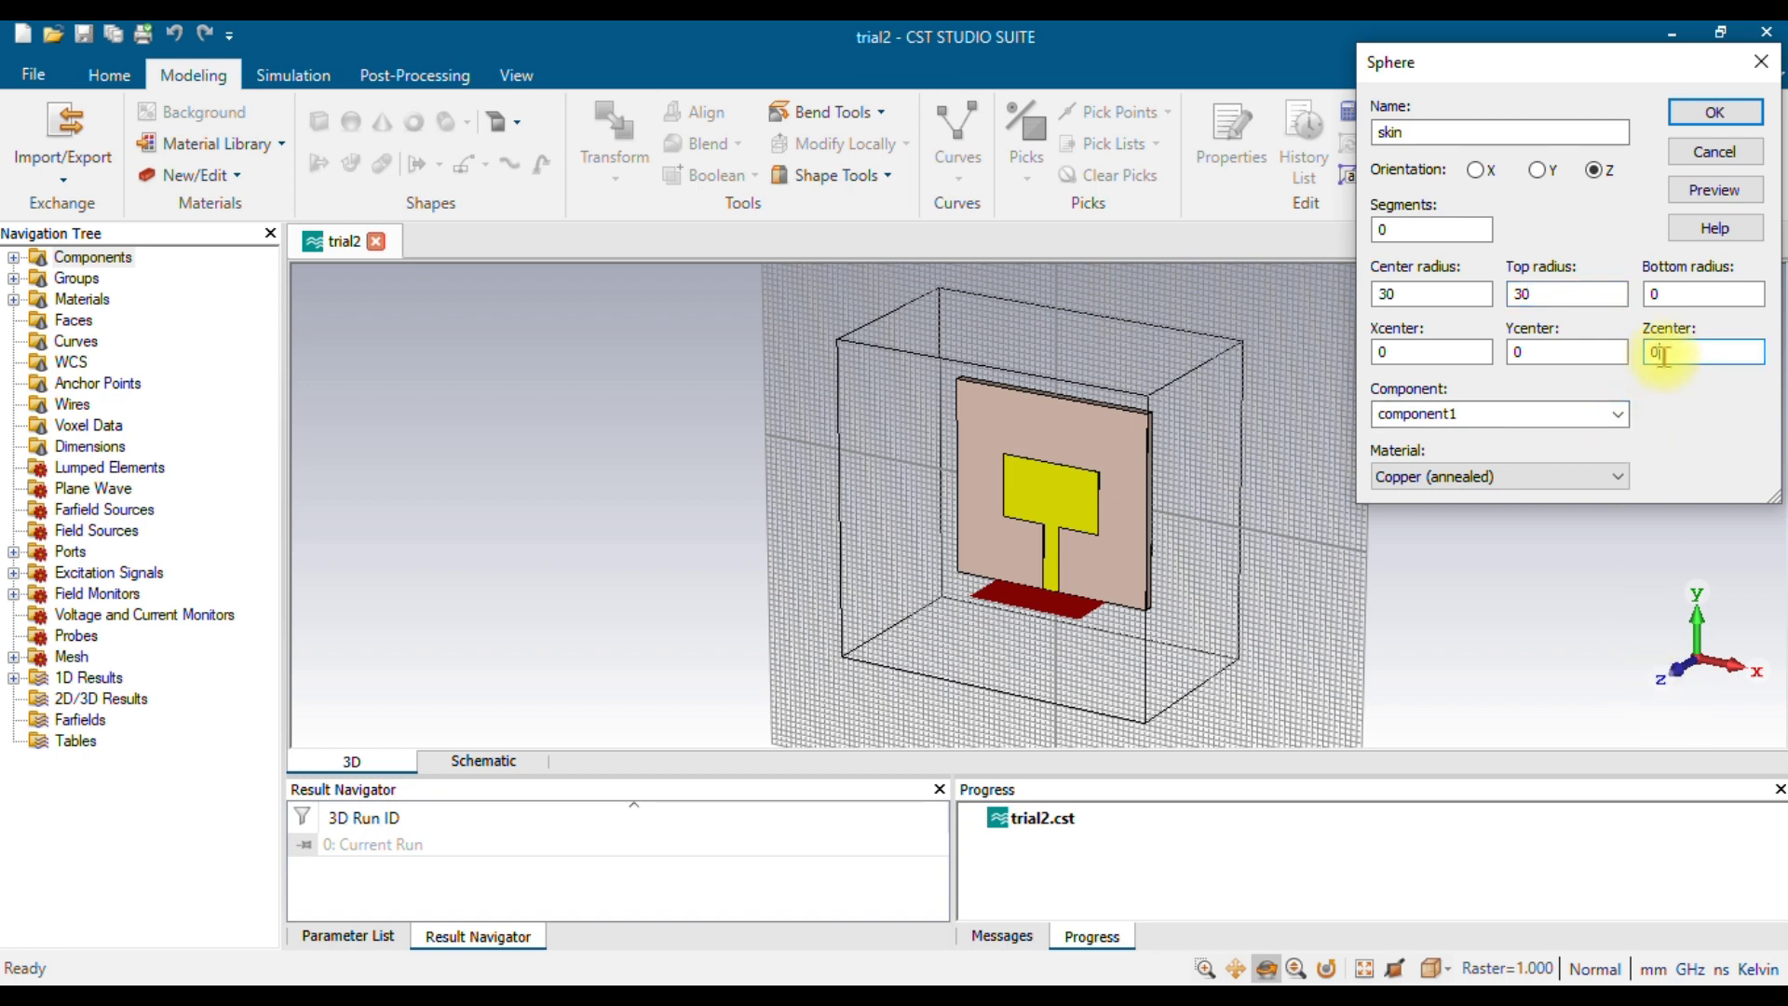
{"action": "key", "text": "BackSpace"}
{"action": "type", "text": "50"}
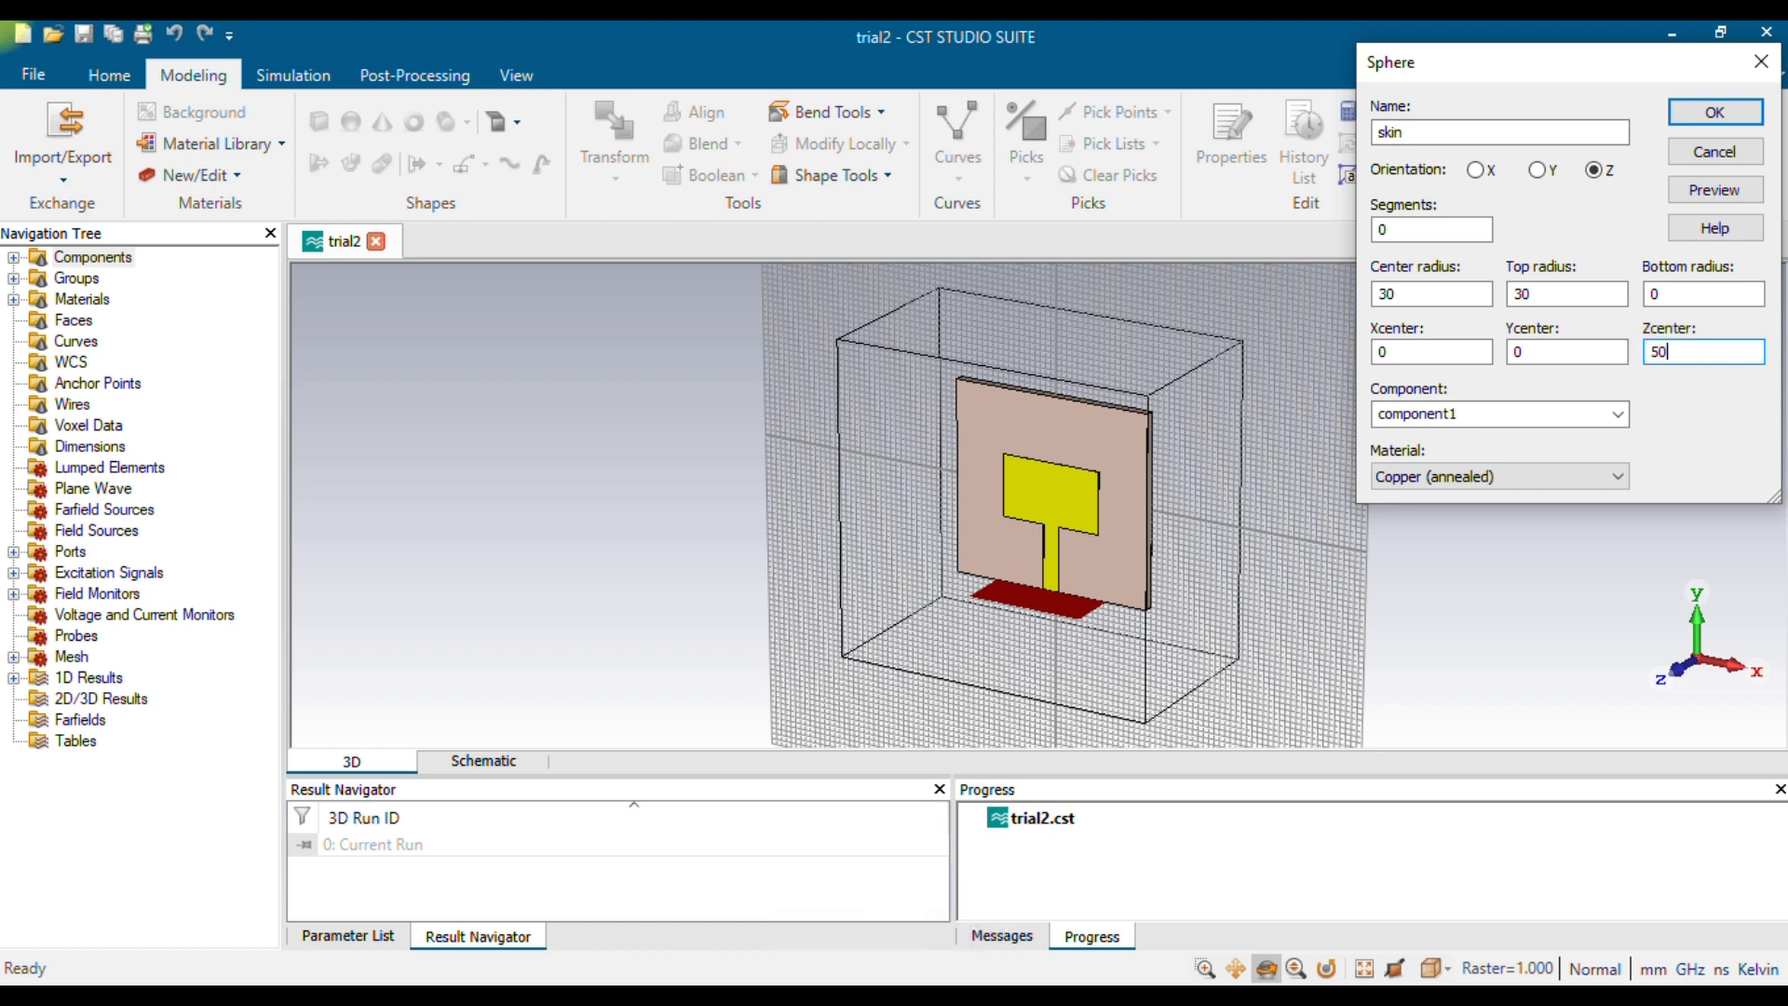
{"action": "left_click", "coordinate": [1731, 191]}
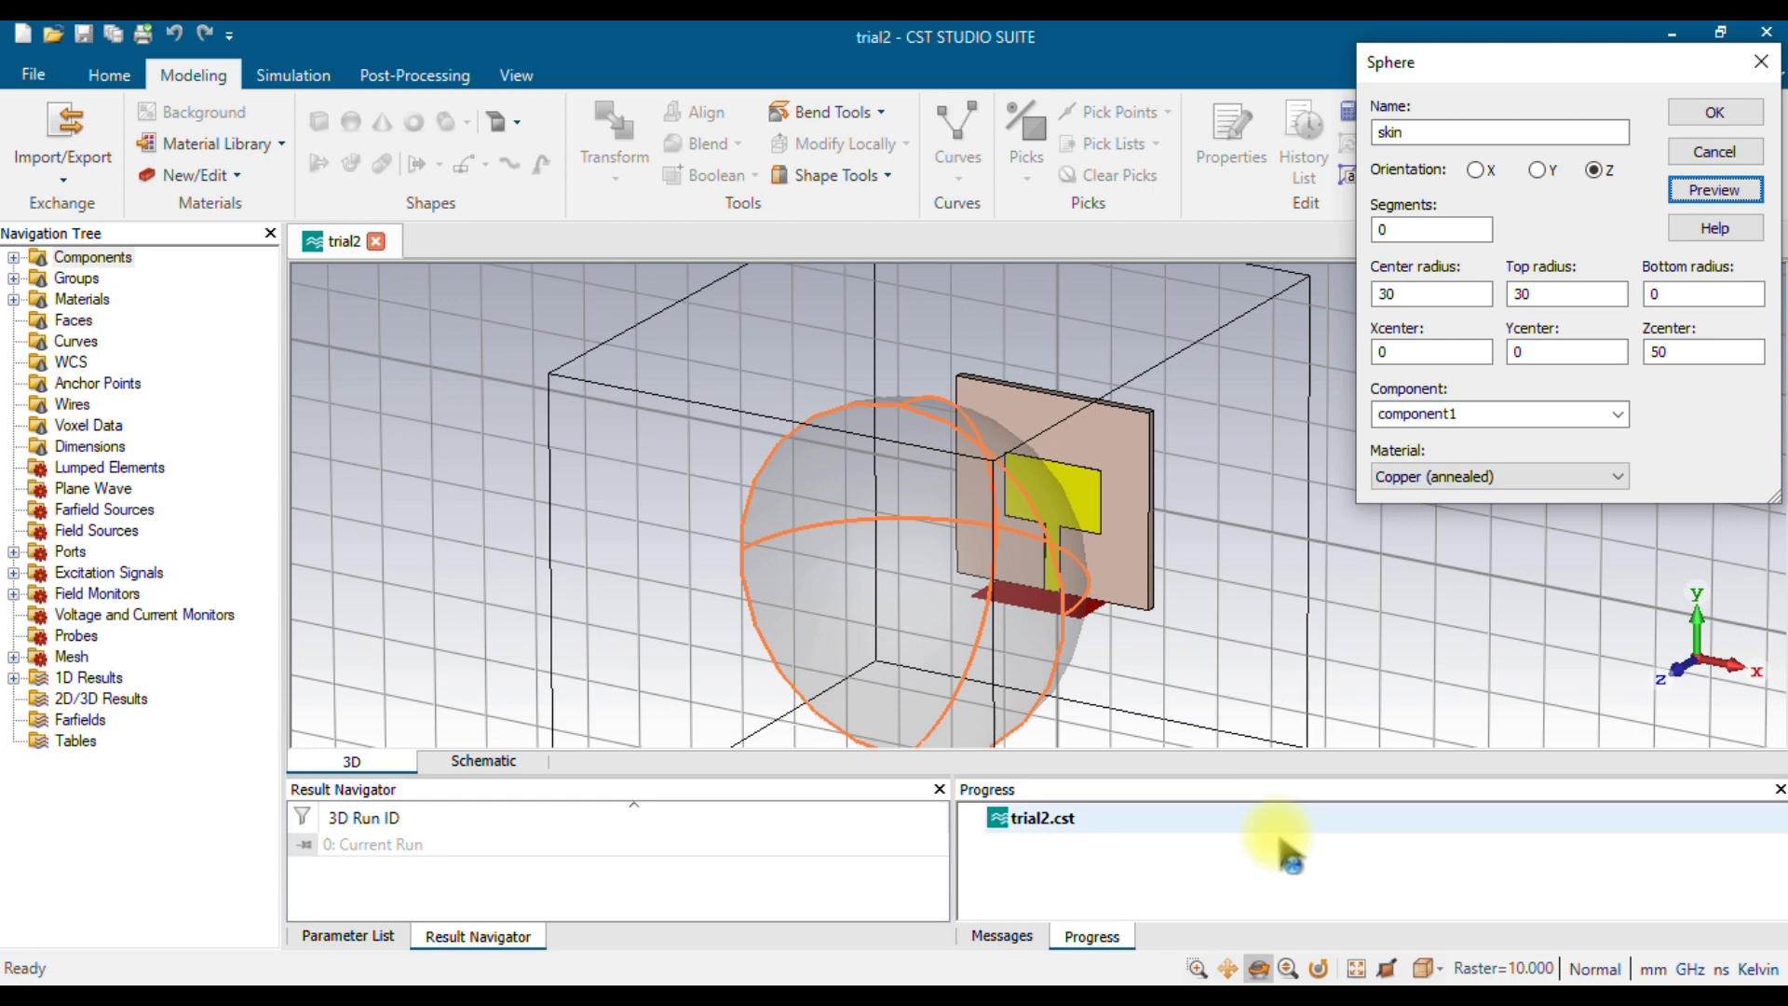
{"action": "mouse_move", "coordinate": [1248, 668]}
{"action": "left_mouse_down"}
{"action": "mouse_move", "coordinate": [1031, 667]}
{"action": "mouse_move", "coordinate": [950, 687]}
{"action": "mouse_move", "coordinate": [1013, 678]}
{"action": "mouse_move", "coordinate": [1001, 686]}
{"action": "left_mouse_up"}
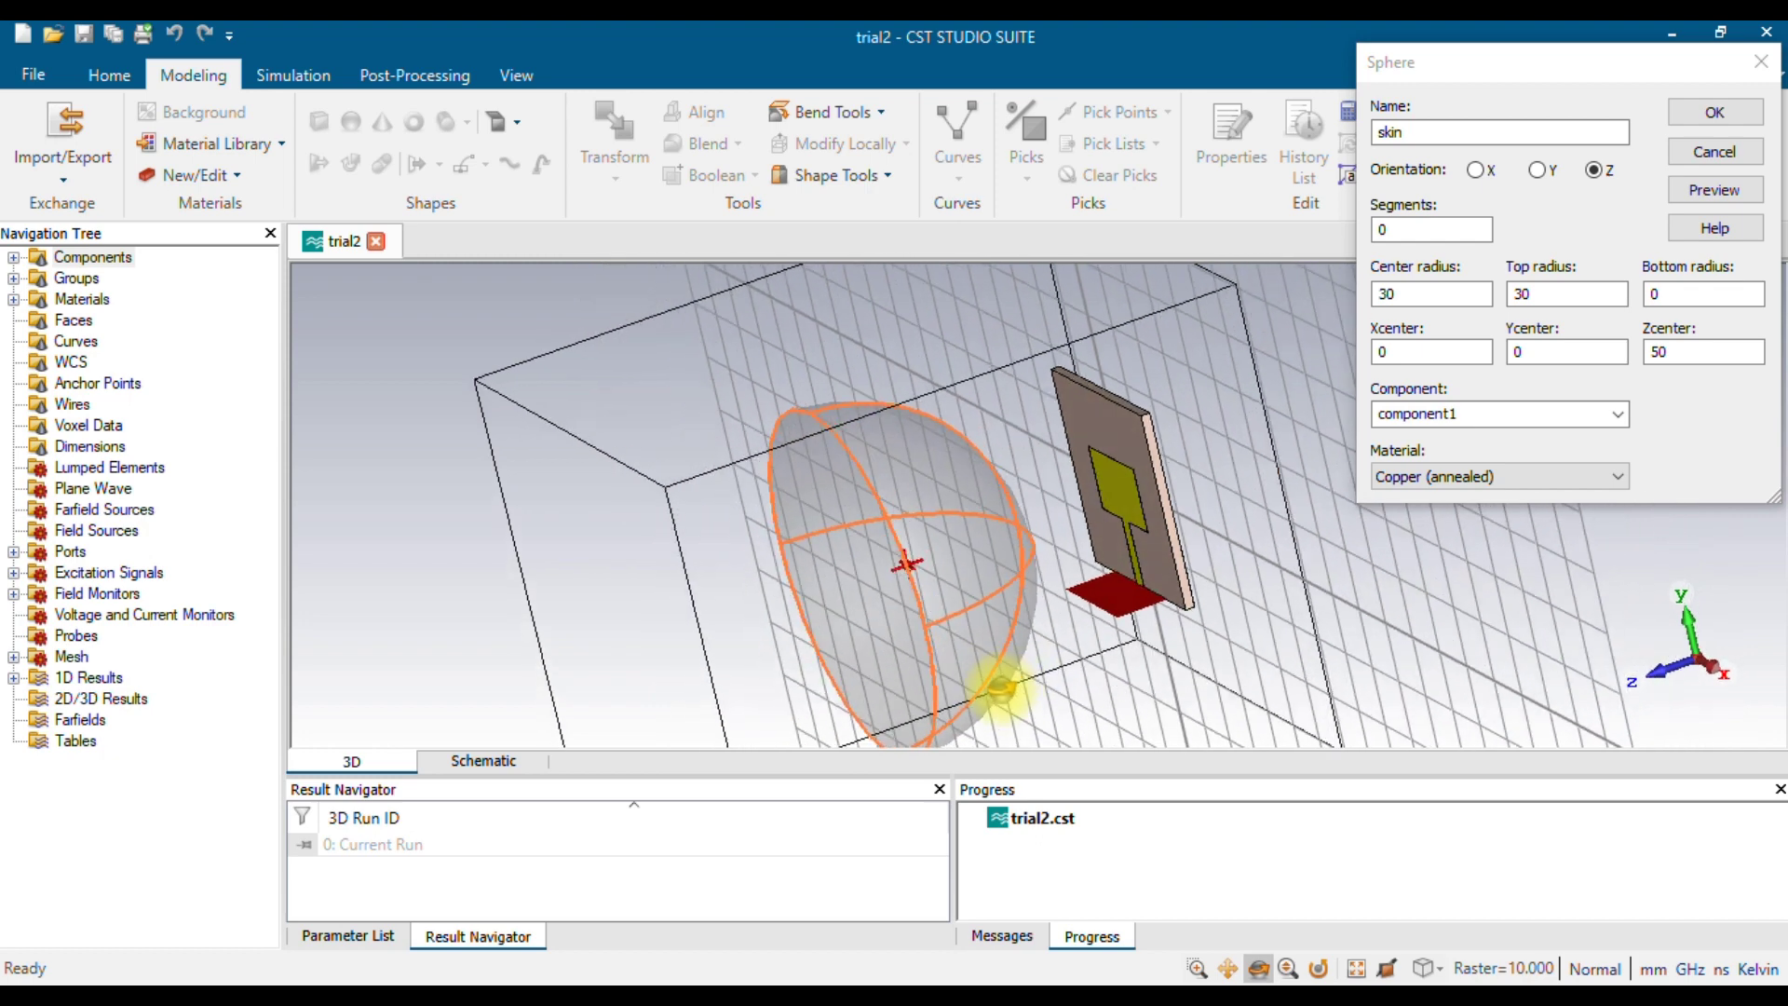
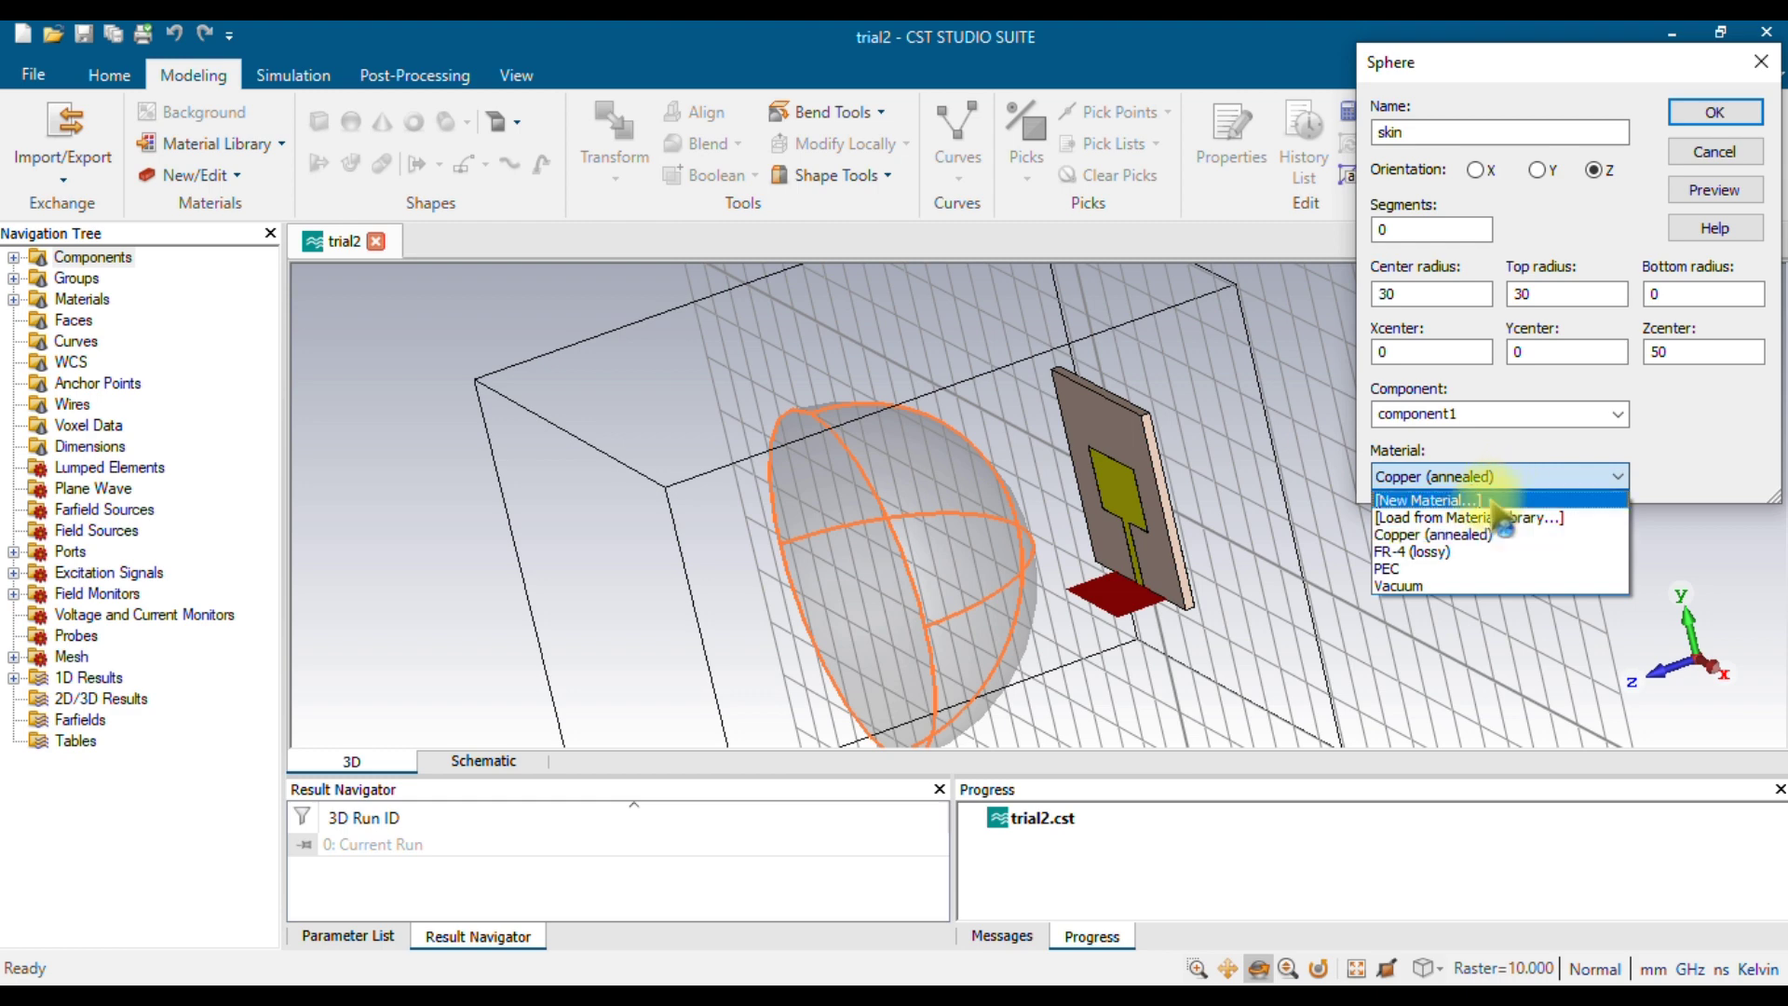
Create a new material named skin for the sphere.
{"action": "left_click", "coordinate": [1444, 501]}
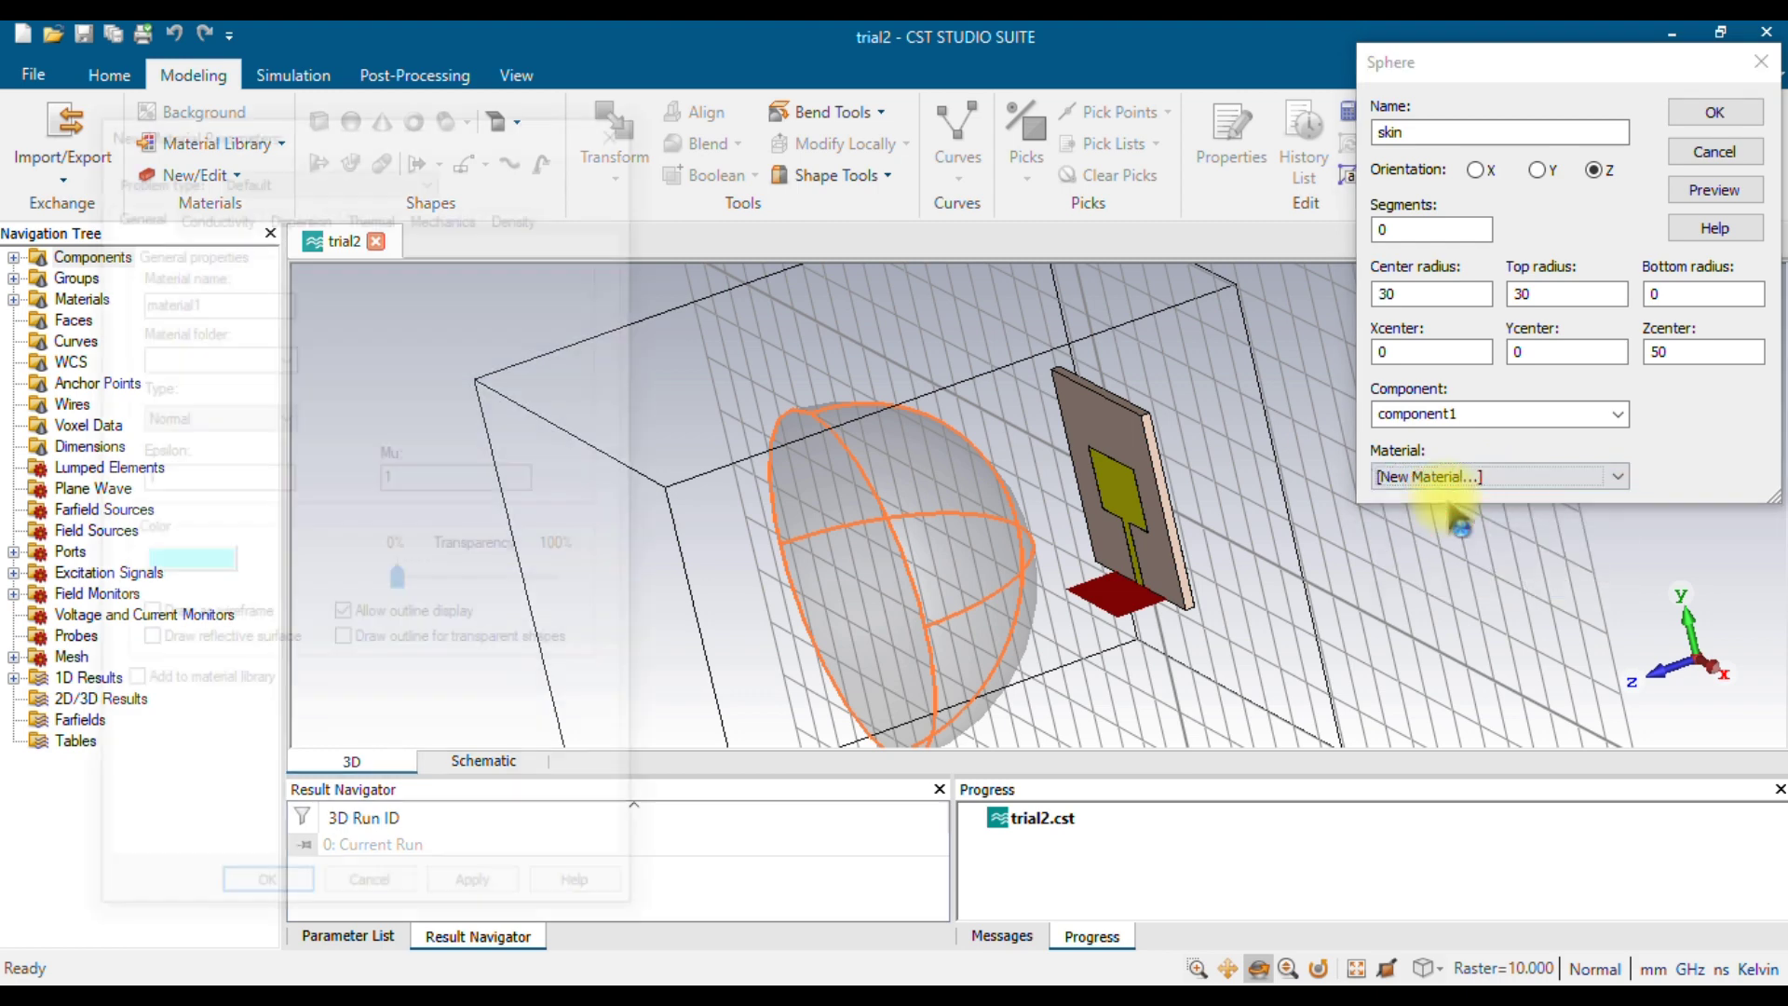
{"action": "left_click_drag", "start_coordinate": [232, 296], "coordinate": [46, 317]}
{"action": "type", "text": "skin"}
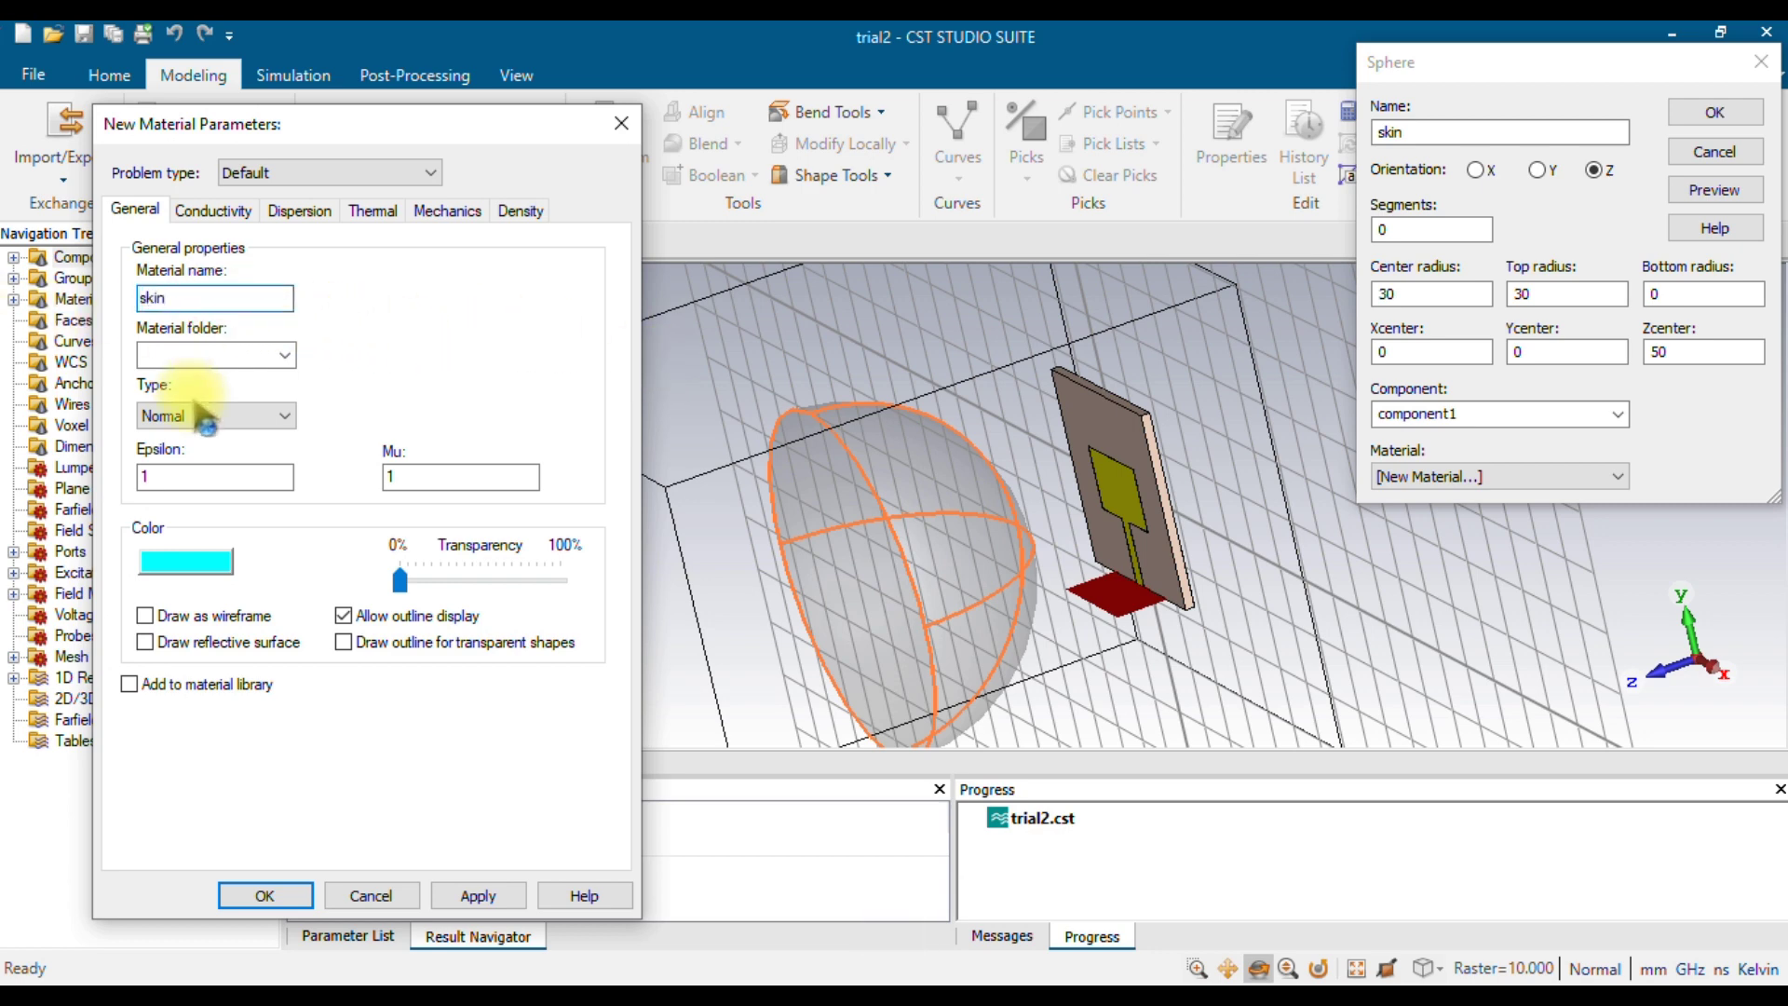
Look up the skin permittivity in the Word table and set the skin material's epsilon to 36.7 in CST Studio Suite.
{"action": "left_click", "coordinate": [564, 978]}
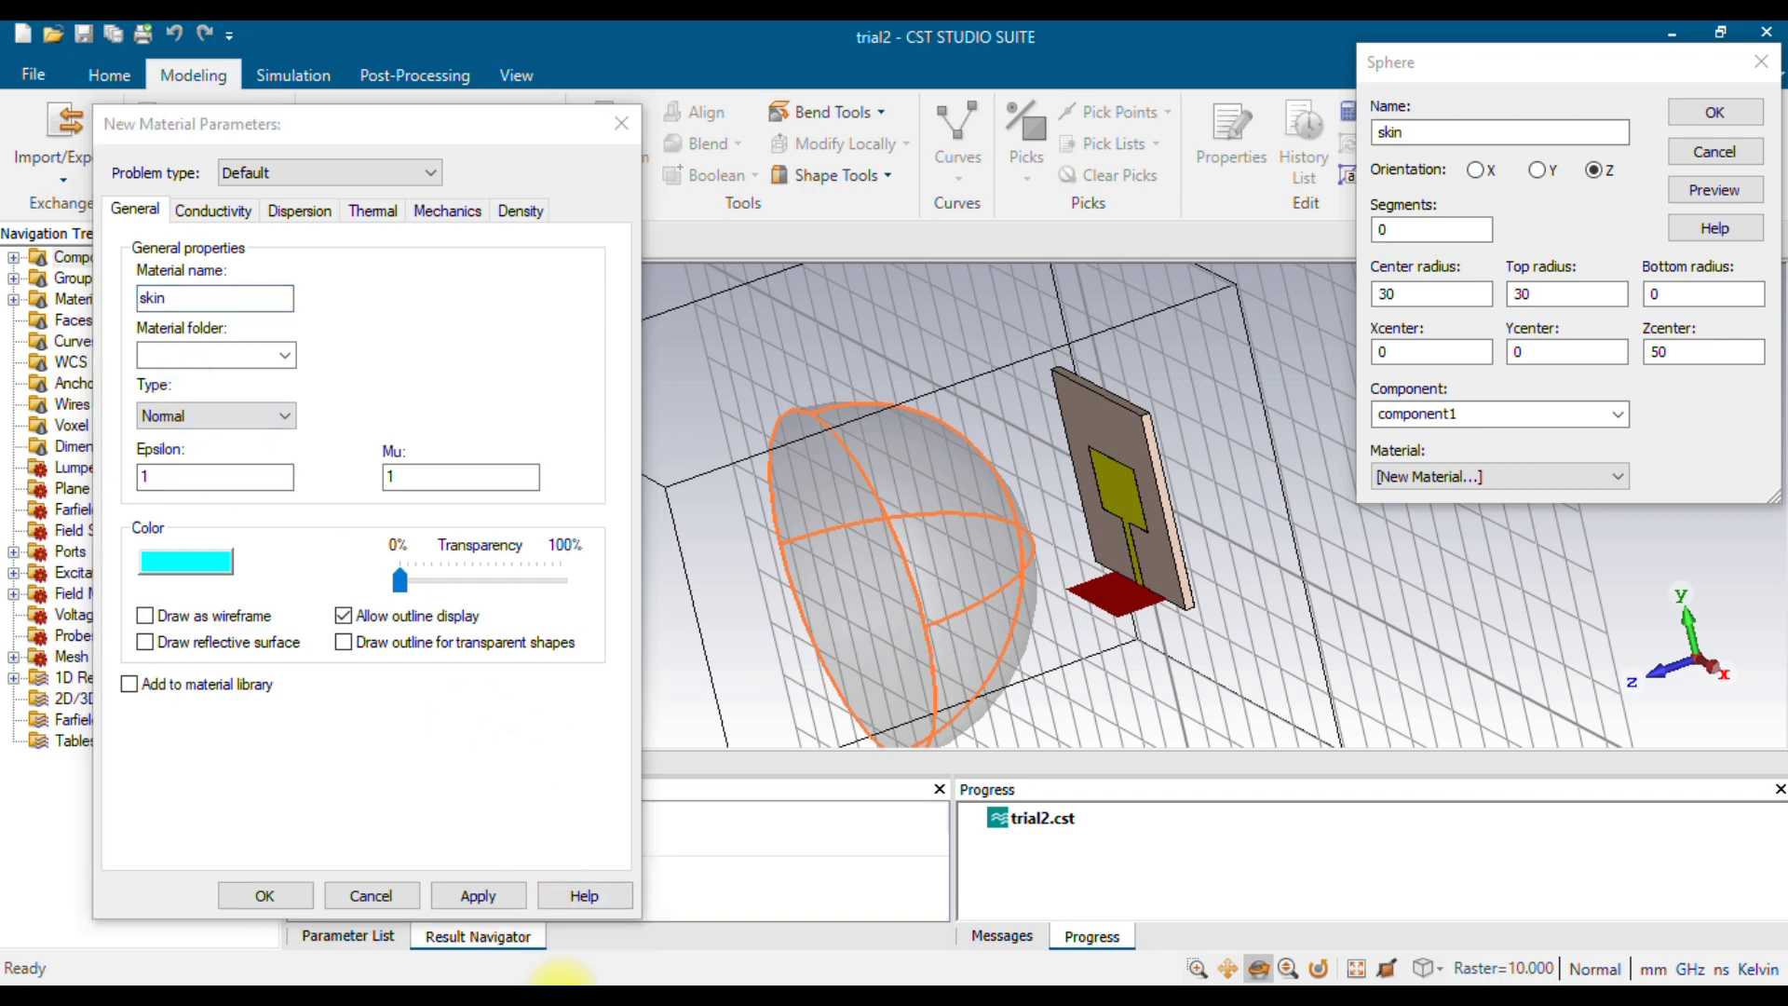
{"action": "left_click", "coordinate": [554, 980]}
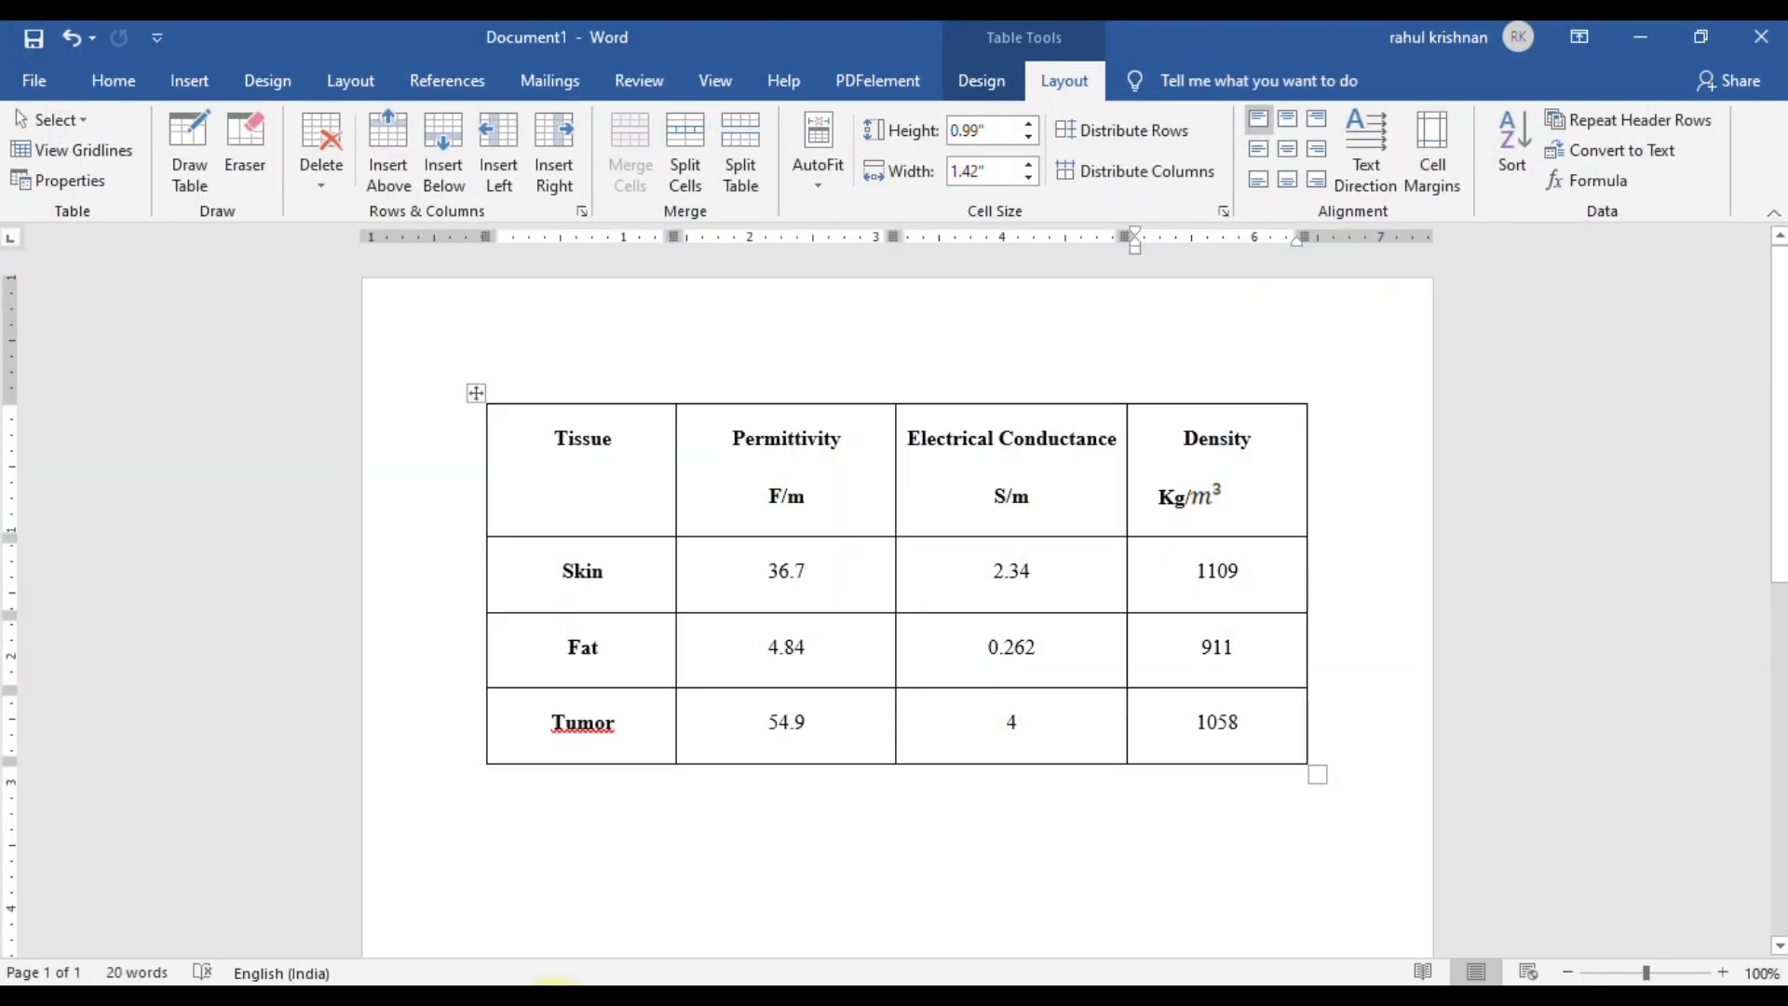
{"action": "left_click_drag", "start_coordinate": [838, 587], "coordinate": [759, 589]}
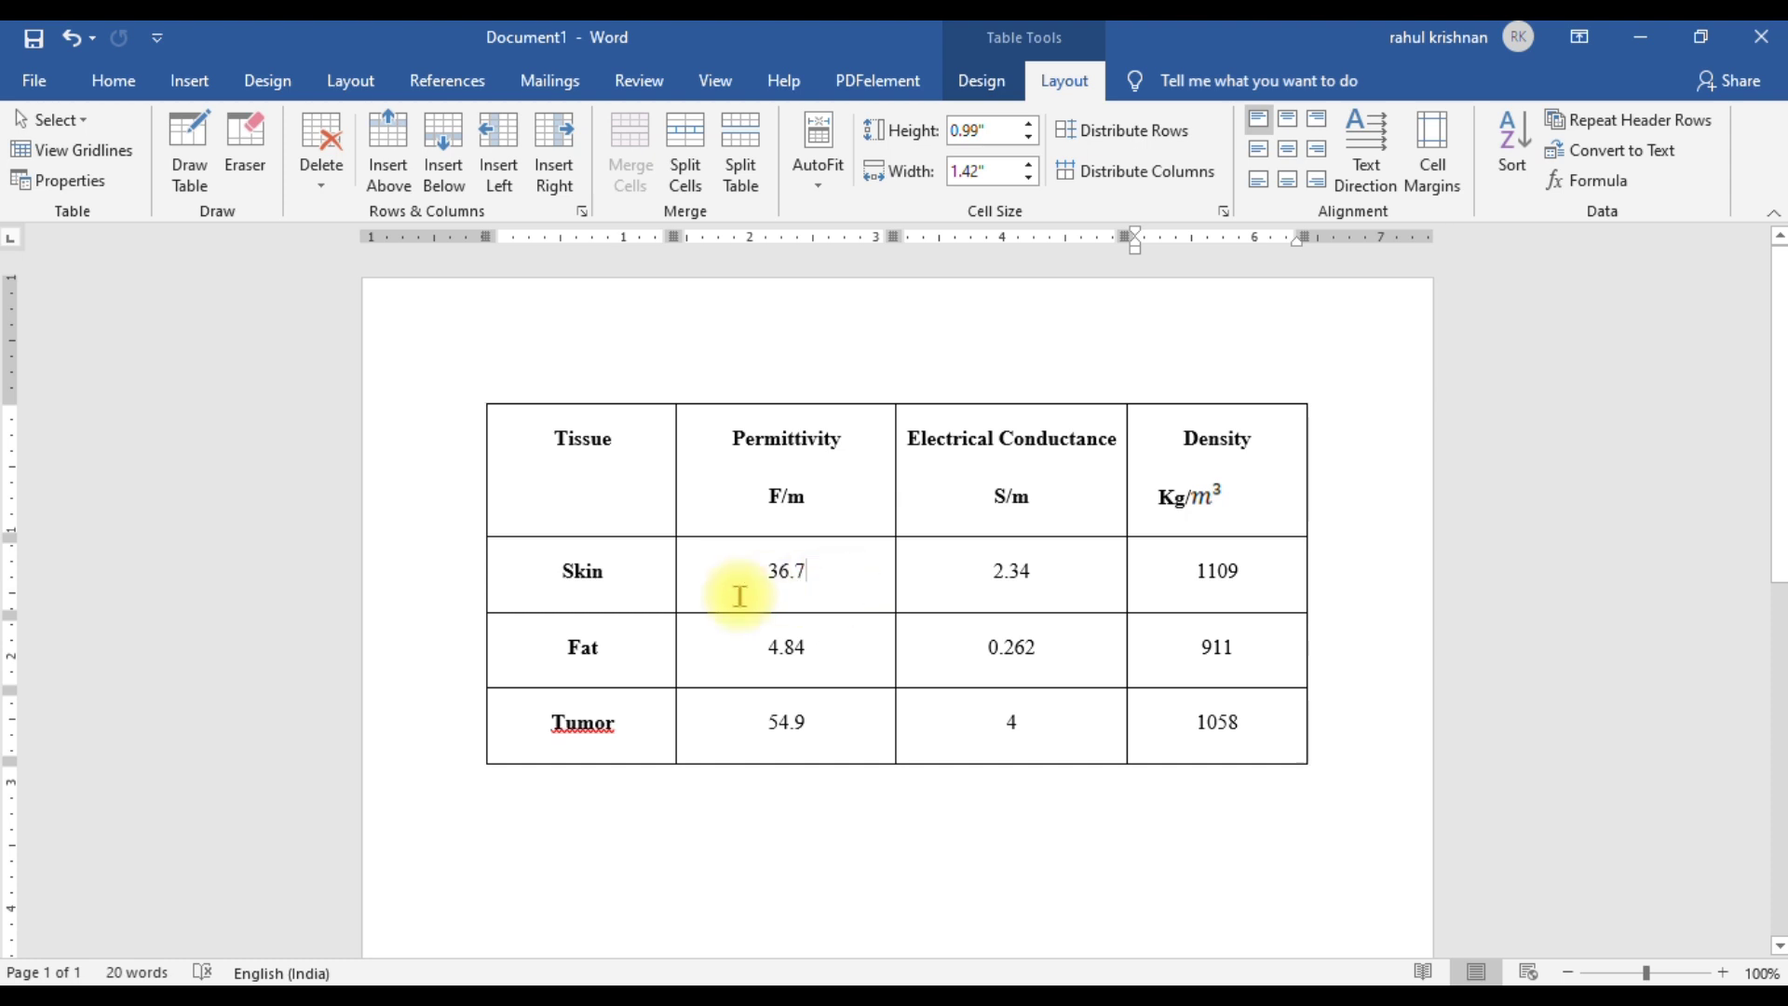
{"action": "right_click", "coordinate": [751, 613]}
{"action": "left_click", "coordinate": [827, 596]}
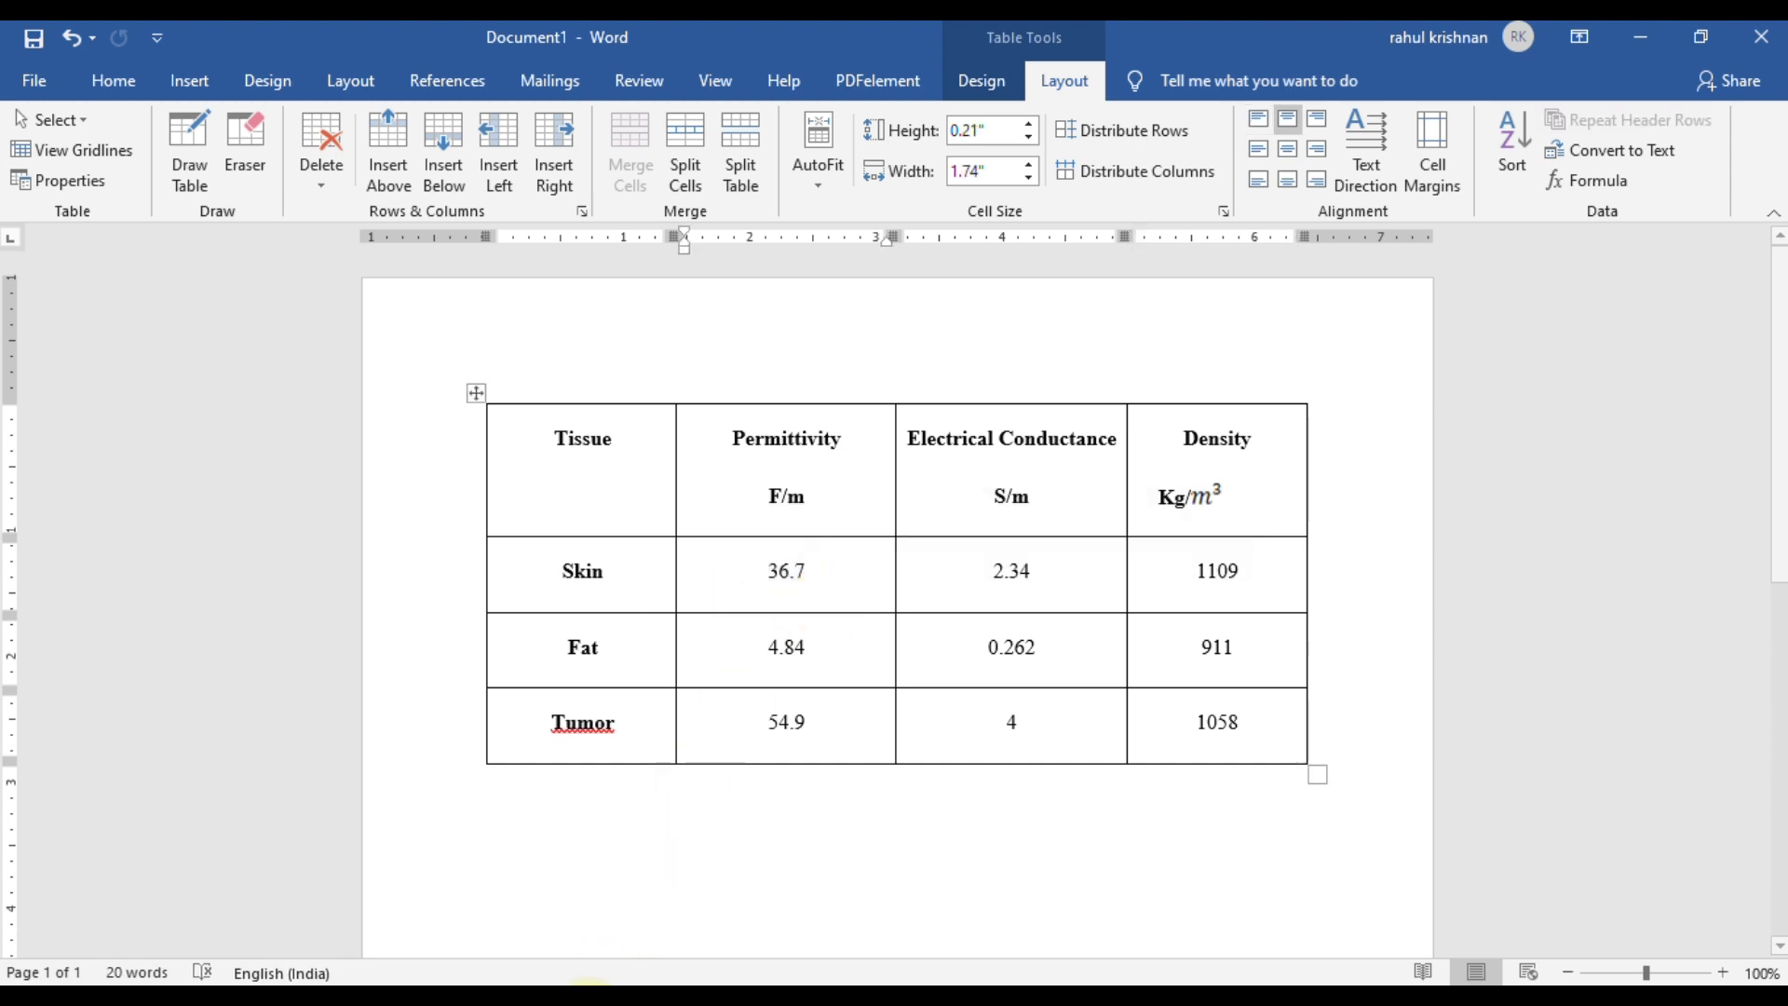
{"action": "mouse_move", "coordinate": [602, 995]}
{"action": "left_click", "coordinate": [503, 992]}
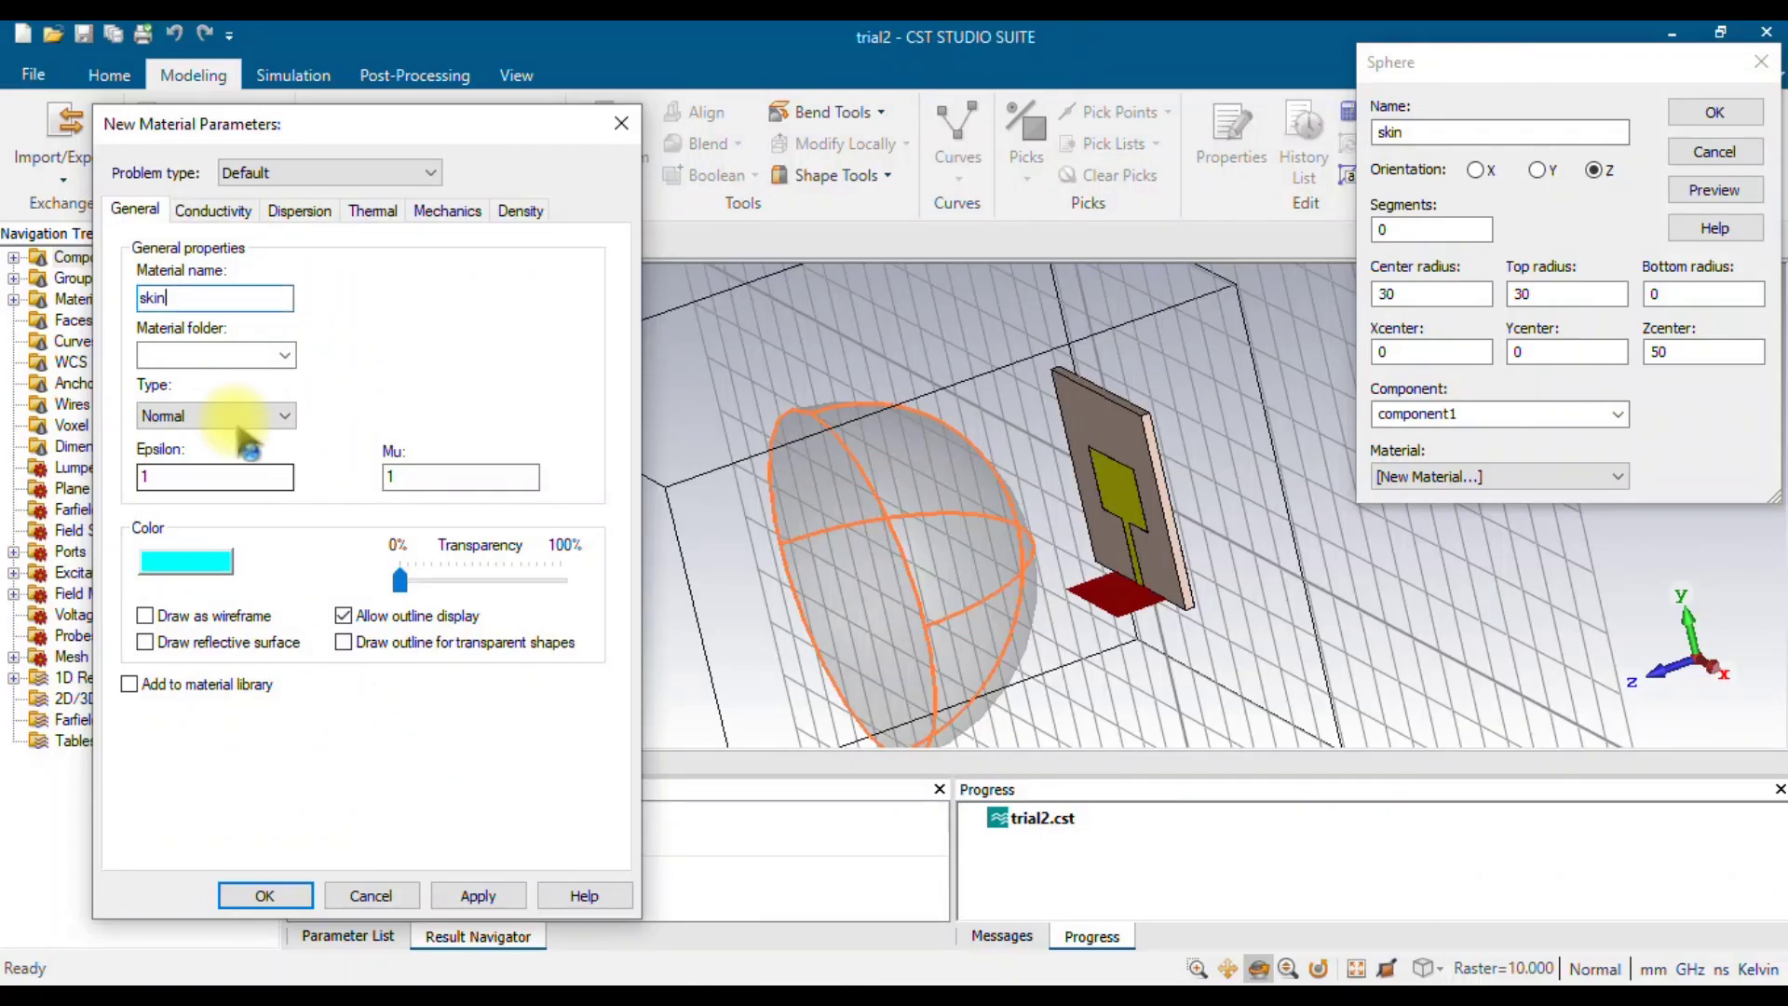
{"action": "left_click_drag", "start_coordinate": [180, 477], "coordinate": [67, 503]}
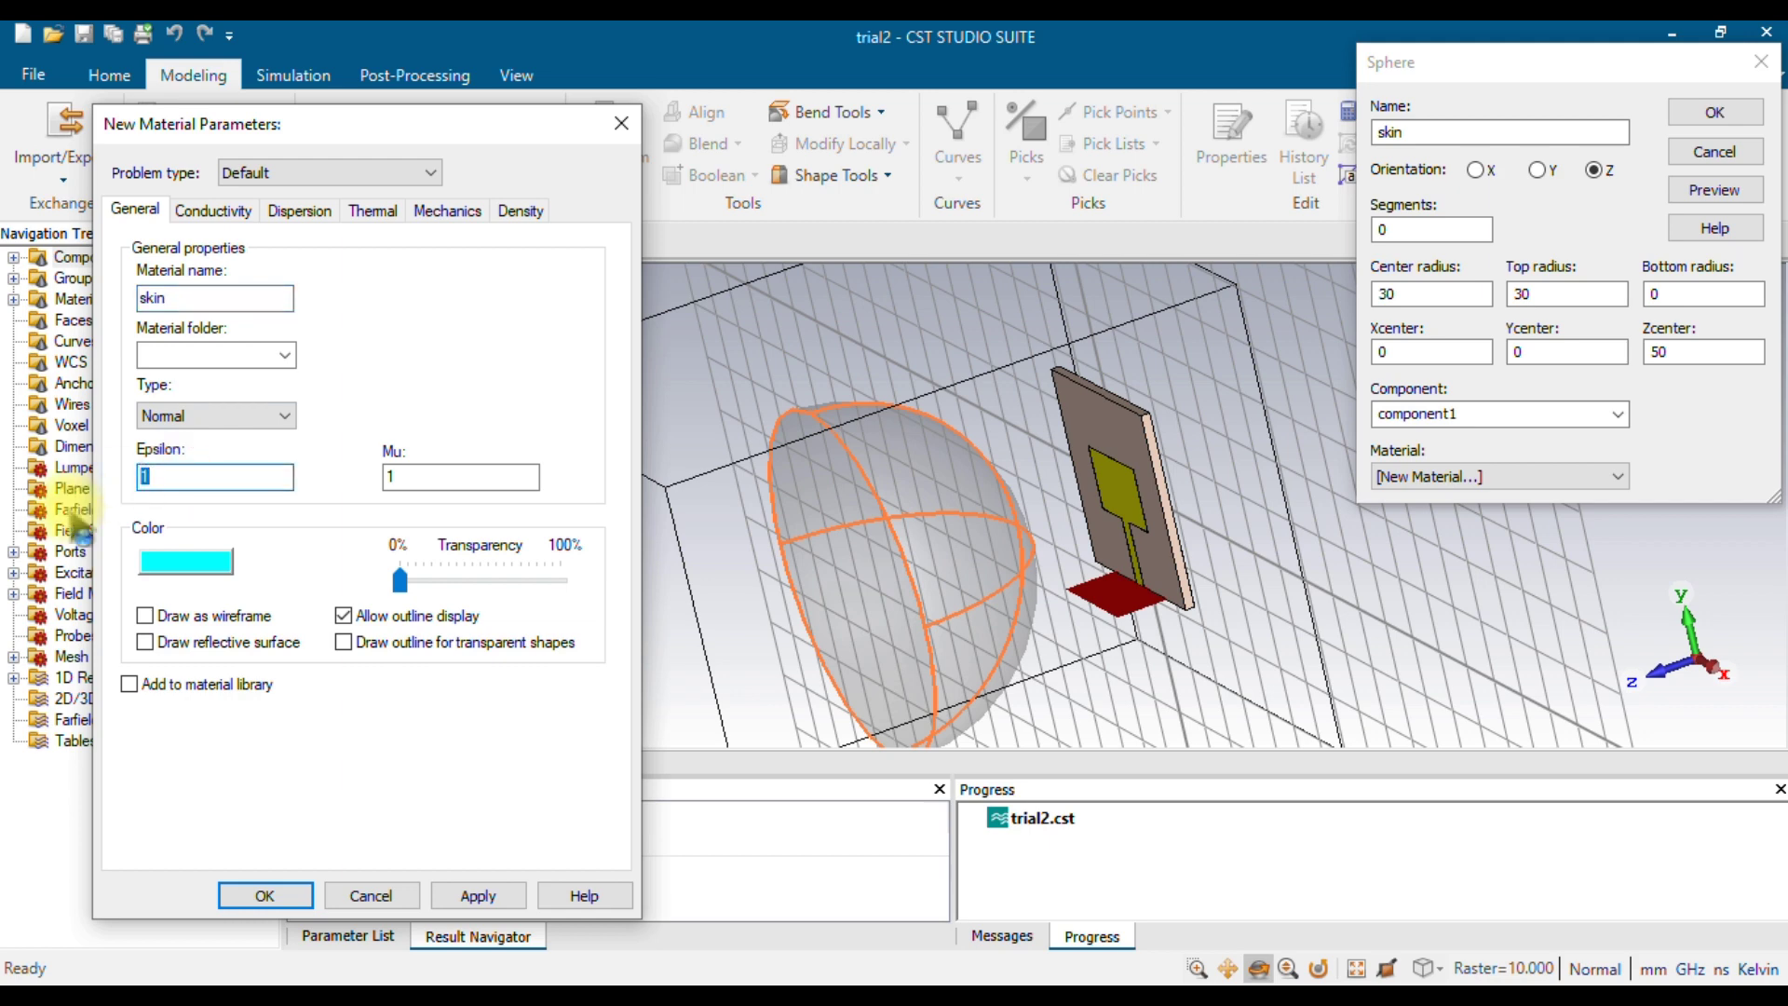
{"action": "type", "text": "36.7"}
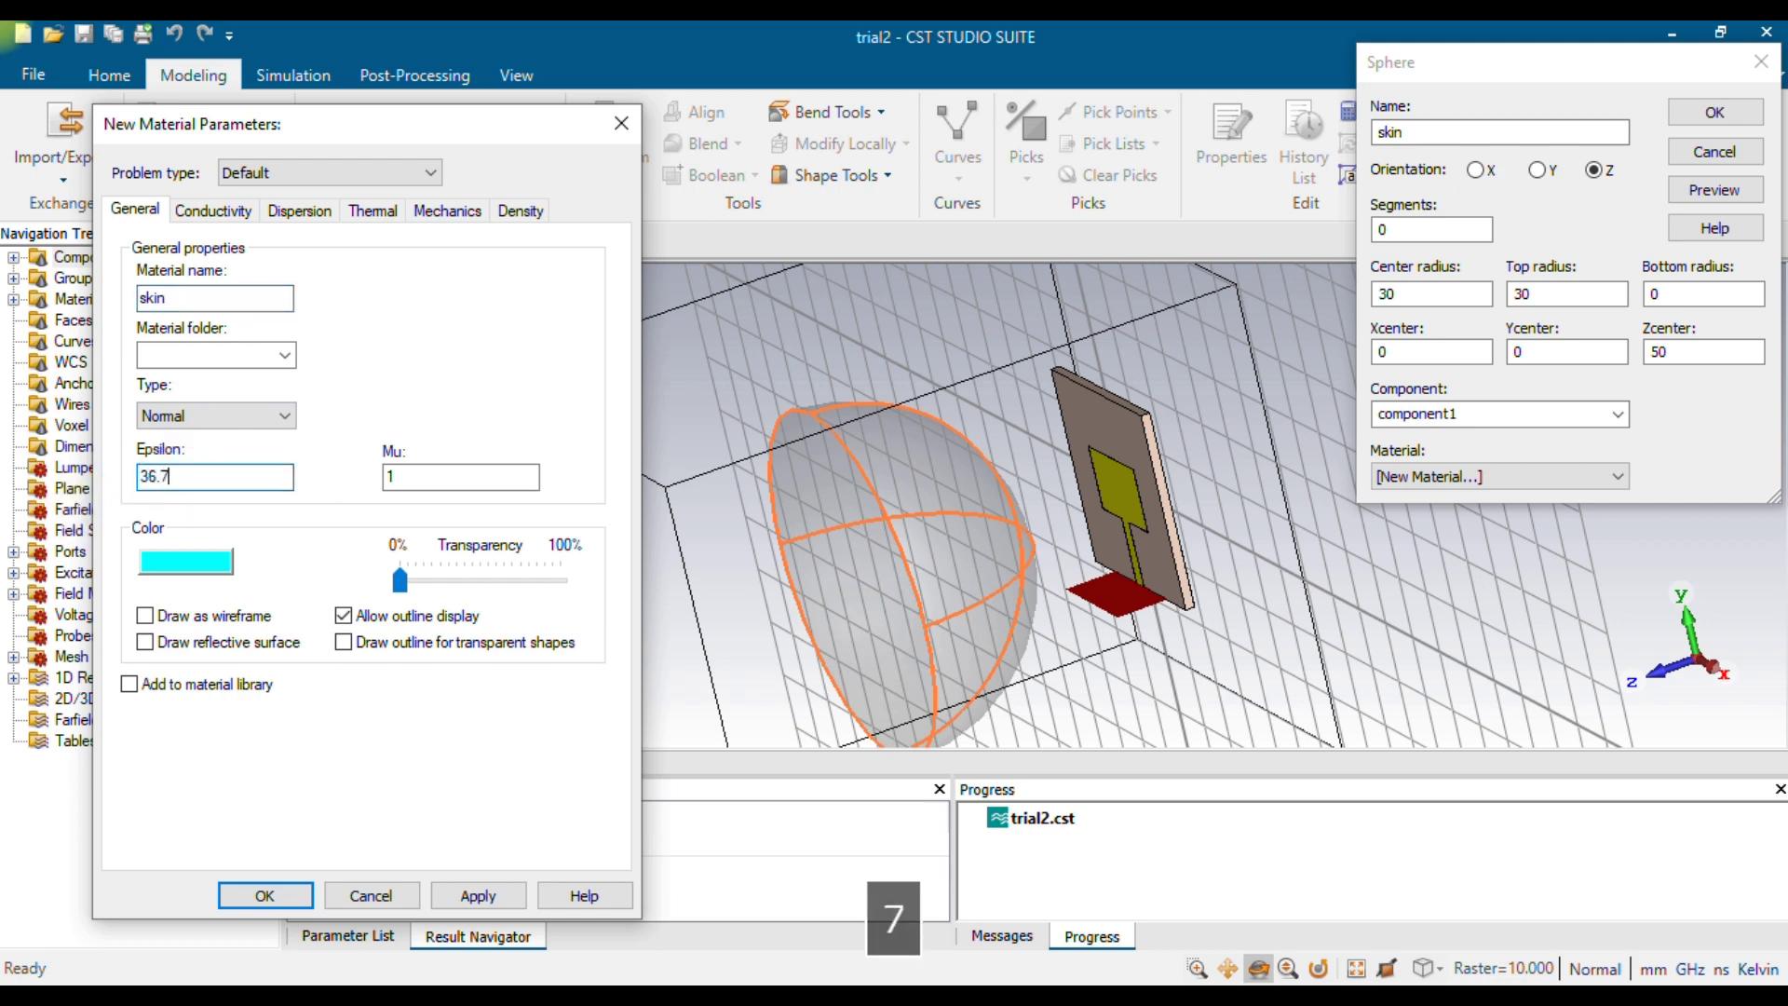
Check the skin conductance in the Word table and set the material's electric conductivity to 2.34 S/m in CST Studio Suite.
{"action": "left_click", "coordinate": [214, 210]}
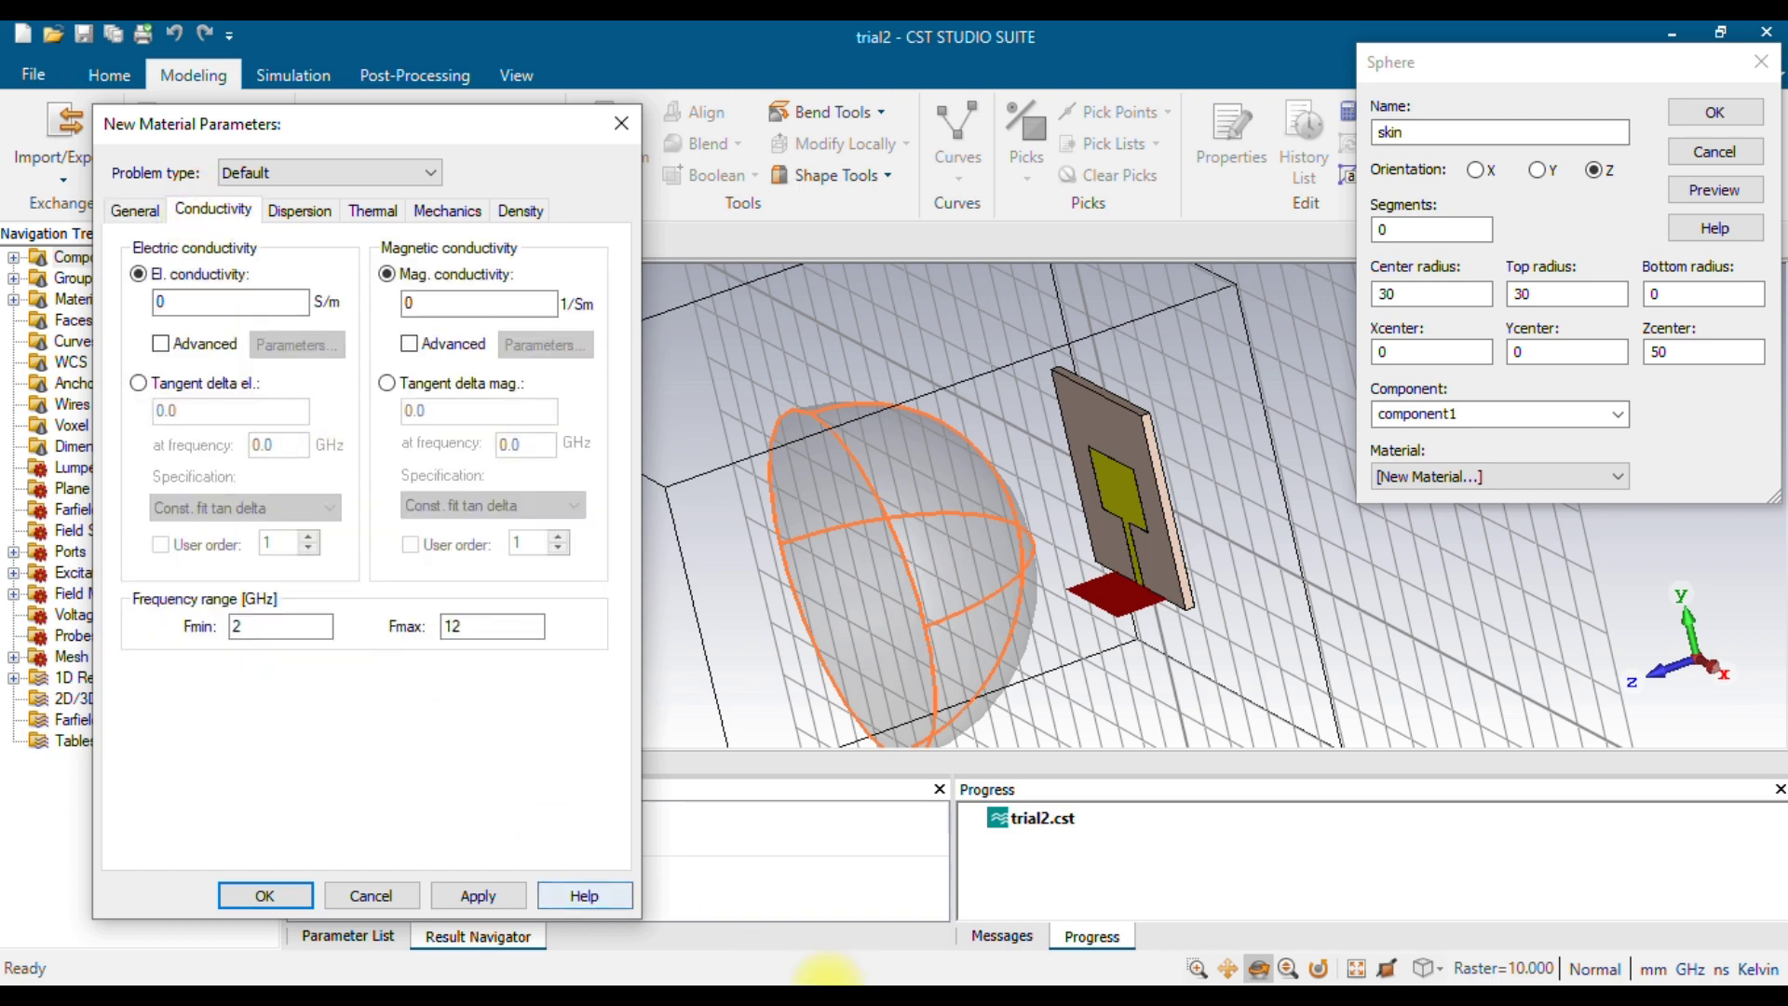
{"action": "key", "text": "alt+Tab"}
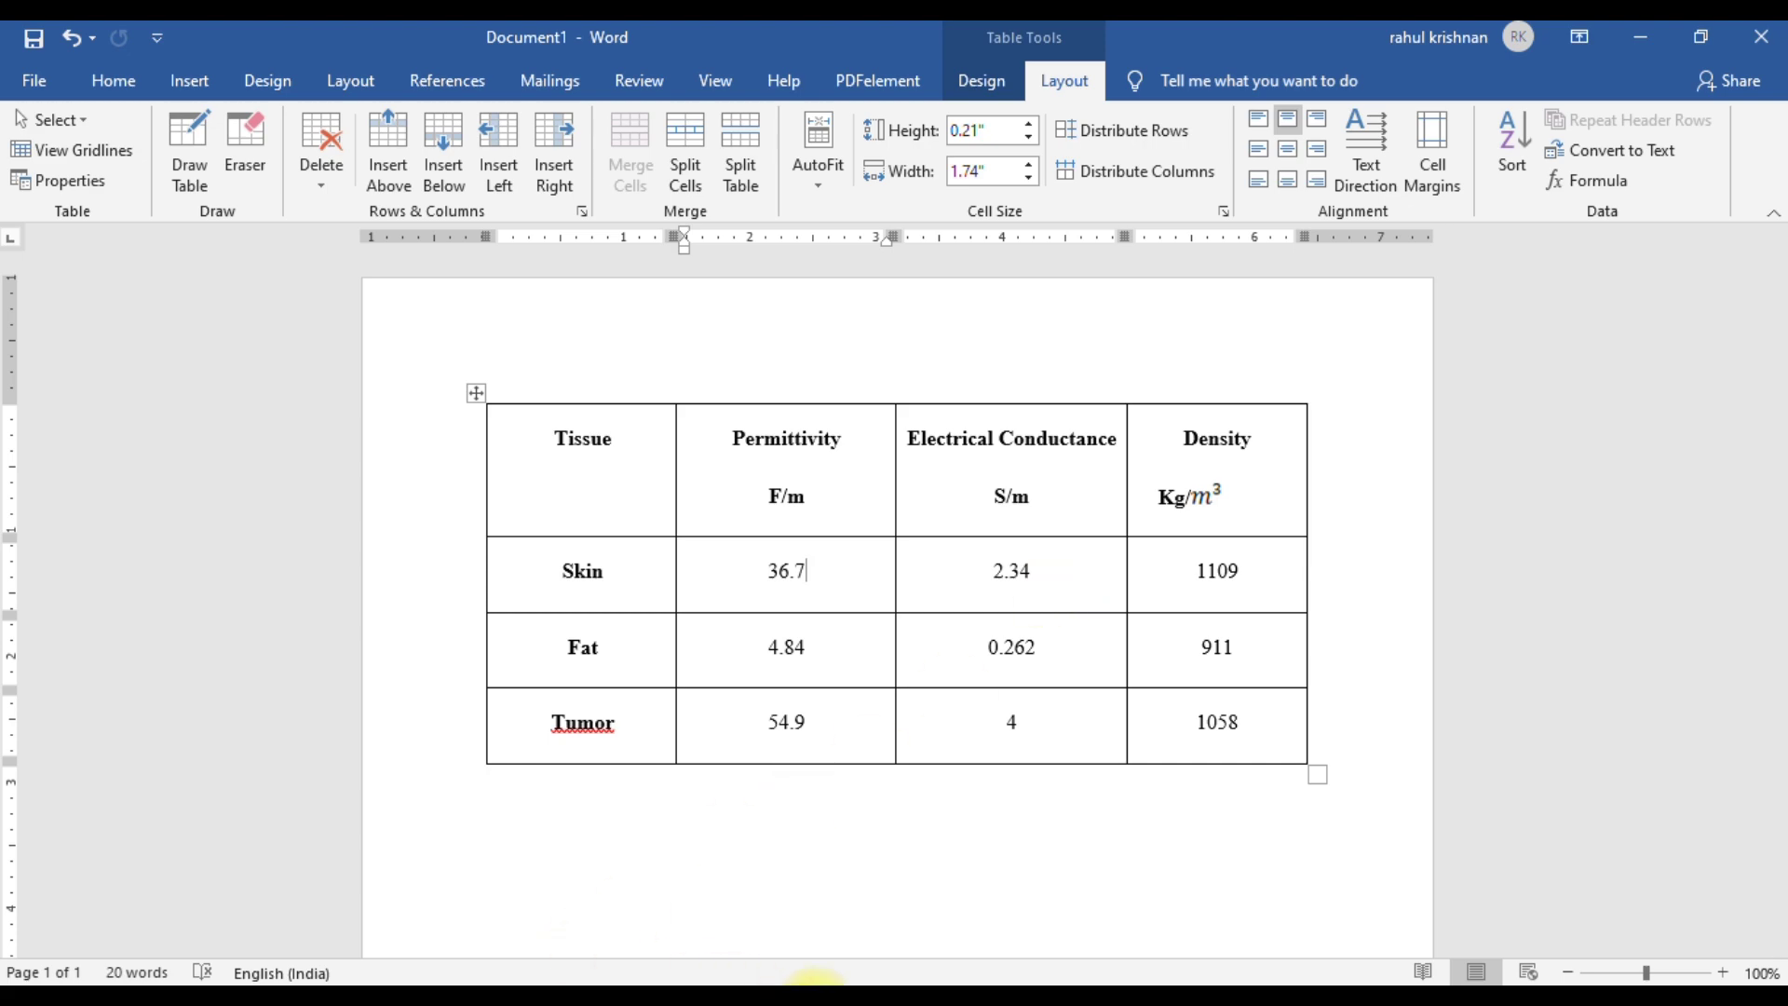
{"action": "left_click", "coordinate": [815, 995]}
{"action": "double_click", "coordinate": [200, 301]}
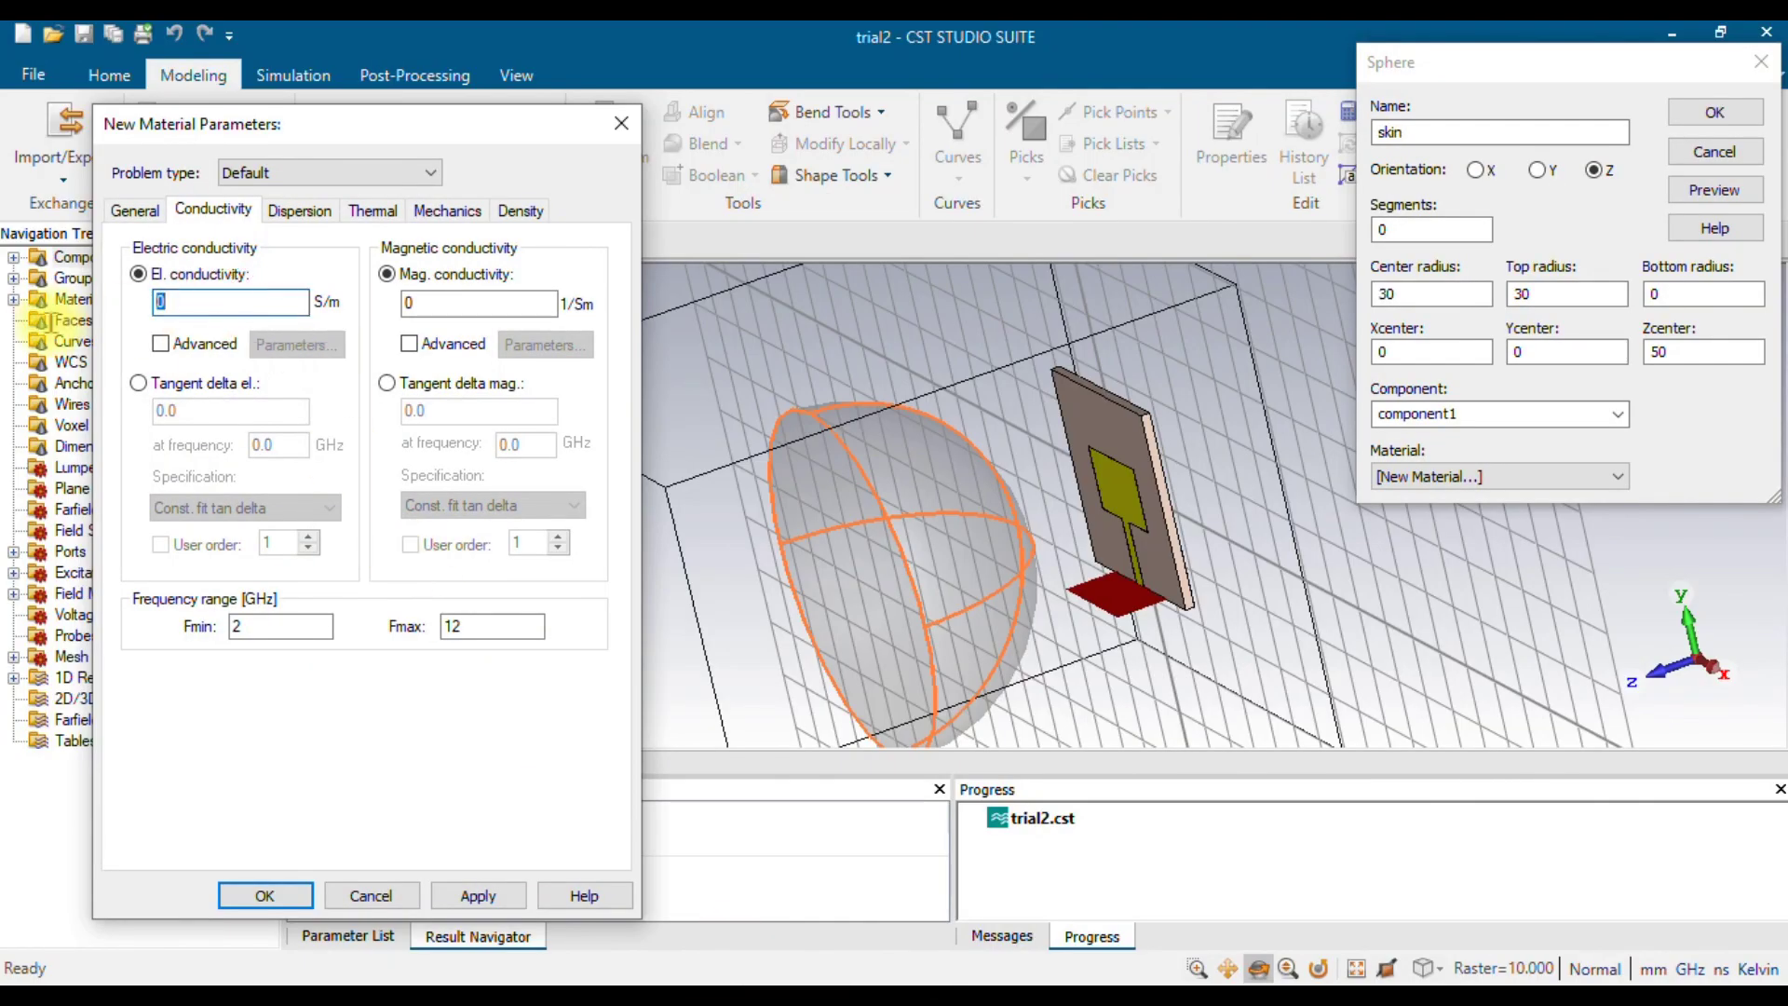
{"action": "type", "text": "2.34"}
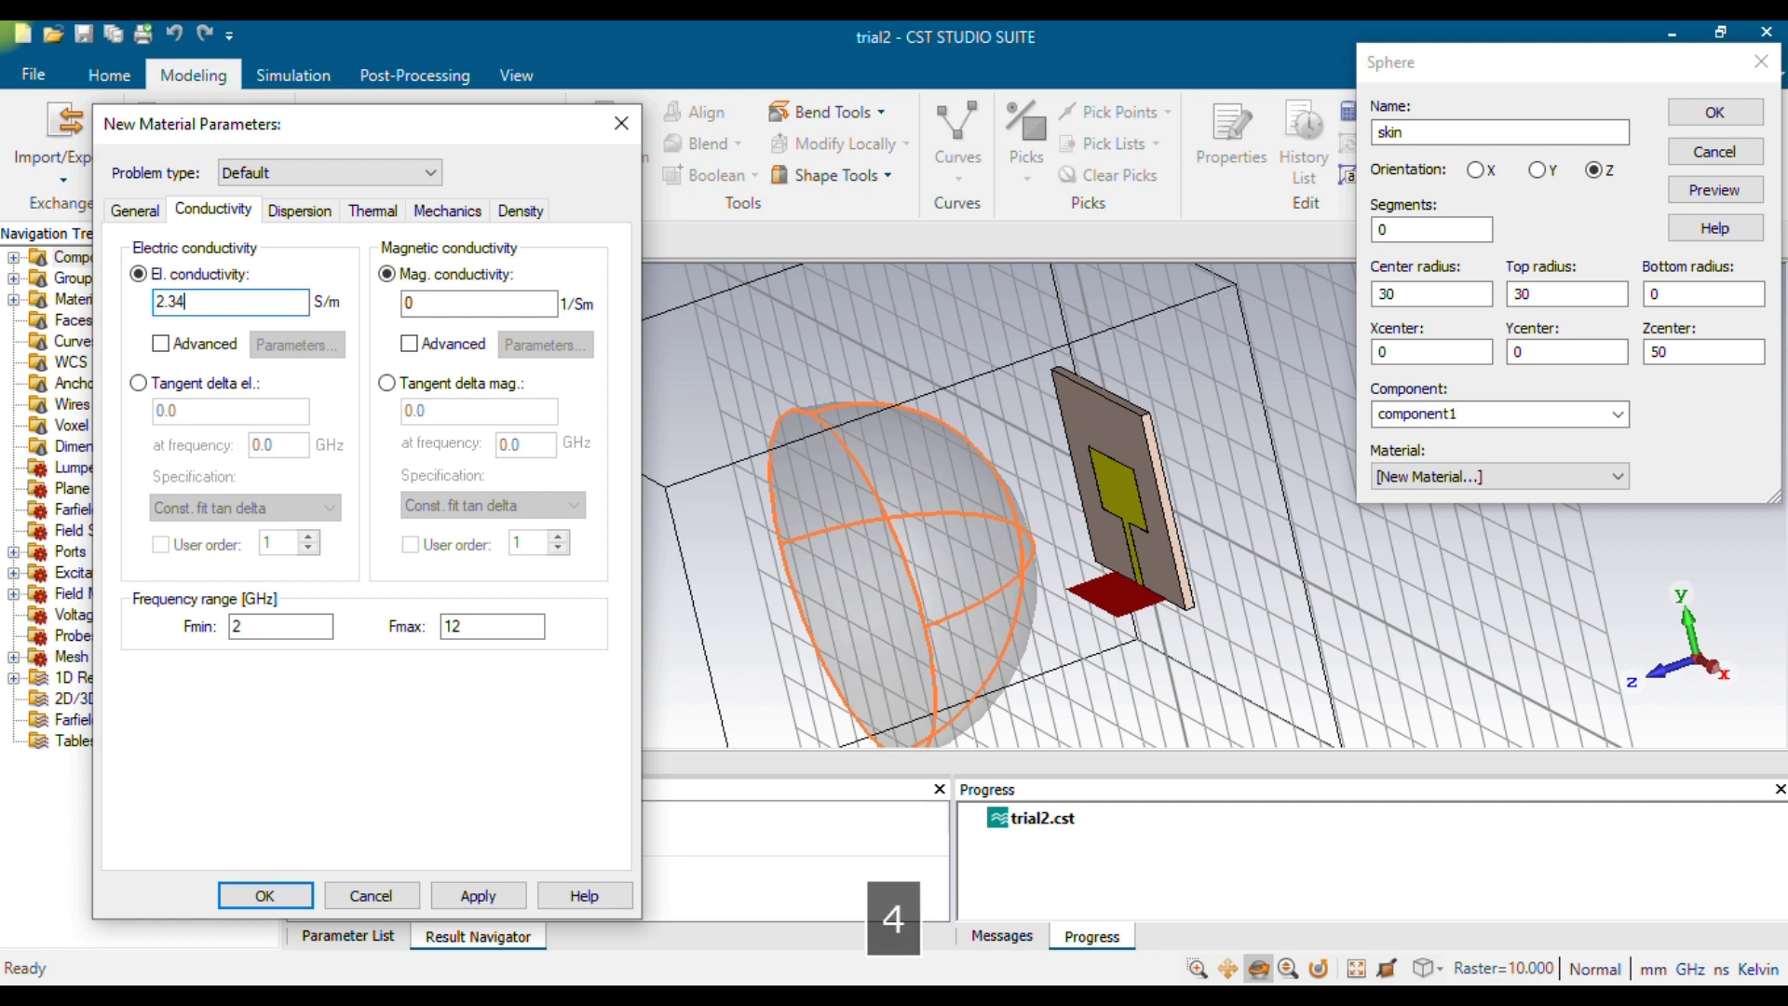
Look up the skin density in the Word table and set the material's Rho to 1109 kg/m^3 in CST Studio Suite.
{"action": "left_click", "coordinate": [522, 211]}
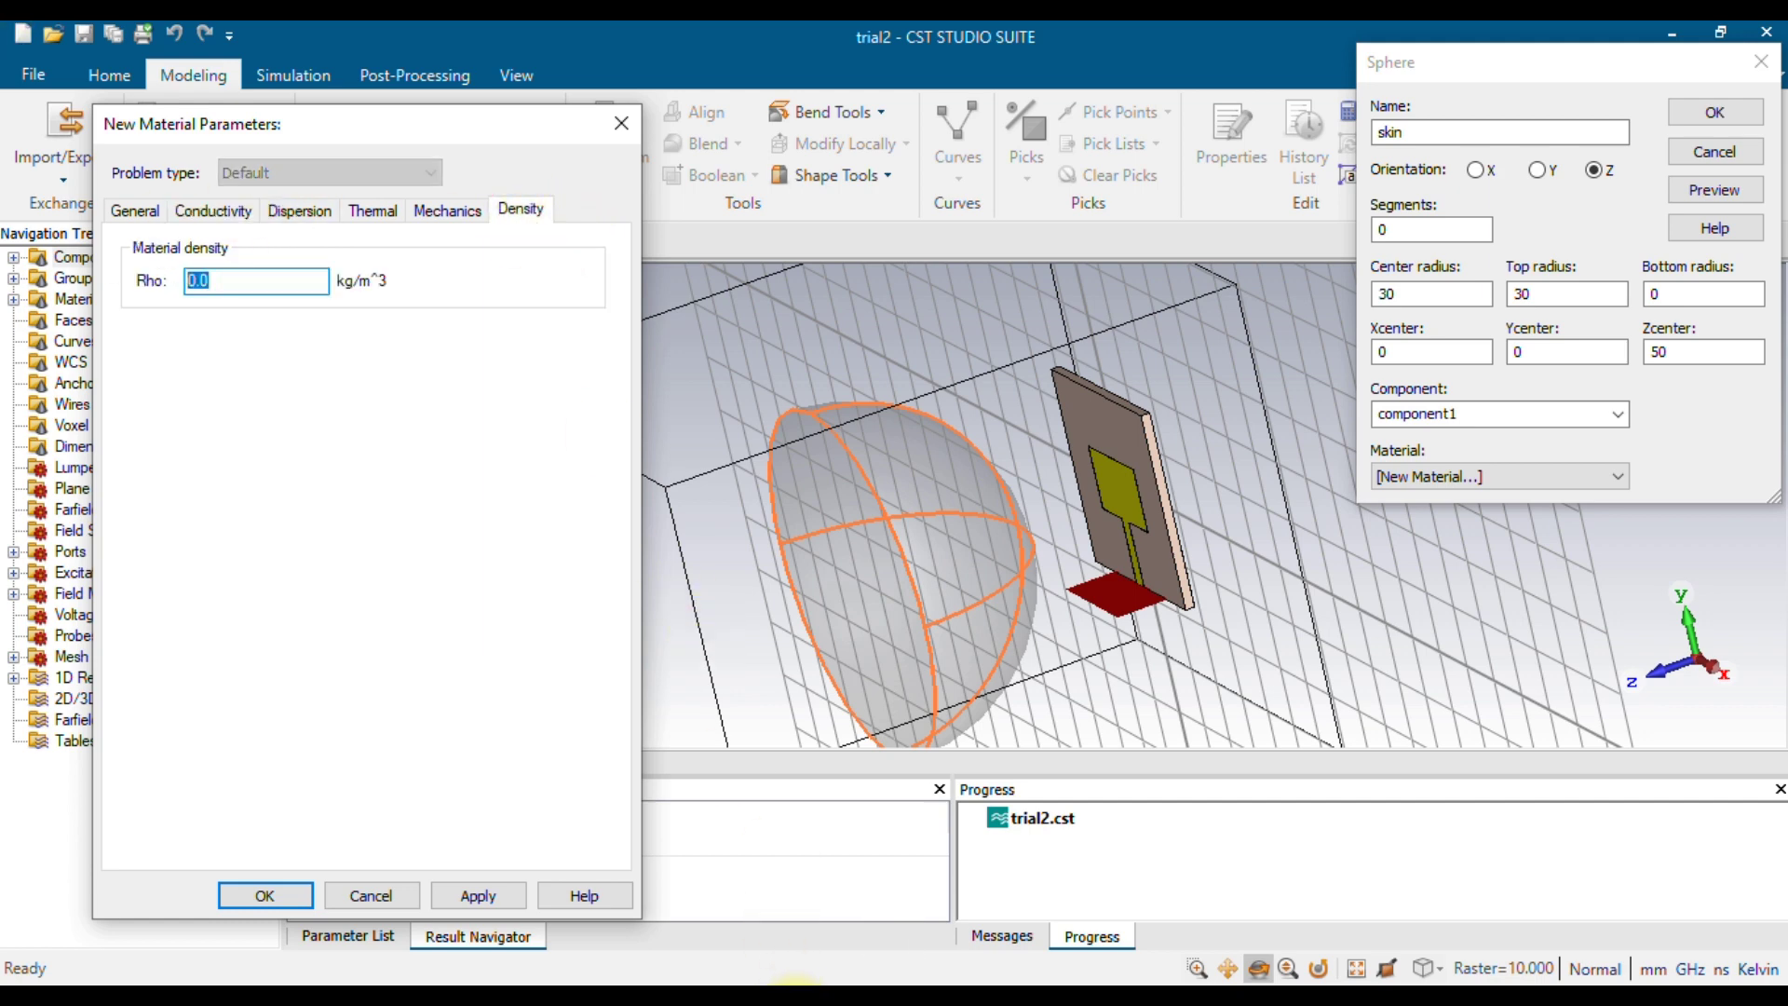
{"action": "left_click", "coordinate": [565, 980]}
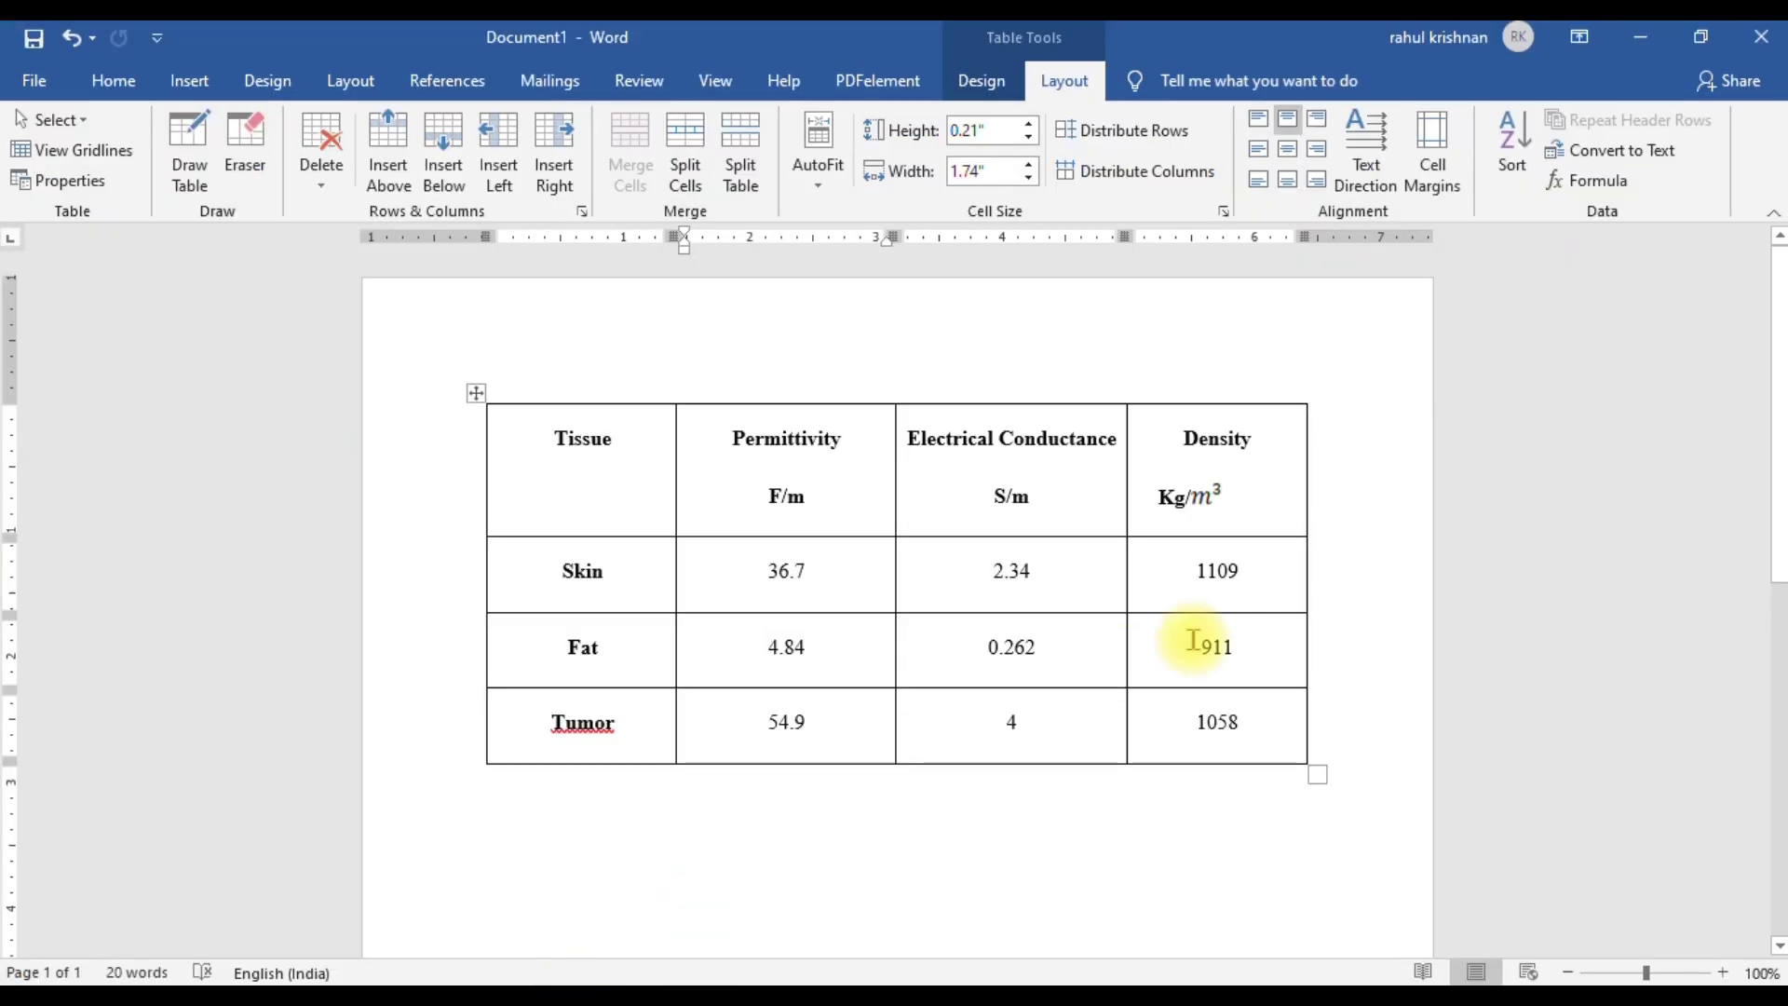
{"action": "left_click", "coordinate": [1268, 571]}
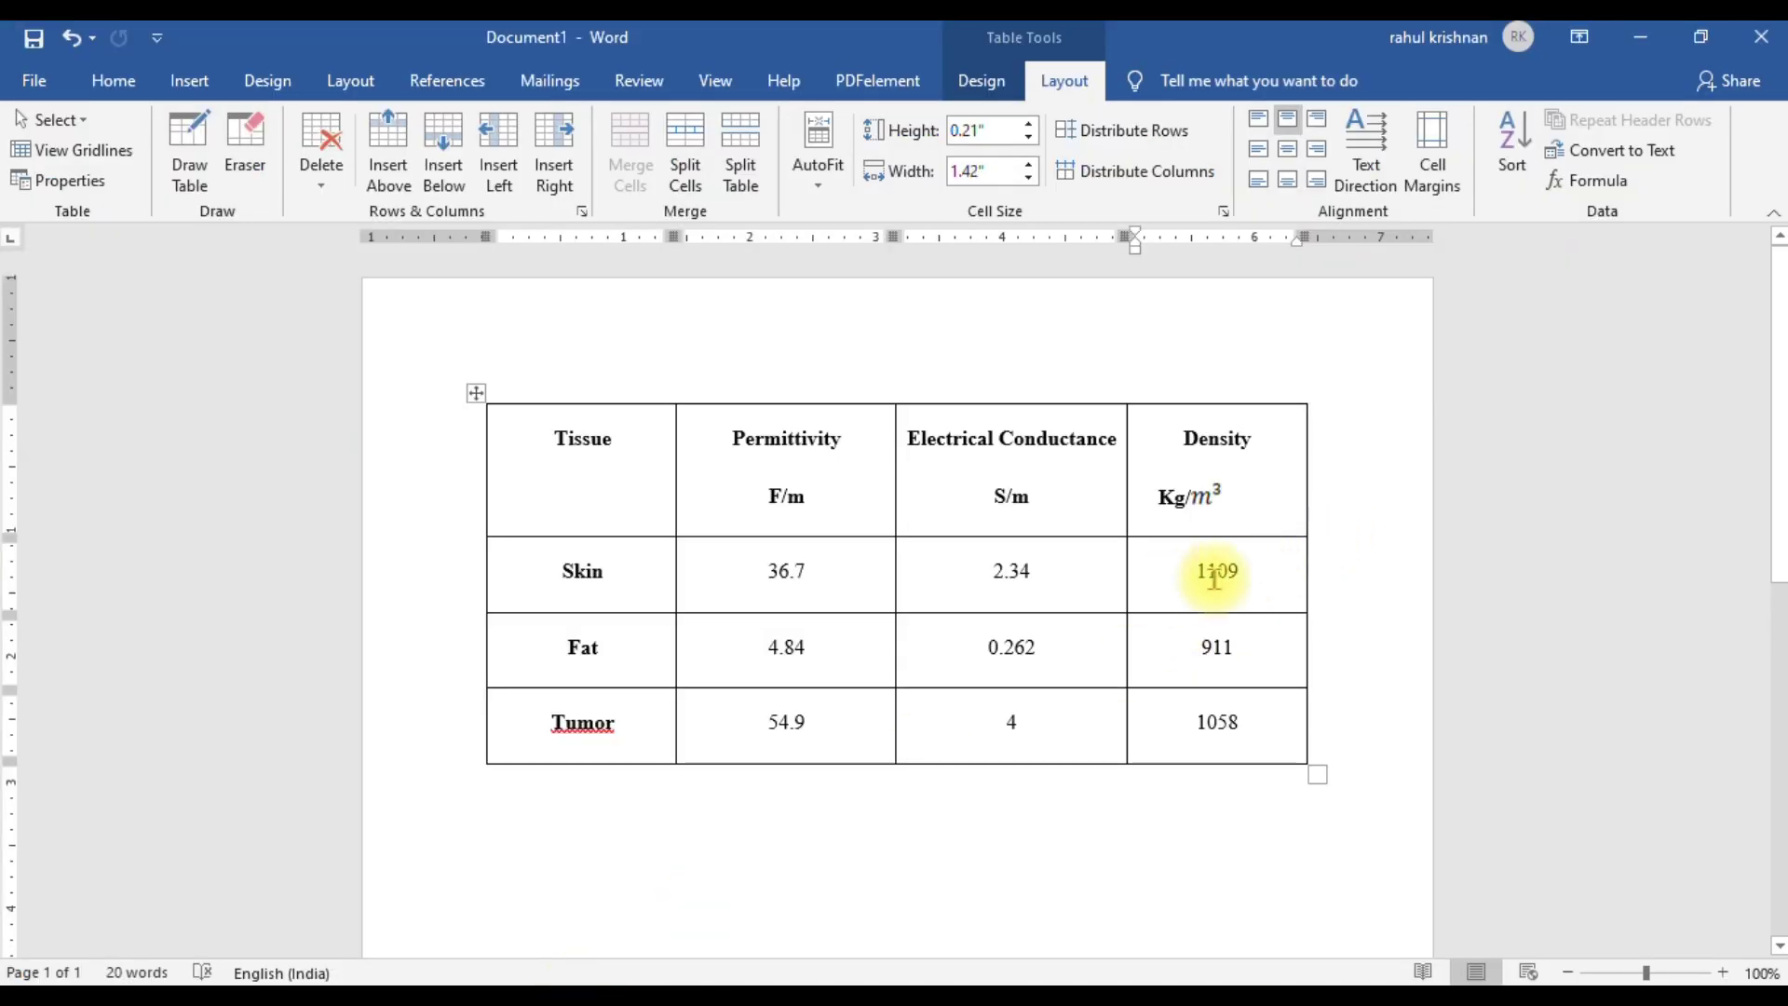
{"action": "left_click", "coordinate": [791, 979]}
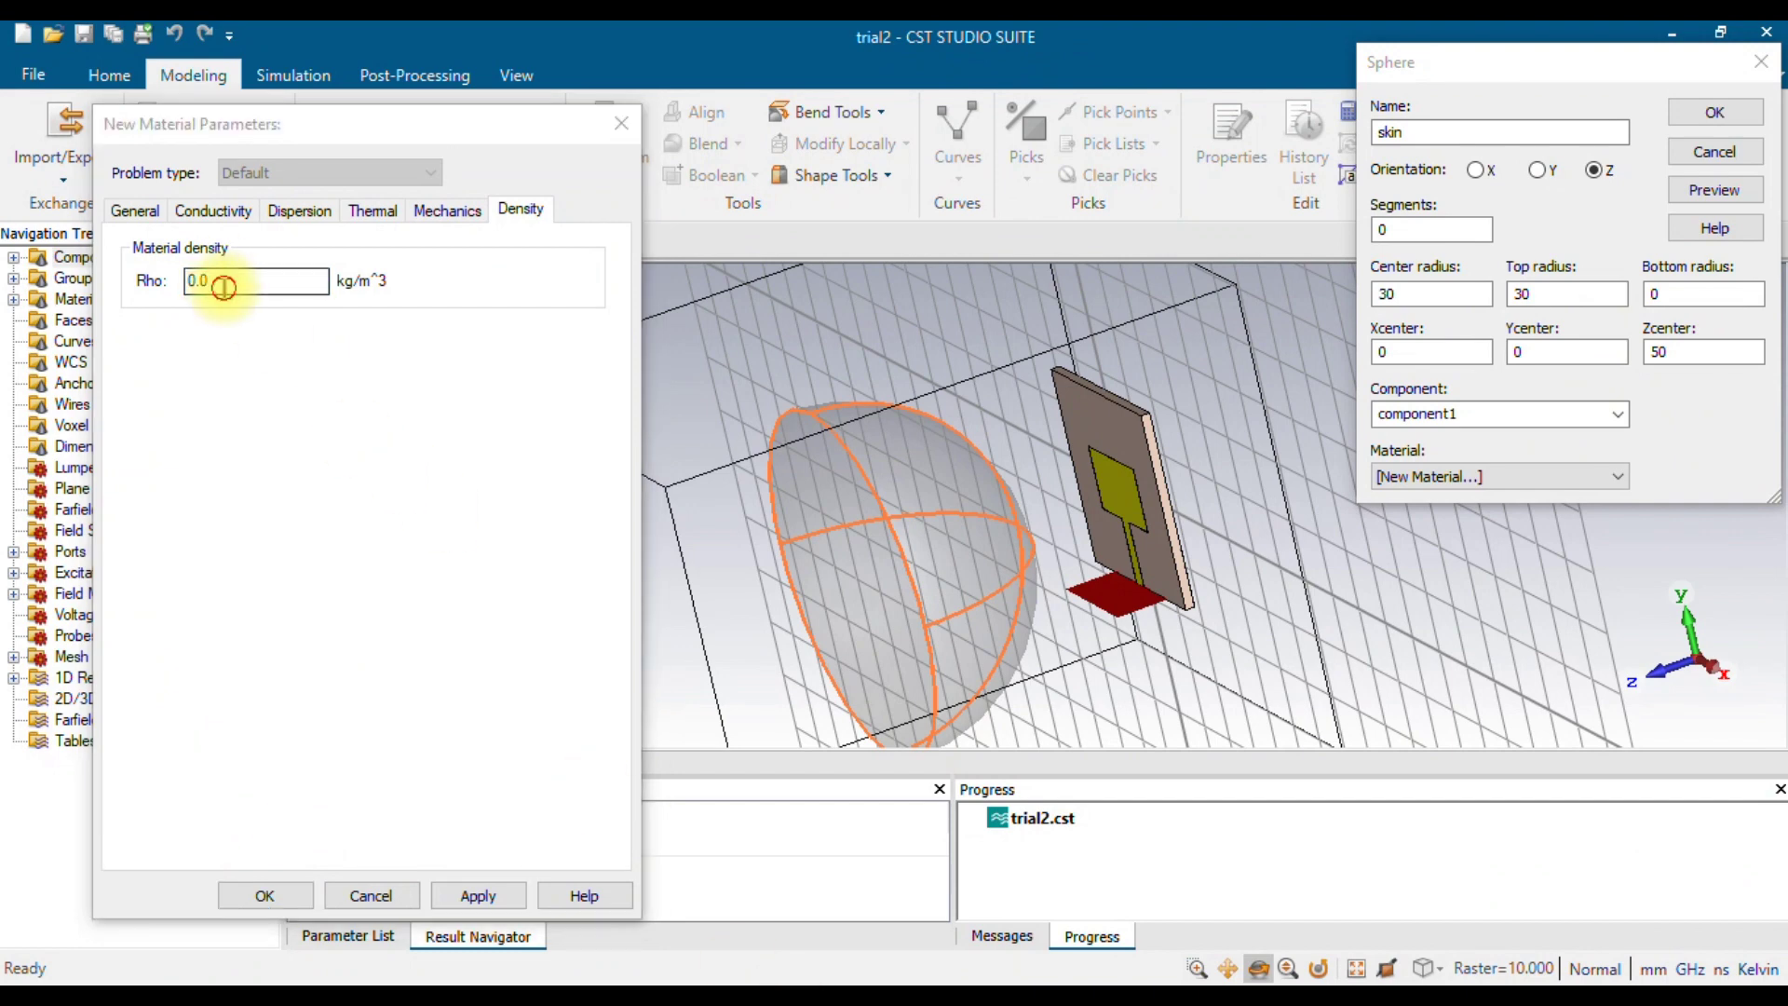
{"action": "left_click", "coordinate": [223, 287]}
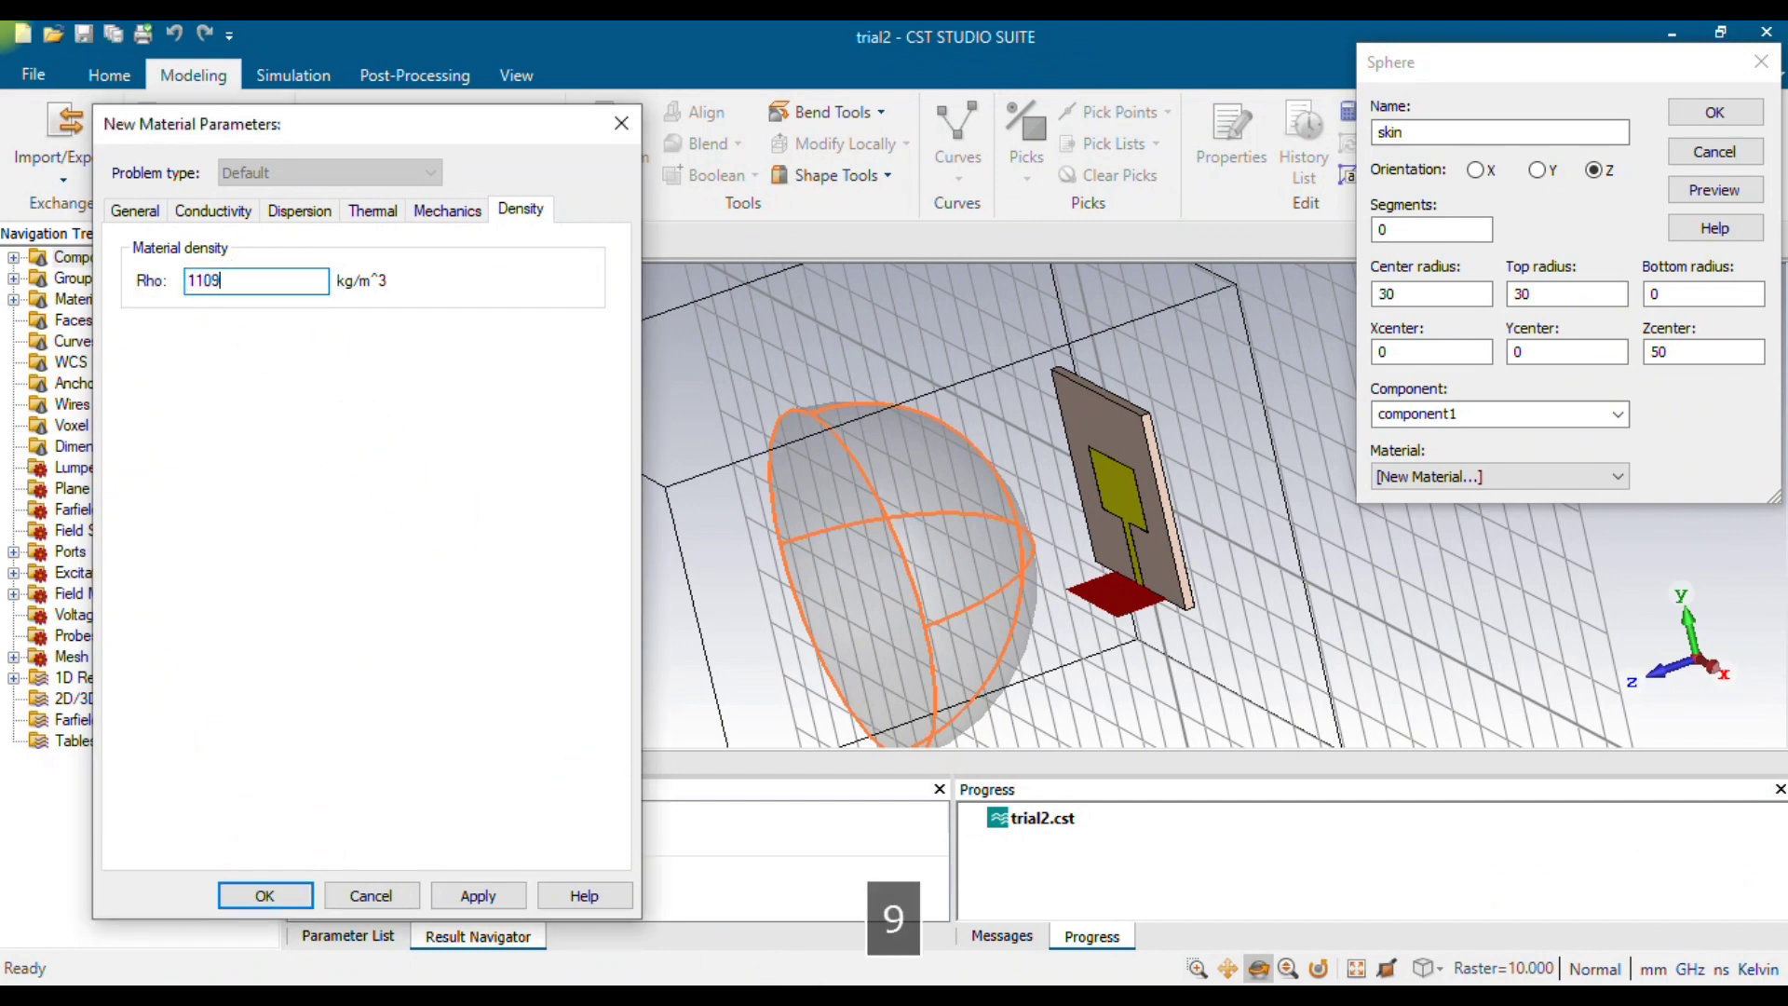
Set the skin material's color to orange and accept the new material.
{"action": "left_click", "coordinate": [138, 211]}
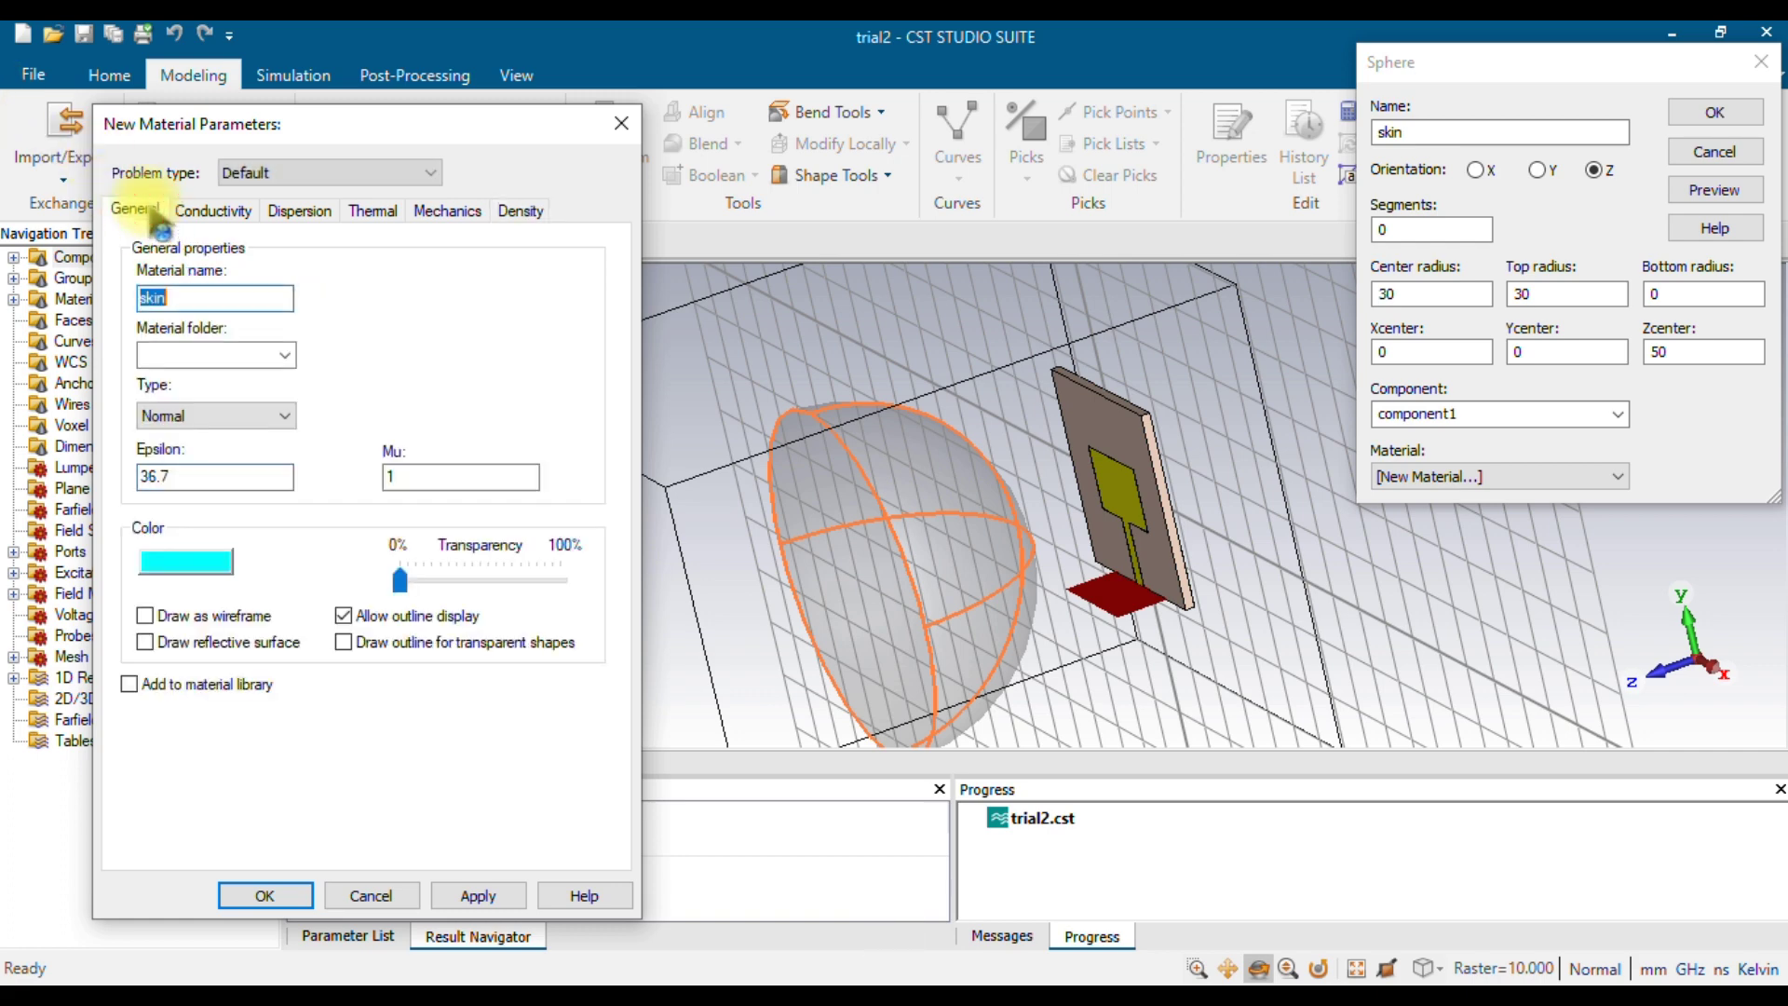
{"action": "left_click", "coordinate": [211, 570]}
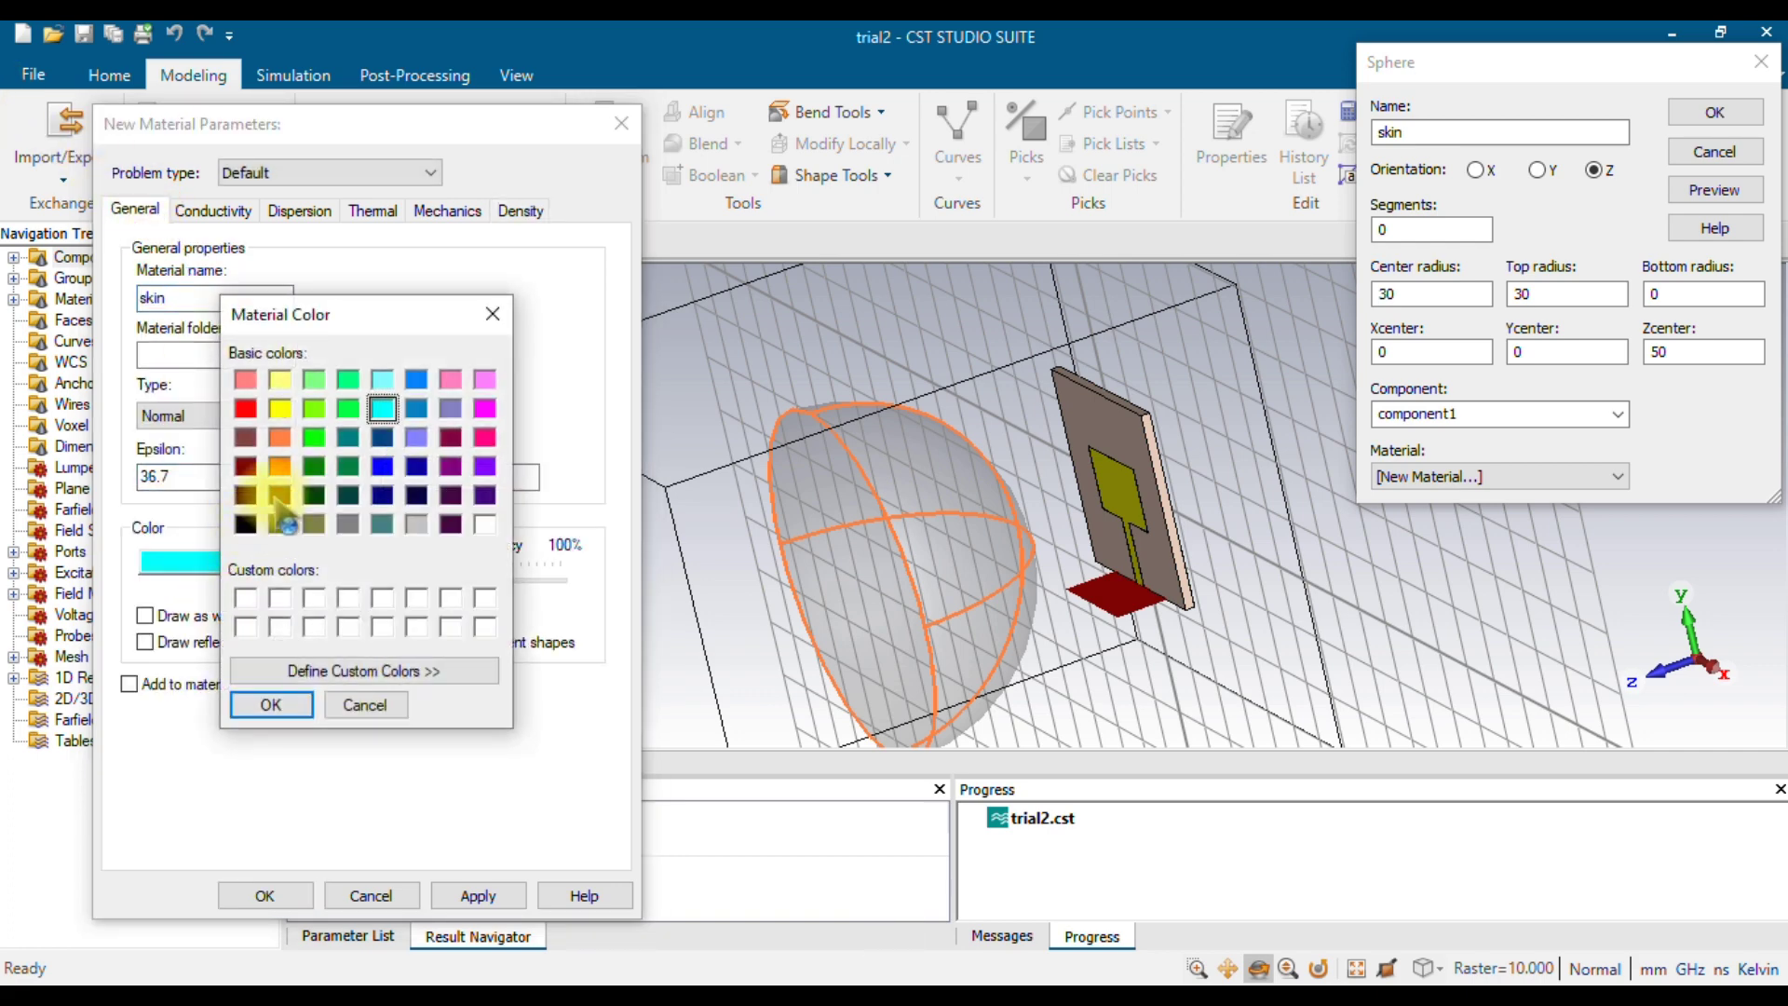
{"action": "left_click", "coordinate": [280, 437]}
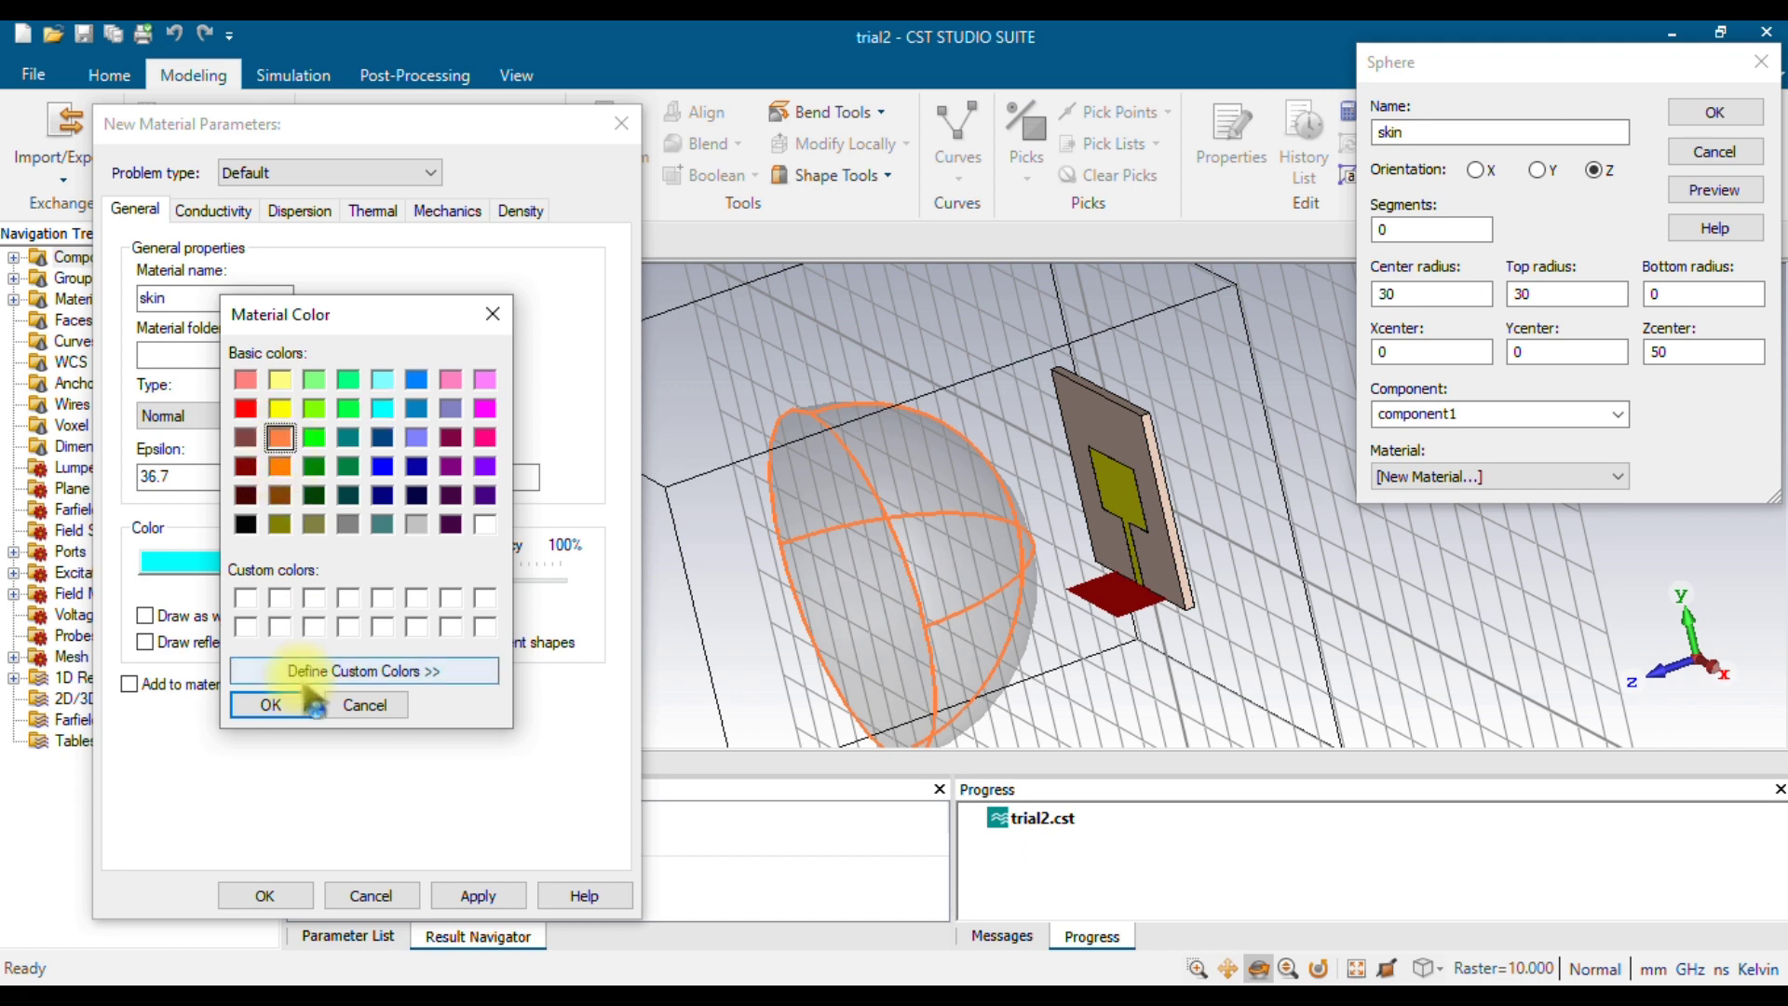
{"action": "left_click", "coordinate": [270, 705]}
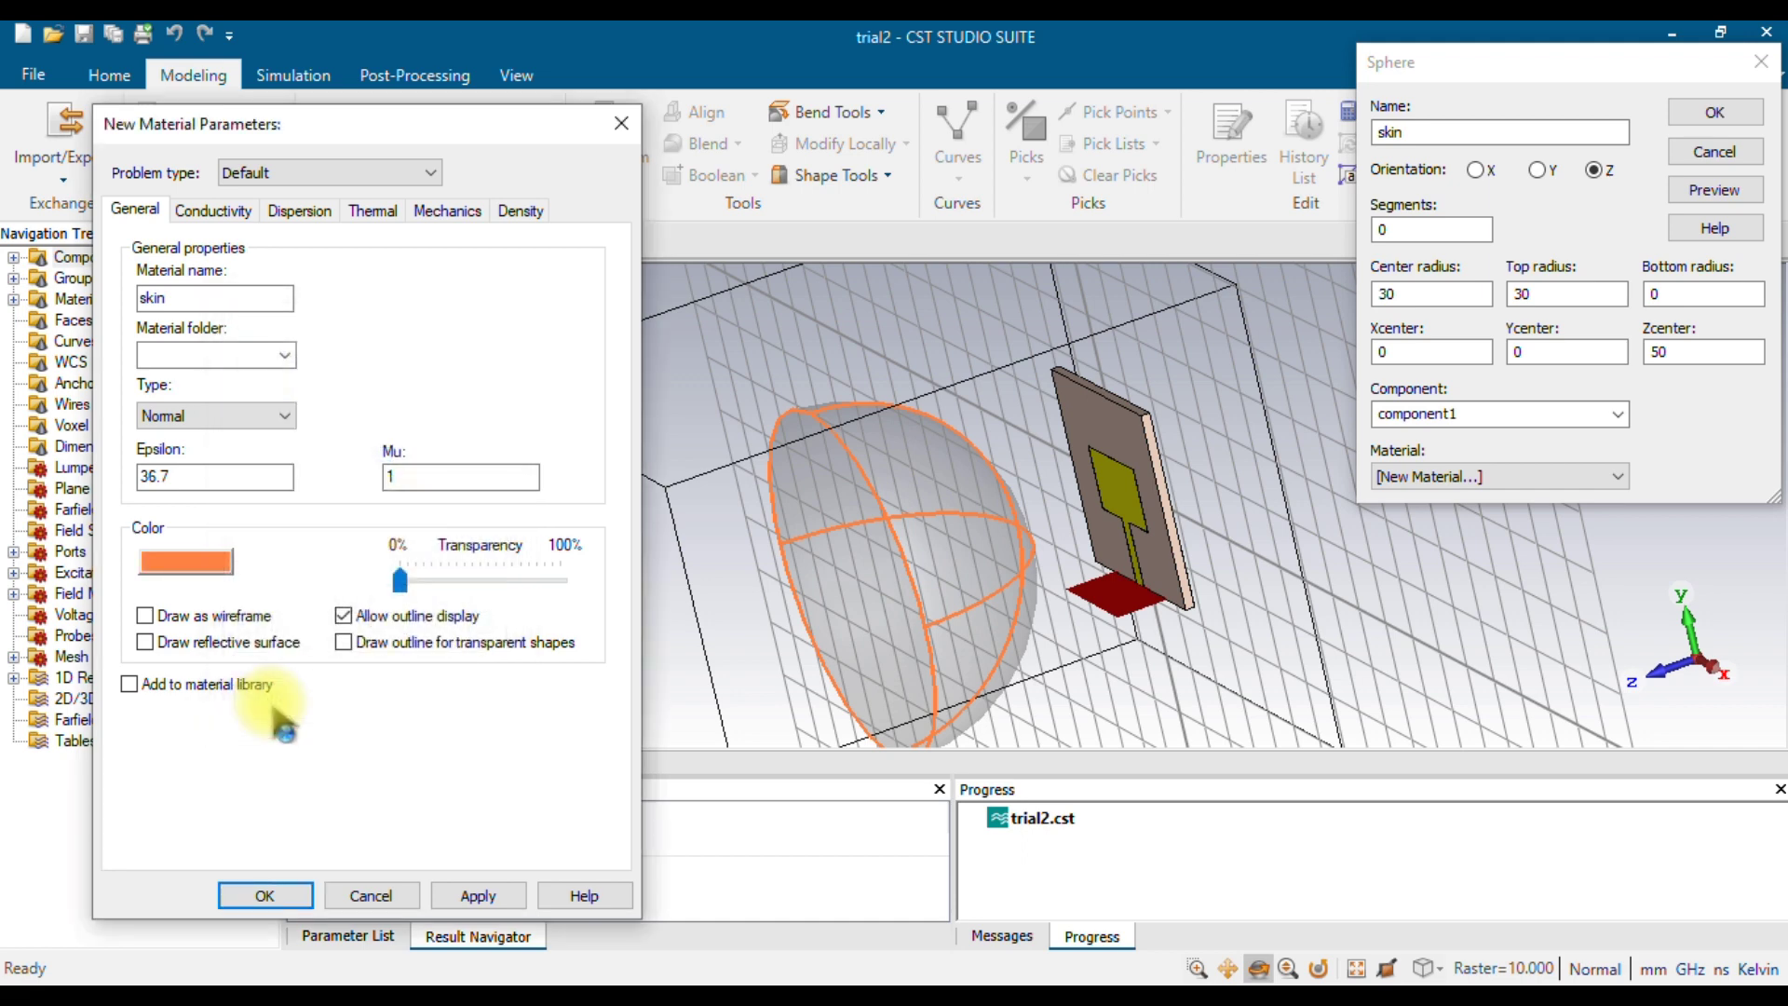
{"action": "left_click", "coordinate": [264, 895]}
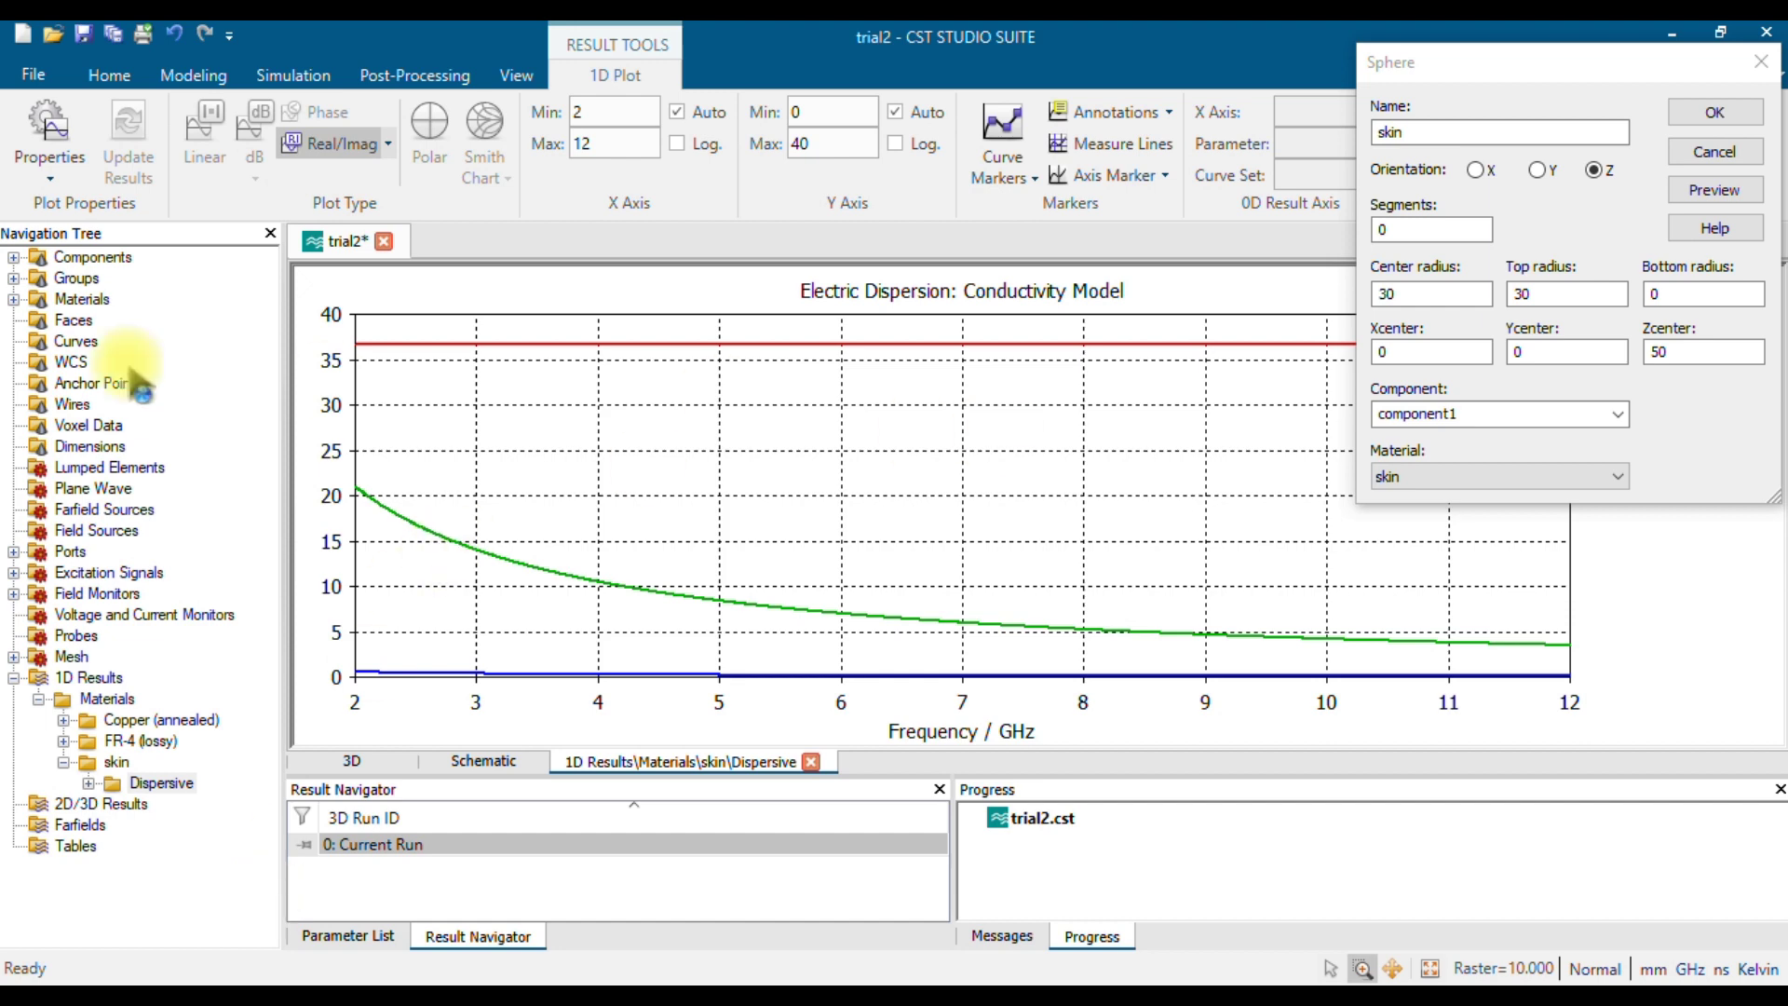
Return to the 3D model, expand component1, and preview and create the skin sphere.
{"action": "left_click", "coordinate": [94, 258]}
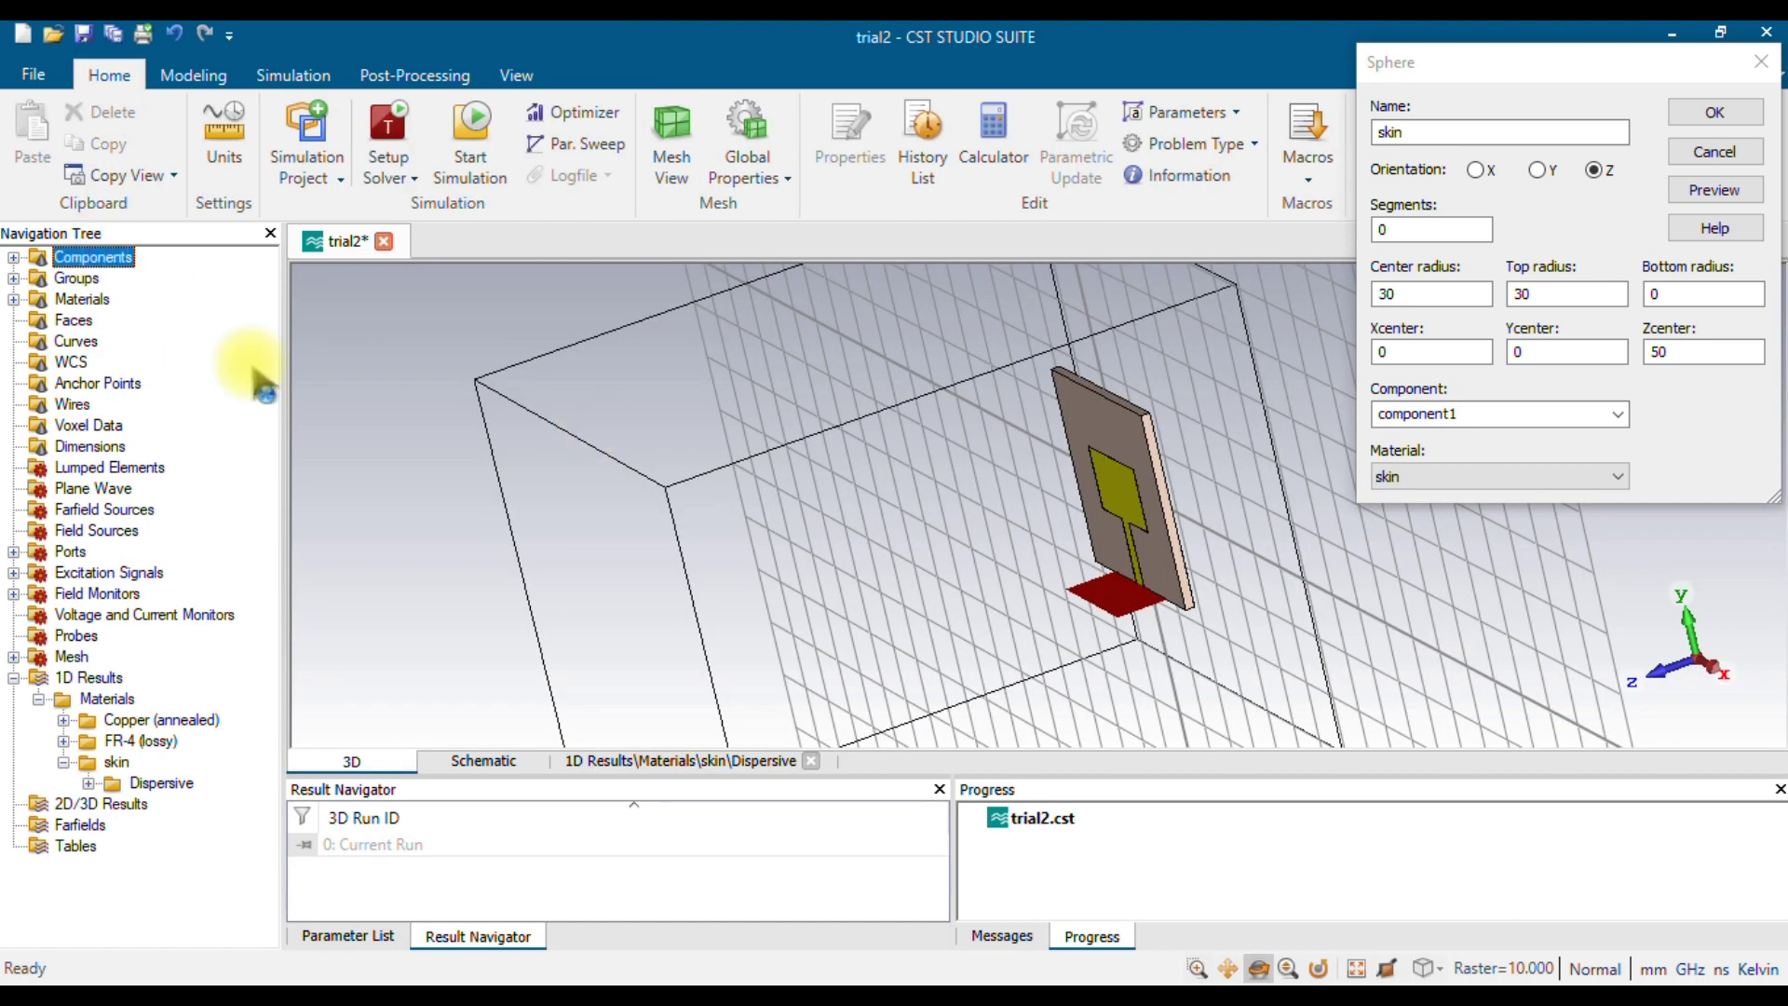
{"action": "left_click", "coordinate": [13, 258]}
{"action": "left_click", "coordinate": [37, 278]}
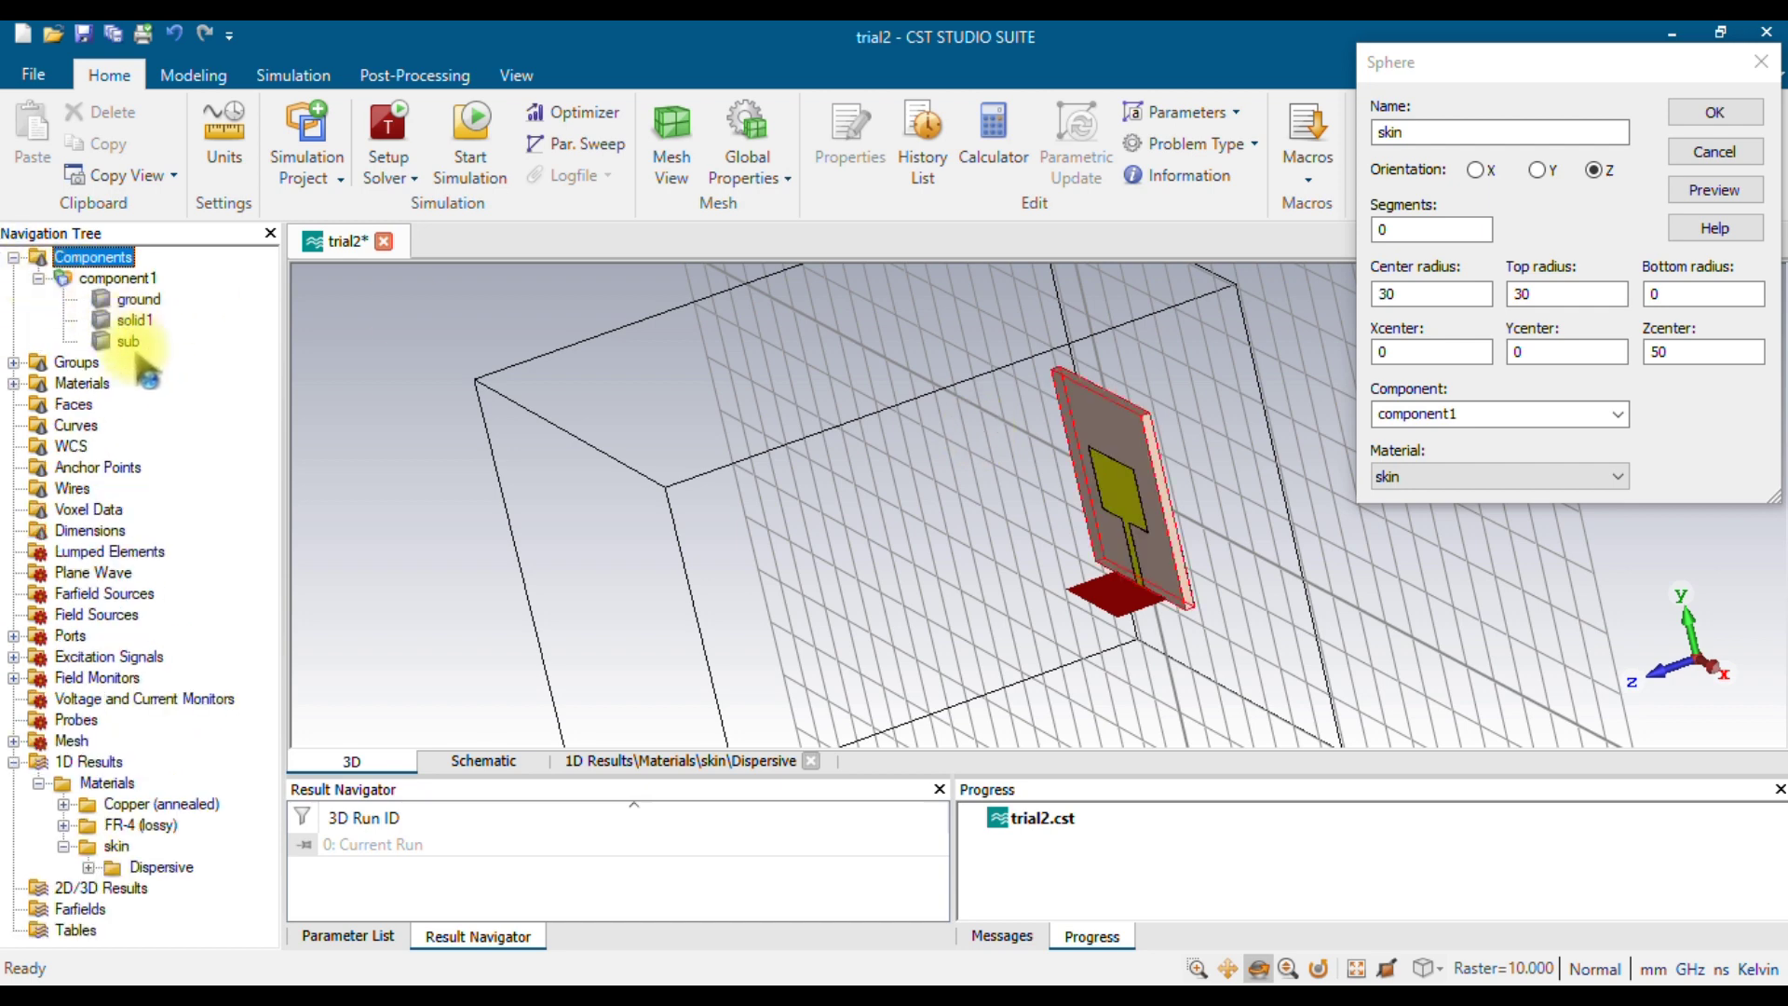
{"action": "left_click", "coordinate": [1731, 195]}
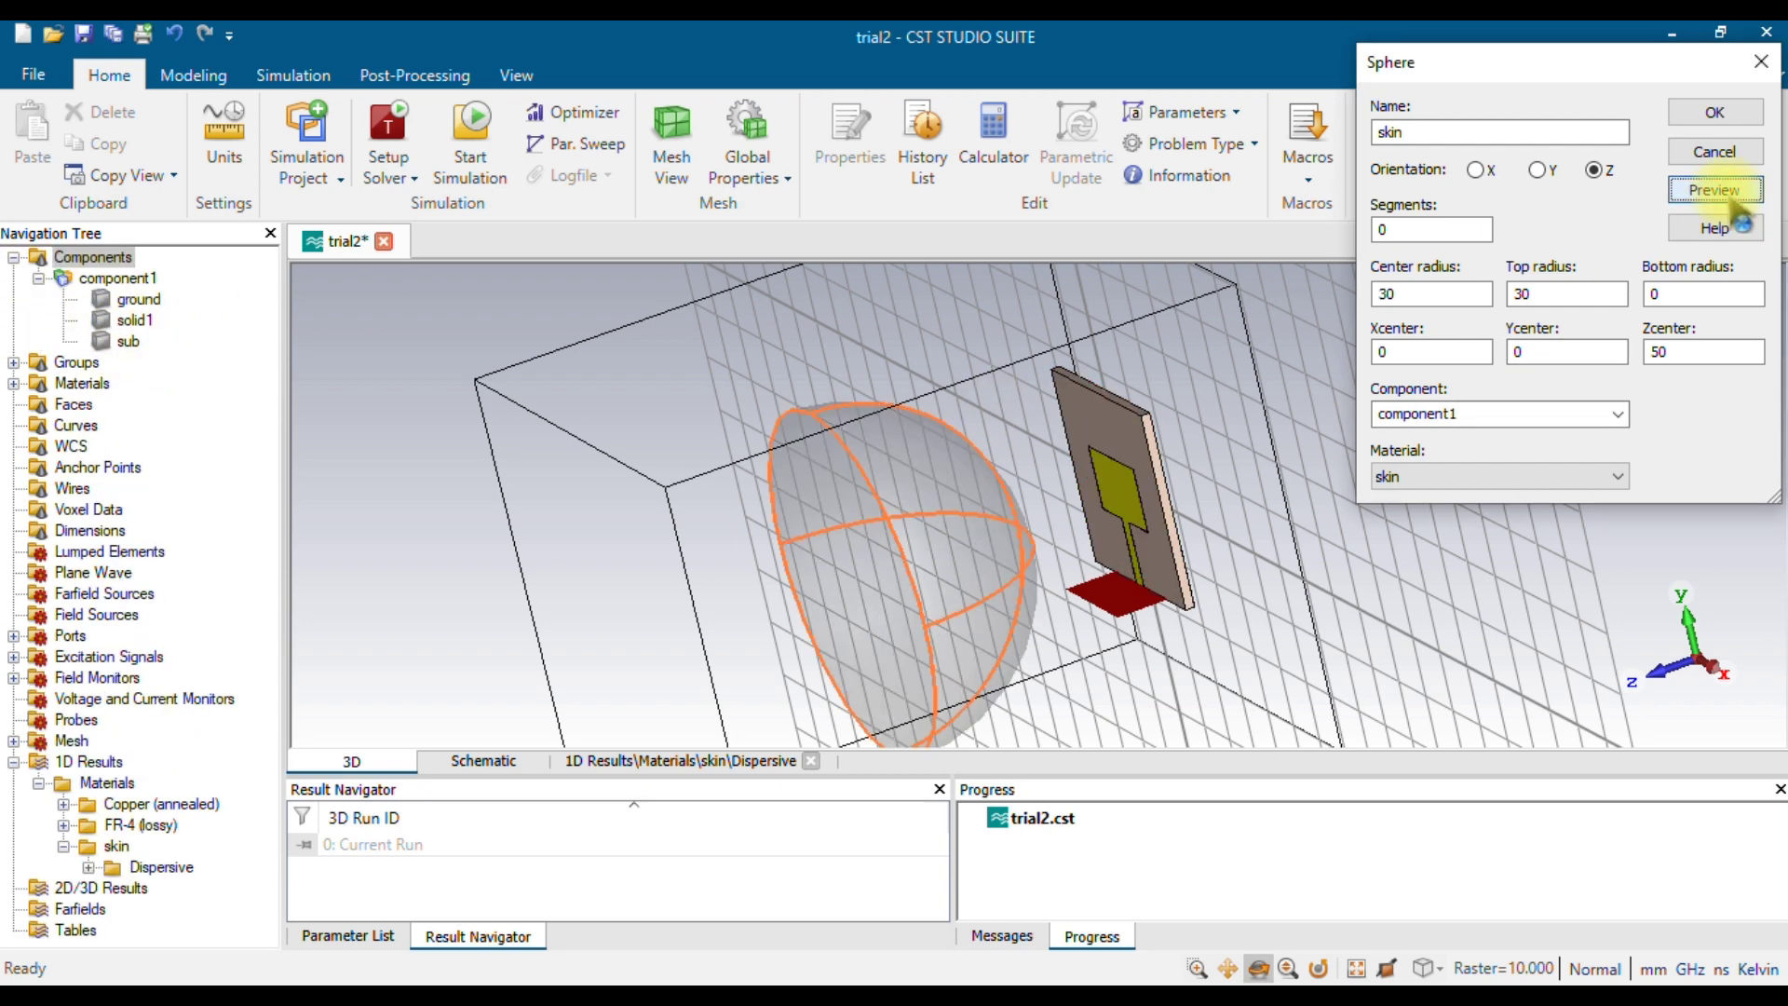
{"action": "left_click", "coordinate": [1719, 119]}
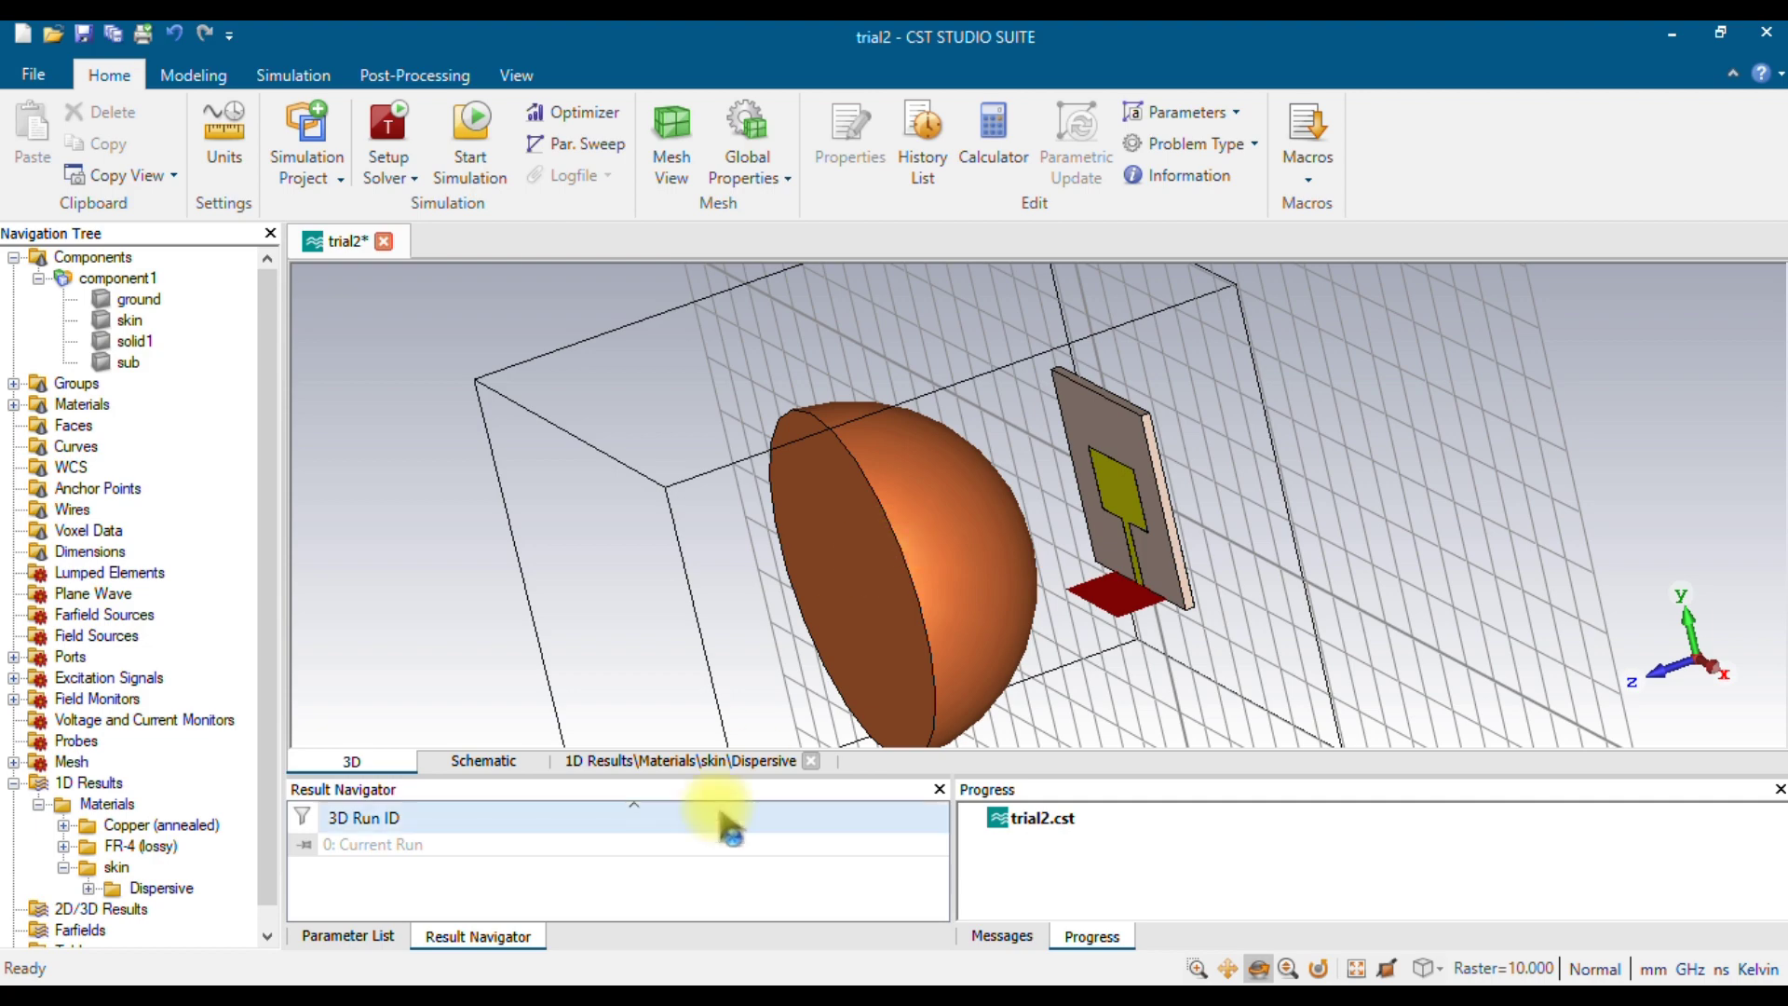
Find and open Paint for an explanatory sketch.
{"action": "key", "text": "super"}
{"action": "type", "text": "pia"}
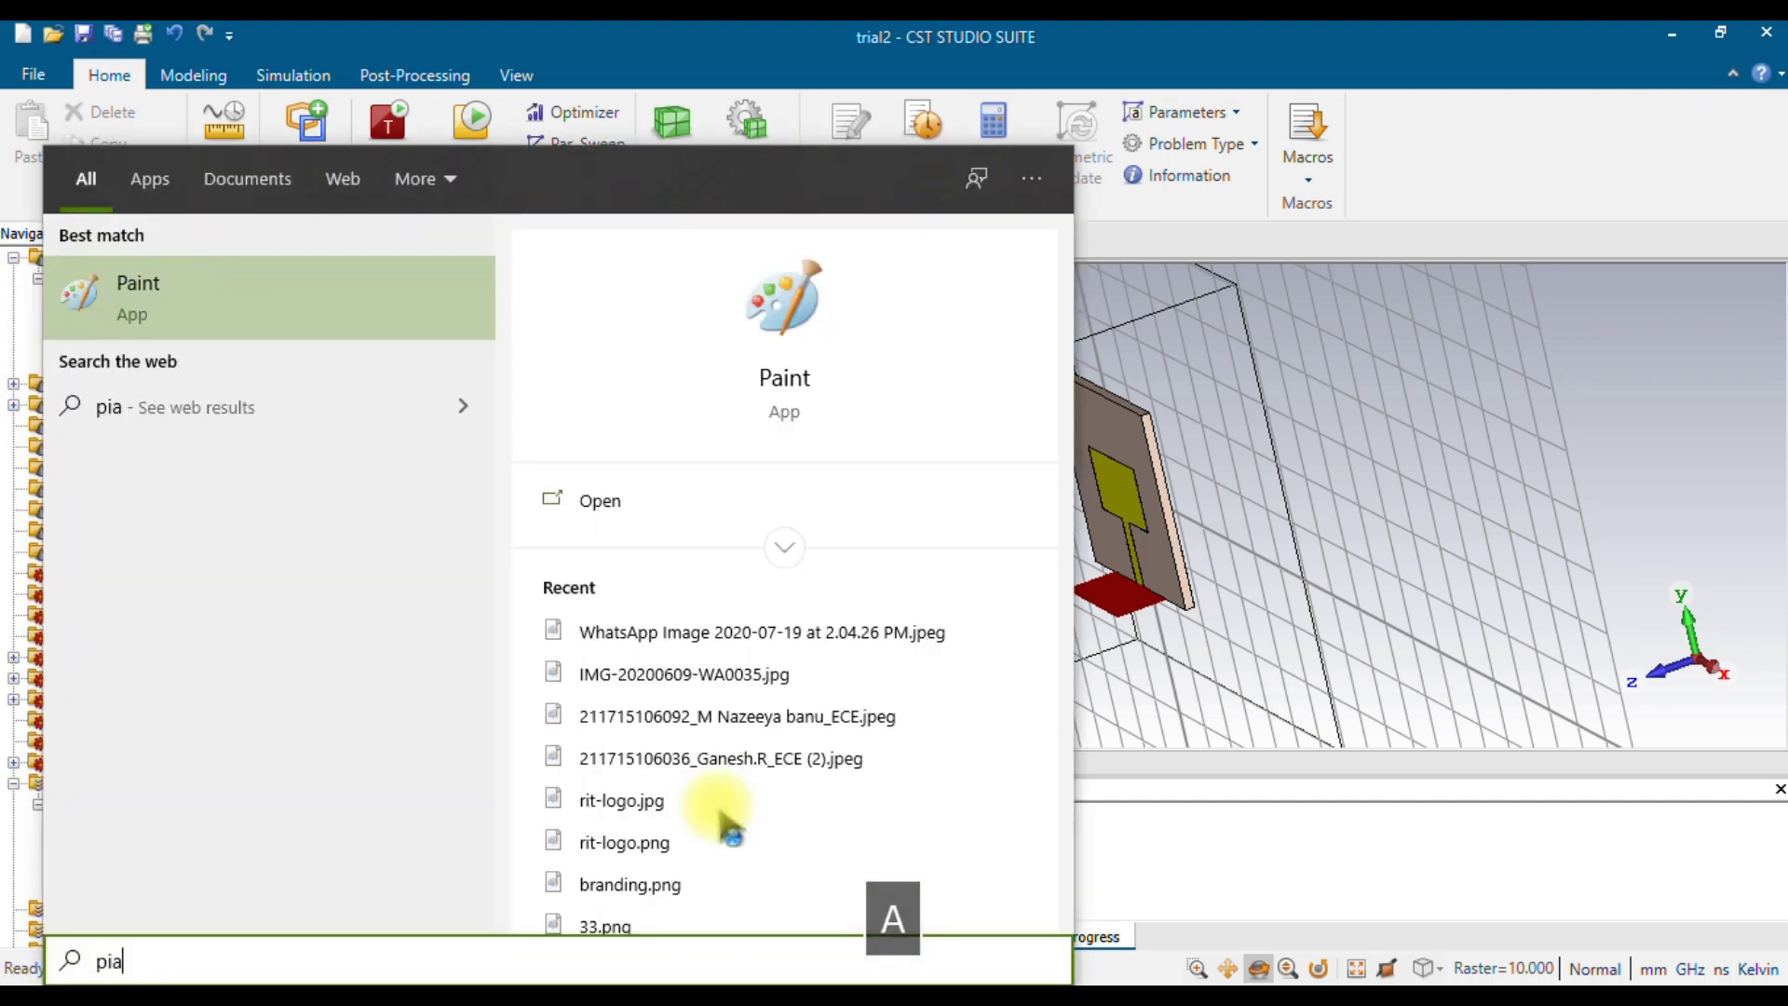
{"action": "key", "text": "Return"}
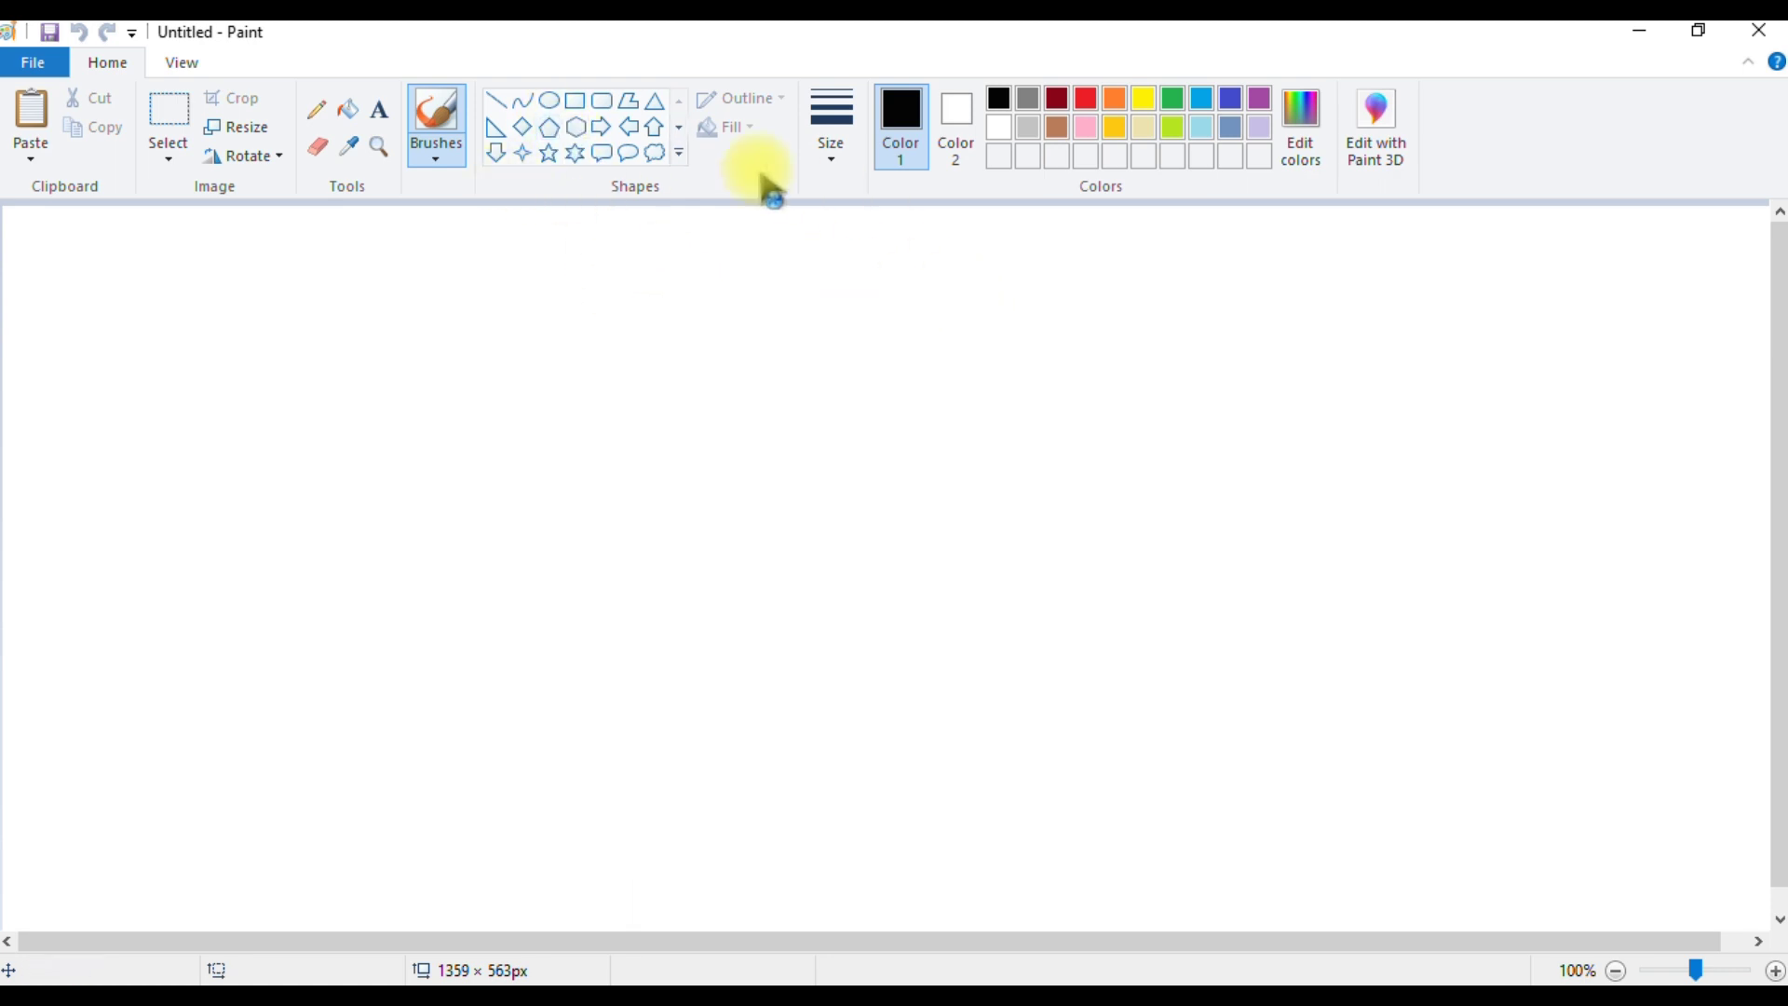
Sketch a closed black half-circle outline on the canvas with the Pencil at a thicker line size.
{"action": "left_click", "coordinate": [828, 167]}
{"action": "left_click", "coordinate": [862, 348]}
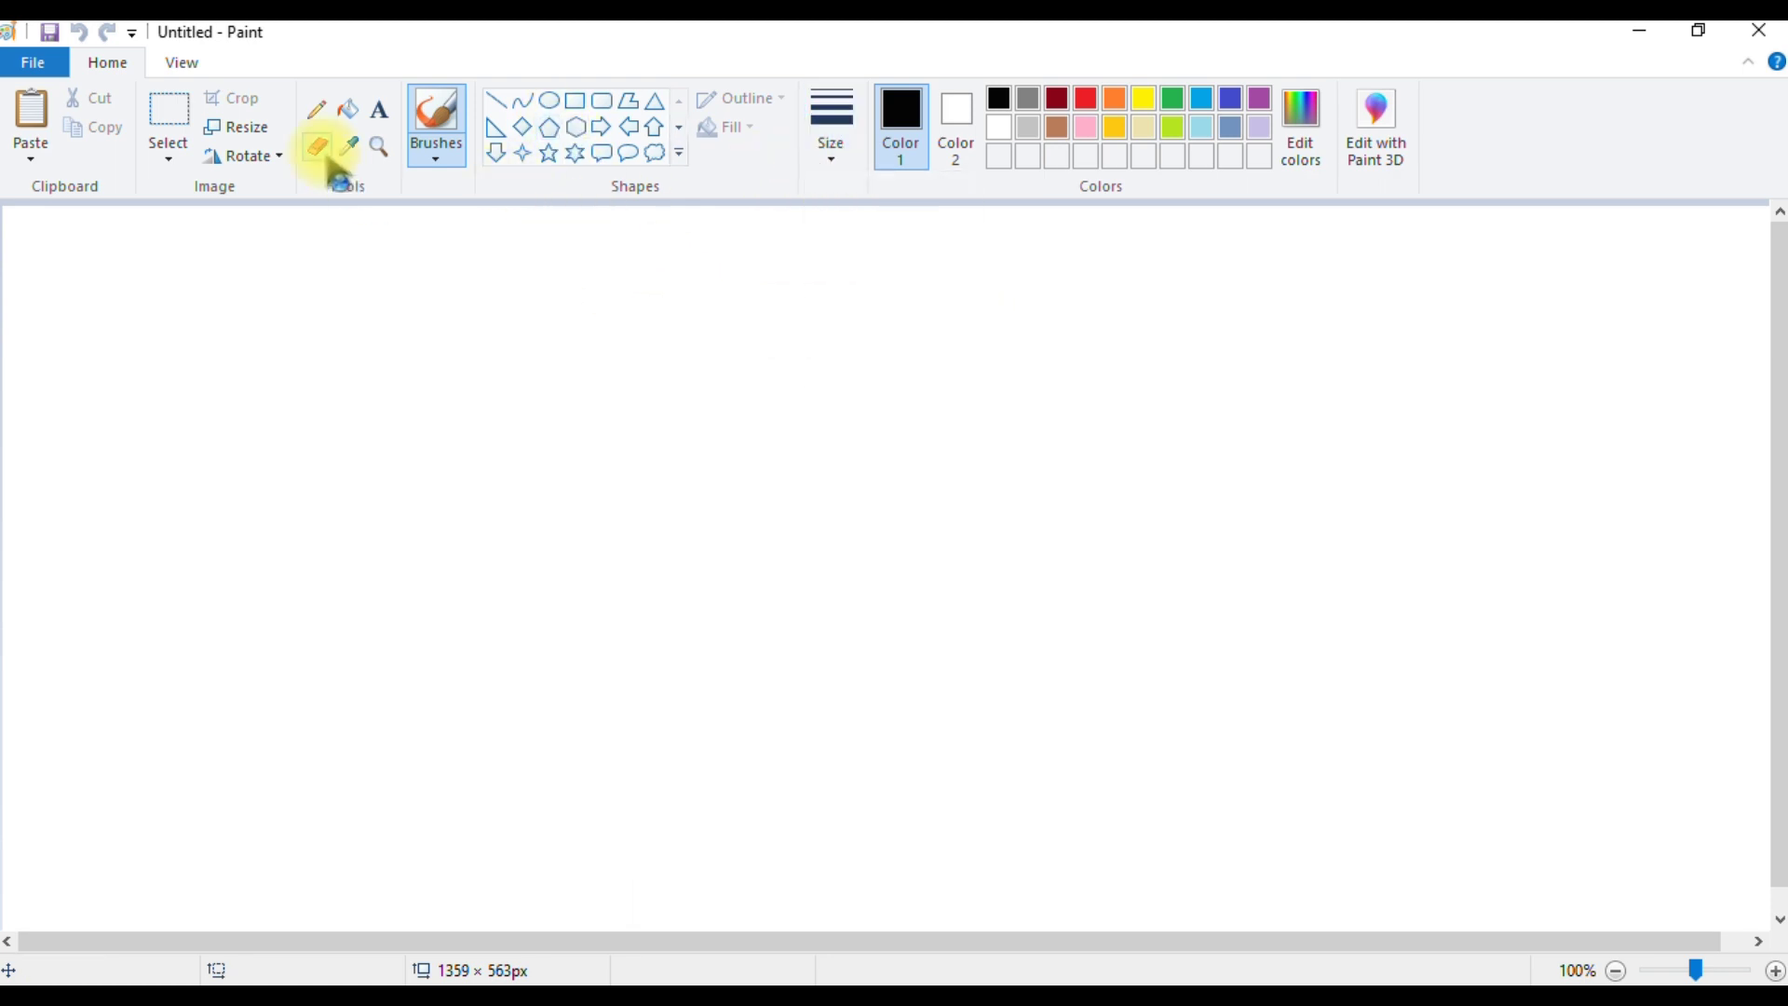
{"action": "left_click", "coordinate": [316, 109]}
{"action": "mouse_move", "coordinate": [659, 412]}
{"action": "left_mouse_down"}
{"action": "mouse_move", "coordinate": [613, 427]}
{"action": "mouse_move", "coordinate": [559, 494]}
{"action": "left_mouse_up"}
{"action": "left_click", "coordinate": [832, 157]}
{"action": "left_click", "coordinate": [877, 349]}
{"action": "mouse_move", "coordinate": [660, 413]}
{"action": "left_mouse_down"}
{"action": "mouse_move", "coordinate": [550, 485]}
{"action": "mouse_move", "coordinate": [550, 551]}
{"action": "mouse_move", "coordinate": [592, 615]}
{"action": "mouse_move", "coordinate": [700, 624]}
{"action": "left_mouse_up"}
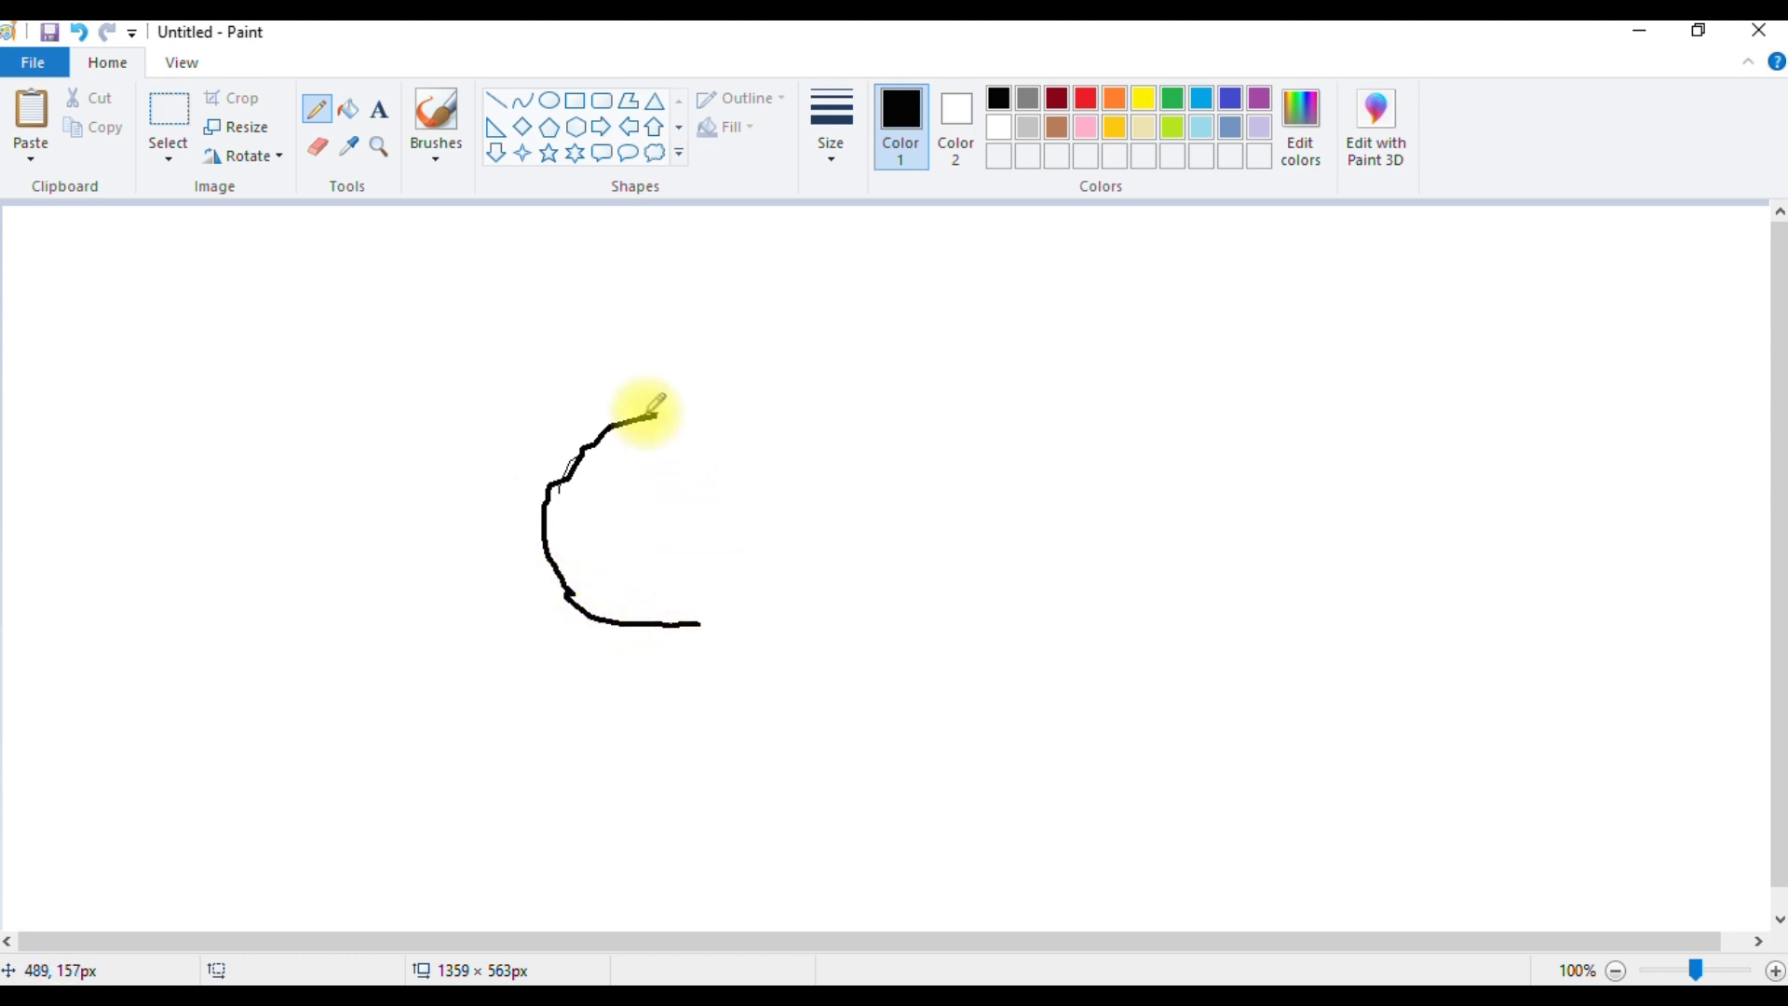
{"action": "mouse_move", "coordinate": [635, 424]}
{"action": "left_mouse_down"}
{"action": "mouse_move", "coordinate": [679, 406]}
{"action": "mouse_move", "coordinate": [690, 421]}
{"action": "mouse_move", "coordinate": [702, 622]}
{"action": "left_mouse_up"}
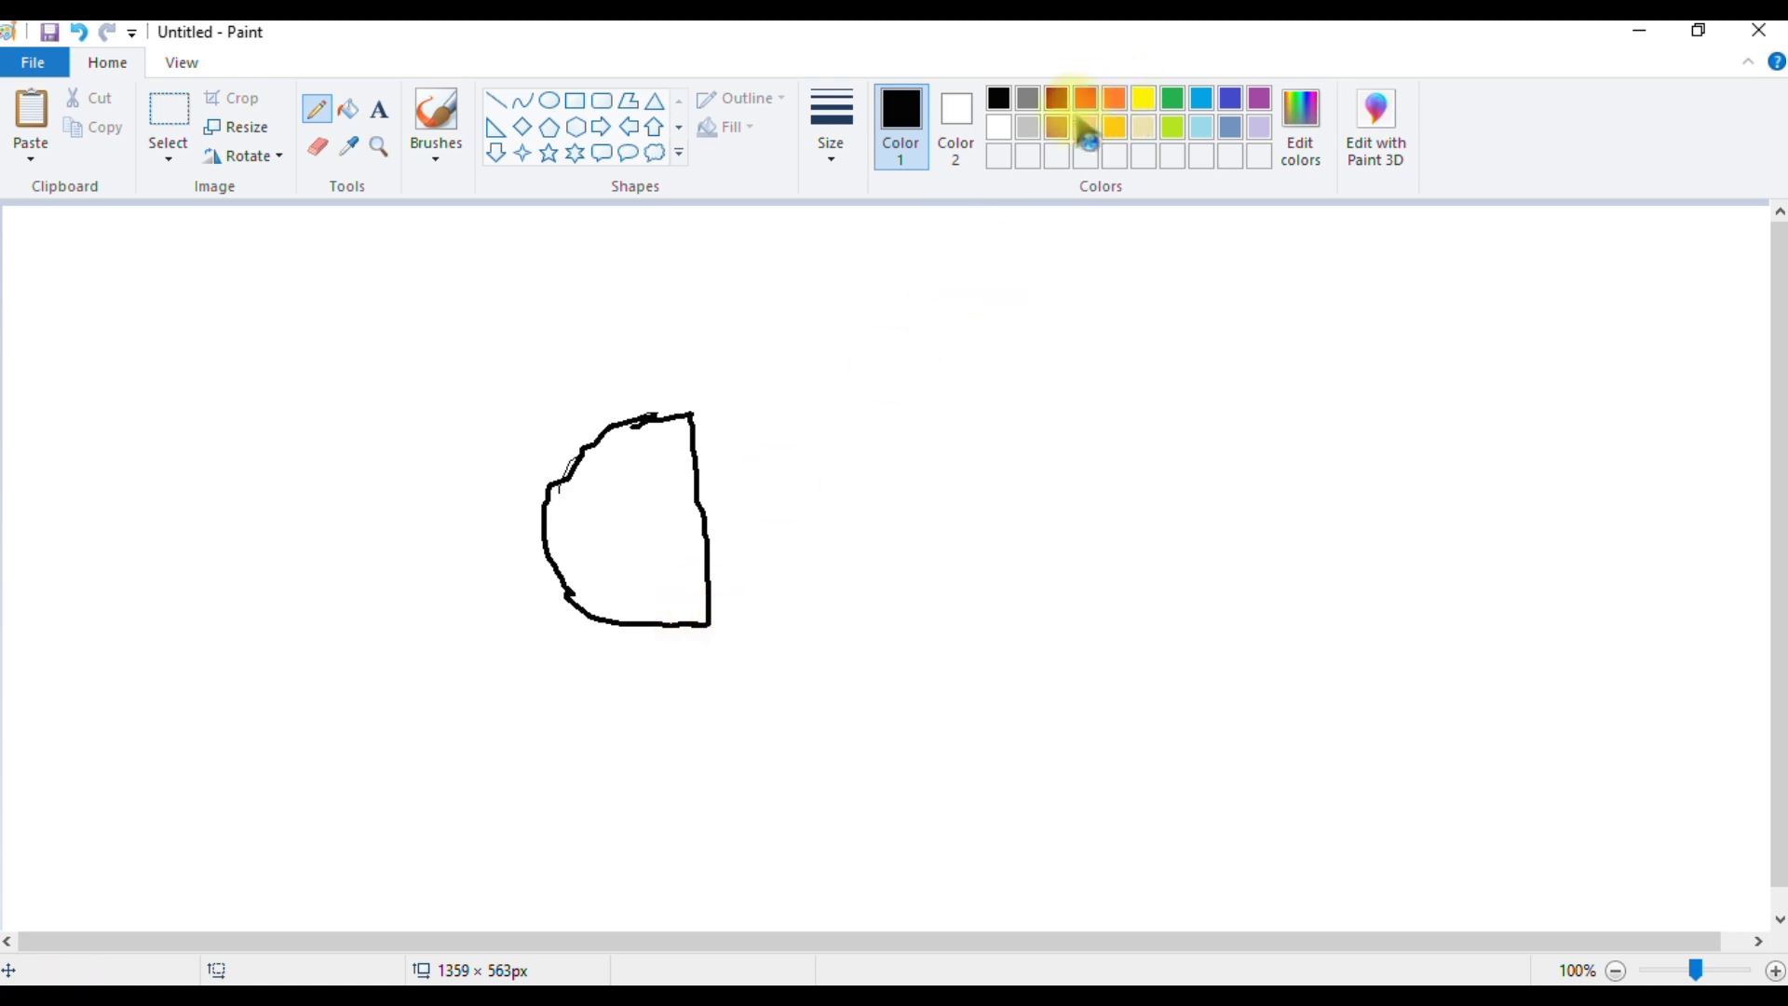
Sketch a brown circle beside the half-circle and draw smaller yellow circles inside it.
{"action": "left_click", "coordinate": [1059, 128]}
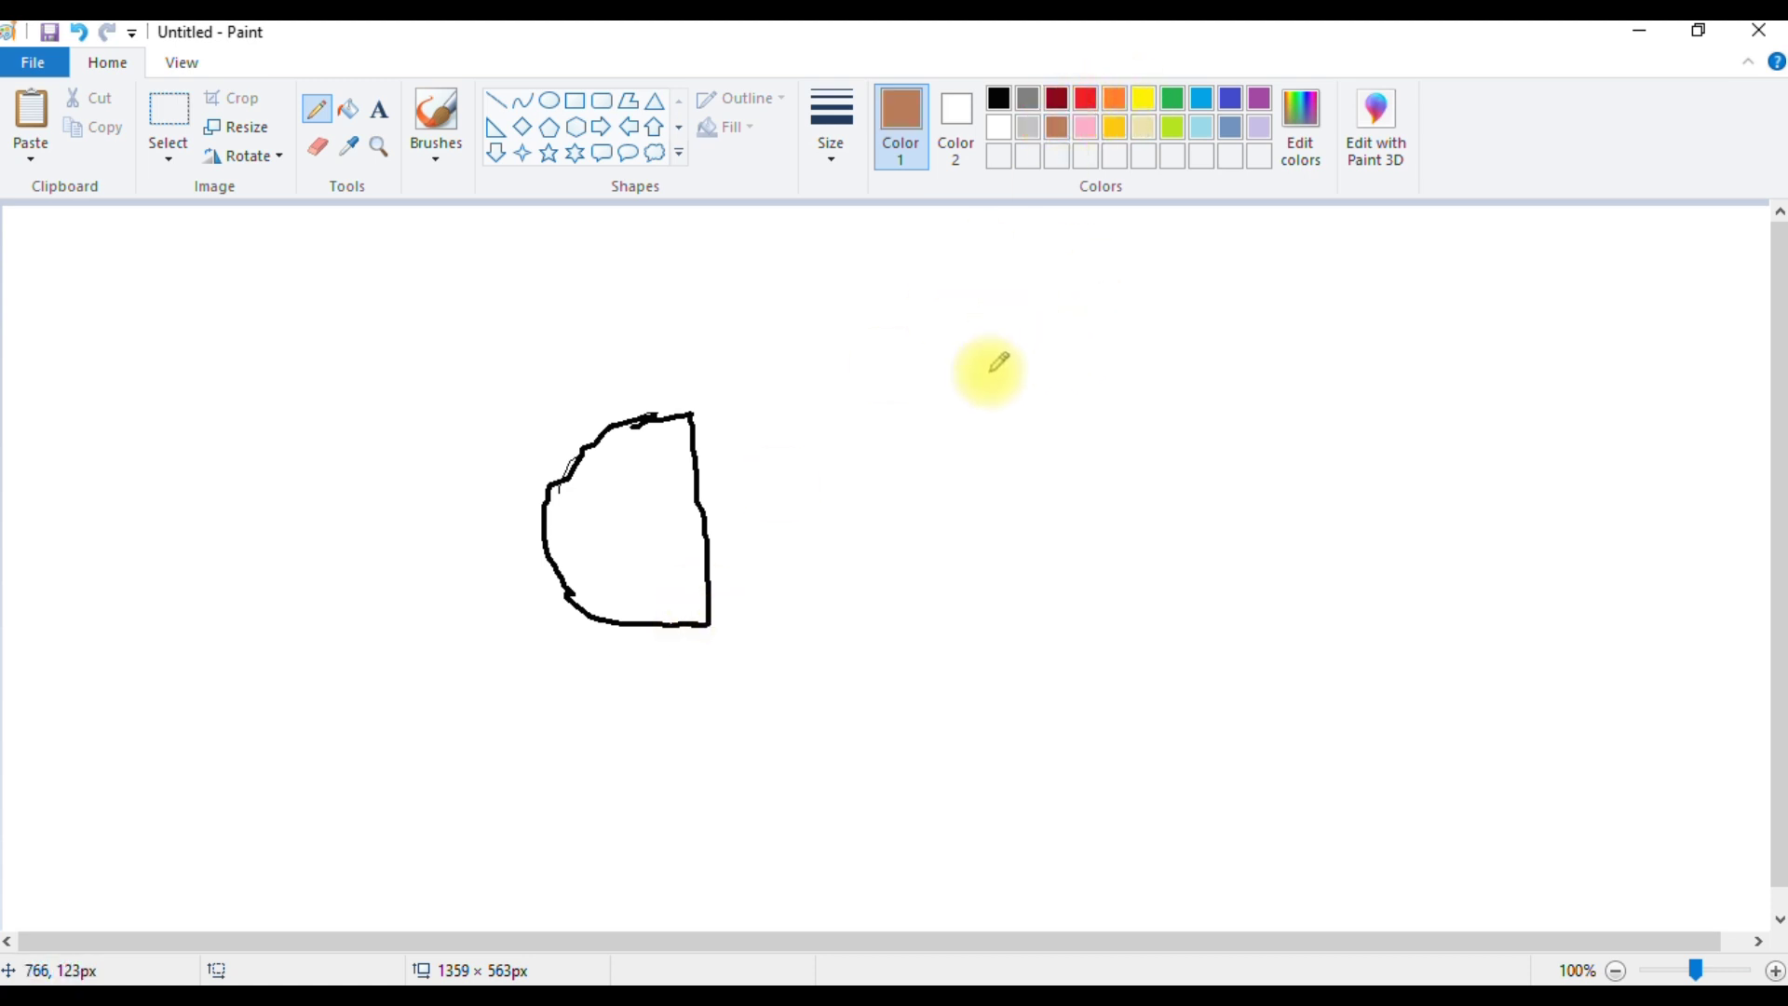
{"action": "mouse_move", "coordinate": [995, 360]}
{"action": "left_mouse_down"}
{"action": "mouse_move", "coordinate": [903, 407]}
{"action": "mouse_move", "coordinate": [901, 479]}
{"action": "mouse_move", "coordinate": [933, 544]}
{"action": "mouse_move", "coordinate": [1005, 559]}
{"action": "mouse_move", "coordinate": [1062, 532]}
{"action": "mouse_move", "coordinate": [1109, 452]}
{"action": "mouse_move", "coordinate": [1054, 365]}
{"action": "mouse_move", "coordinate": [1004, 360]}
{"action": "left_mouse_up"}
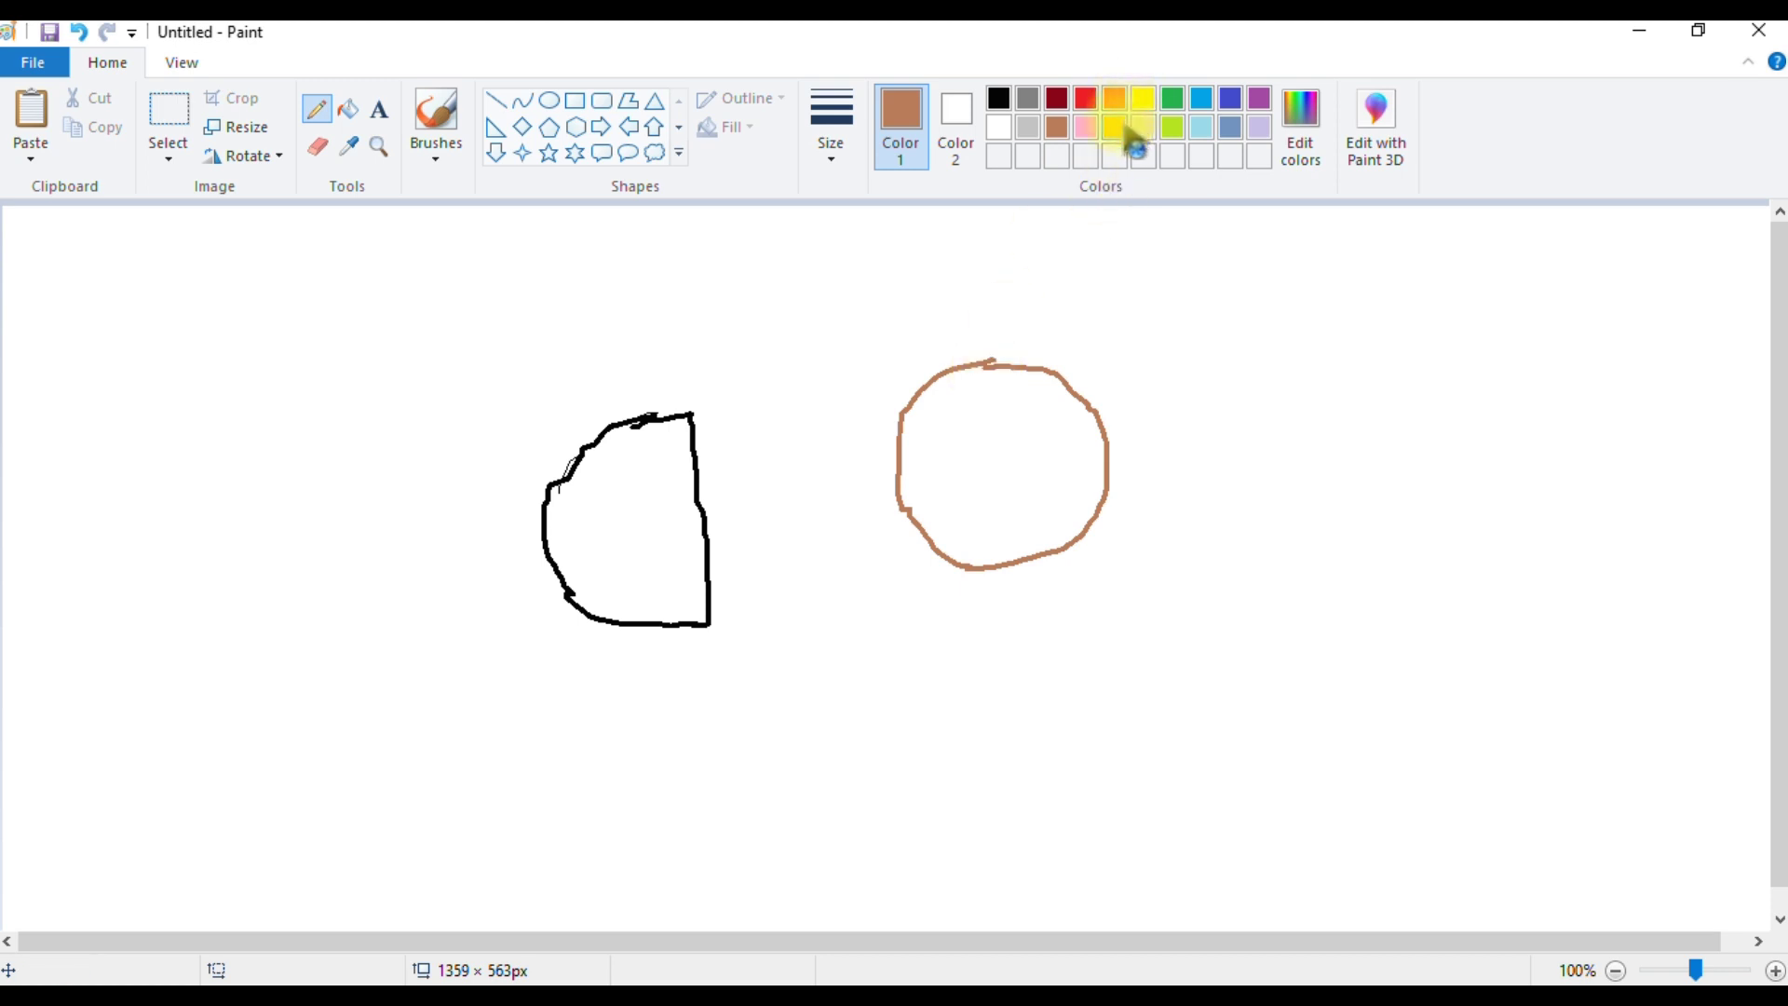
{"action": "left_click", "coordinate": [1142, 99]}
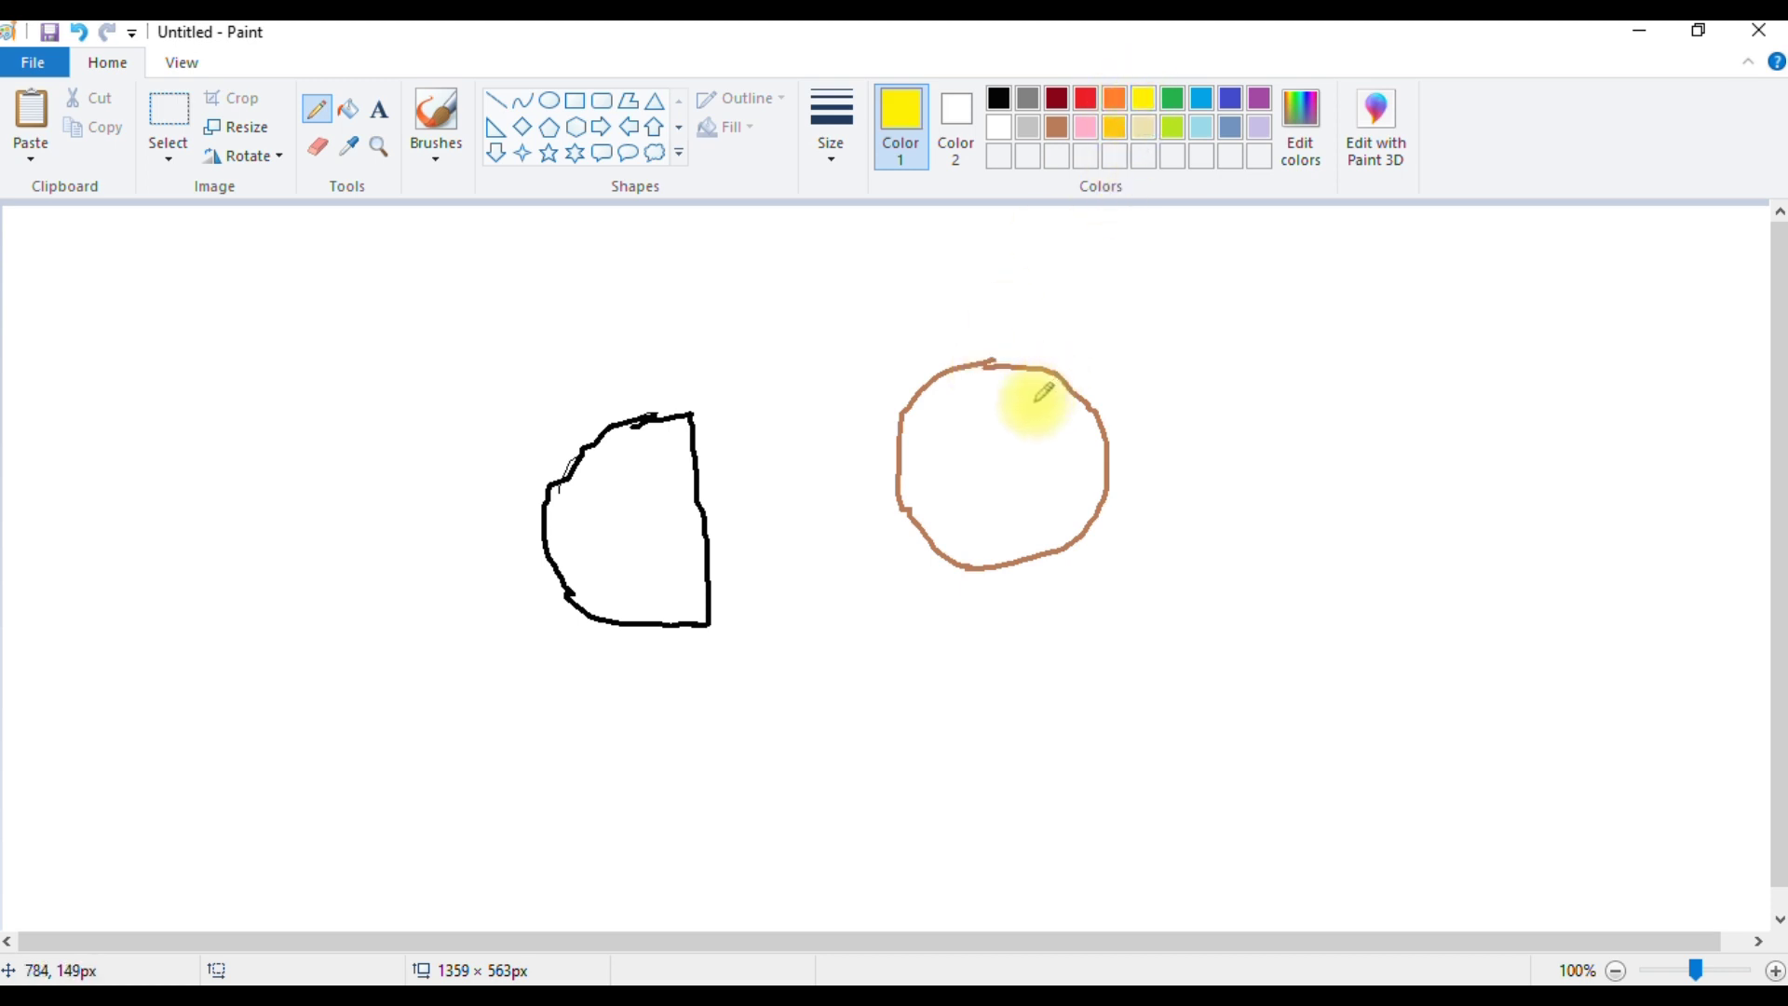
{"action": "mouse_move", "coordinate": [1047, 408]}
{"action": "left_mouse_down"}
{"action": "mouse_move", "coordinate": [957, 415]}
{"action": "mouse_move", "coordinate": [938, 468]}
{"action": "mouse_move", "coordinate": [977, 526]}
{"action": "mouse_move", "coordinate": [1016, 526]}
{"action": "mouse_move", "coordinate": [1053, 506]}
{"action": "mouse_move", "coordinate": [1066, 423]}
{"action": "mouse_move", "coordinate": [1033, 410]}
{"action": "mouse_move", "coordinate": [968, 476]}
{"action": "mouse_move", "coordinate": [981, 431]}
{"action": "mouse_move", "coordinate": [958, 445]}
{"action": "mouse_move", "coordinate": [996, 431]}
{"action": "mouse_move", "coordinate": [1044, 487]}
{"action": "mouse_move", "coordinate": [990, 503]}
{"action": "mouse_move", "coordinate": [961, 464]}
{"action": "mouse_move", "coordinate": [988, 426]}
{"action": "mouse_move", "coordinate": [1031, 435]}
{"action": "mouse_move", "coordinate": [1037, 482]}
{"action": "mouse_move", "coordinate": [965, 492]}
{"action": "mouse_move", "coordinate": [957, 453]}
{"action": "mouse_move", "coordinate": [1011, 429]}
{"action": "left_mouse_up"}
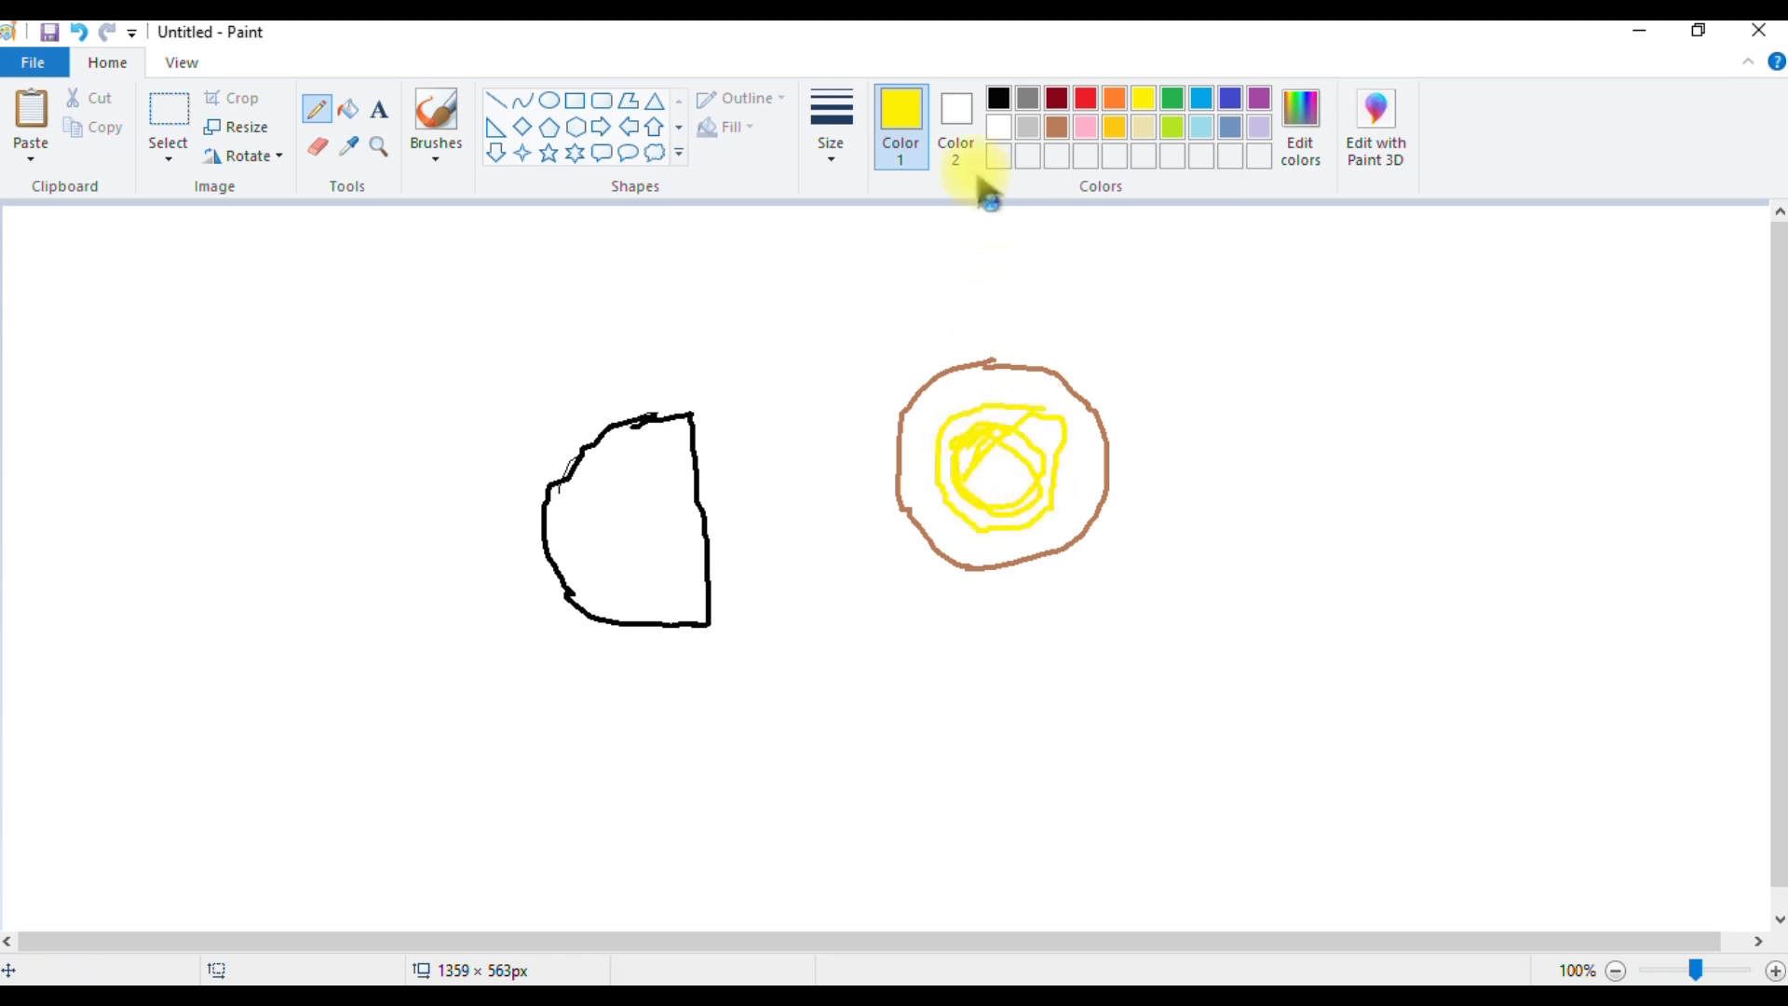
Mark the brown circle's radius with a black line labelled 30 and highlight the gap between the brown and yellow circles.
{"action": "left_click", "coordinate": [998, 99]}
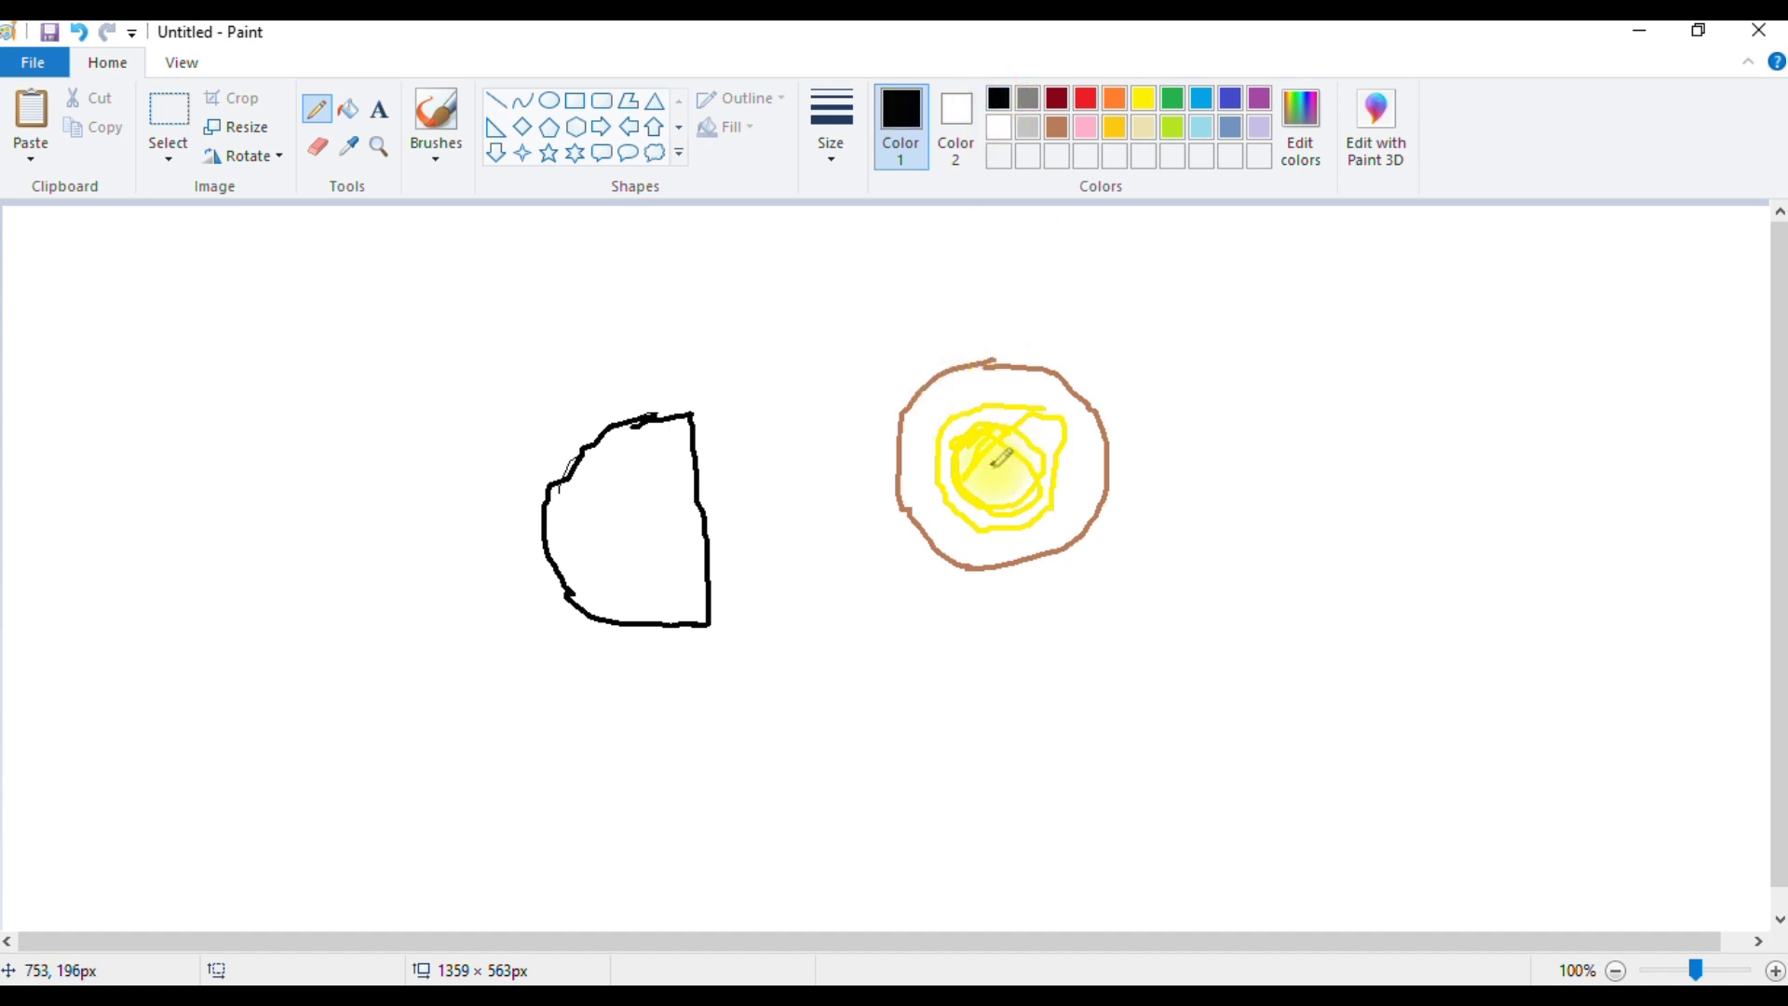
{"action": "mouse_move", "coordinate": [993, 463]}
{"action": "left_mouse_down"}
{"action": "mouse_move", "coordinate": [874, 335]}
{"action": "mouse_move", "coordinate": [900, 341]}
{"action": "left_mouse_up"}
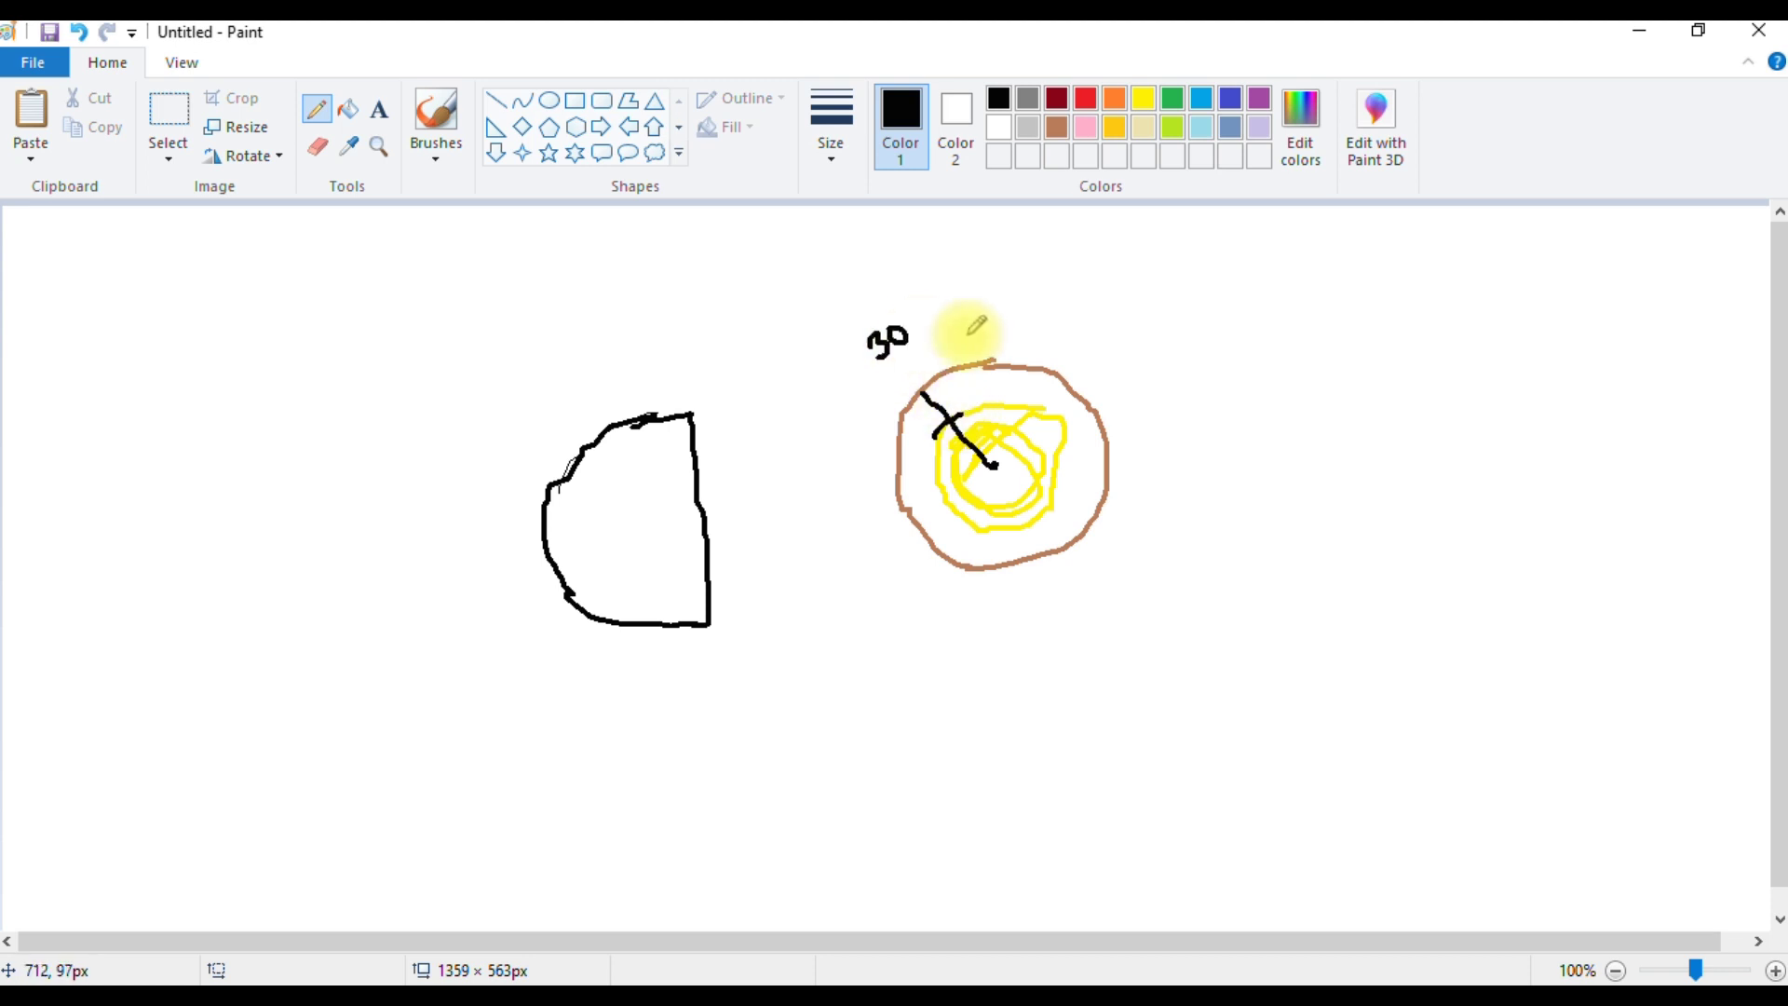
{"action": "mouse_move", "coordinate": [908, 400]}
{"action": "left_mouse_down"}
{"action": "mouse_move", "coordinate": [957, 395]}
{"action": "mouse_move", "coordinate": [910, 389]}
{"action": "mouse_move", "coordinate": [941, 403]}
{"action": "left_mouse_up"}
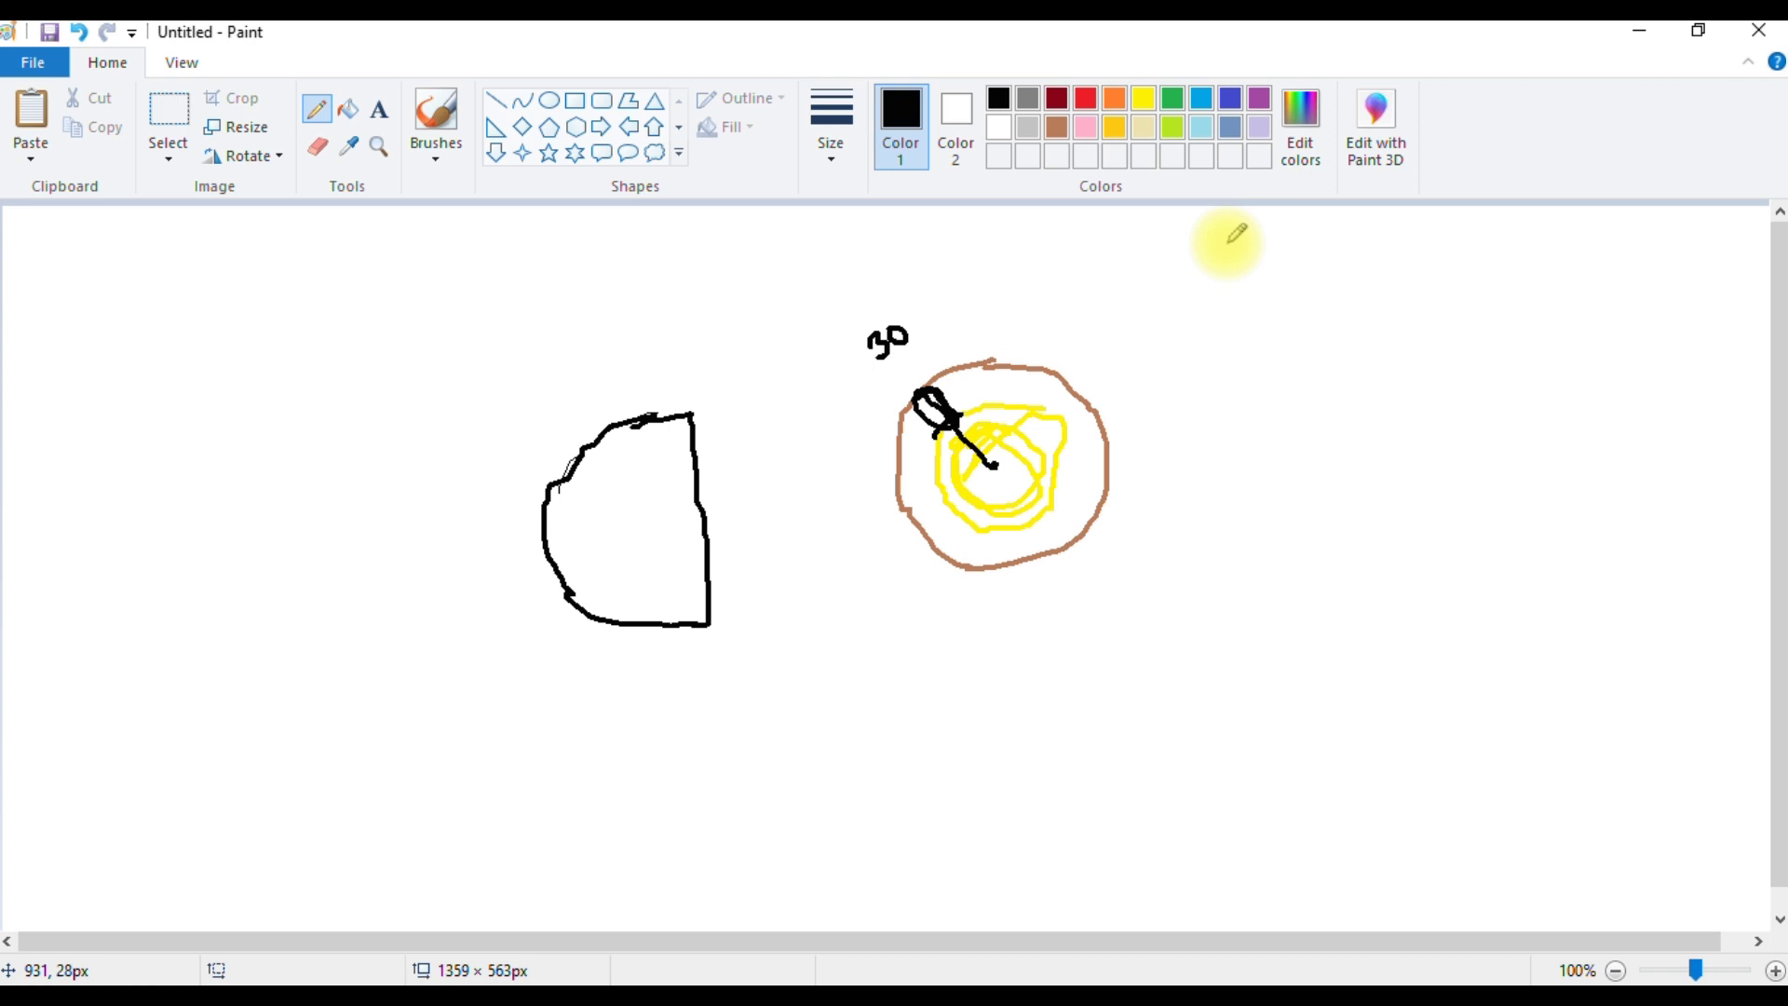
Write the layer thickness 4 and the inner radius calculation 30-4 and 26 above the circles.
{"action": "left_click_drag", "start_coordinate": [1225, 244], "coordinate": [1259, 278]}
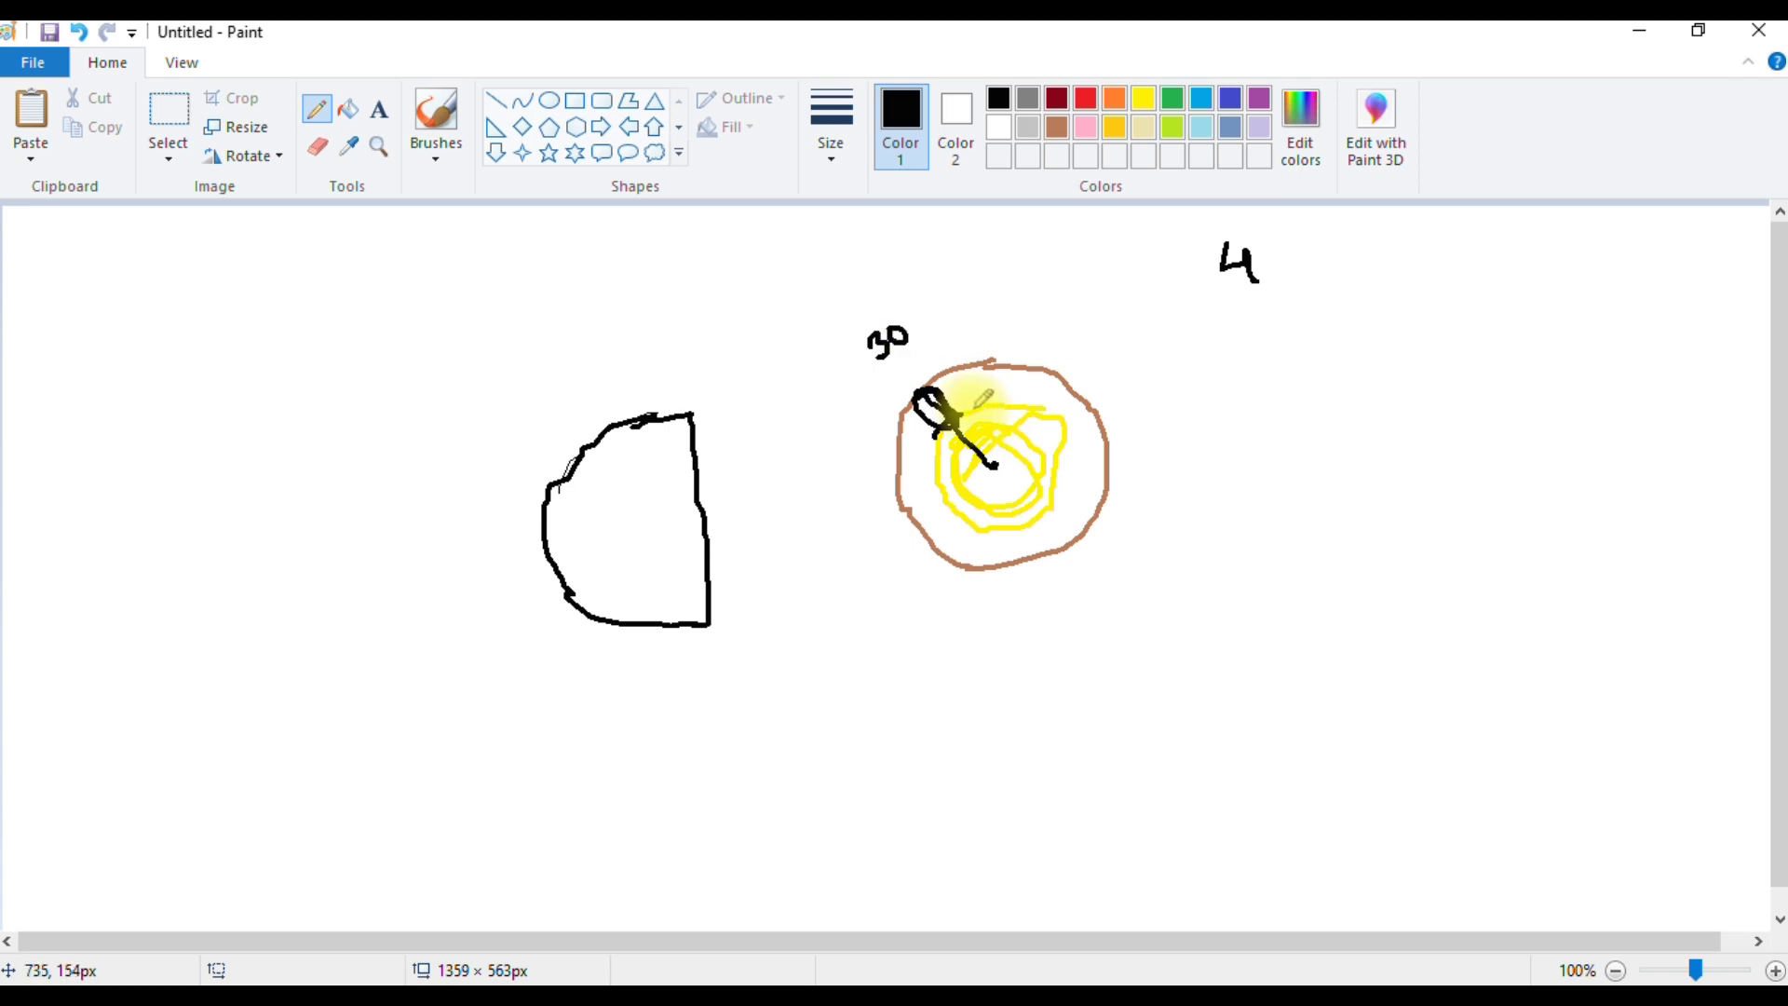
{"action": "mouse_move", "coordinate": [1015, 285]}
{"action": "left_mouse_down"}
{"action": "mouse_move", "coordinate": [1073, 258]}
{"action": "mouse_move", "coordinate": [1049, 261]}
{"action": "mouse_move", "coordinate": [1129, 242]}
{"action": "left_mouse_up"}
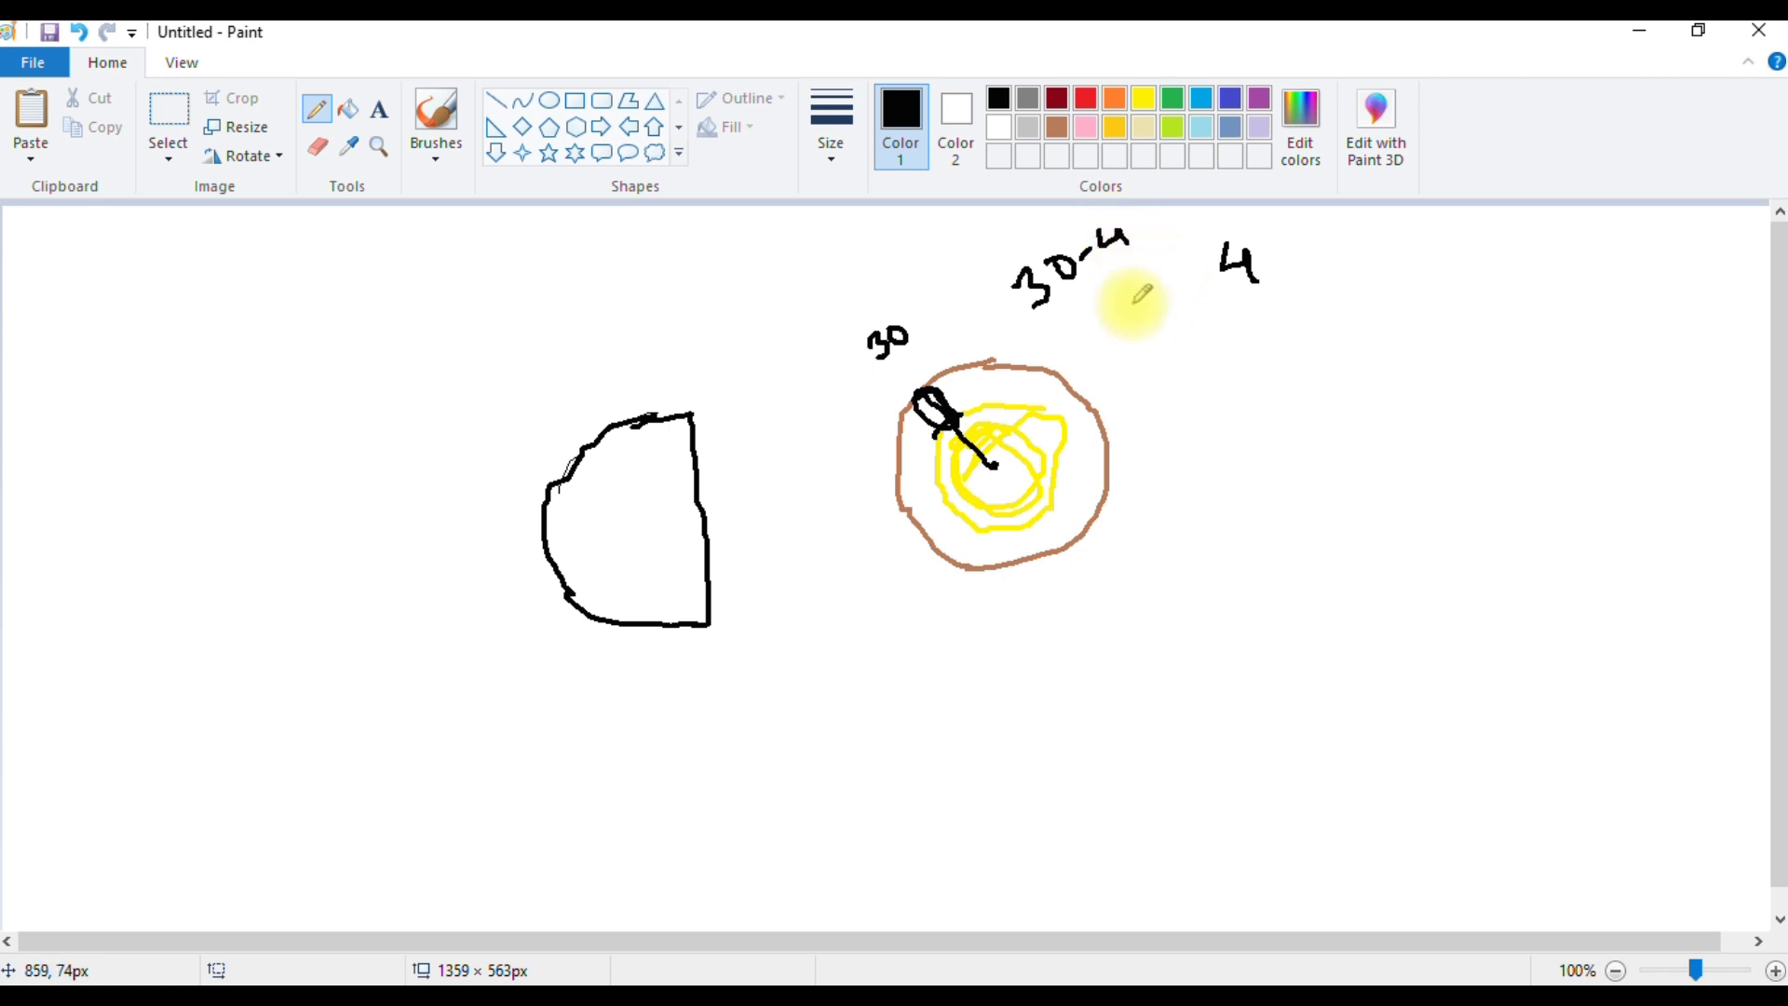
{"action": "mouse_move", "coordinate": [1106, 303]}
{"action": "left_mouse_down"}
{"action": "mouse_move", "coordinate": [1159, 348]}
{"action": "mouse_move", "coordinate": [1161, 300]}
{"action": "mouse_move", "coordinate": [1178, 338]}
{"action": "left_mouse_up"}
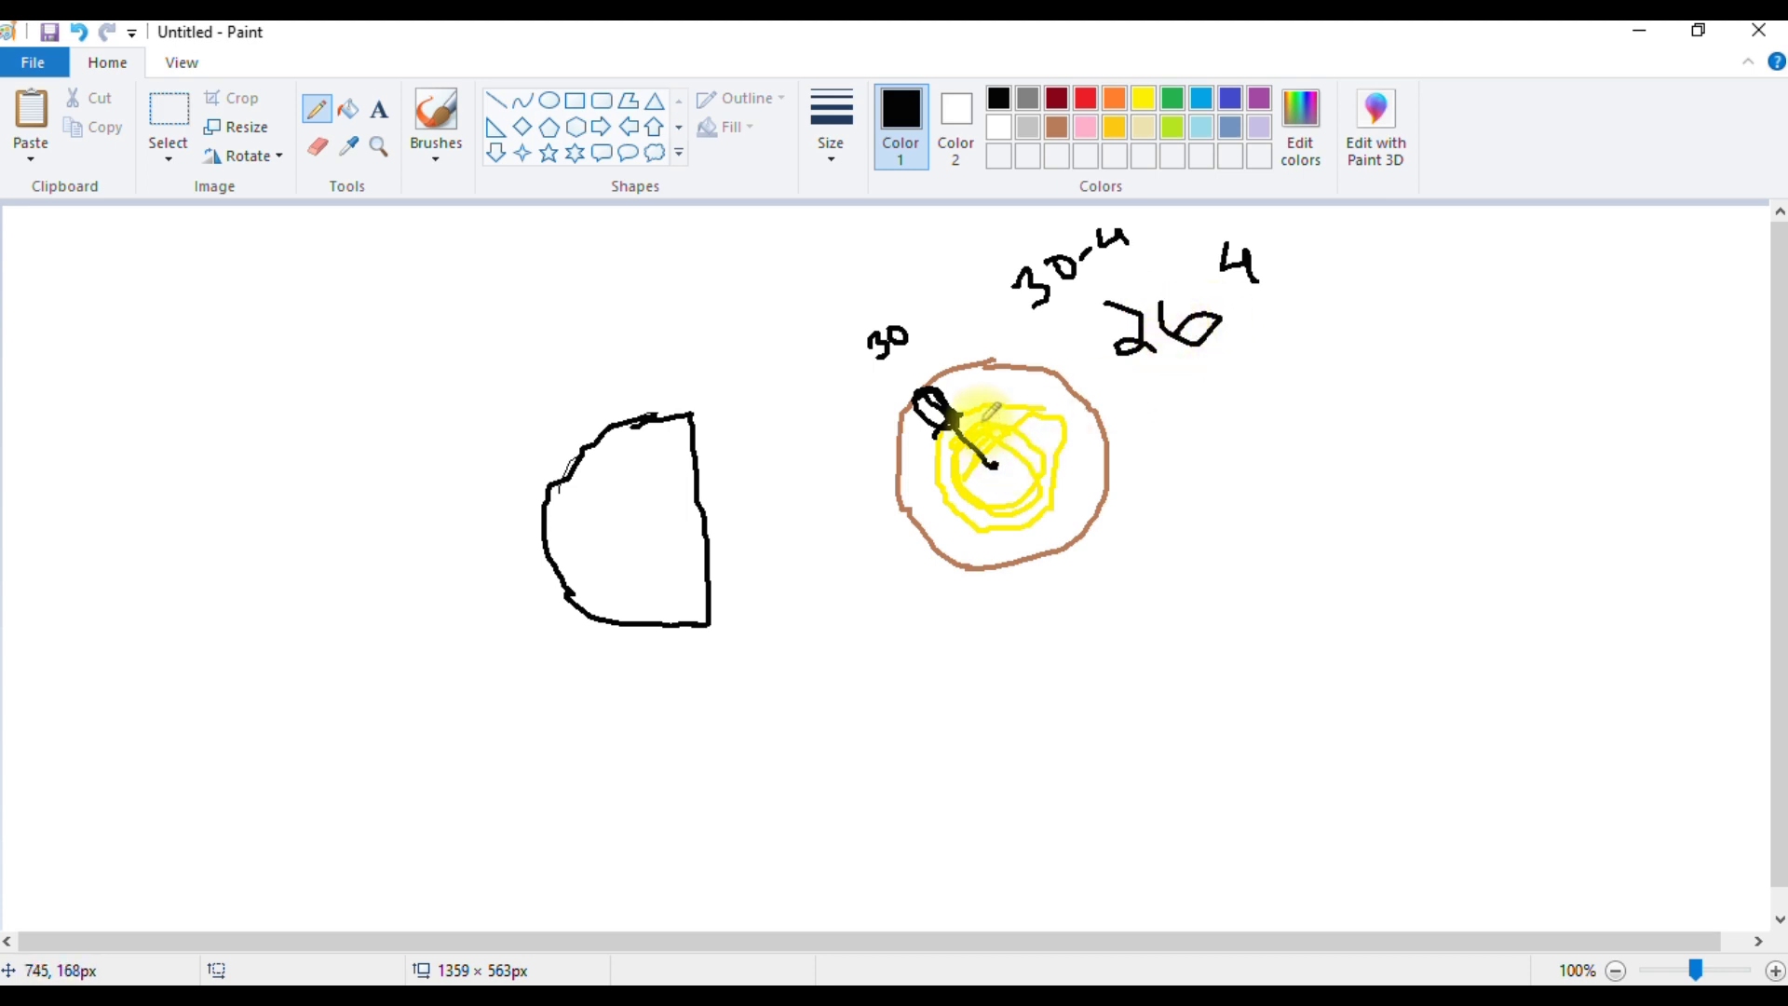
{"action": "mouse_move", "coordinate": [985, 413]}
{"action": "left_mouse_down"}
{"action": "mouse_move", "coordinate": [993, 464]}
{"action": "mouse_move", "coordinate": [988, 427]}
{"action": "mouse_move", "coordinate": [965, 417]}
{"action": "mouse_move", "coordinate": [1001, 407]}
{"action": "left_mouse_up"}
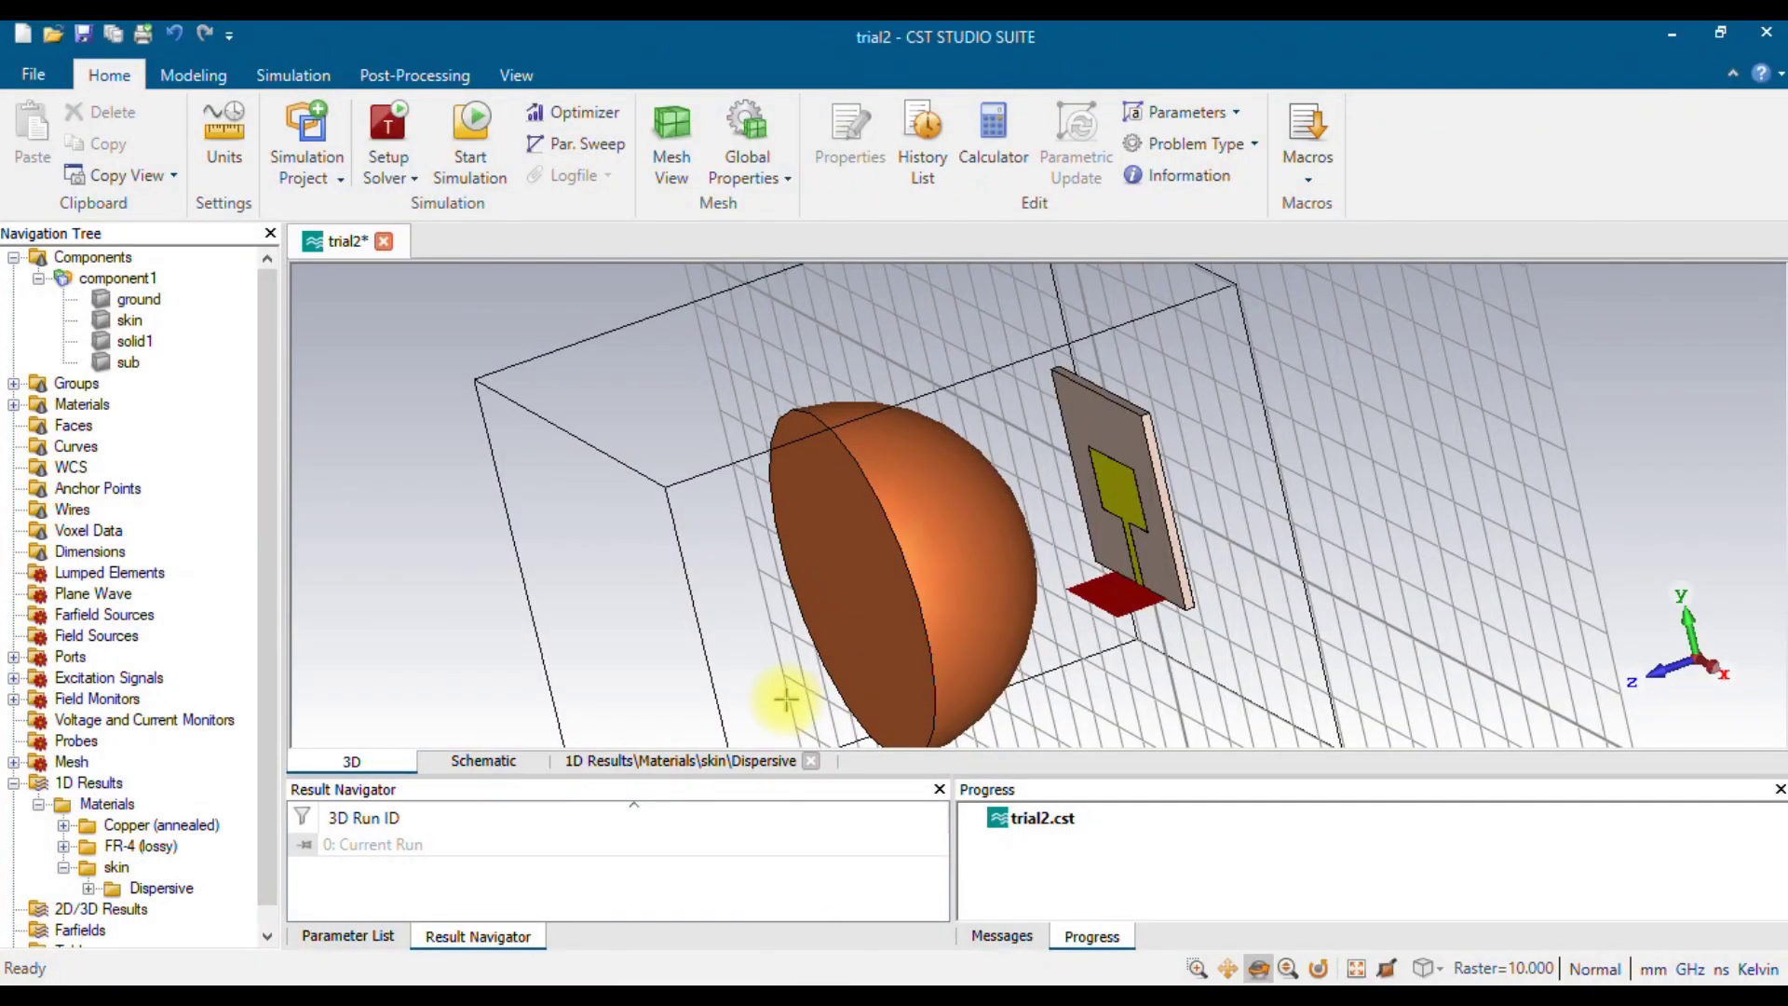
Start a new sphere and name it fat.
{"action": "left_click", "coordinate": [193, 75]}
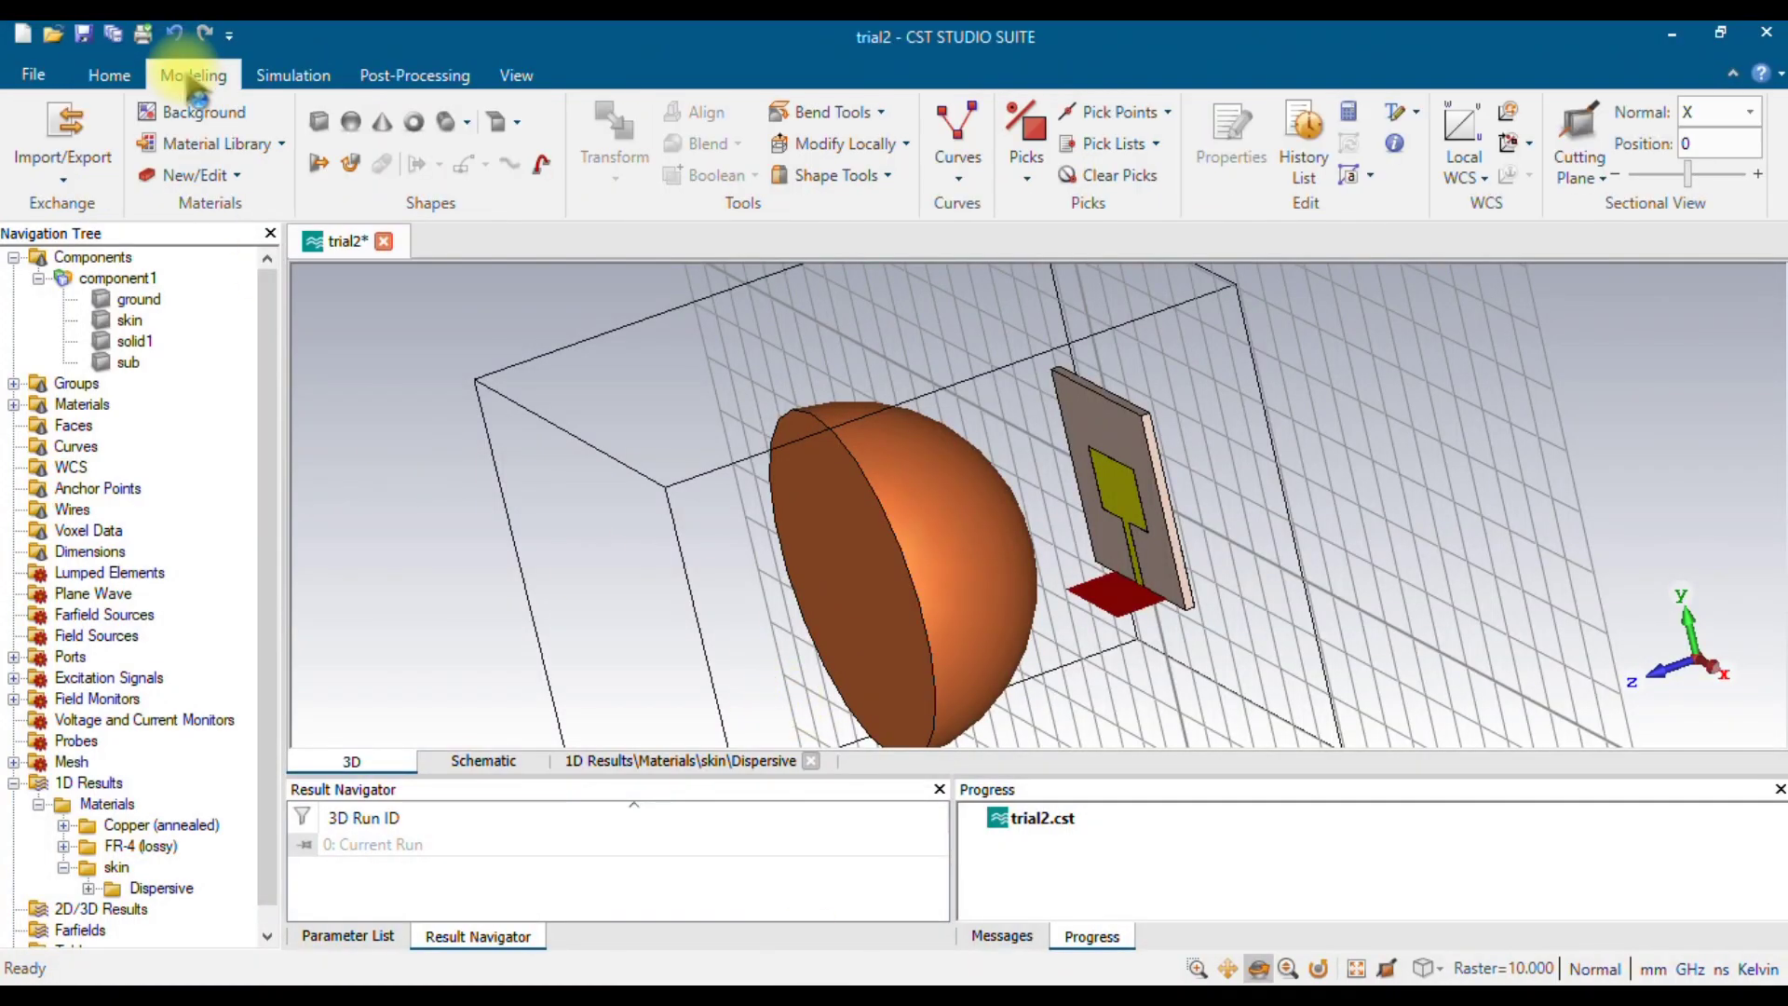
{"action": "left_click", "coordinate": [351, 123]}
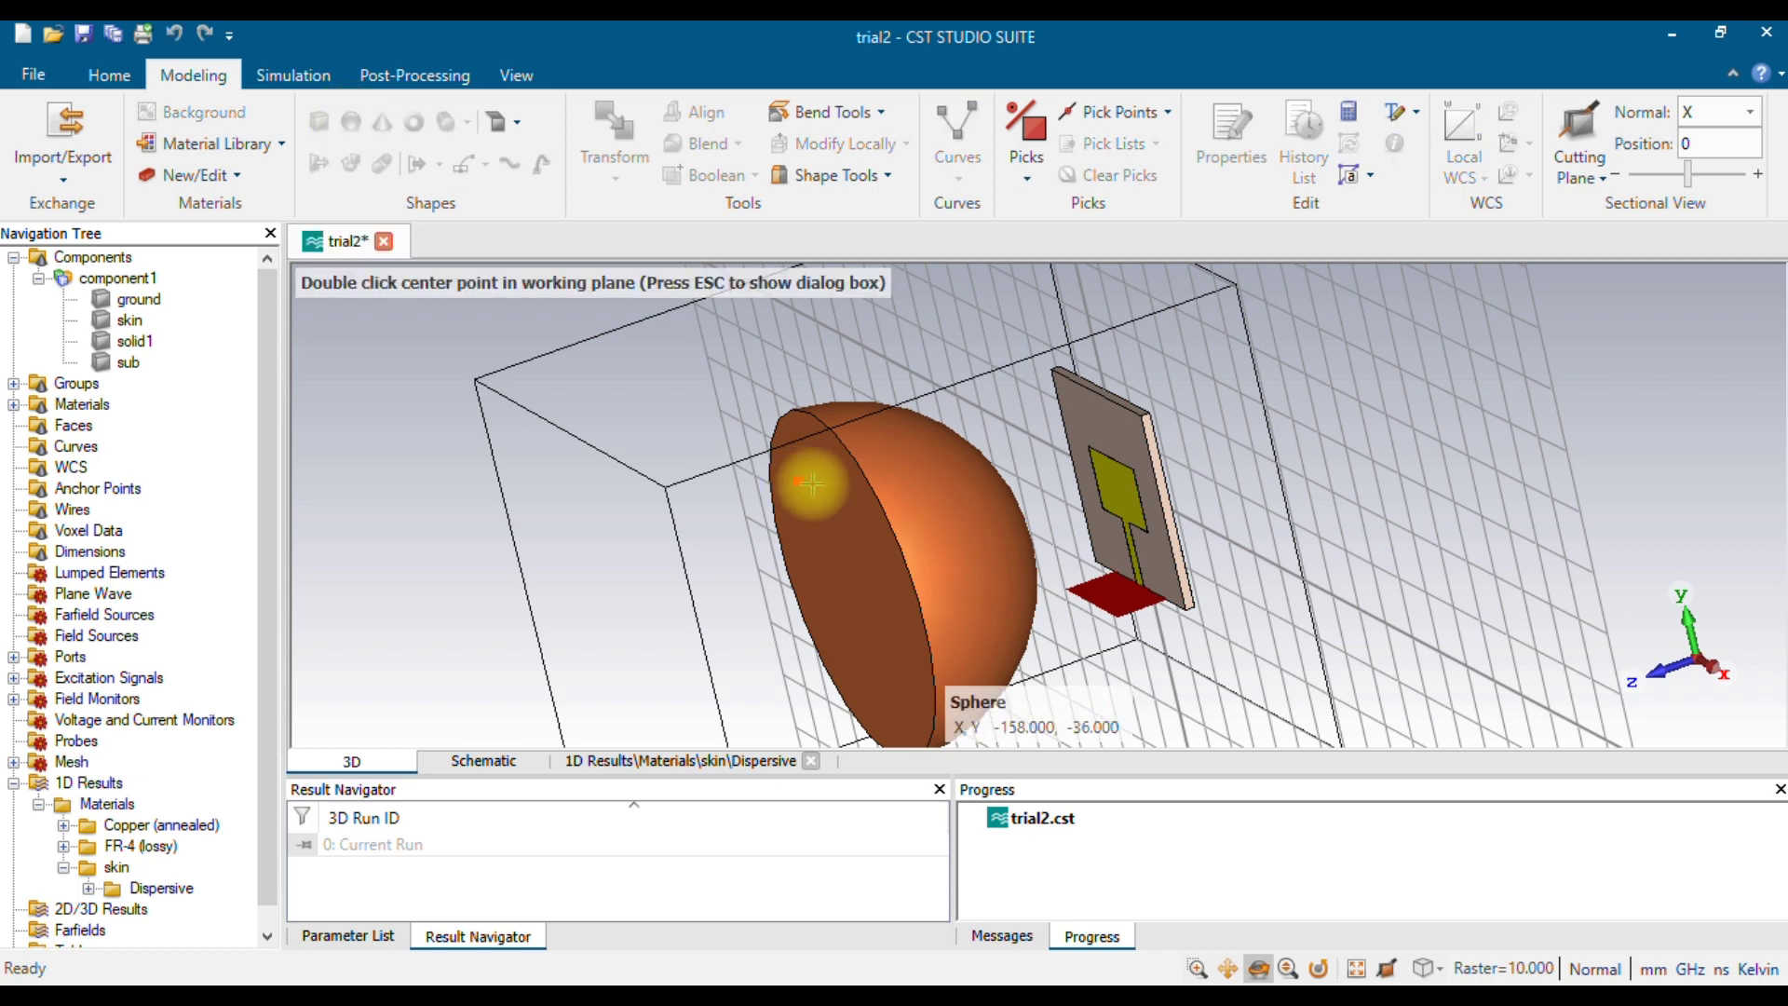
{"action": "key", "text": "Escape"}
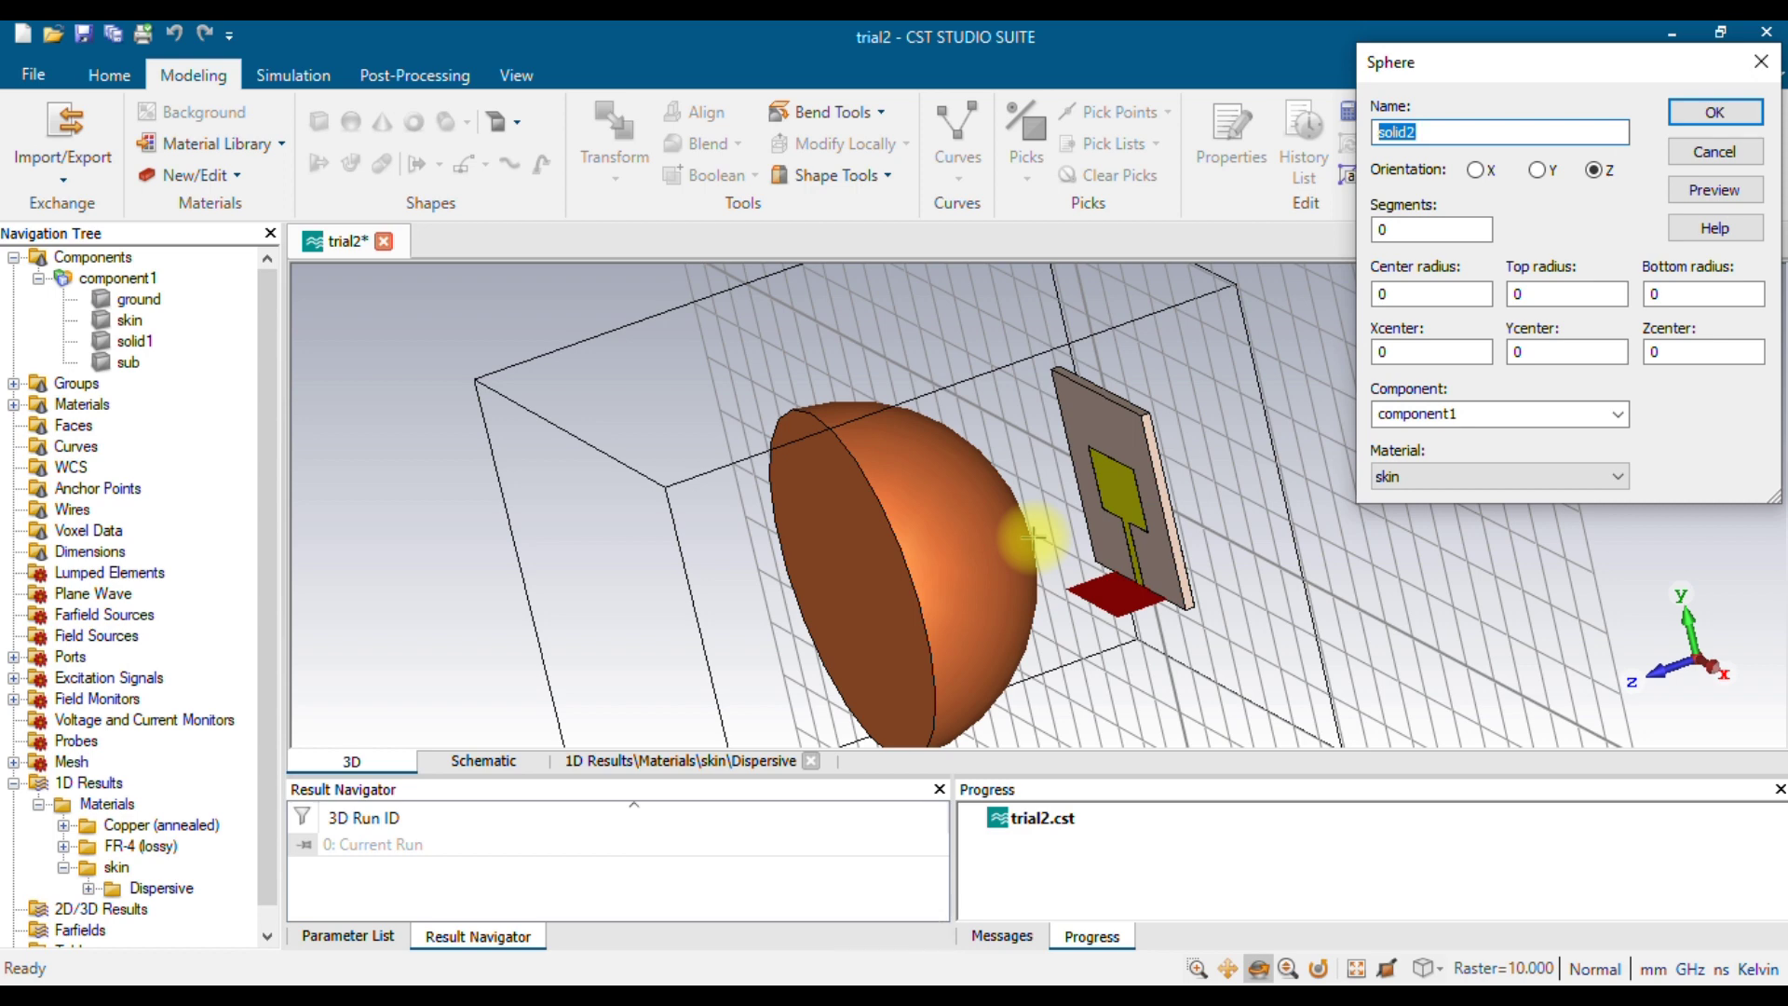
{"action": "type", "text": "fat"}
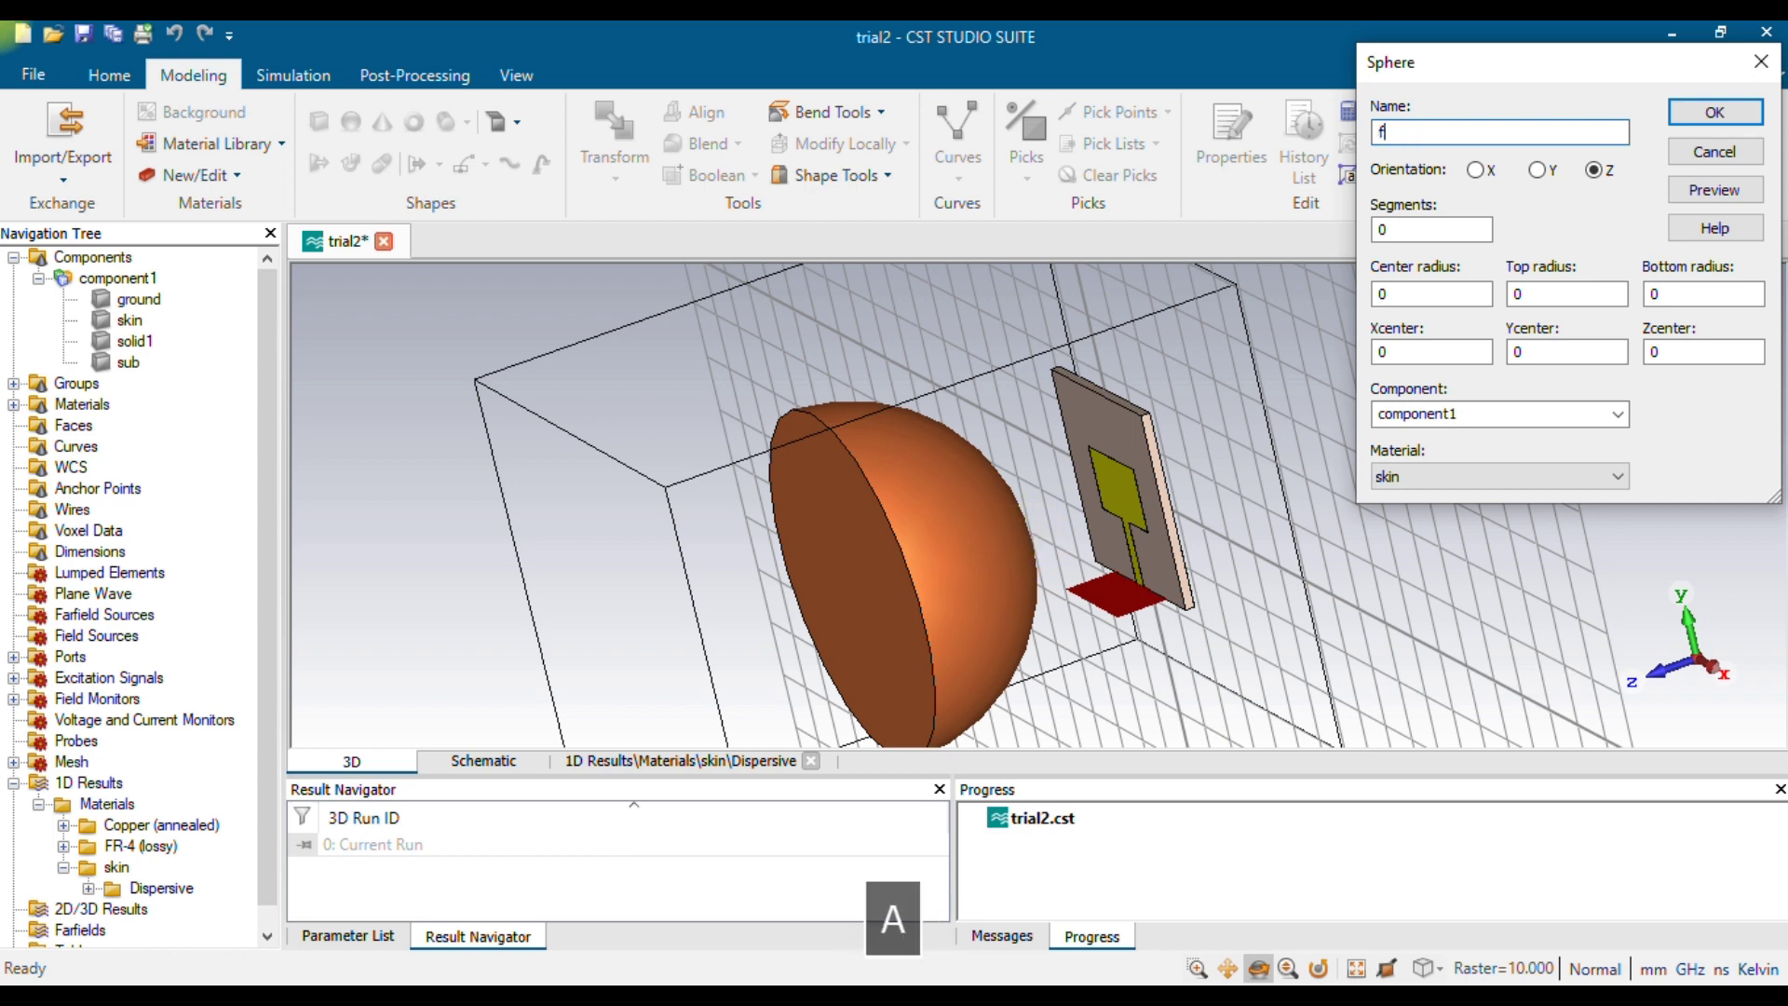
Set the fat sphere's center and top radii to 26 and its Z center to 50, and preview the shape.
{"action": "left_click", "coordinate": [1428, 295]}
{"action": "key", "text": "BackSpace"}
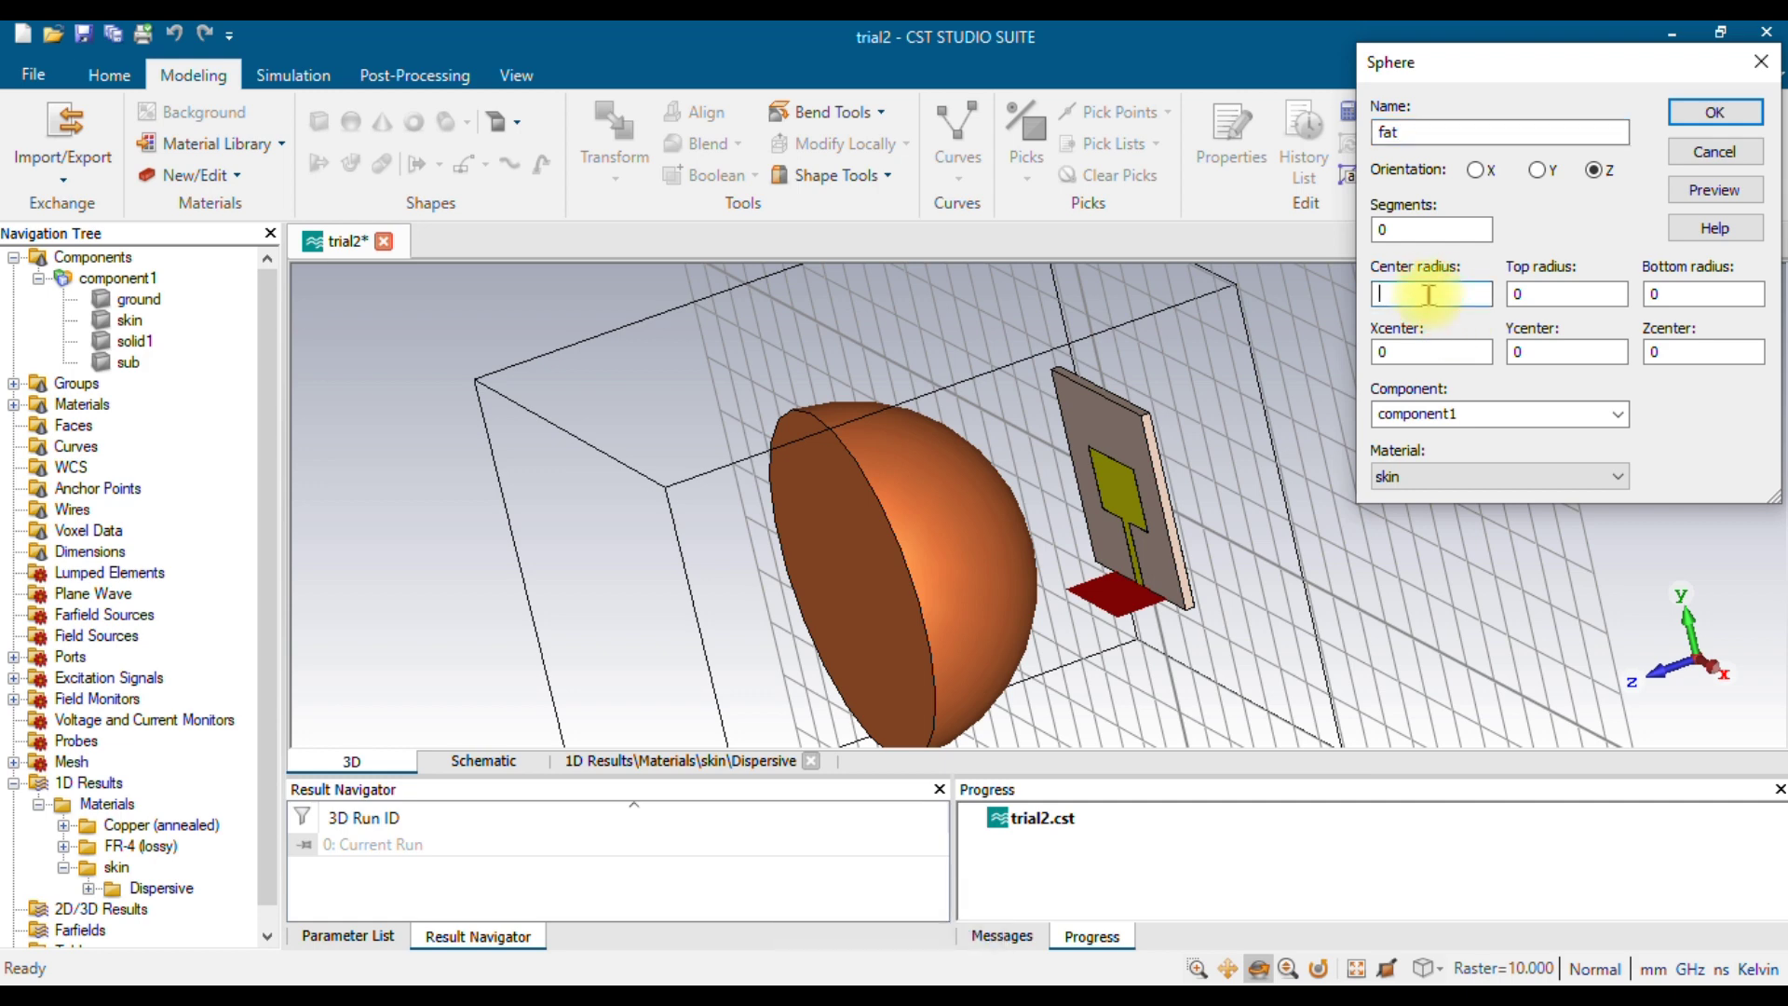
{"action": "type", "text": "26"}
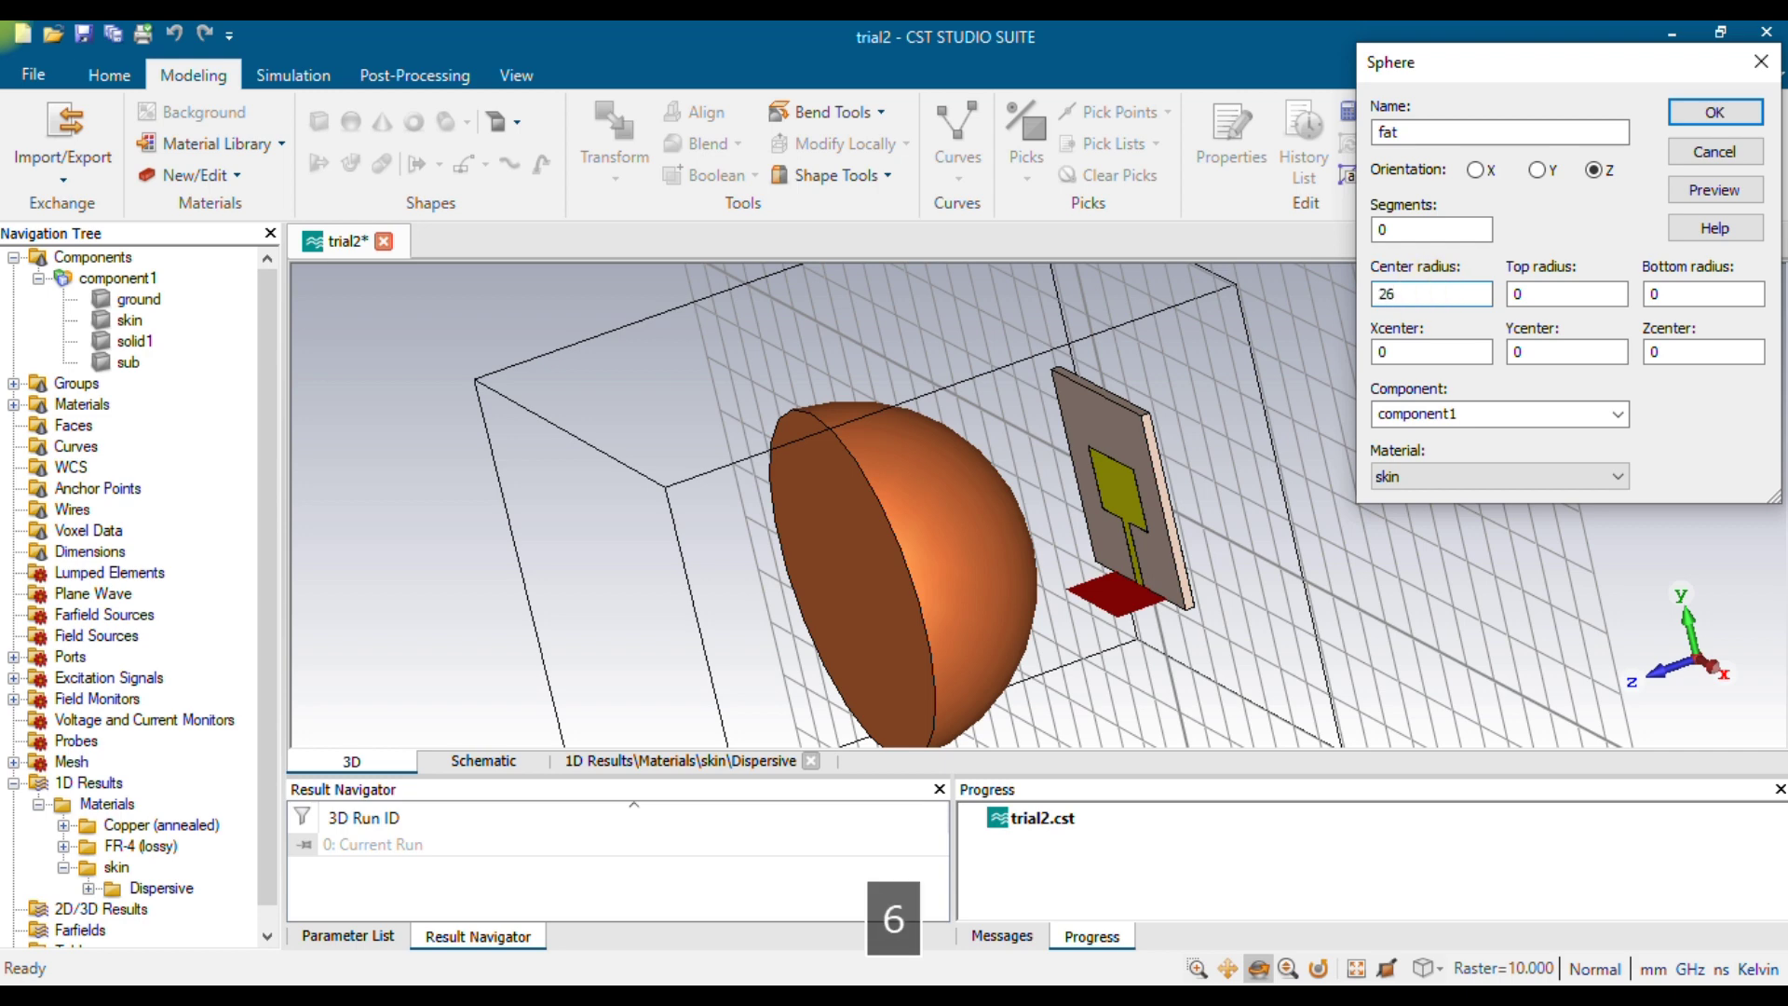
{"action": "key", "text": "Tab"}
{"action": "type", "text": "26"}
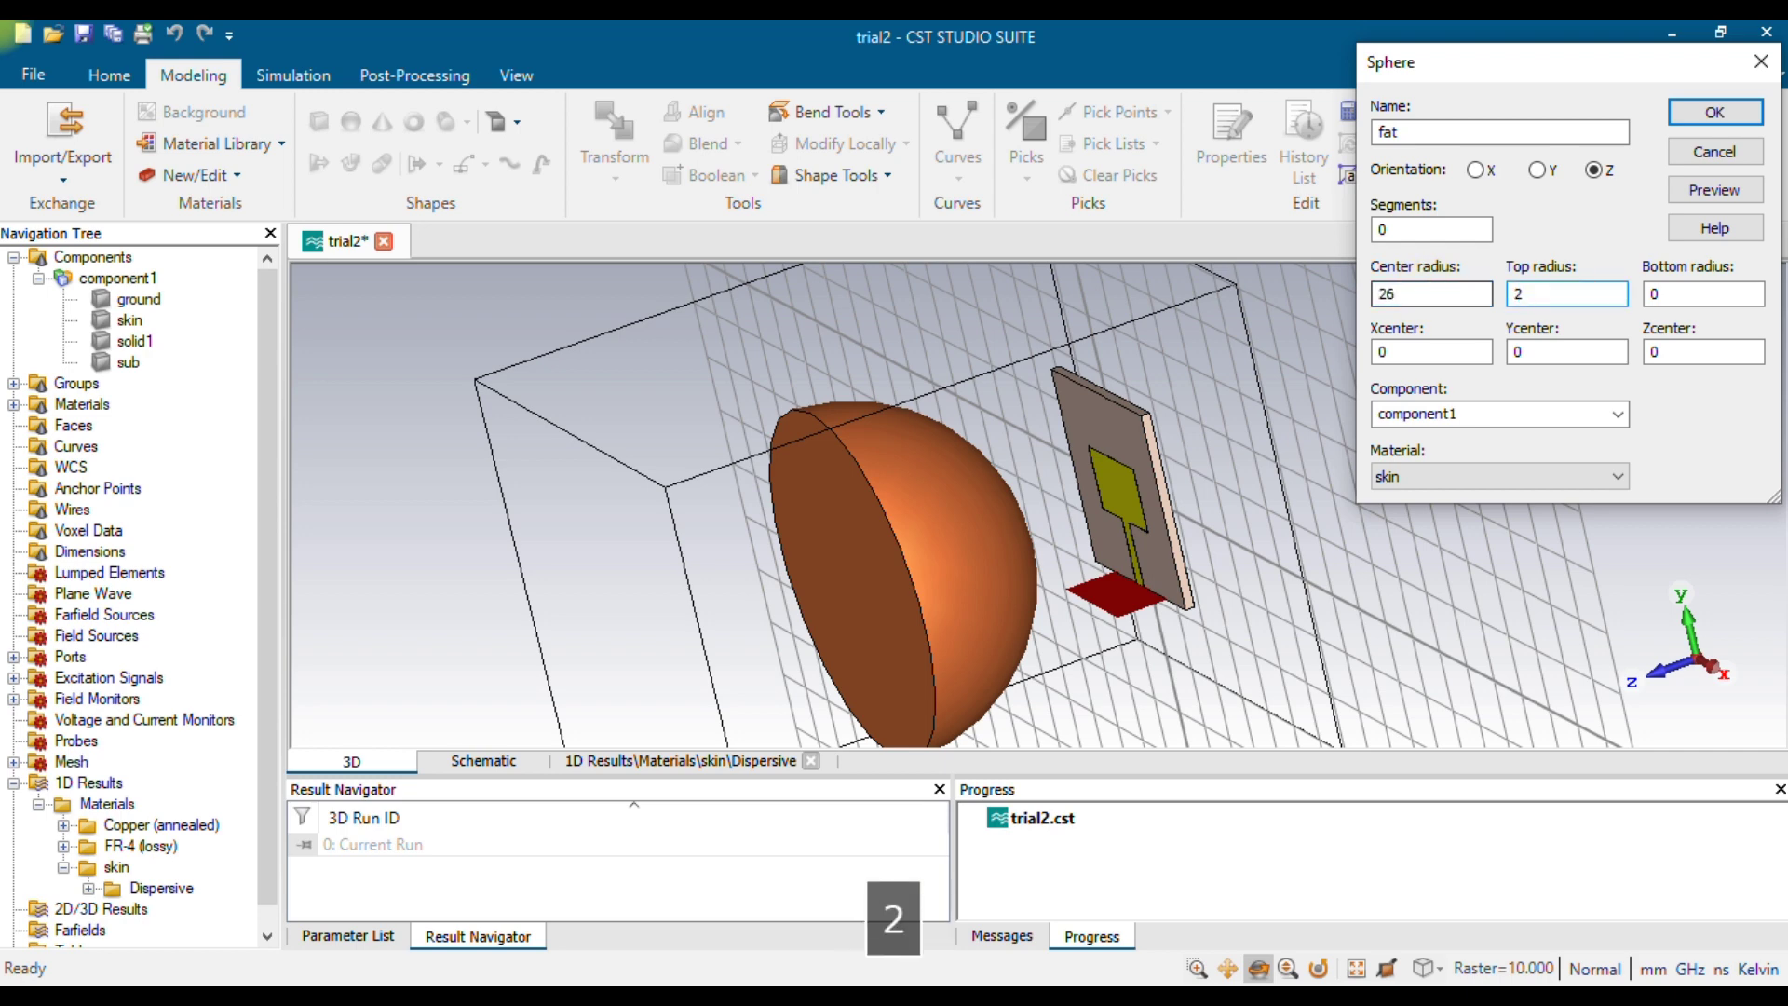
{"action": "left_click", "coordinate": [1672, 349]}
{"action": "key", "text": "BackSpace"}
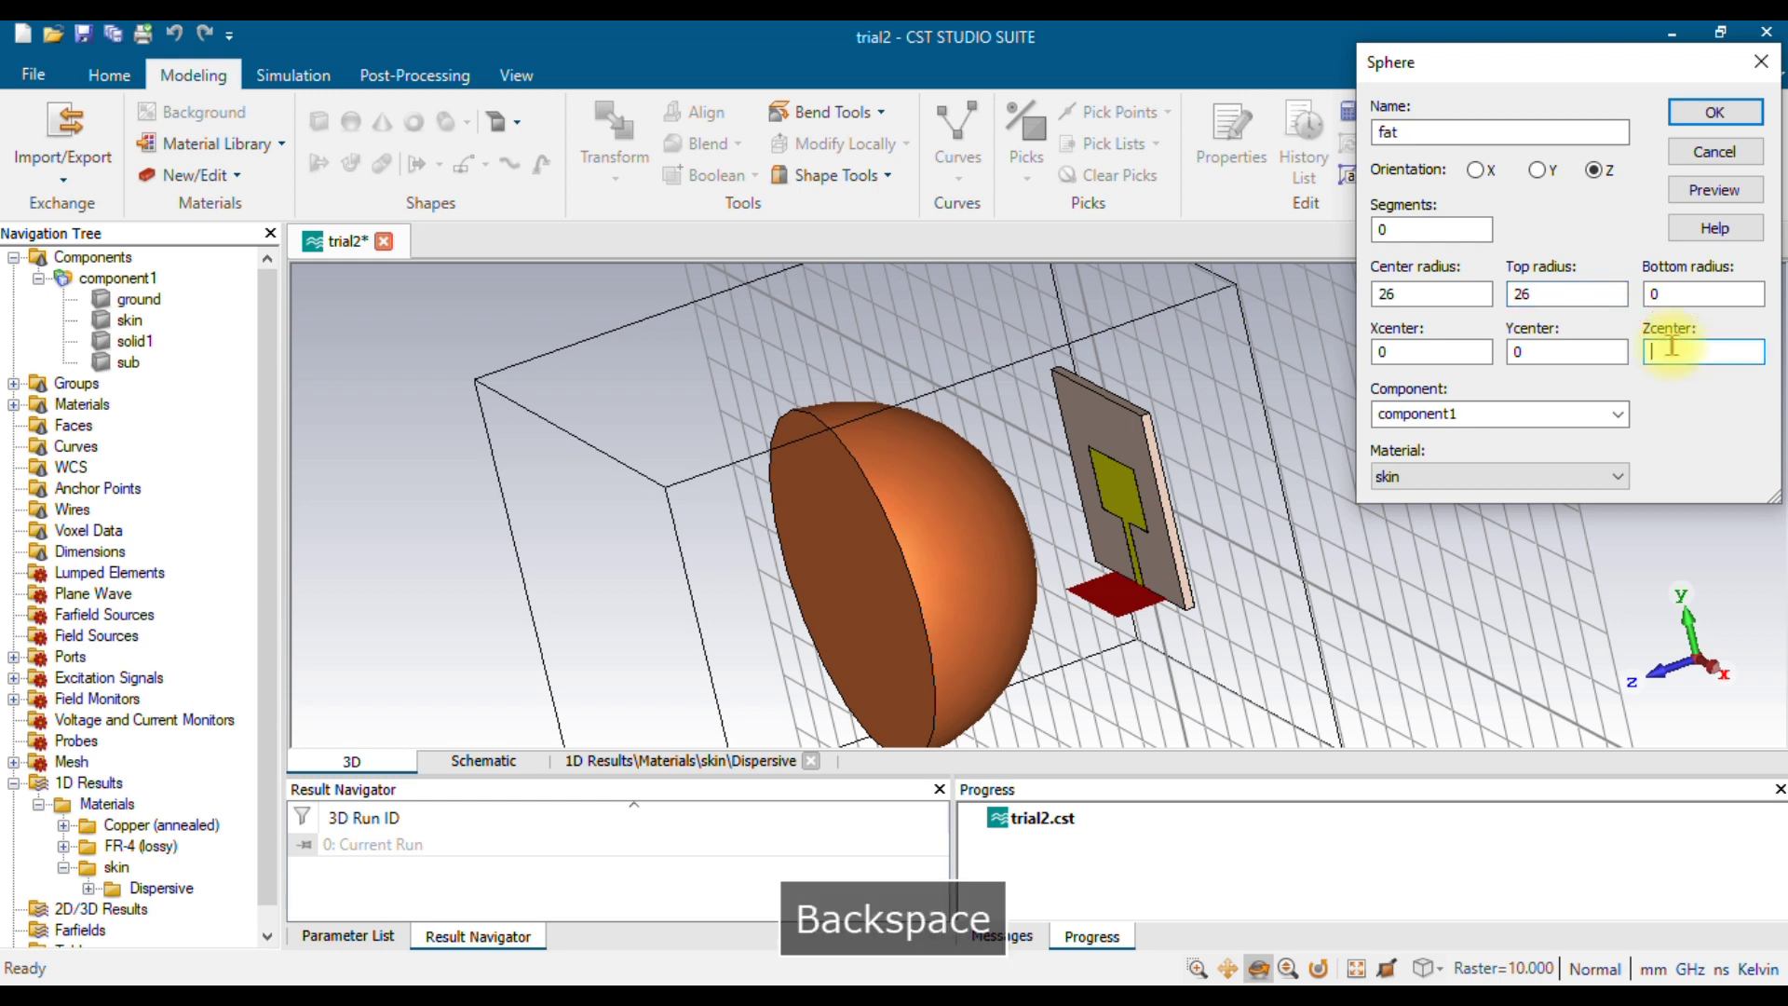
{"action": "type", "text": "50"}
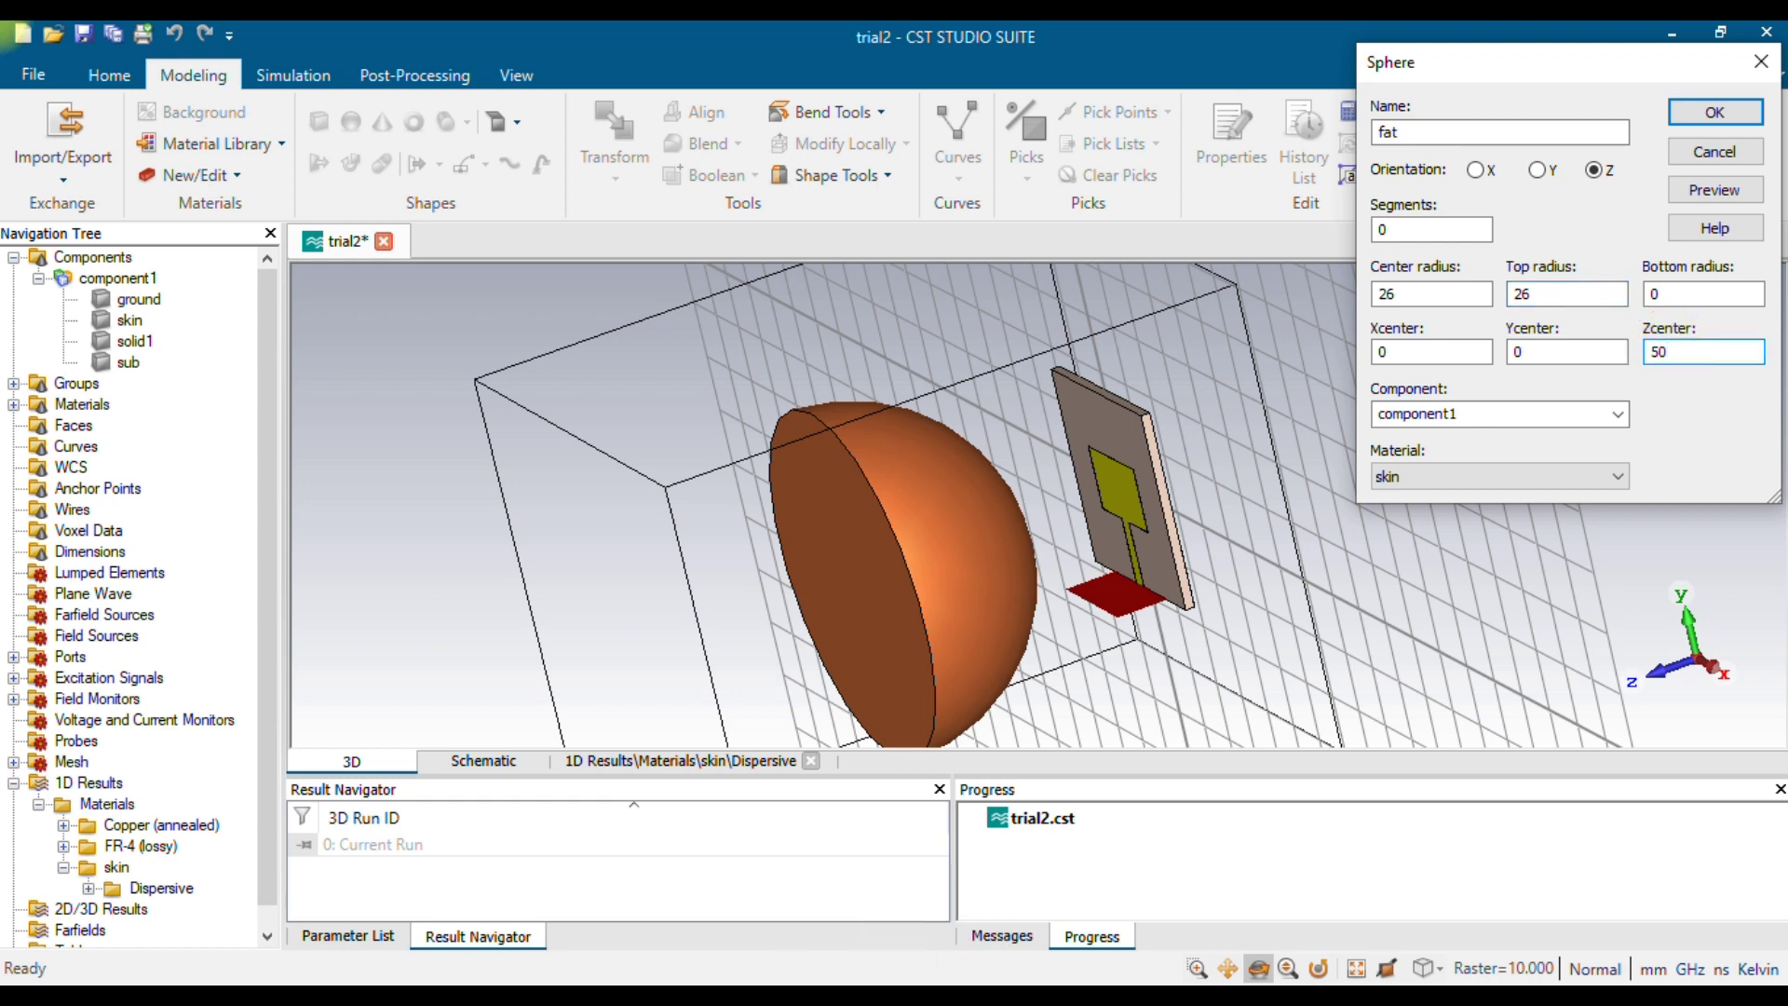
{"action": "left_click", "coordinate": [1714, 191]}
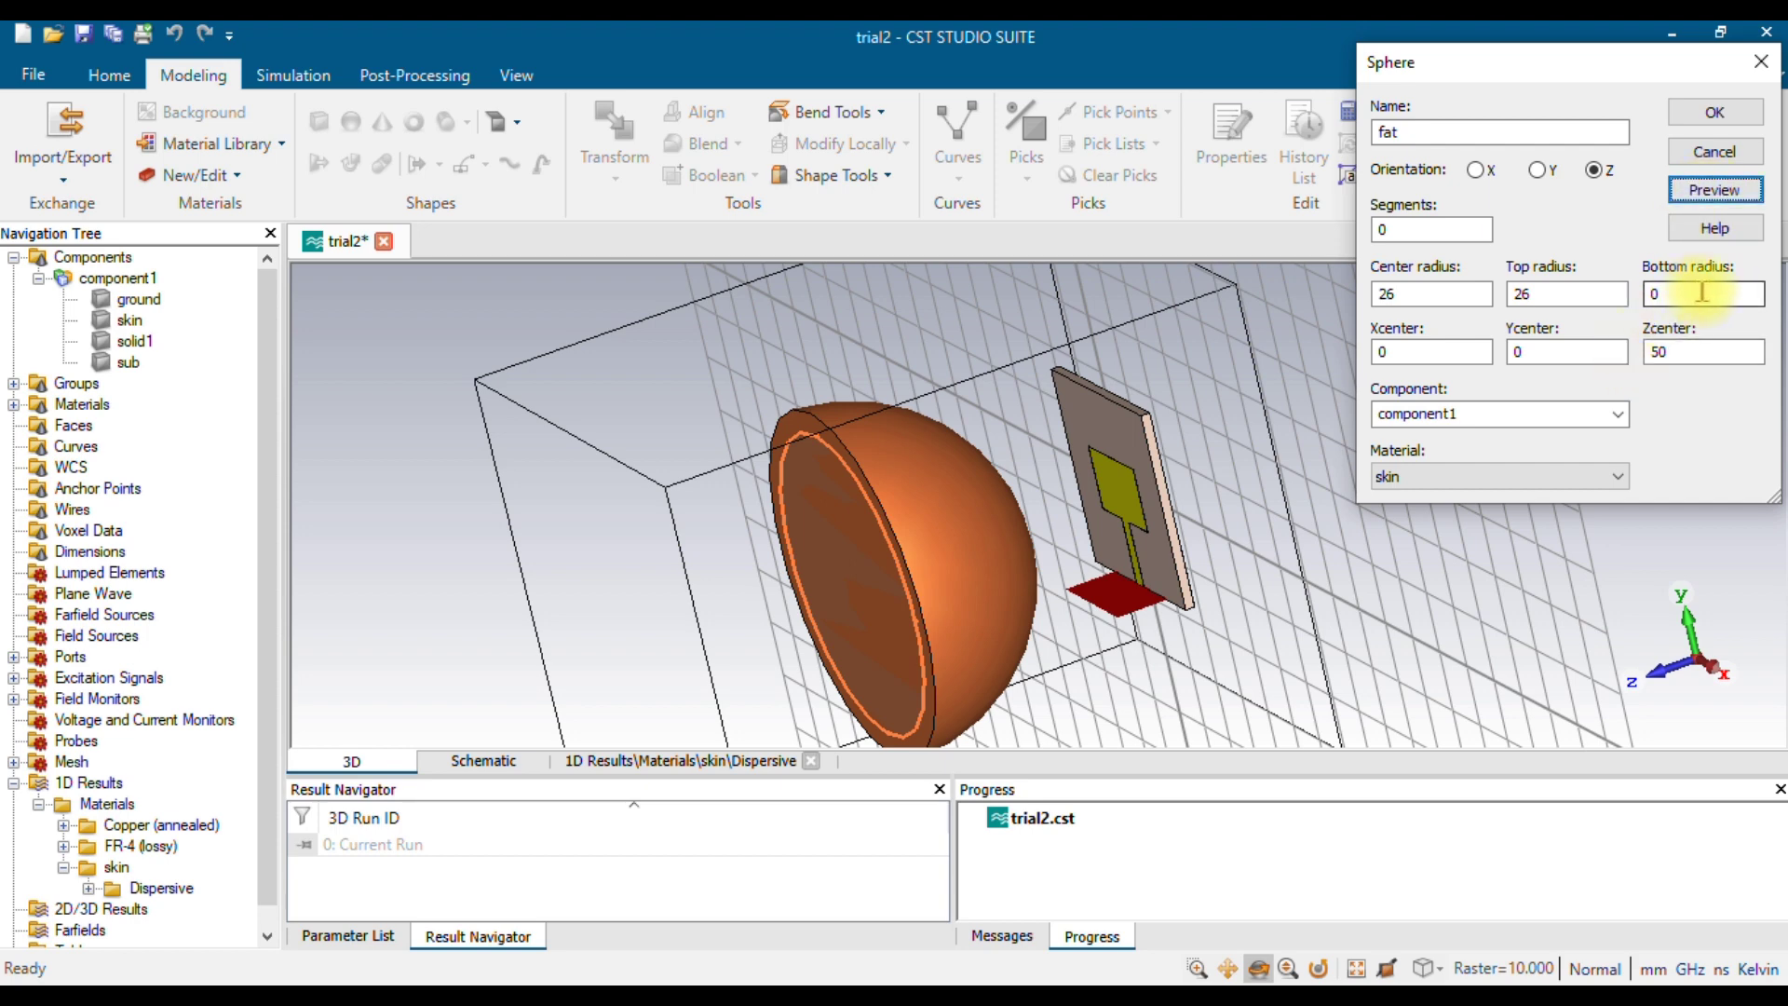
Define a new material named fat for the sphere, with epsilon 4.84 from the Word tissue table.
{"action": "left_click", "coordinate": [1592, 475]}
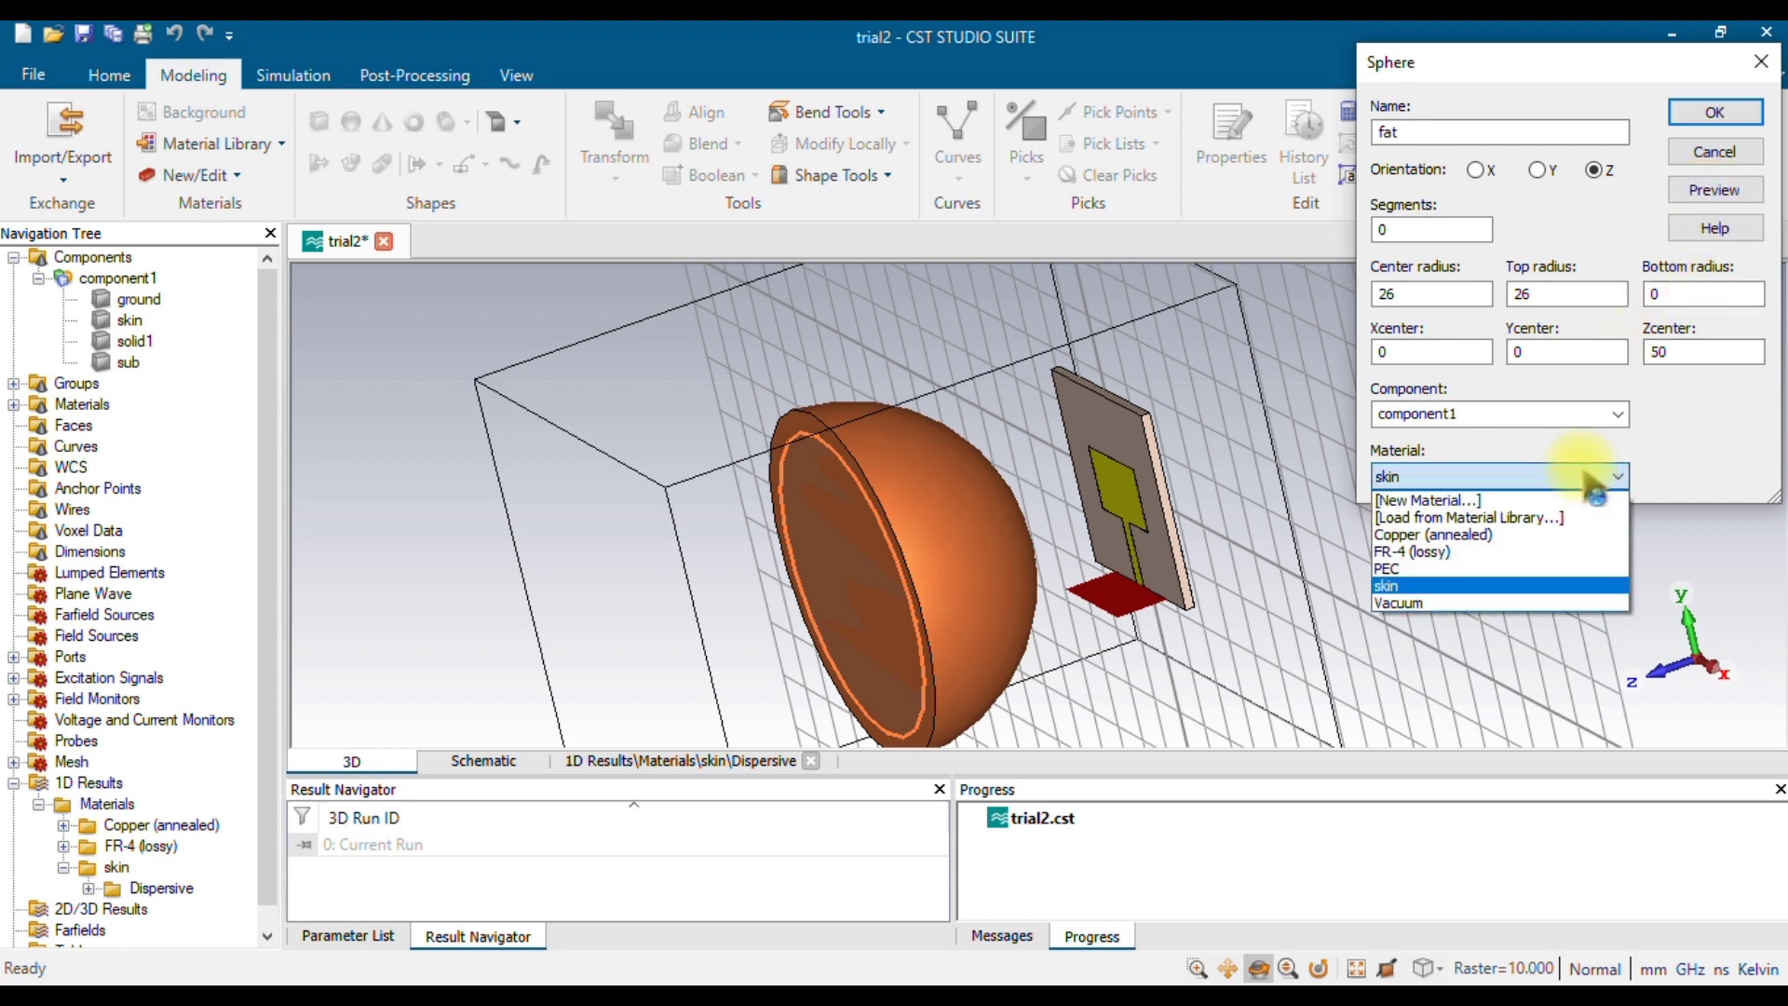
{"action": "left_click", "coordinate": [1514, 502]}
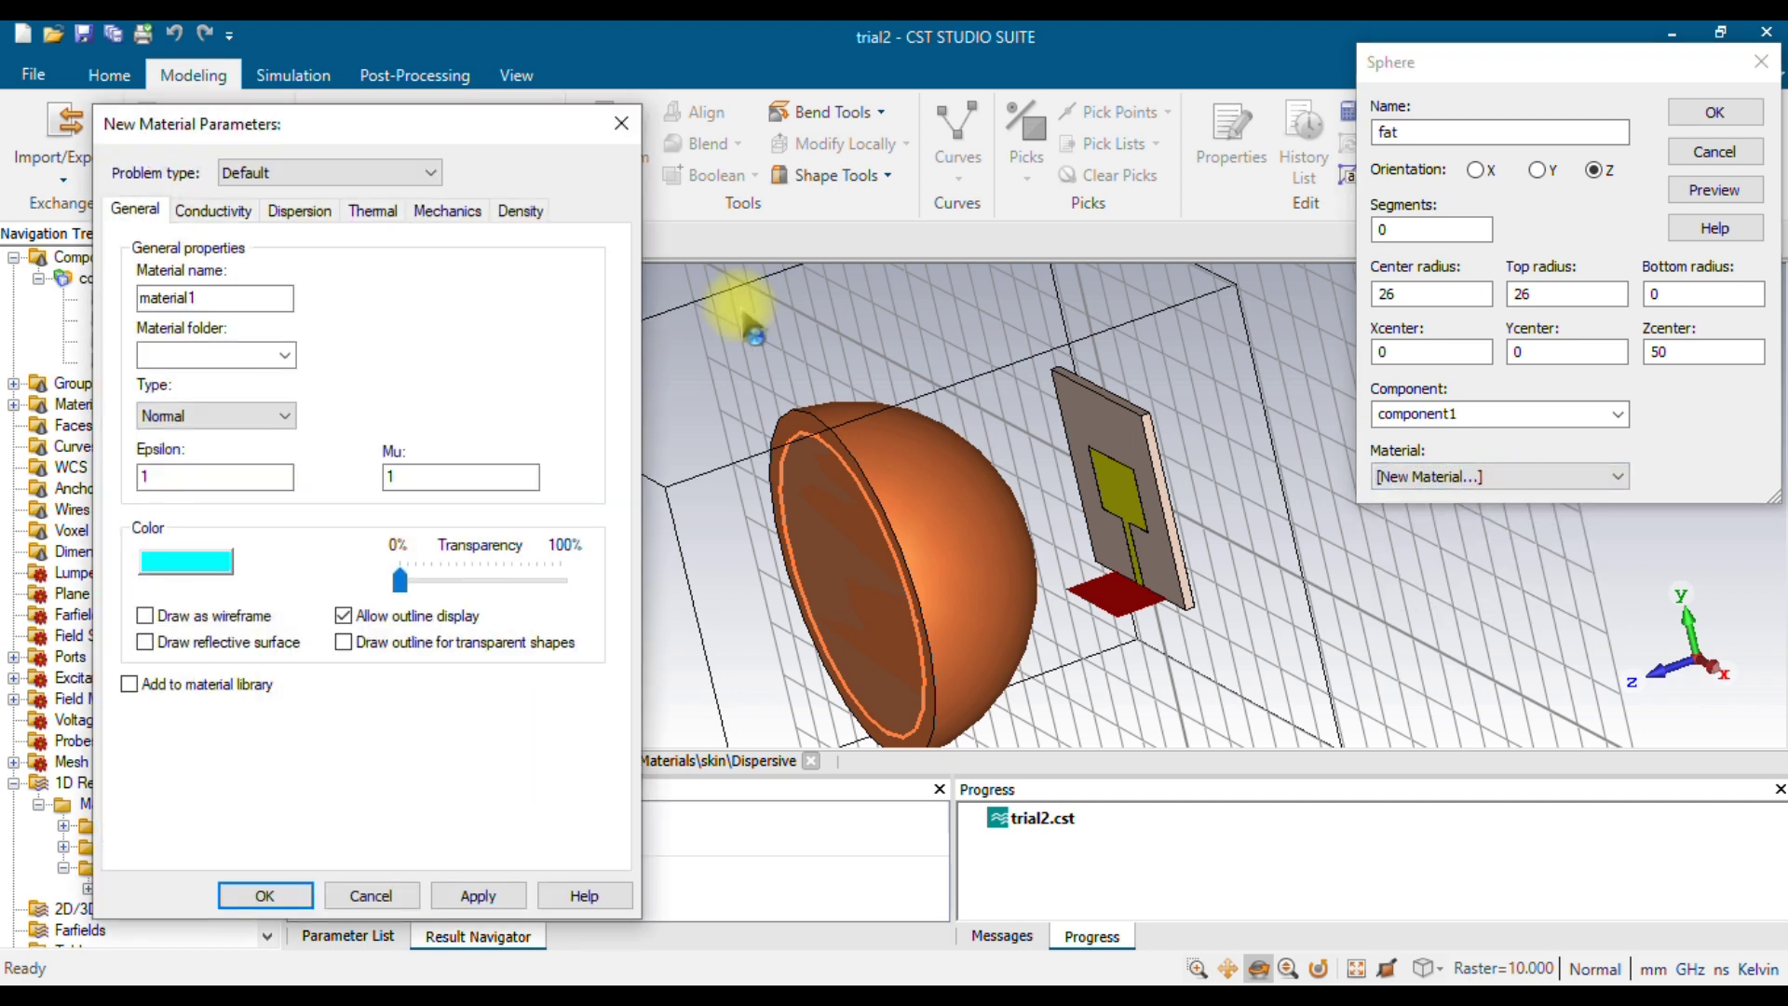
{"action": "left_click", "coordinate": [216, 292]}
{"action": "double_click", "coordinate": [216, 292]}
{"action": "type", "text": "fat"}
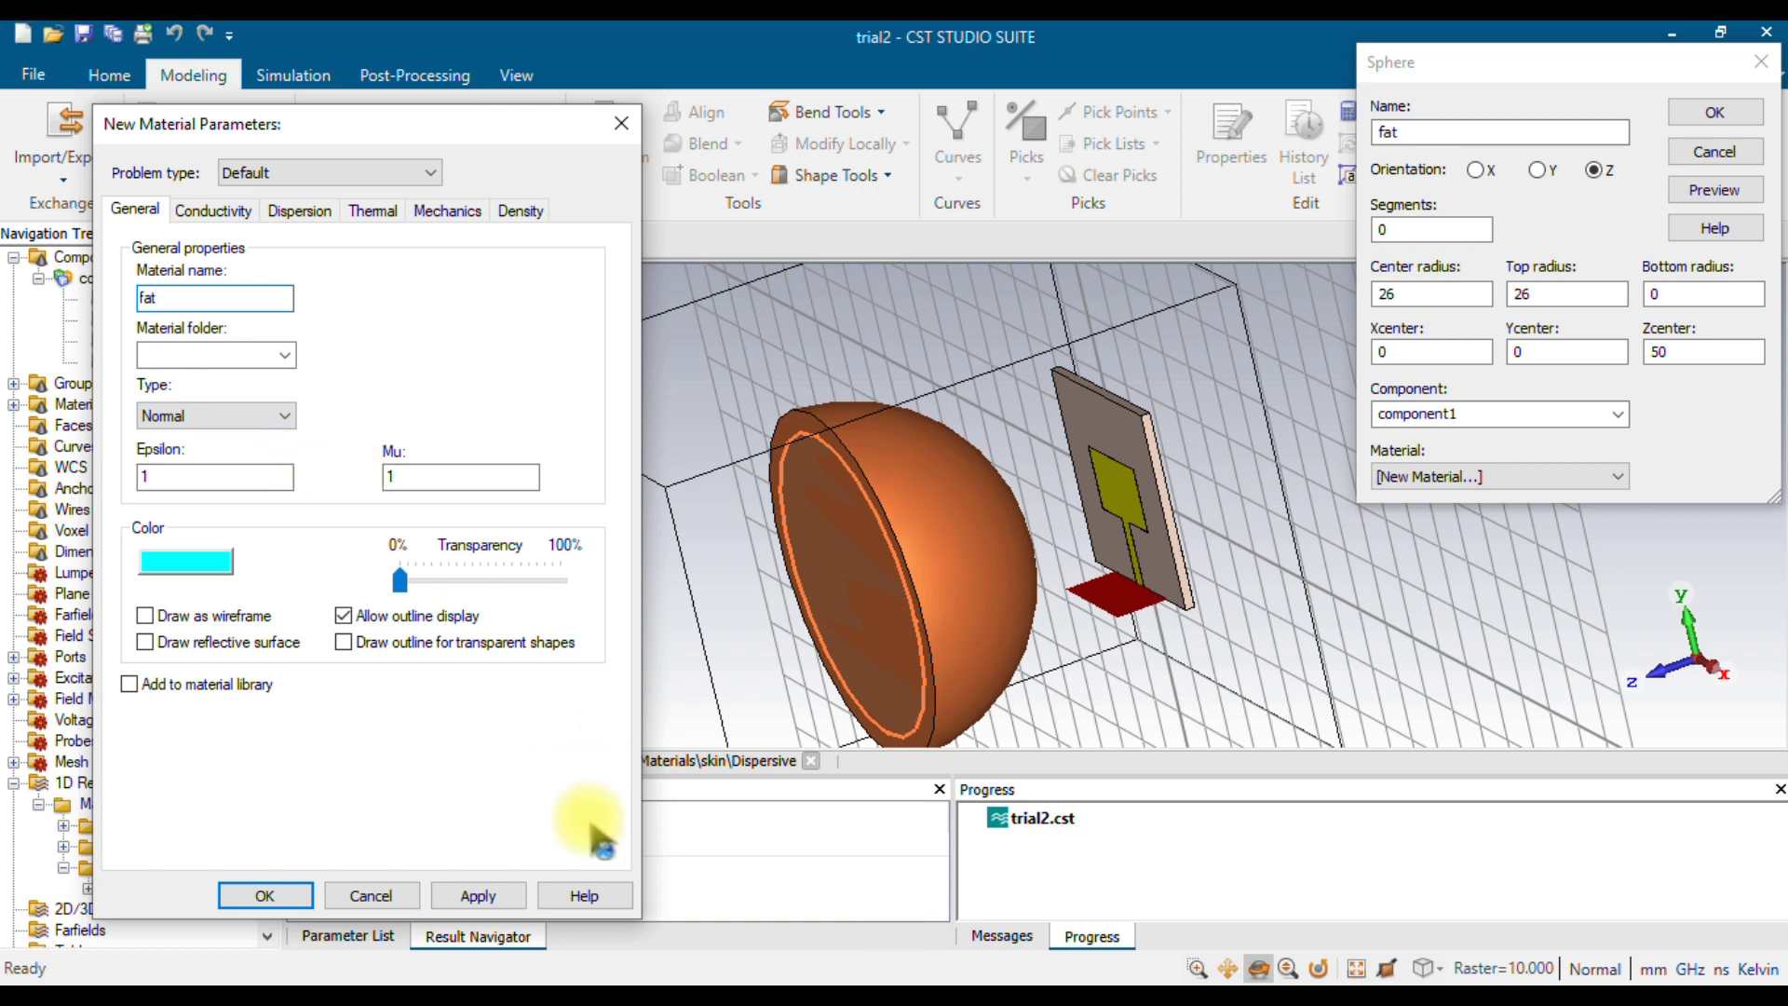
{"action": "left_click", "coordinate": [557, 982]}
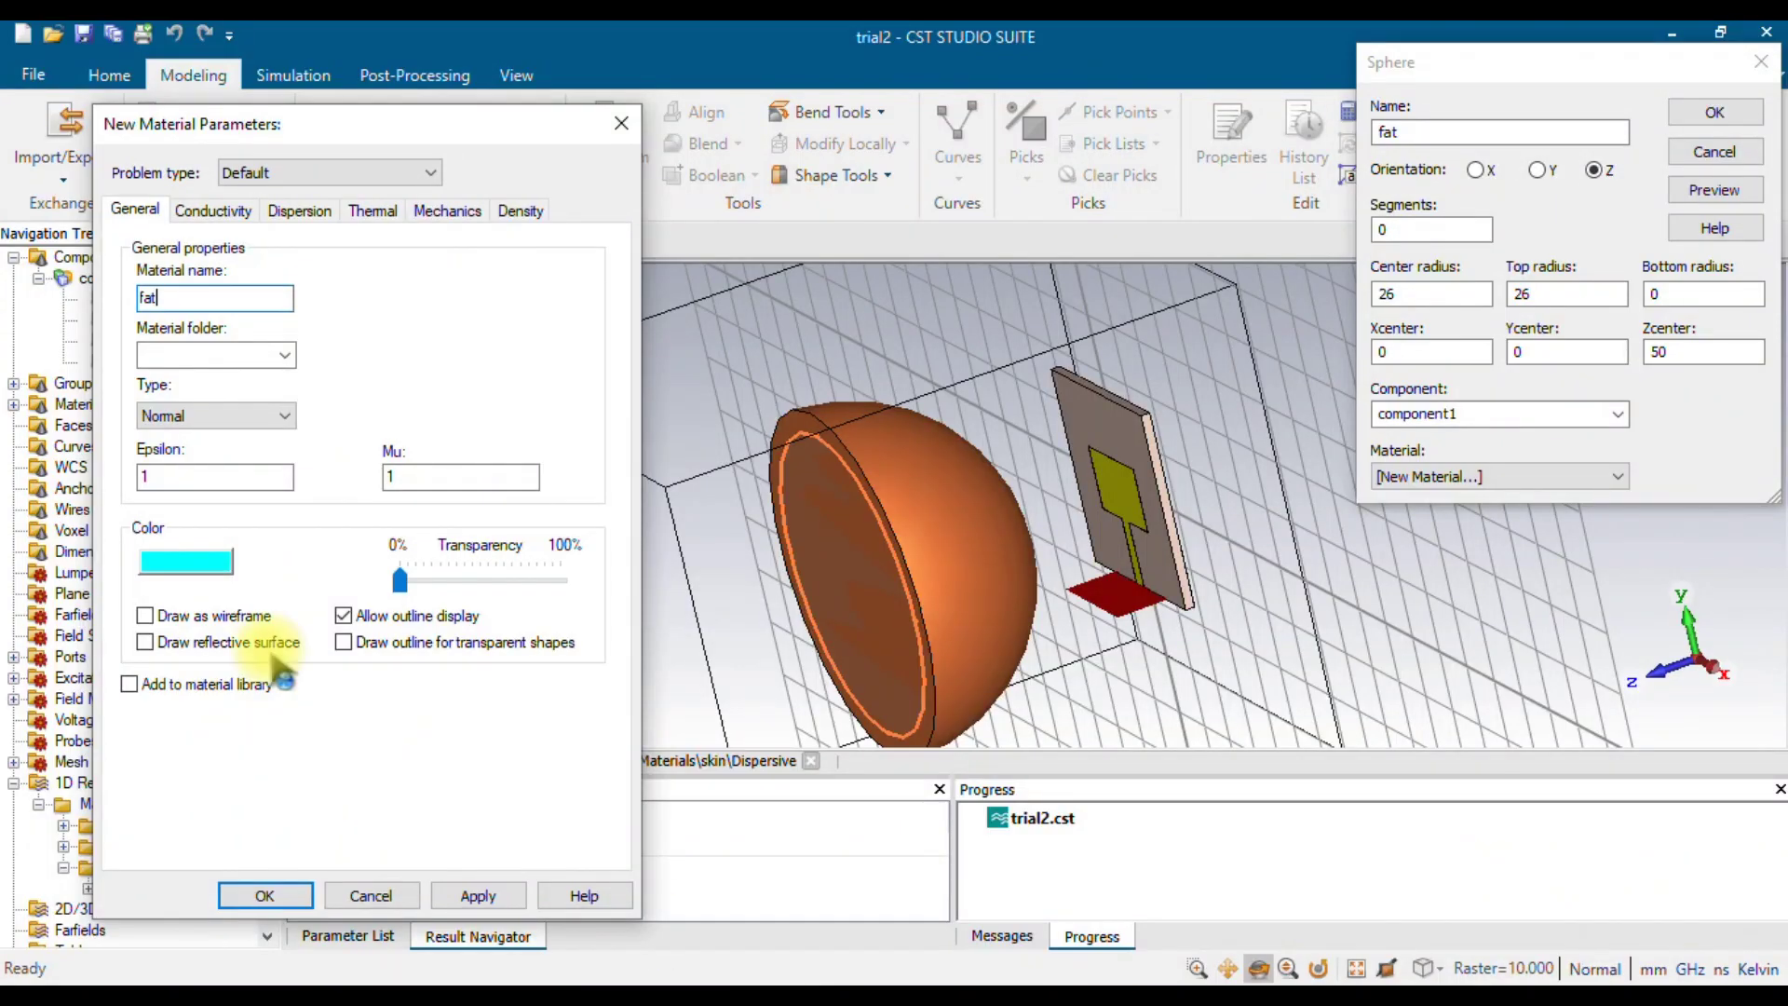
{"action": "double_click", "coordinate": [147, 477]}
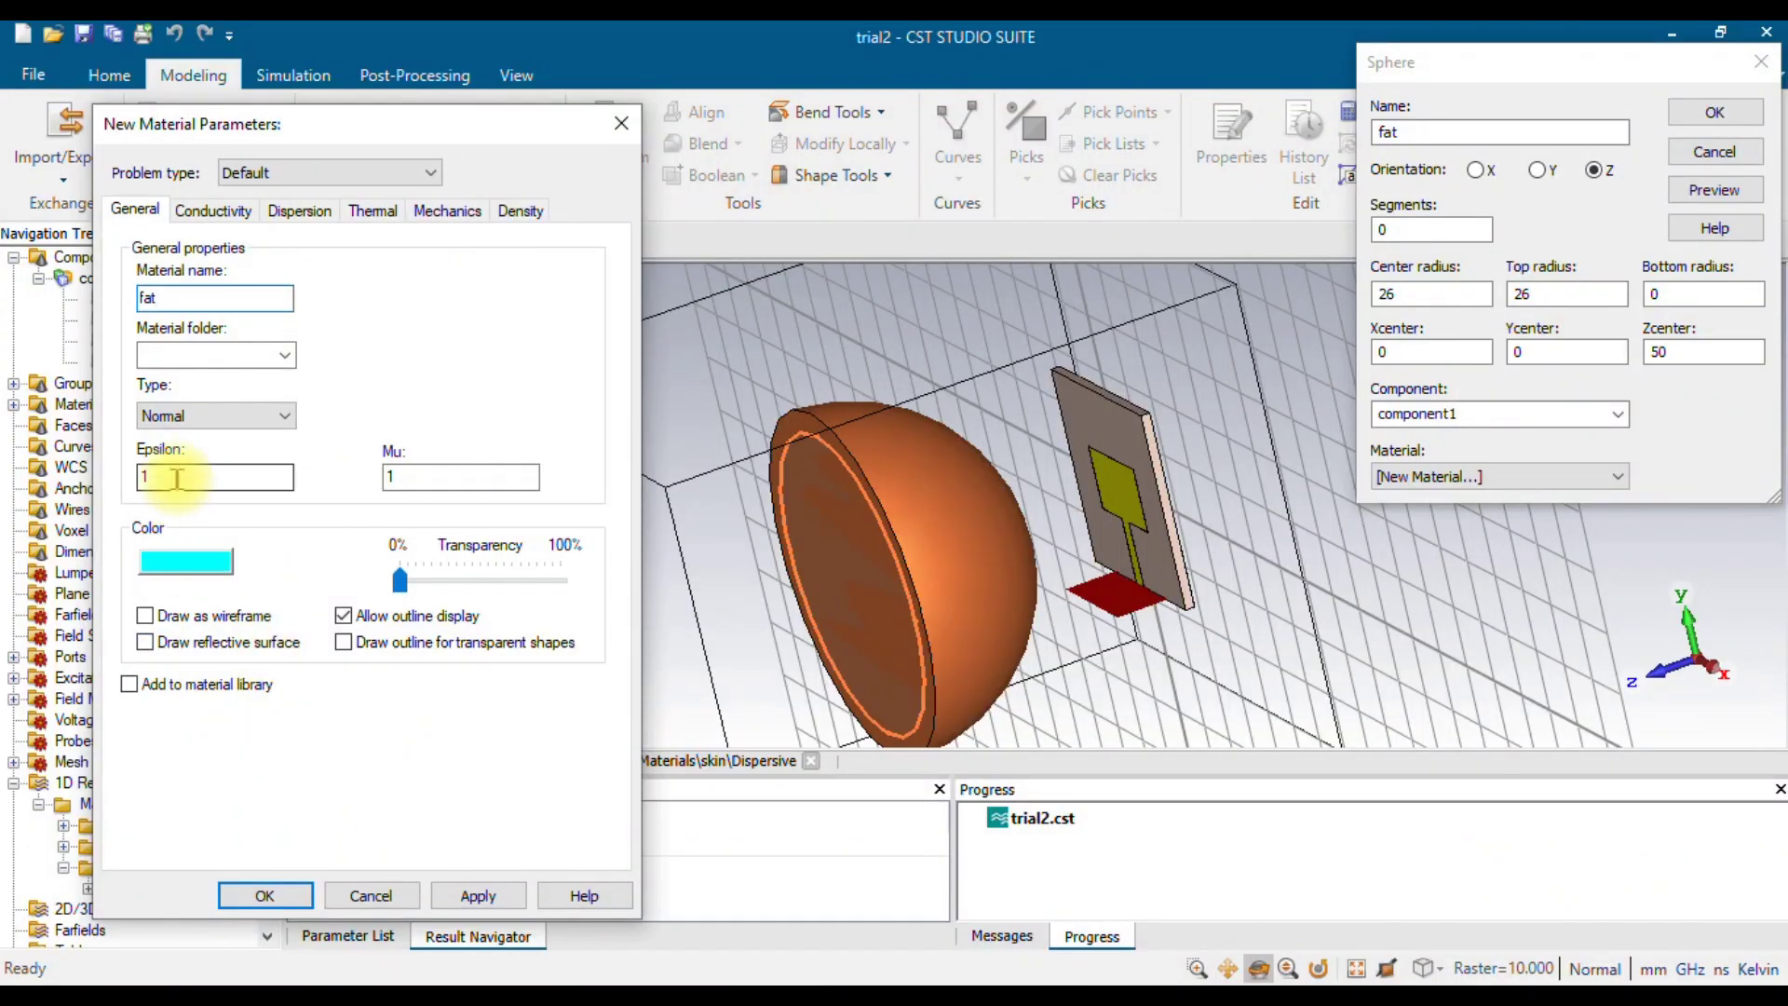
{"action": "type", "text": "4"}
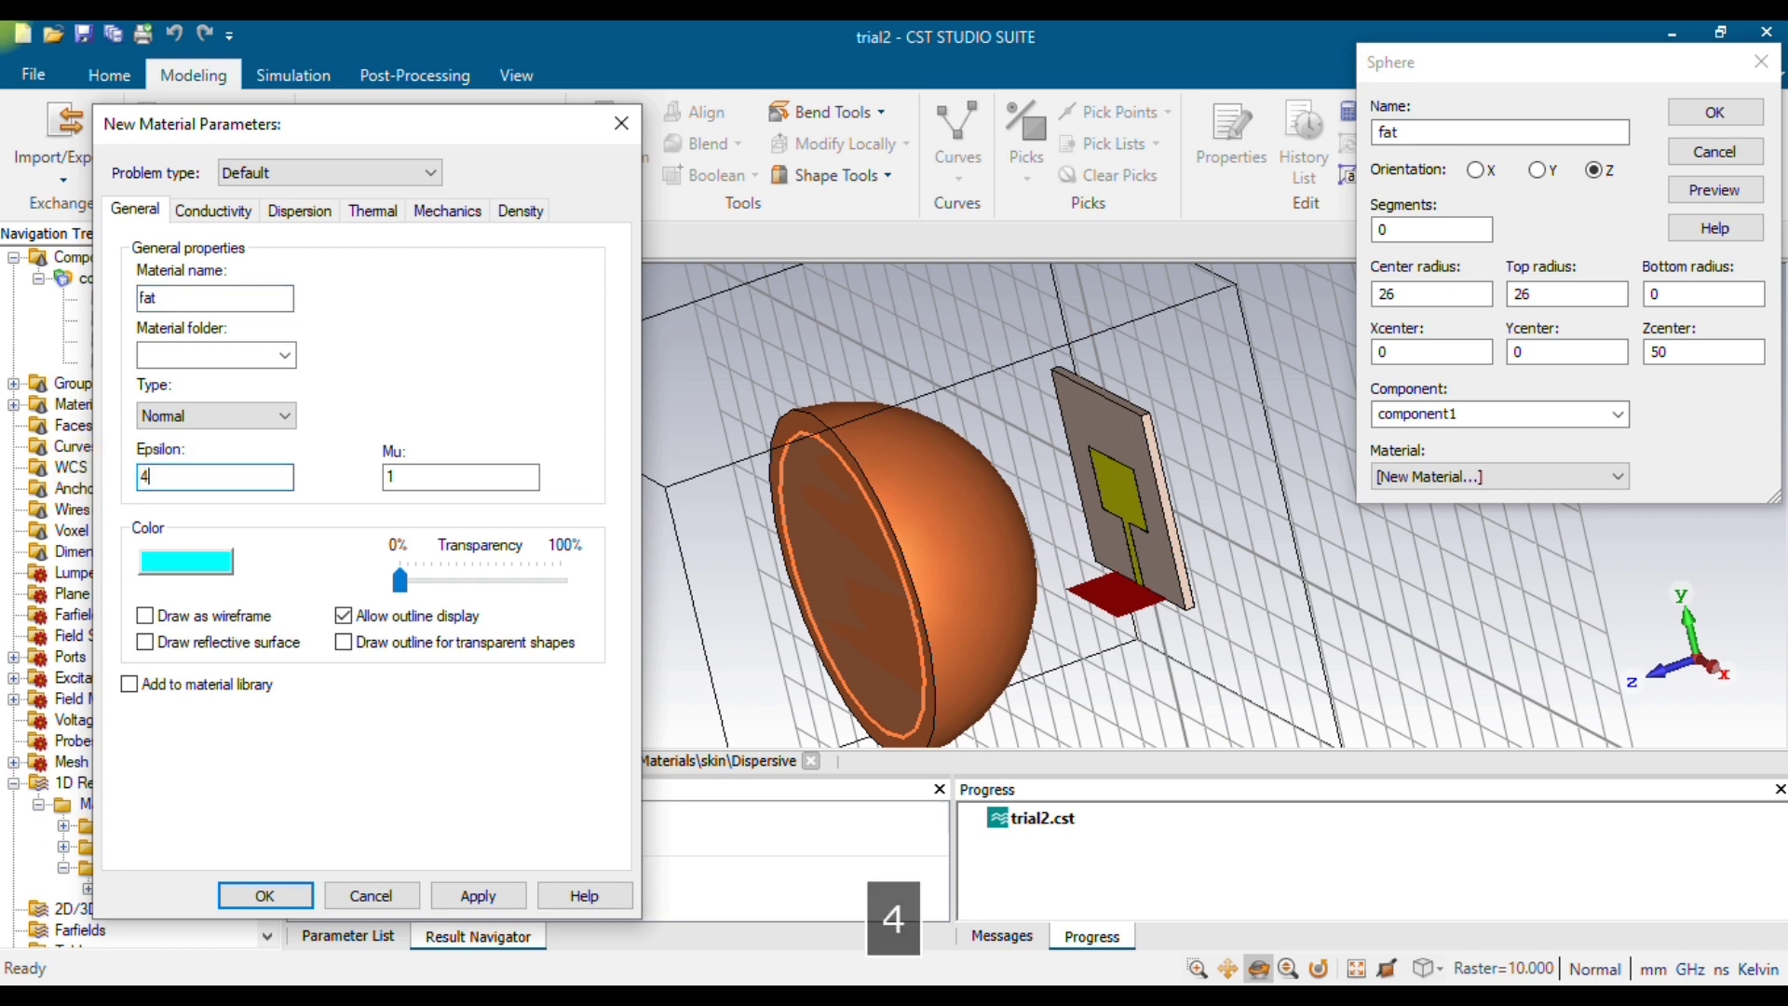
{"action": "type", "text": ".84"}
Set the fat material's electric conductivity to 0.262 S/m, taken from the Word tissue table.
{"action": "left_click", "coordinate": [214, 210]}
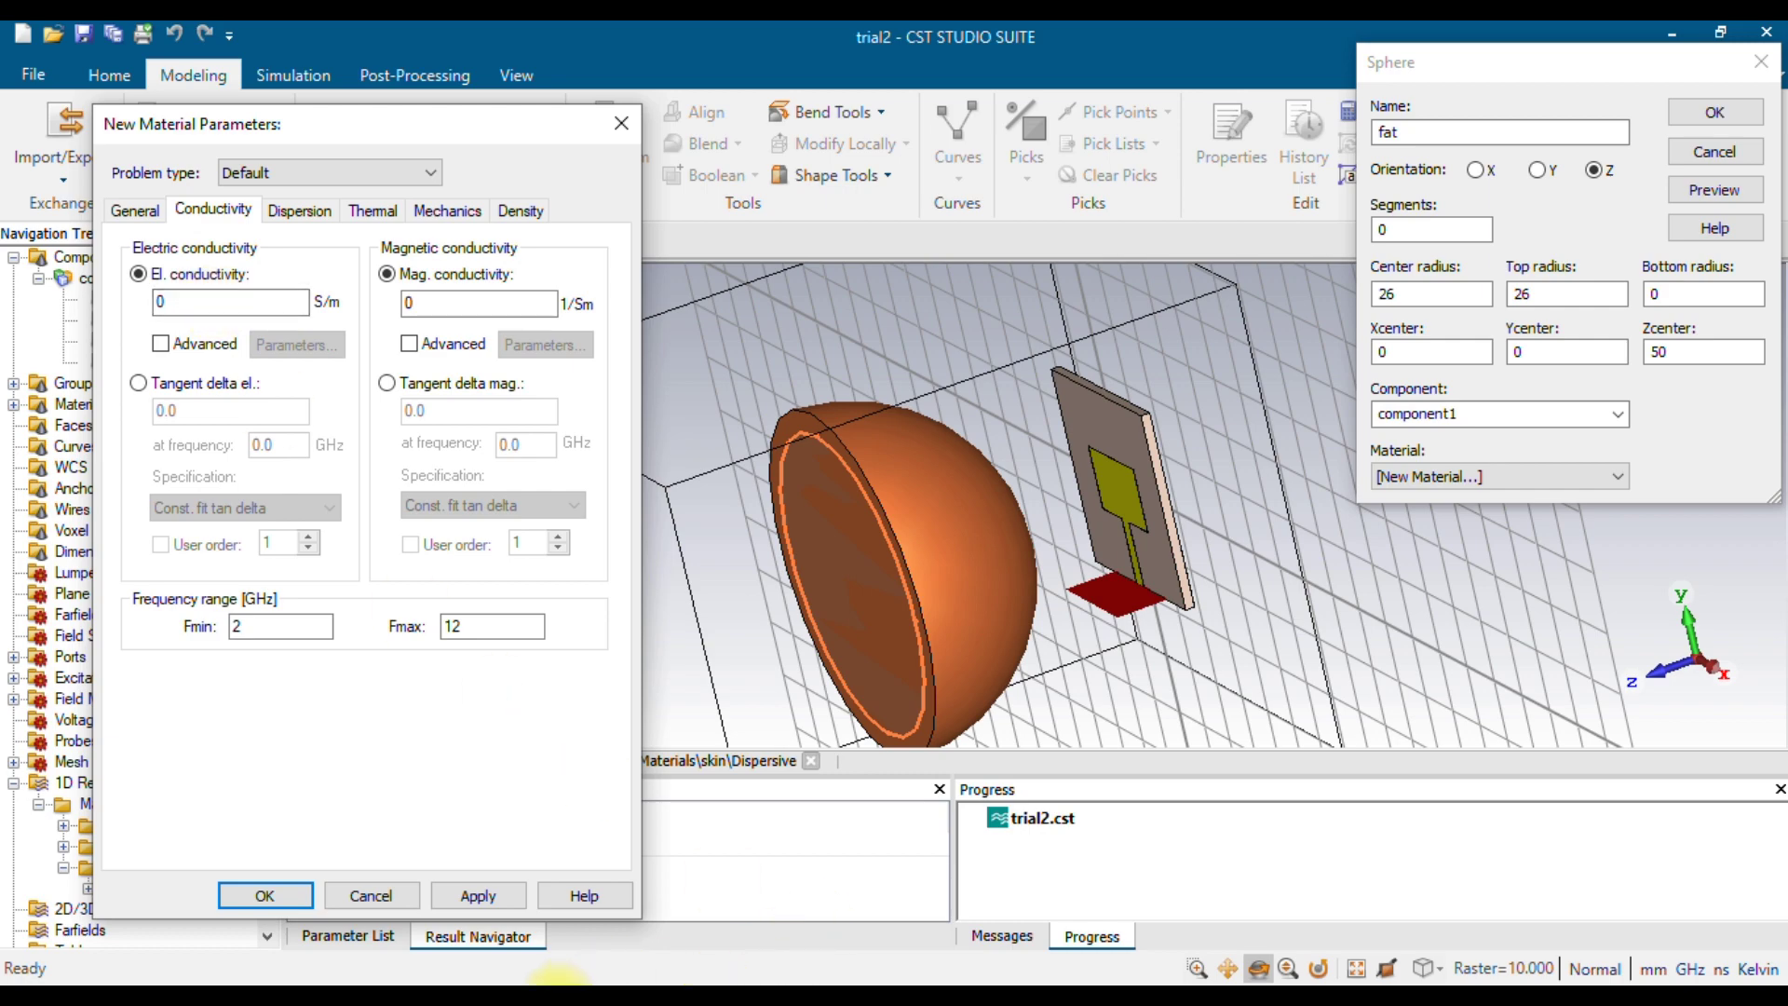
{"action": "left_click", "coordinate": [557, 980]}
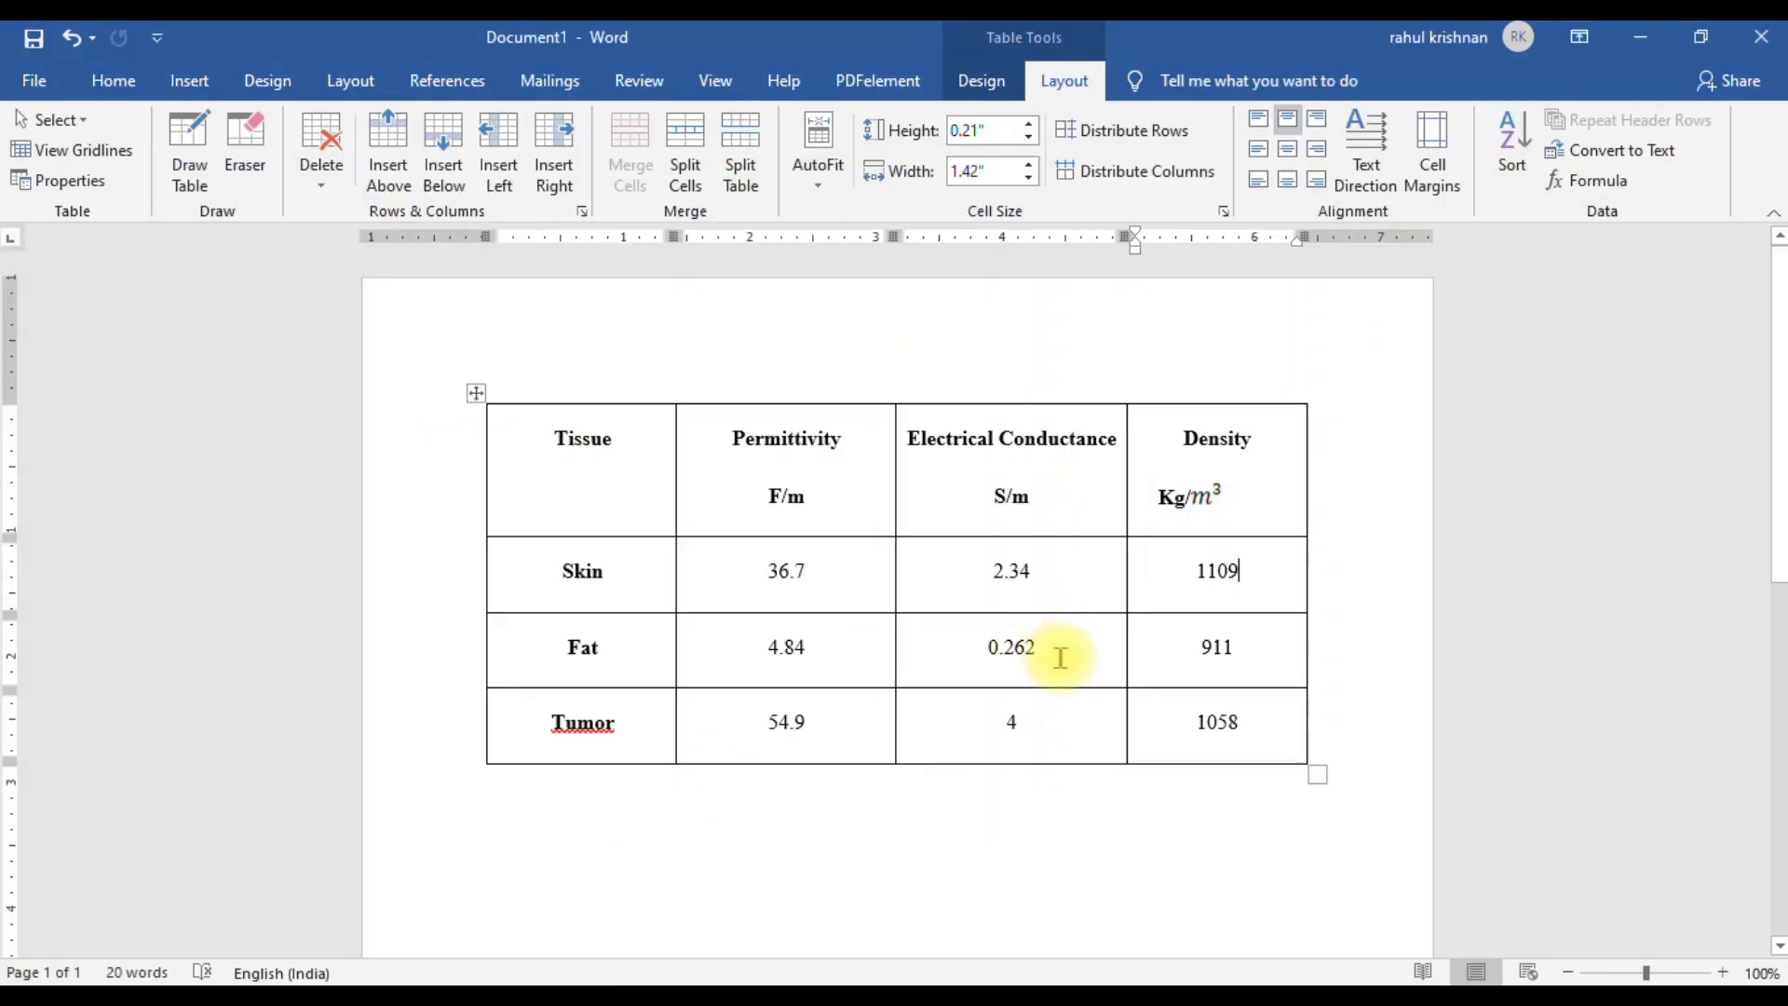
{"action": "key", "text": "alt+Tab"}
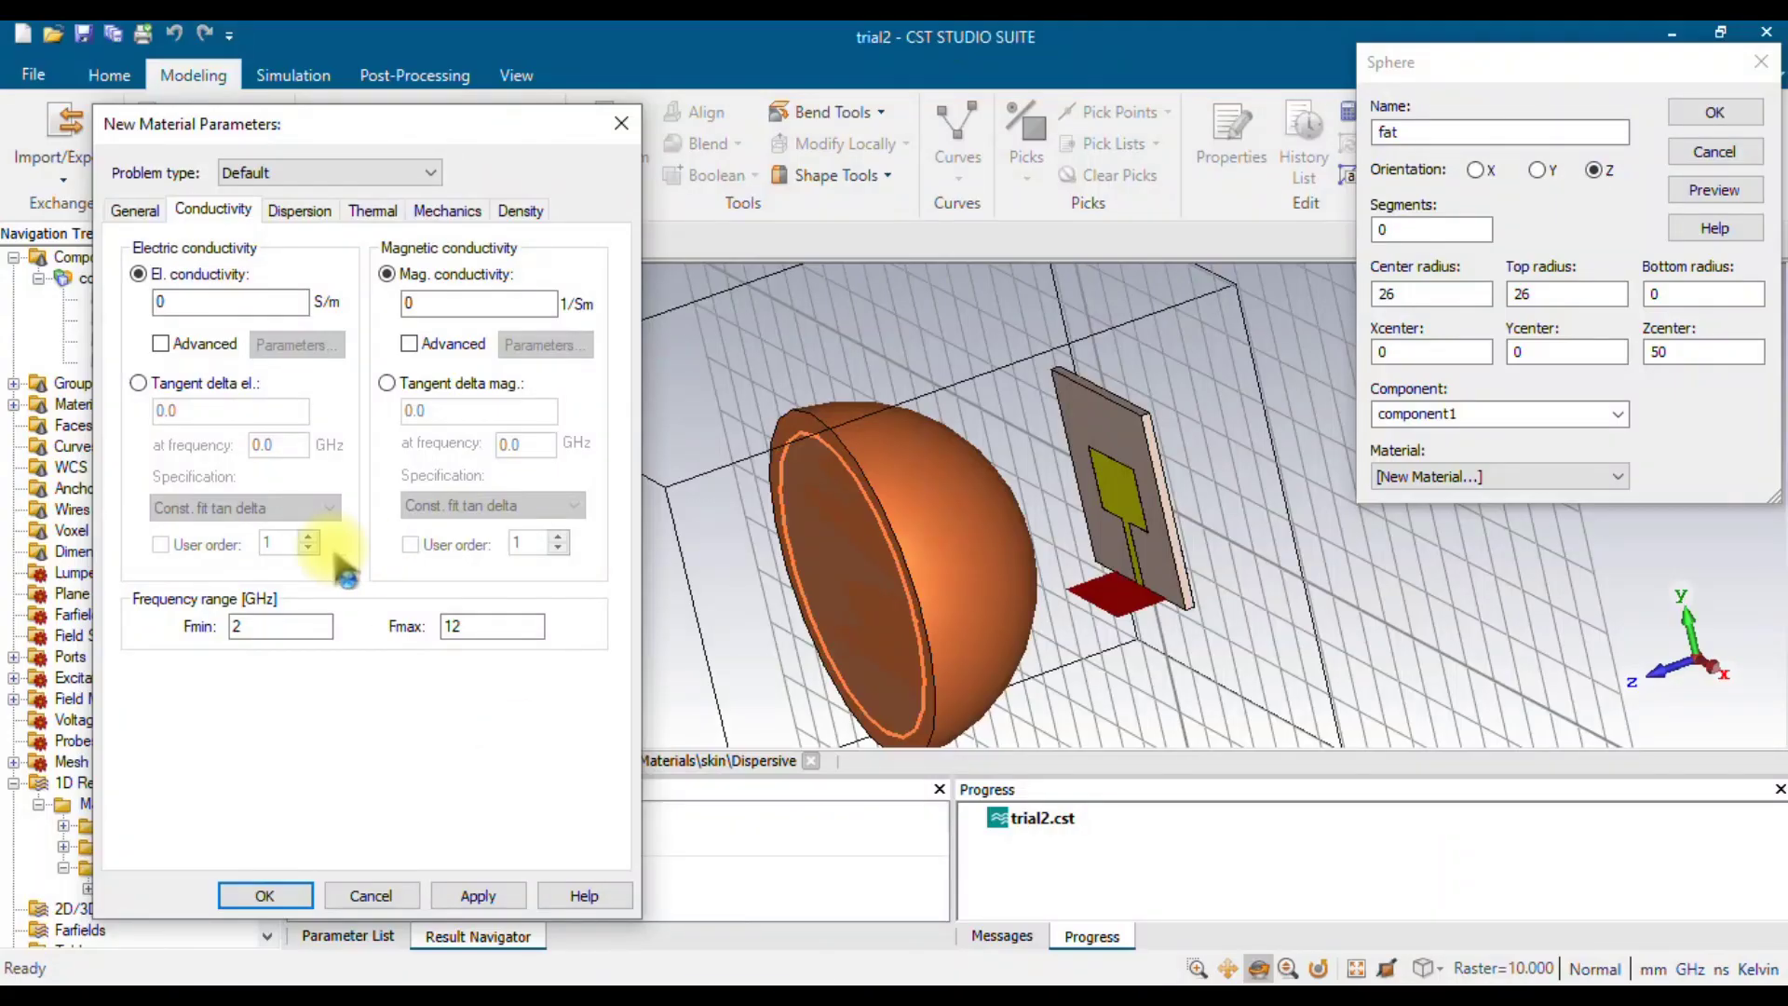
{"action": "left_click", "coordinate": [181, 302]}
{"action": "type", "text": "."}
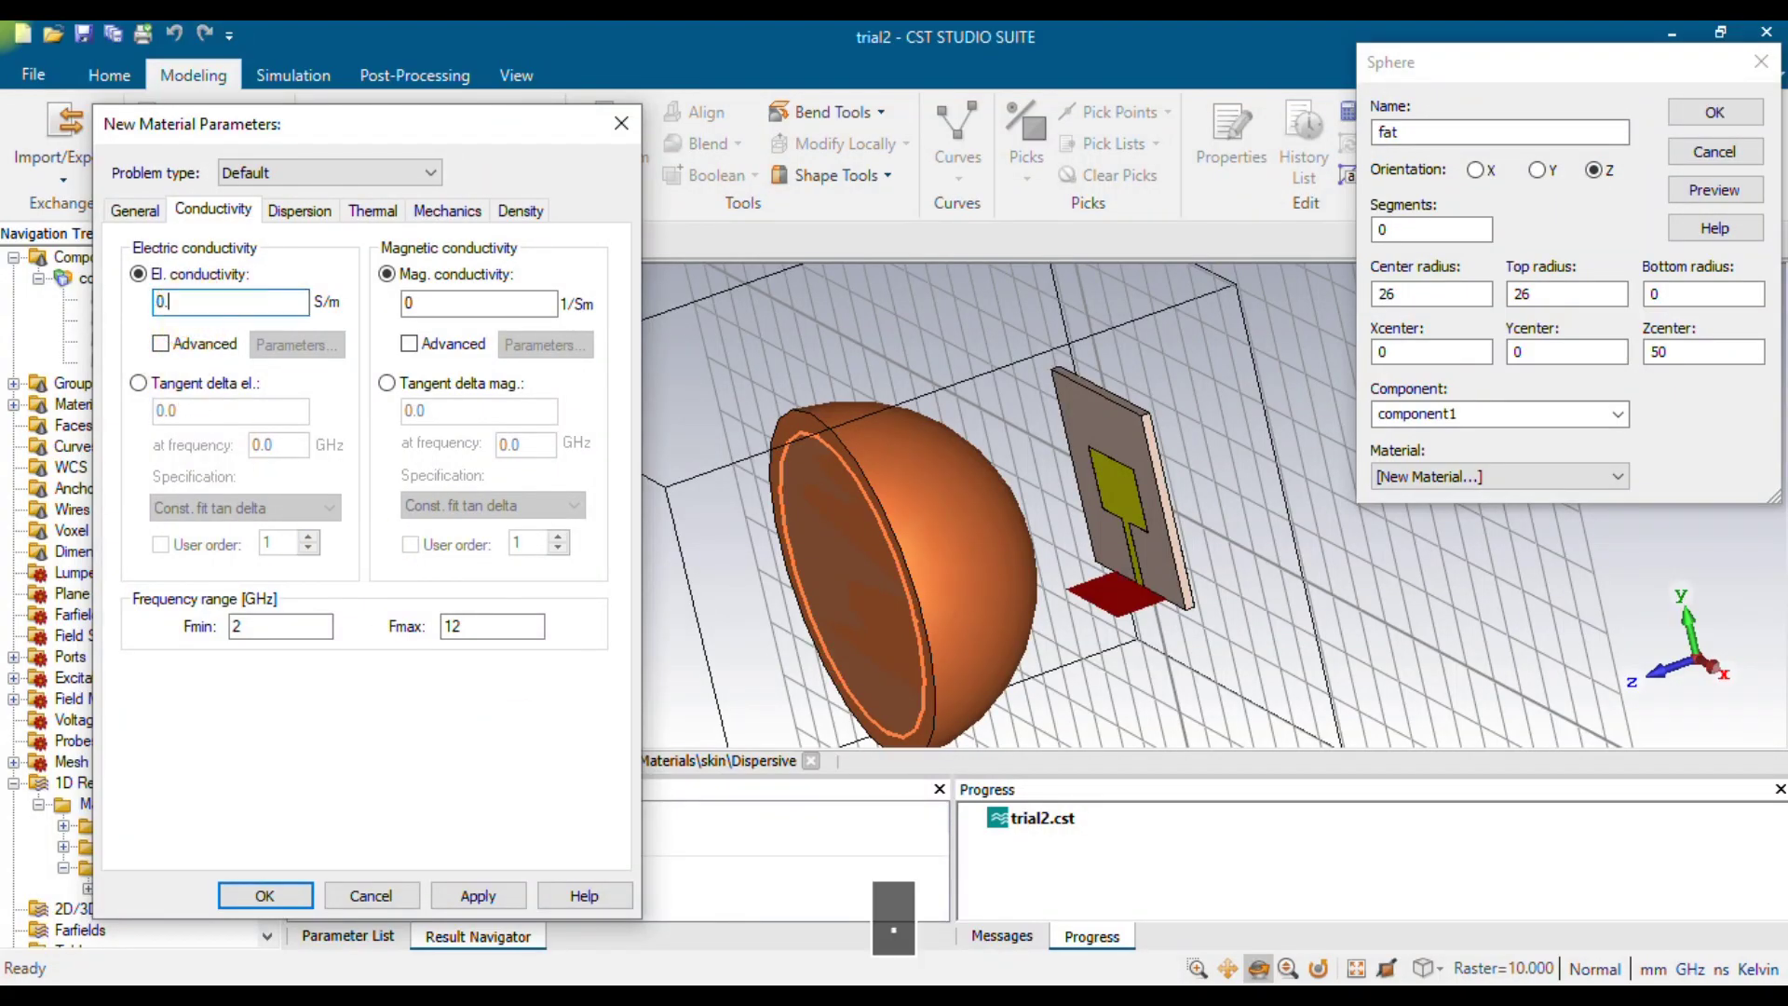
{"action": "type", "text": "262"}
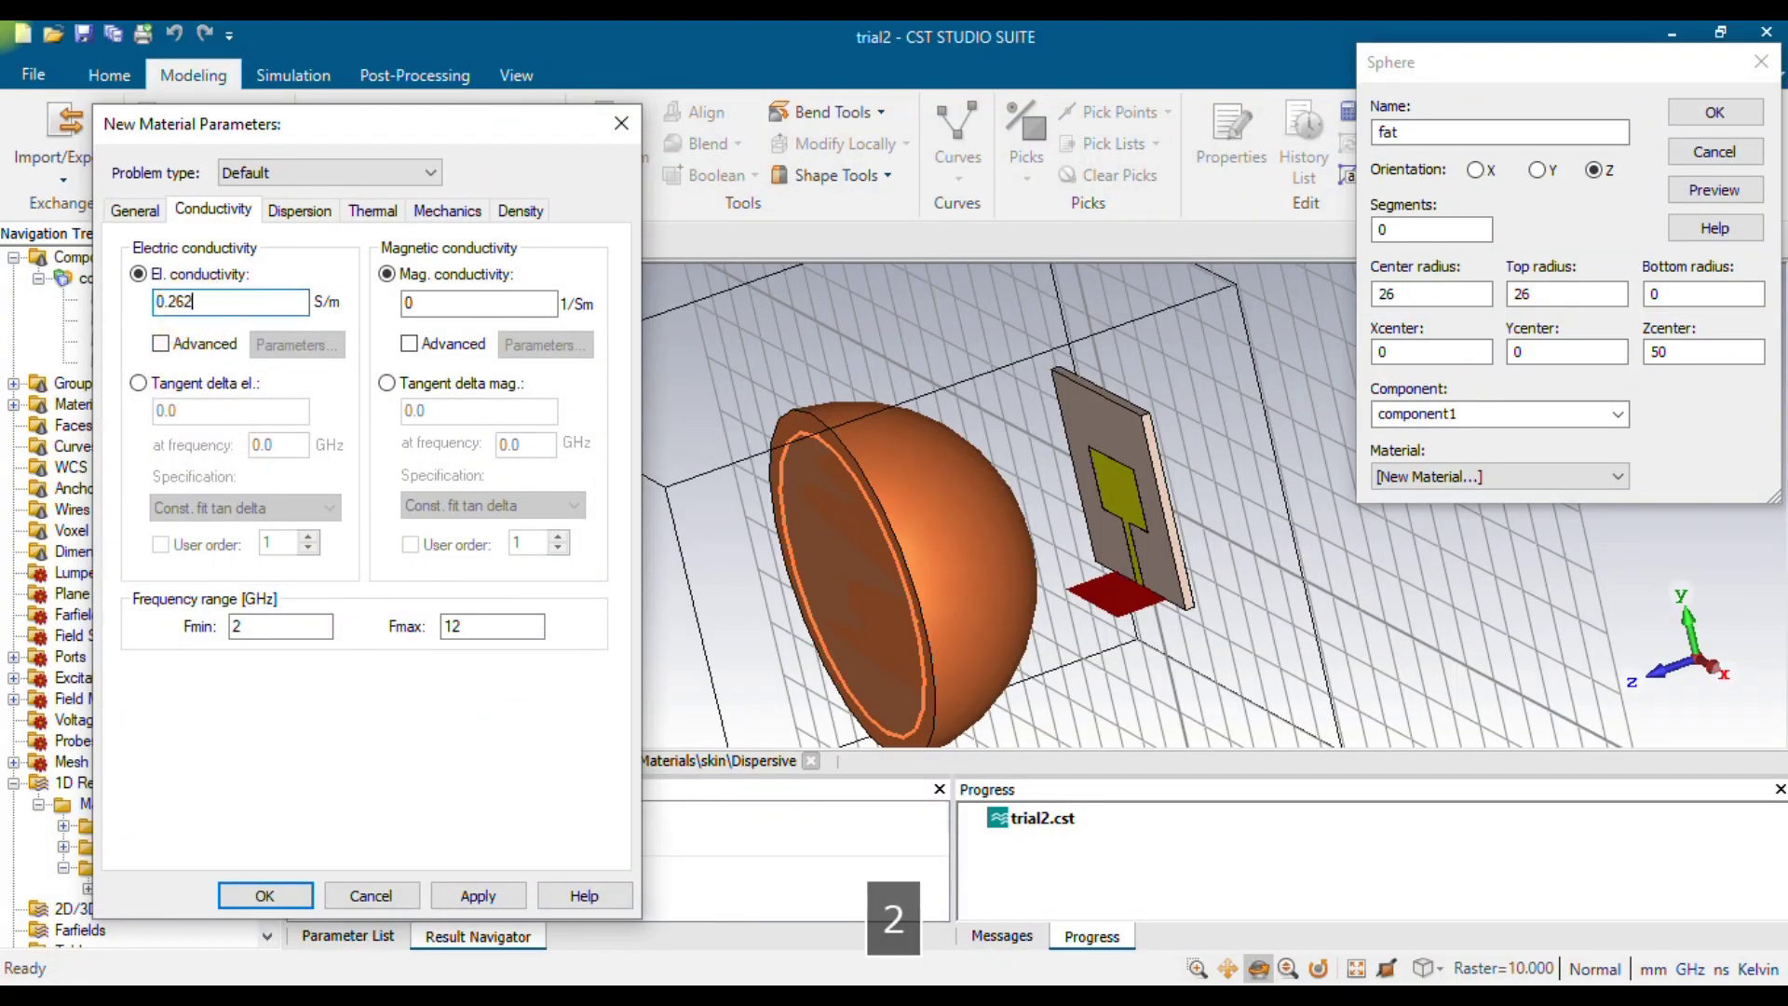
Look up the fat density in the Word table and set the fat material's density to 911 kg/m^3.
{"action": "left_click", "coordinate": [520, 212]}
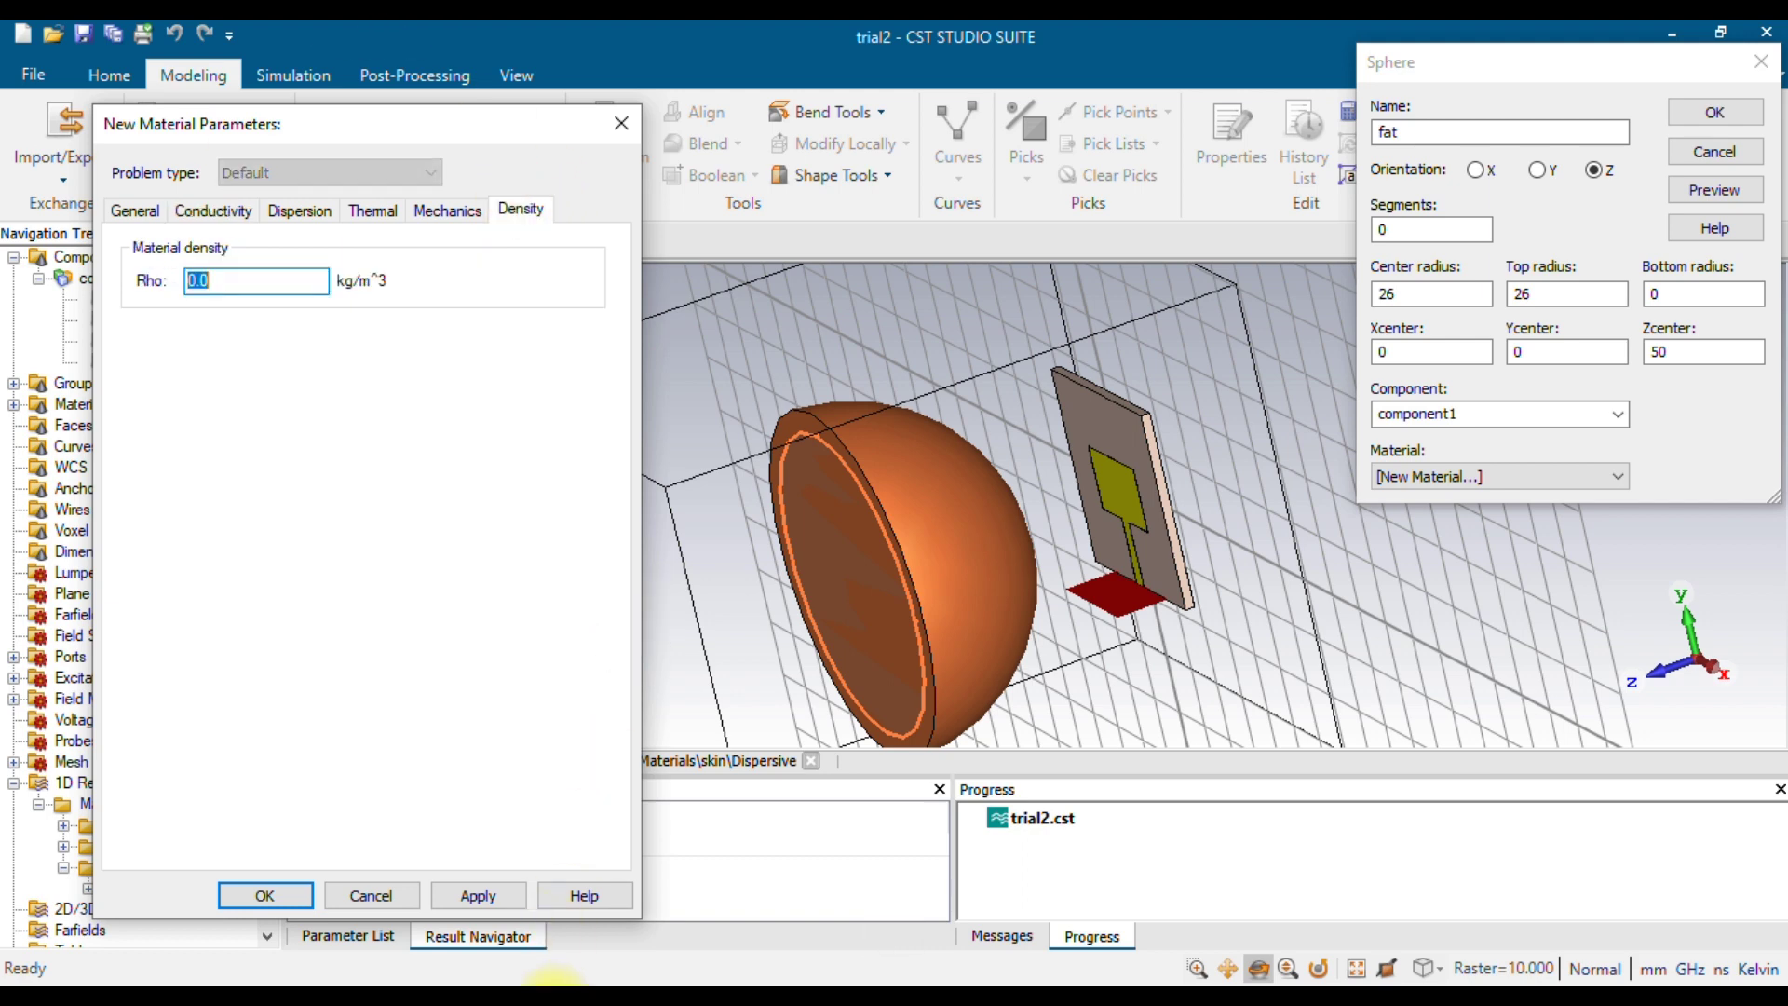
{"action": "key", "text": "alt+Tab"}
{"action": "double_click", "coordinate": [1220, 657]}
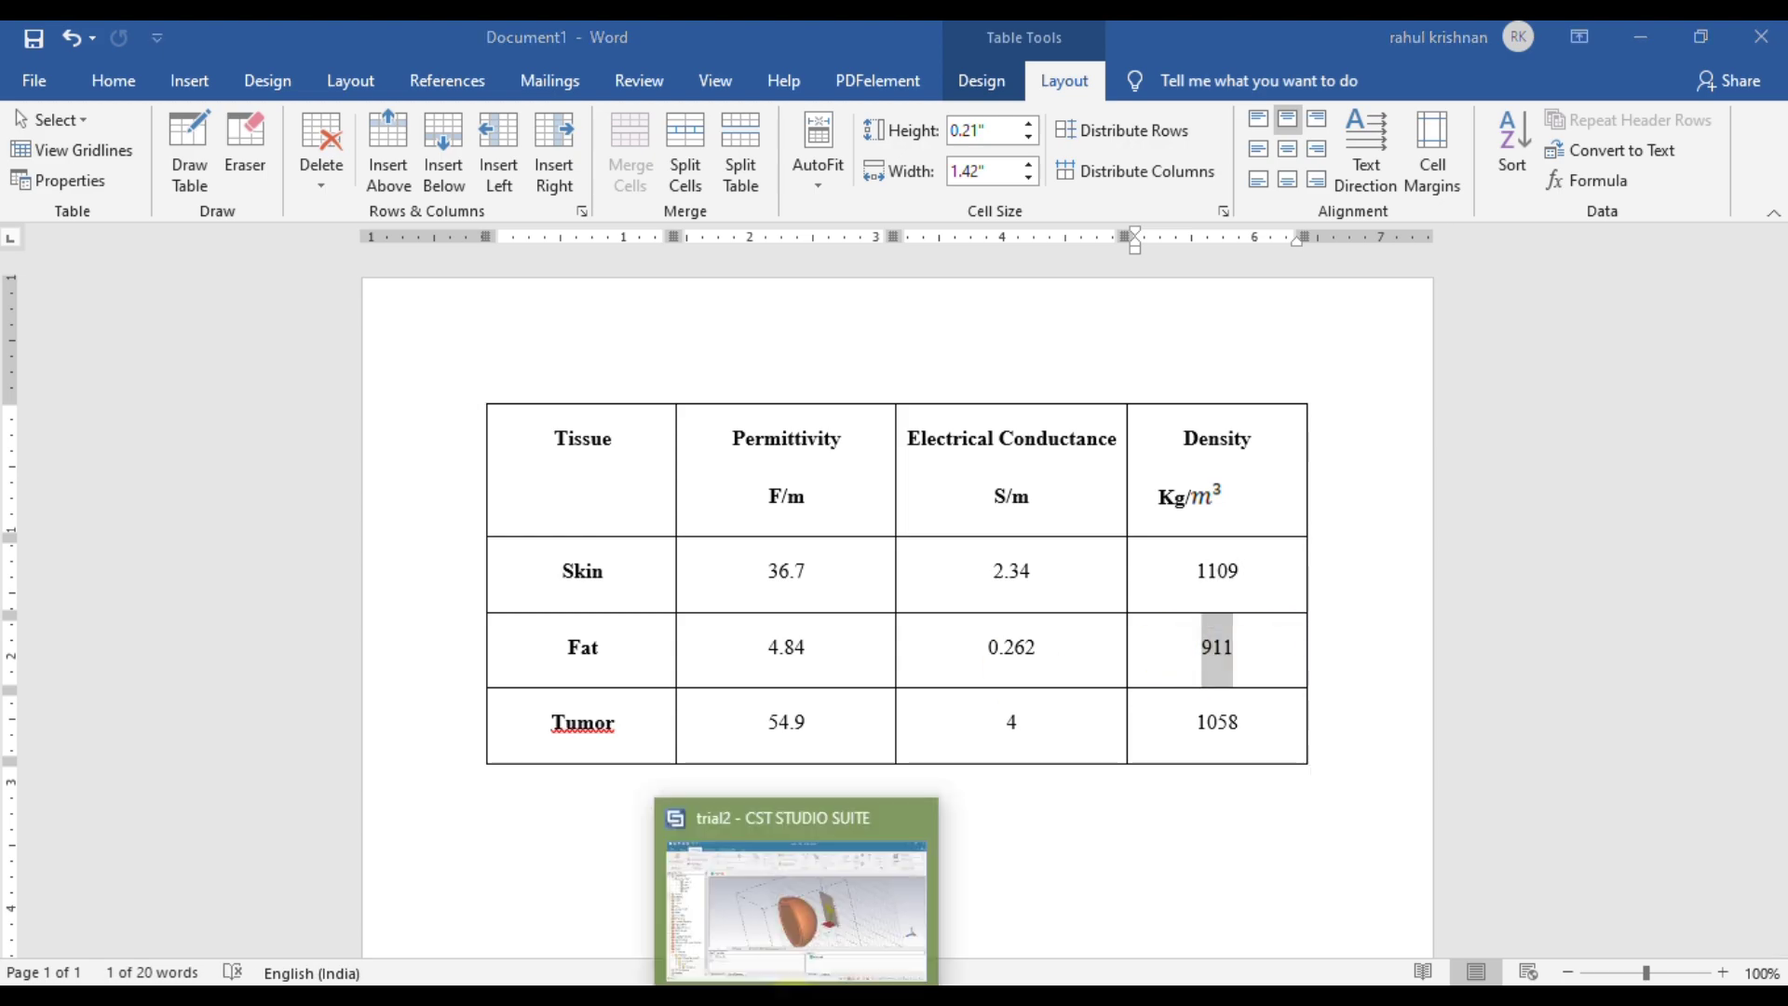
{"action": "key", "text": "alt+Tab"}
{"action": "type", "text": "911"}
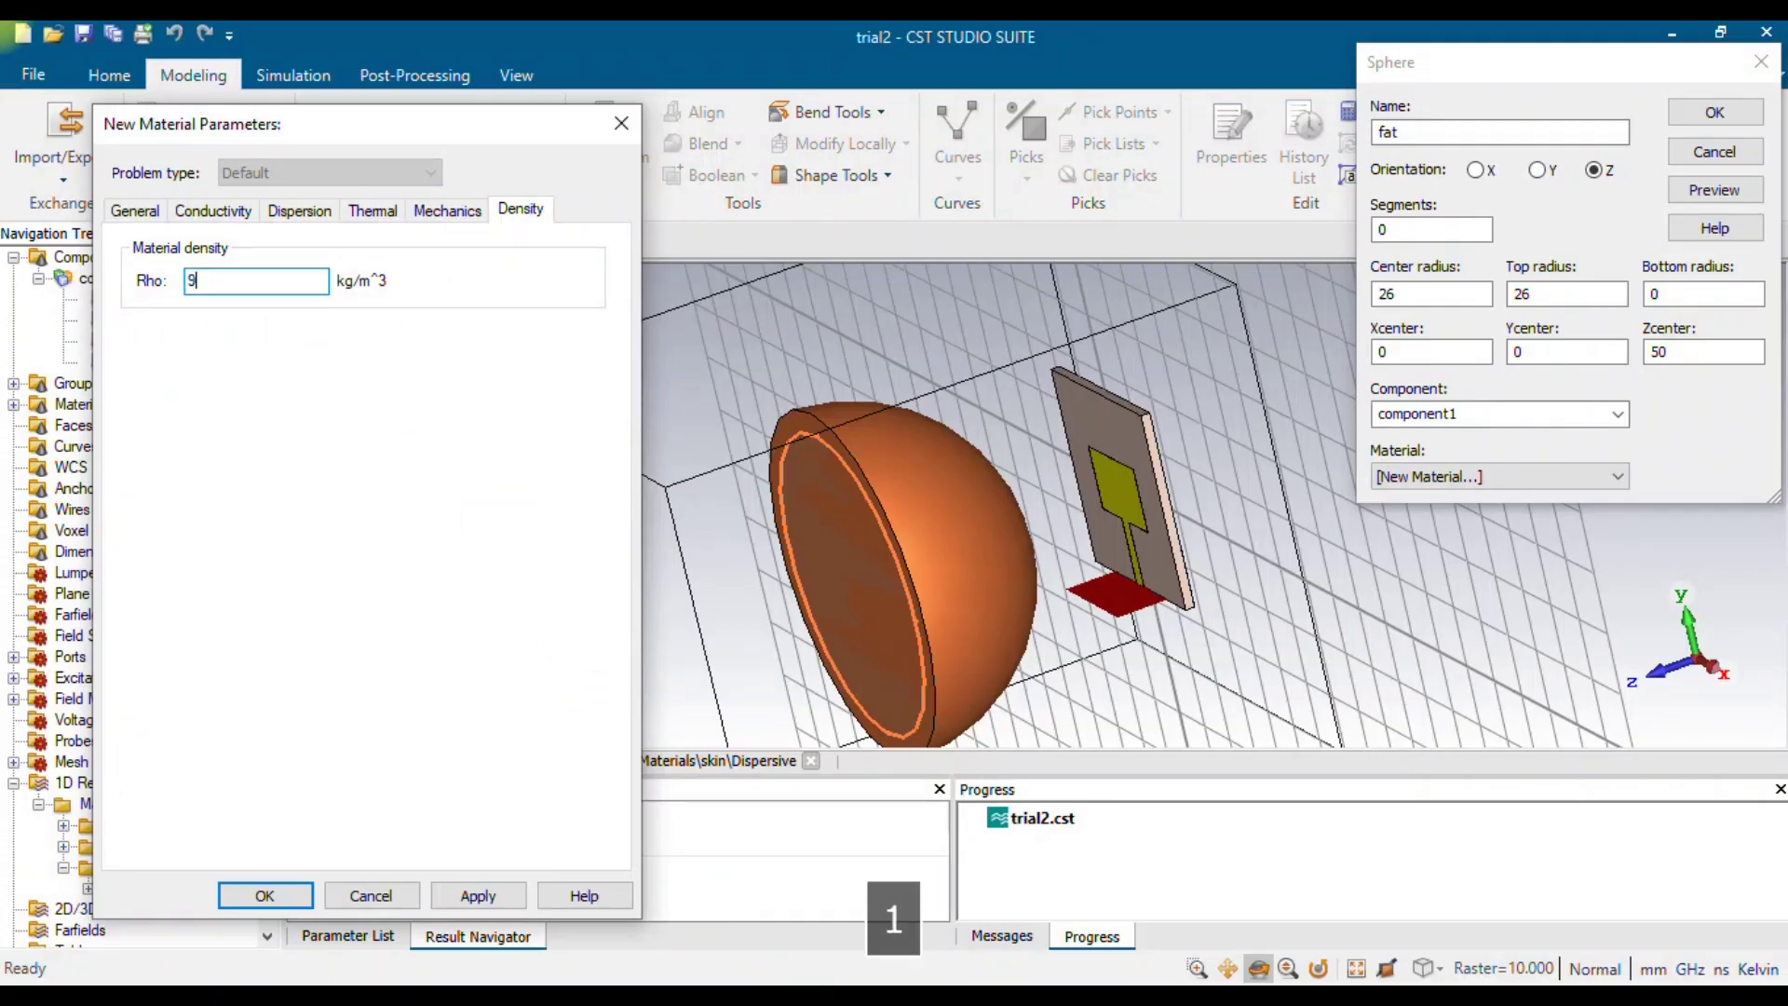
Set the fat material's color to light yellow.
{"action": "left_click", "coordinate": [135, 210]}
{"action": "left_click", "coordinate": [207, 562]}
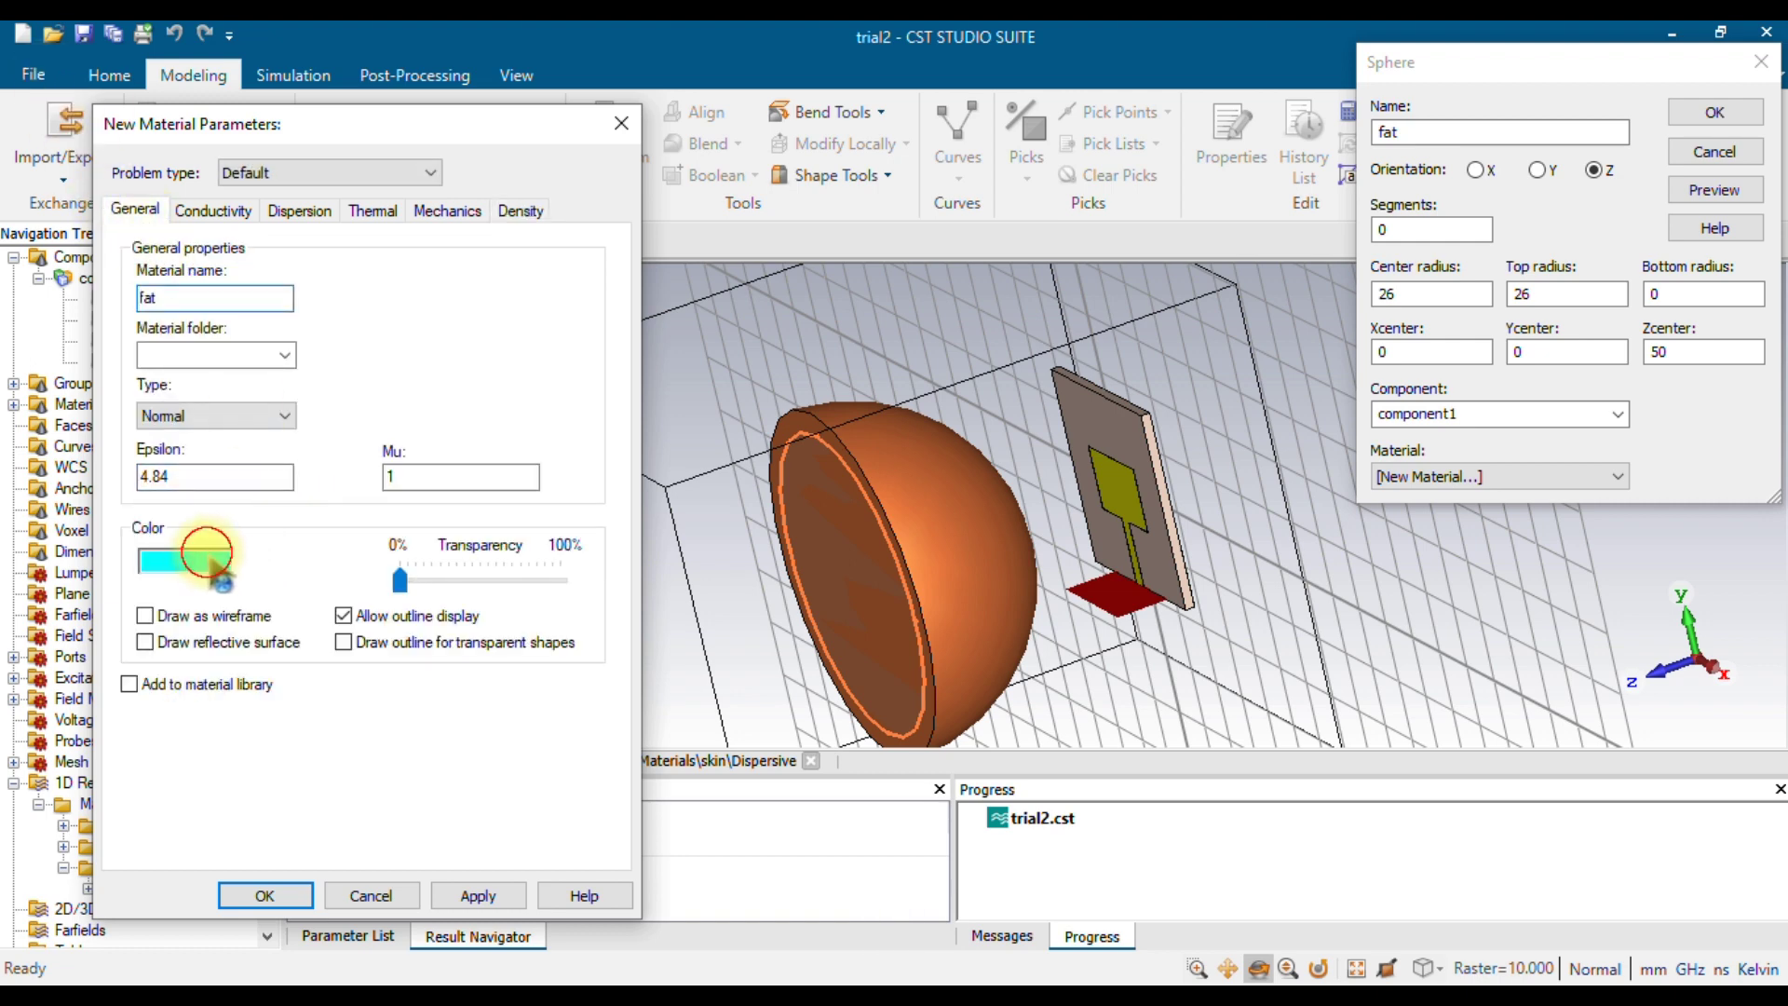
{"action": "left_click", "coordinate": [279, 381]}
{"action": "left_click", "coordinate": [270, 709]}
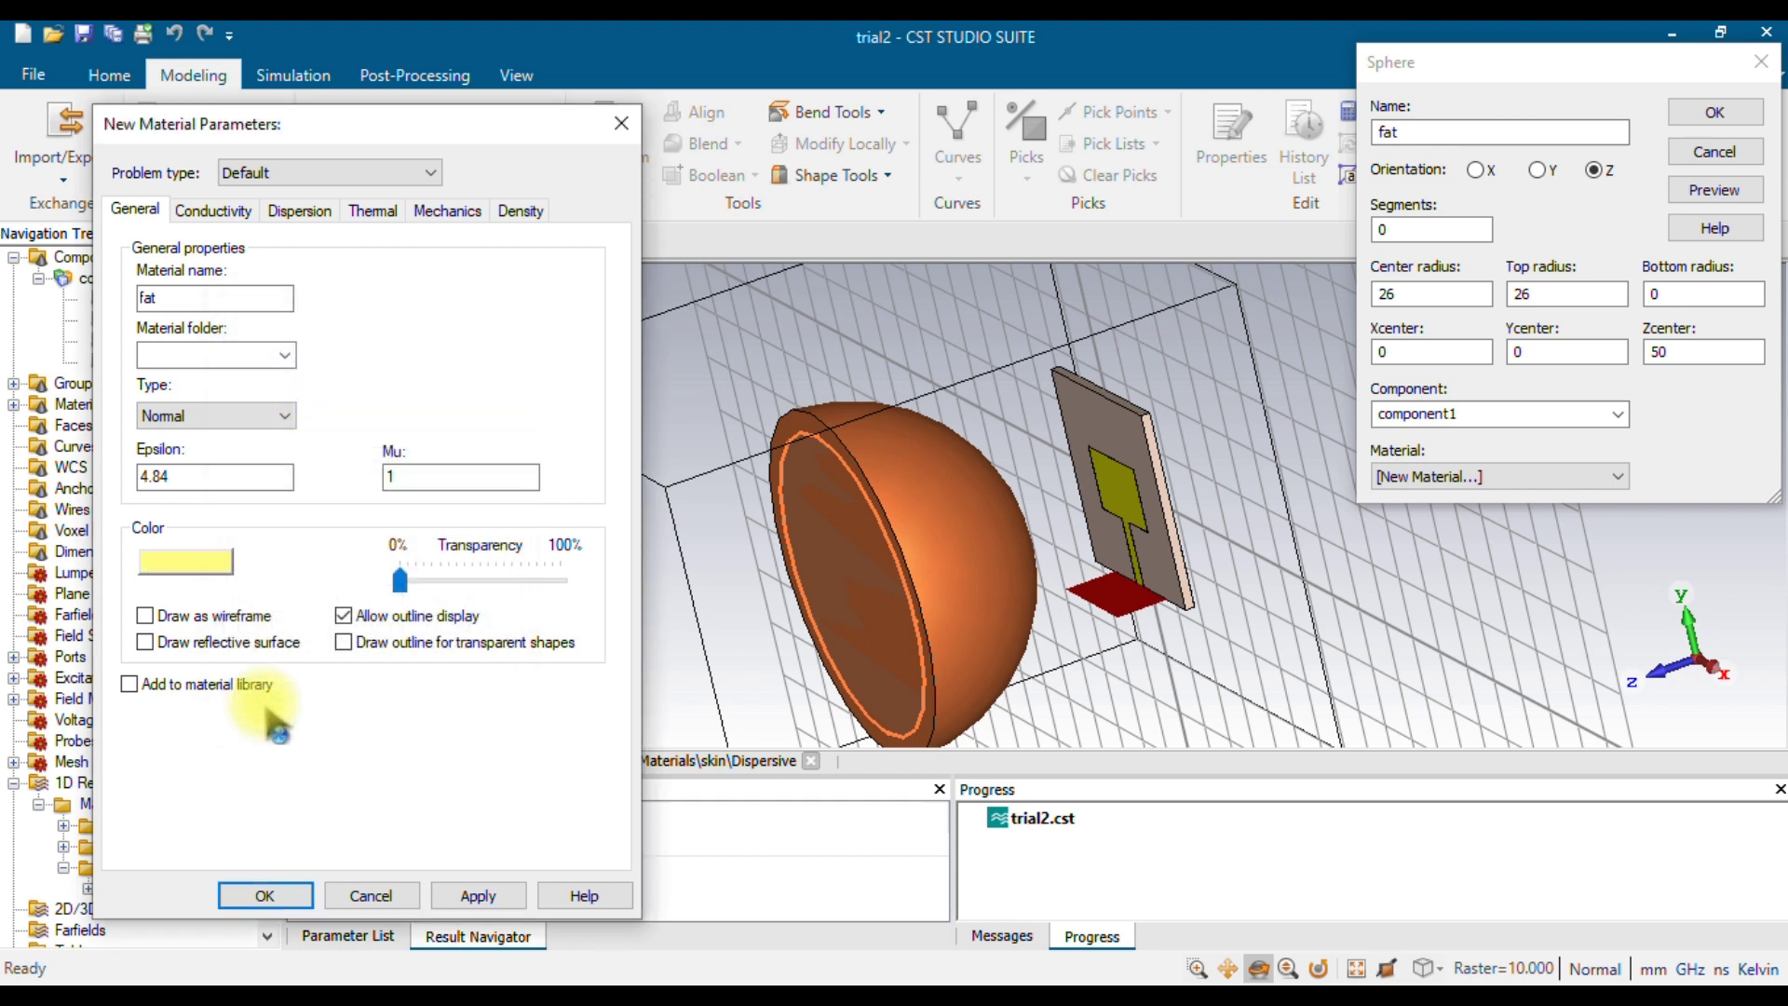
Change the fat material's color to bright yellow and confirm the new material.
{"action": "left_click", "coordinate": [203, 559]}
{"action": "left_click", "coordinate": [280, 409]}
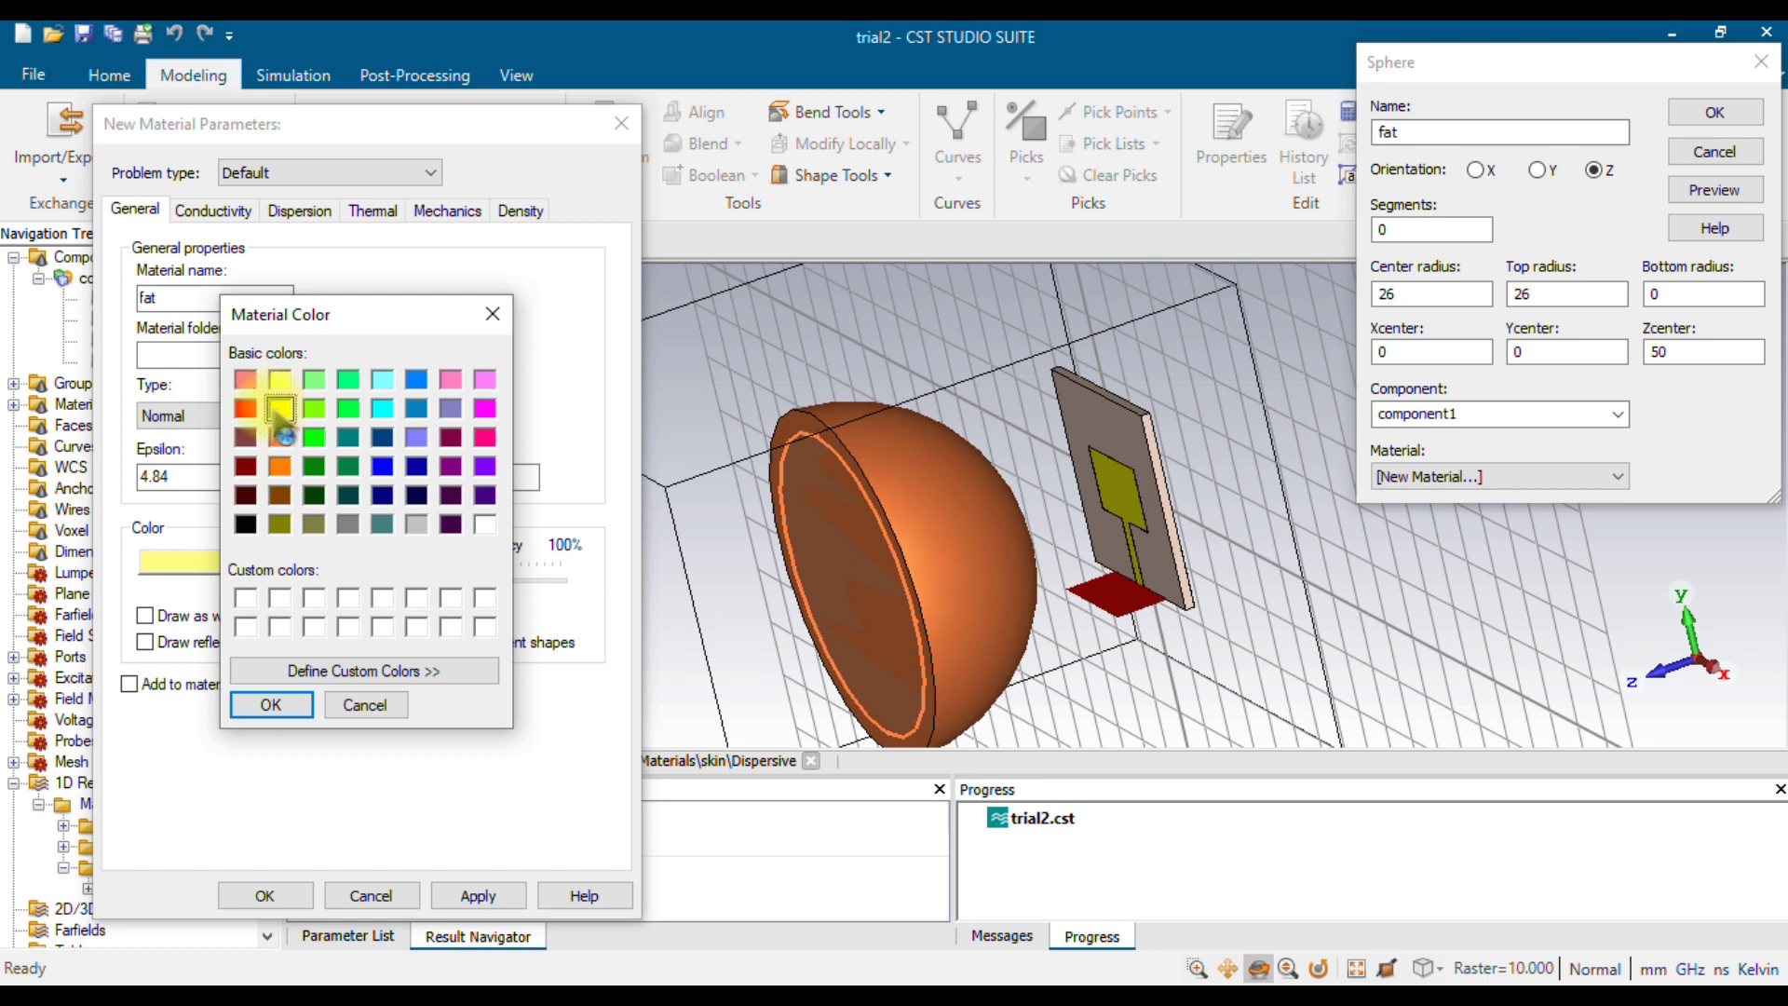
{"action": "left_click", "coordinate": [268, 704]}
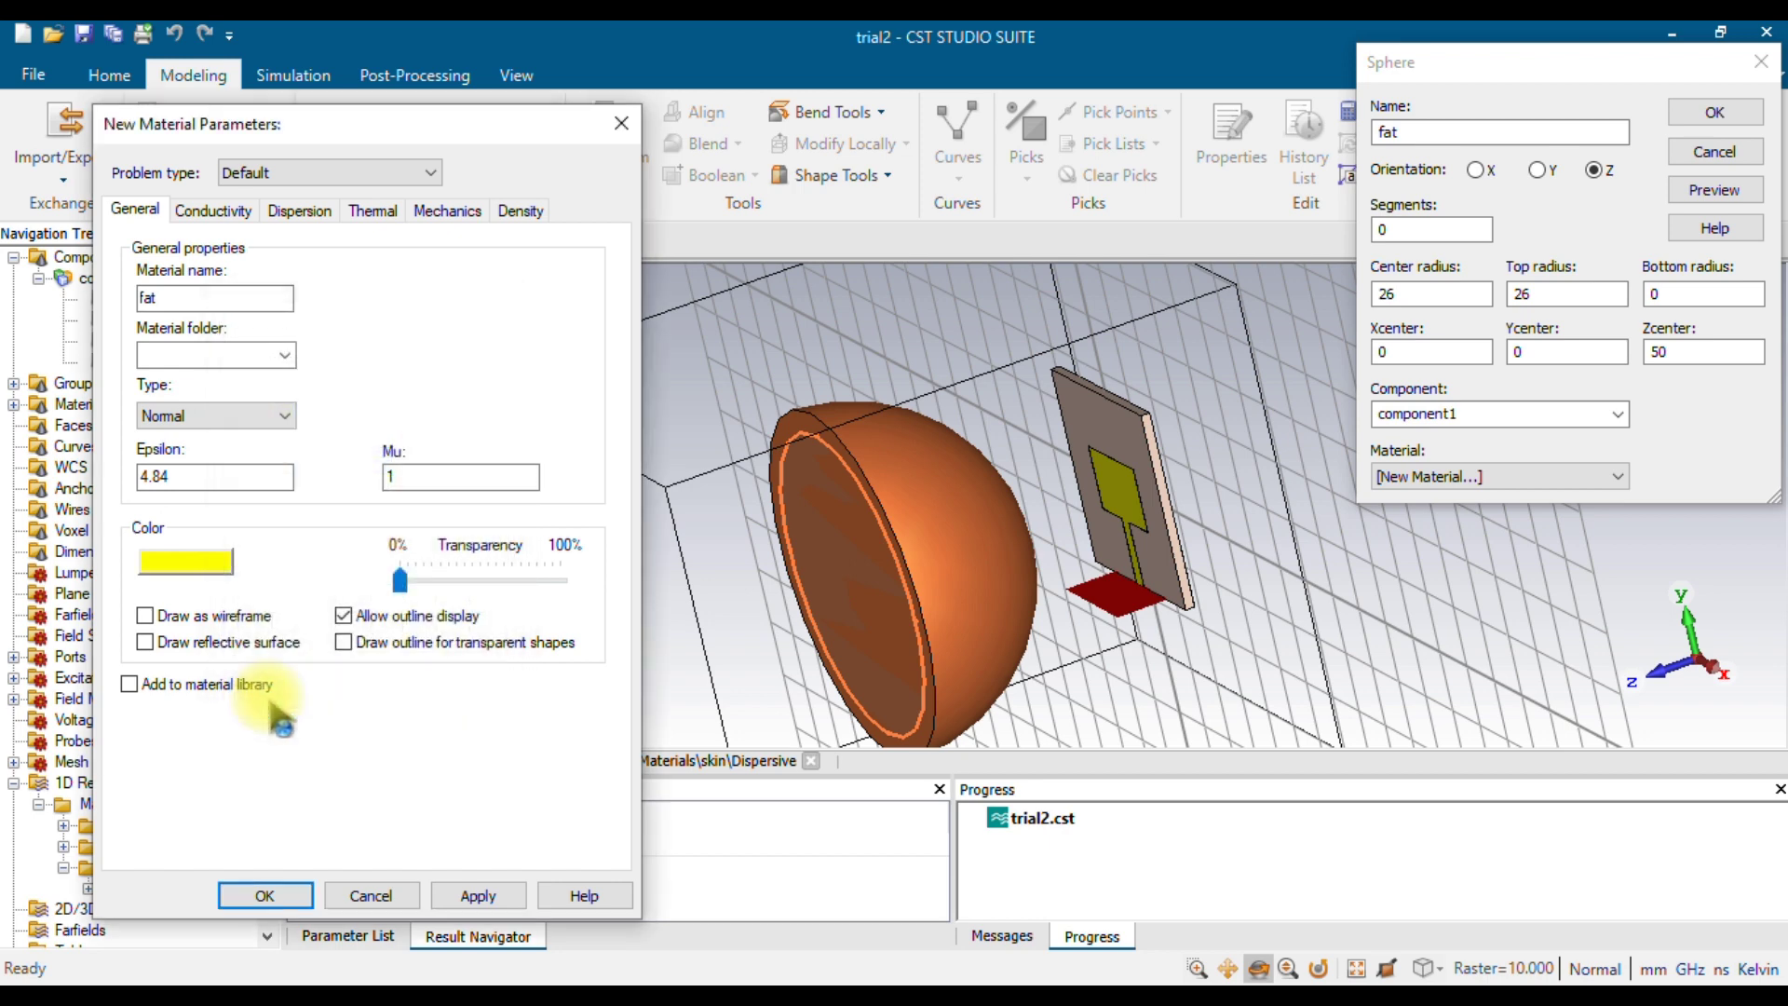
{"action": "left_click", "coordinate": [266, 895]}
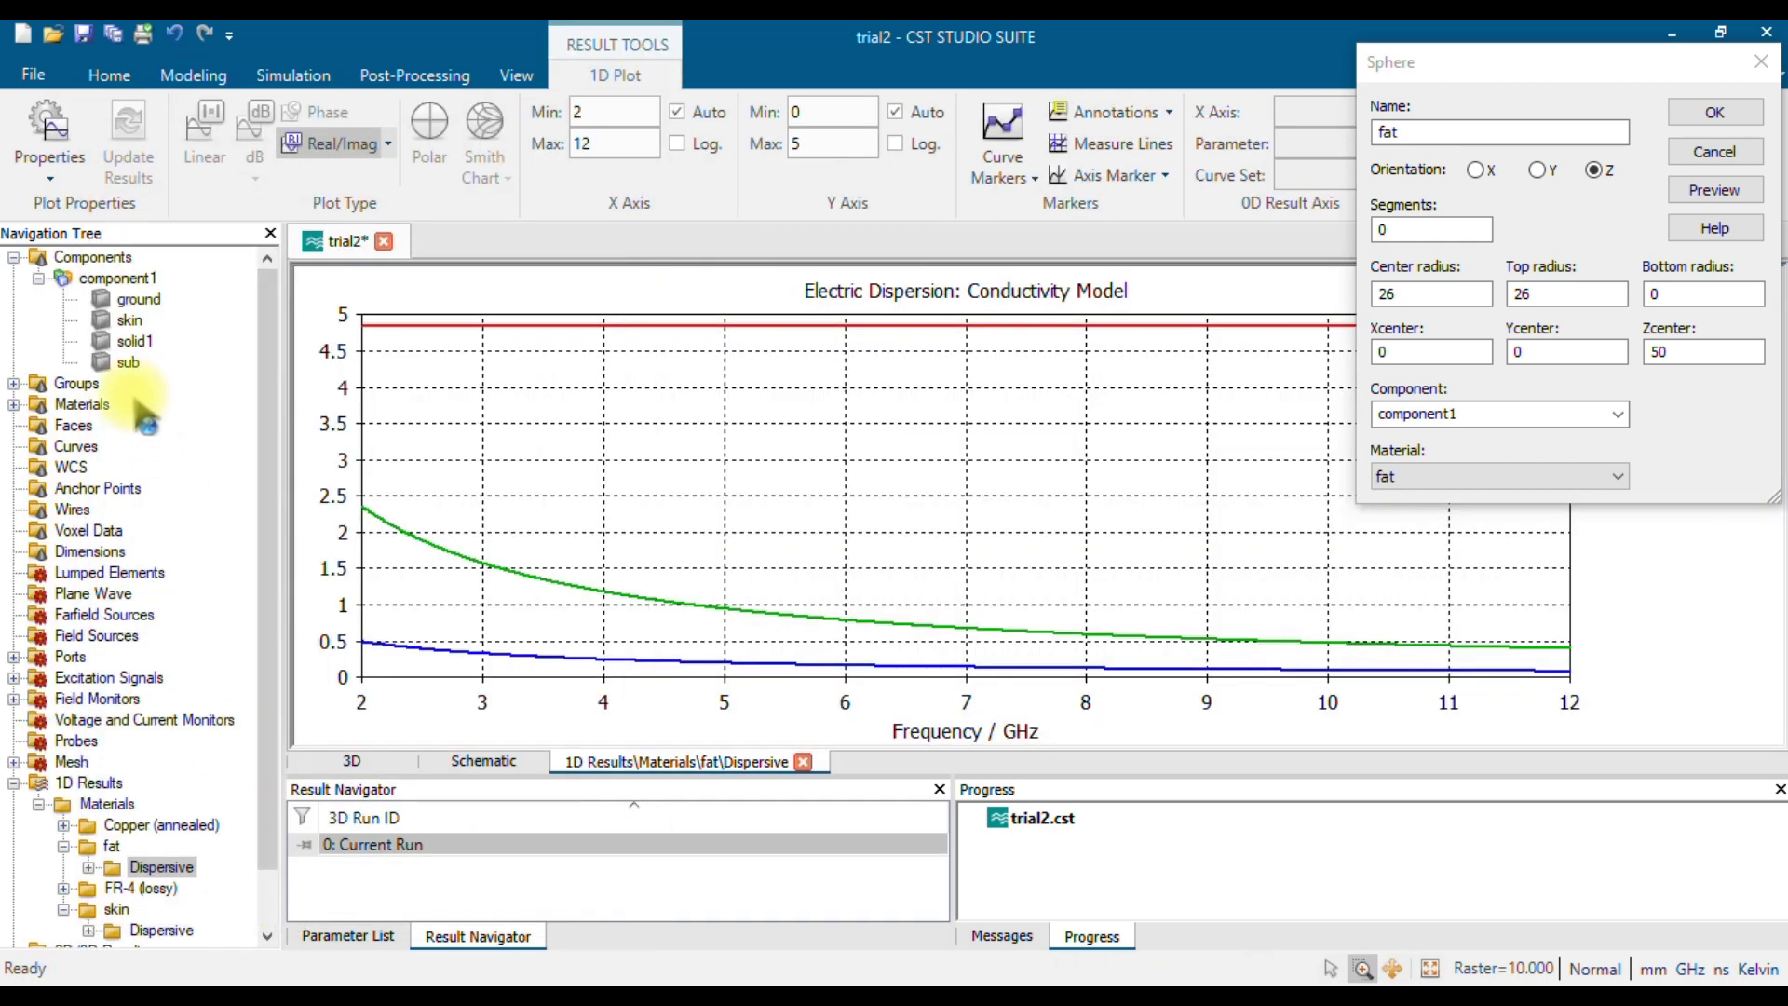
Return to the 3D model view and create the fat sphere with center radius 26 and Z center 50.
{"action": "left_click", "coordinate": [116, 277]}
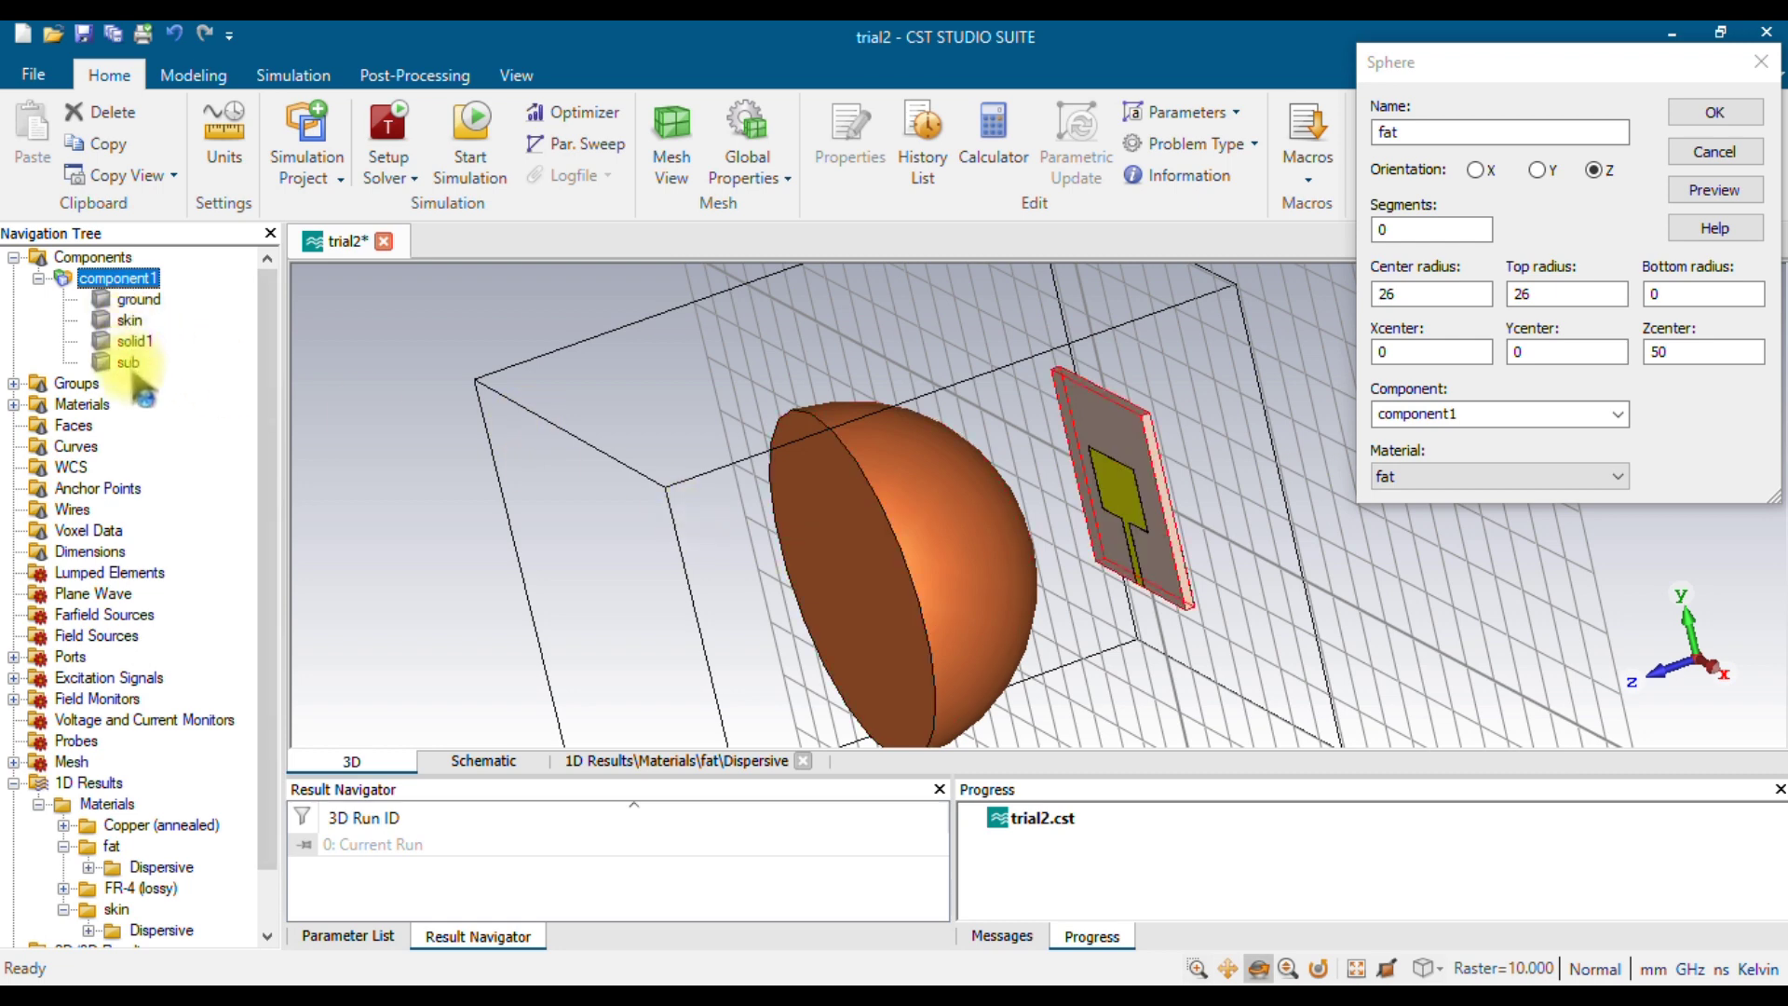
{"action": "left_click", "coordinate": [128, 321]}
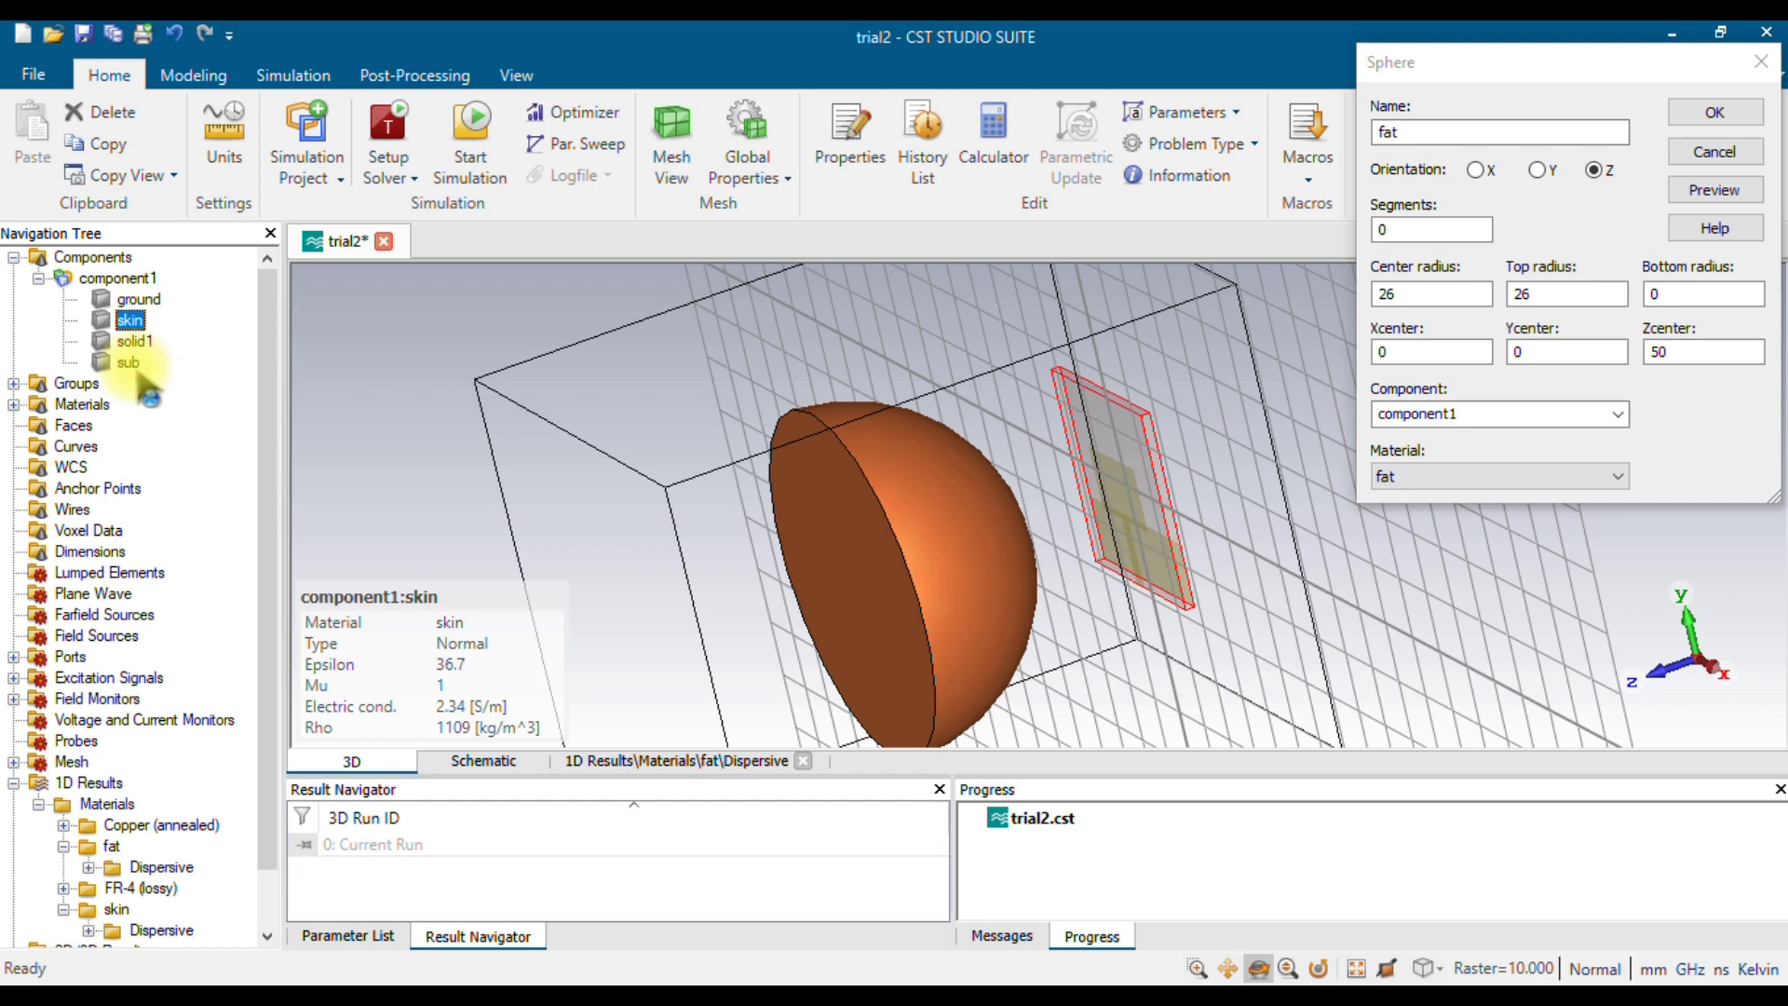
{"action": "left_click", "coordinate": [113, 847]}
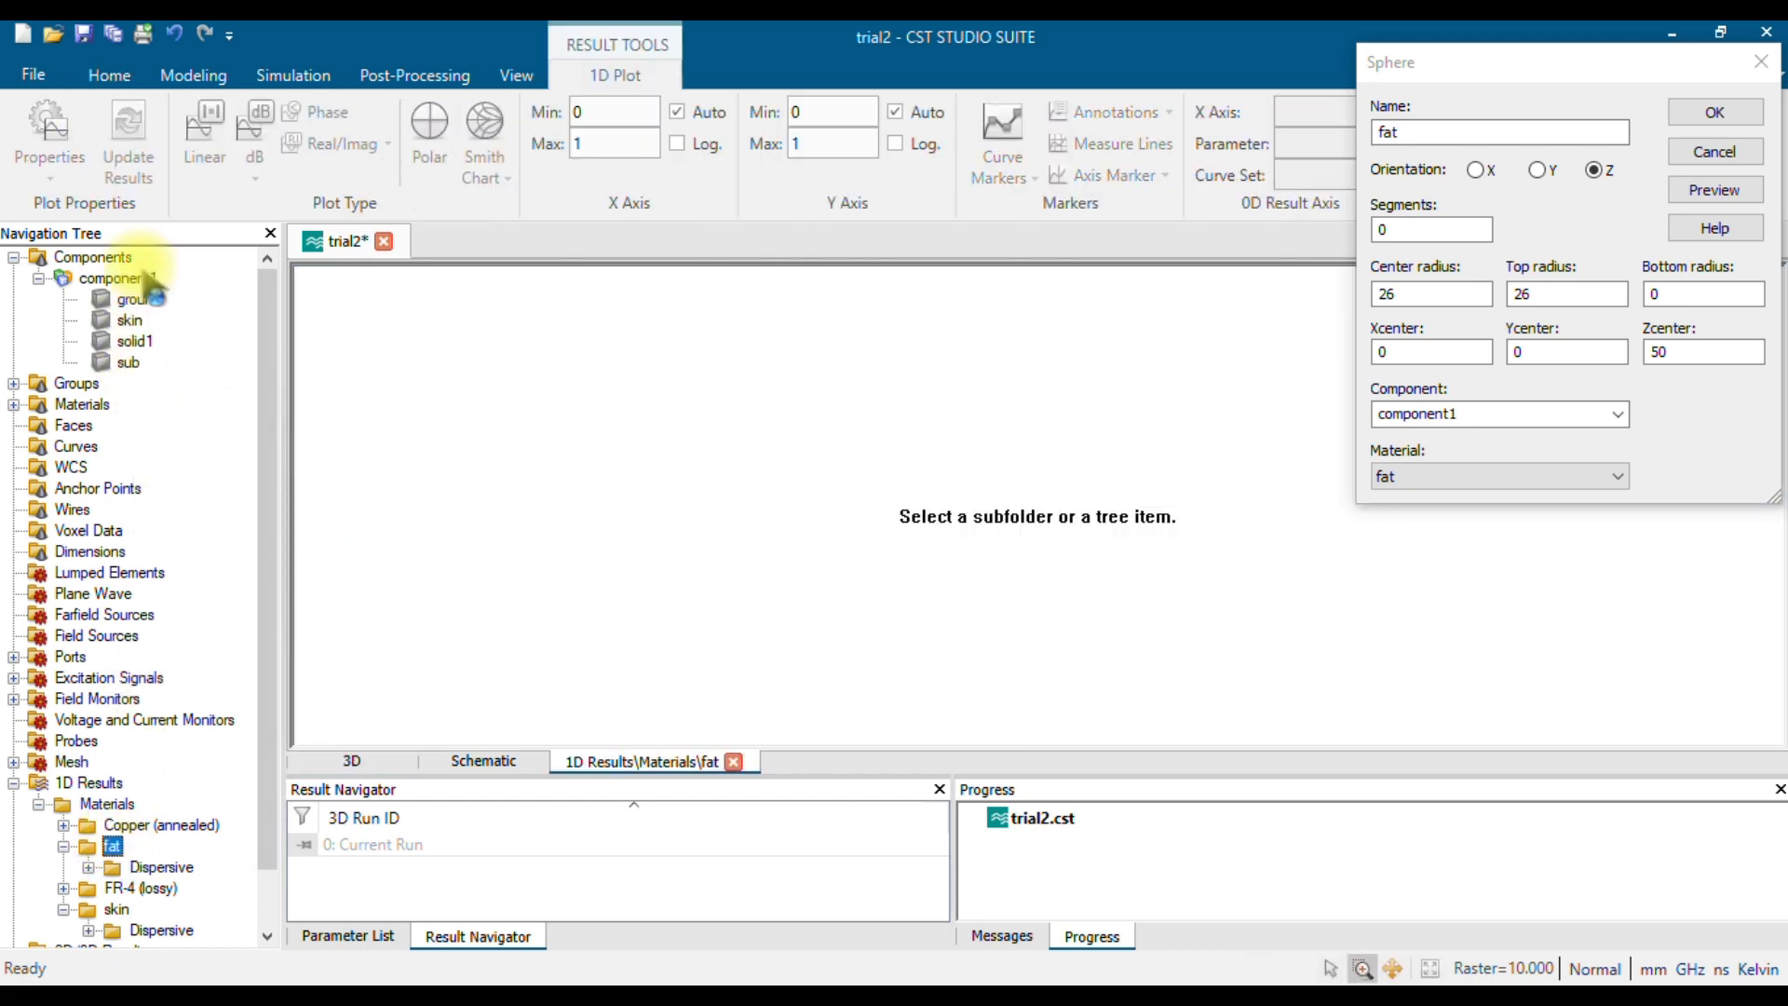
{"action": "left_click", "coordinate": [131, 296]}
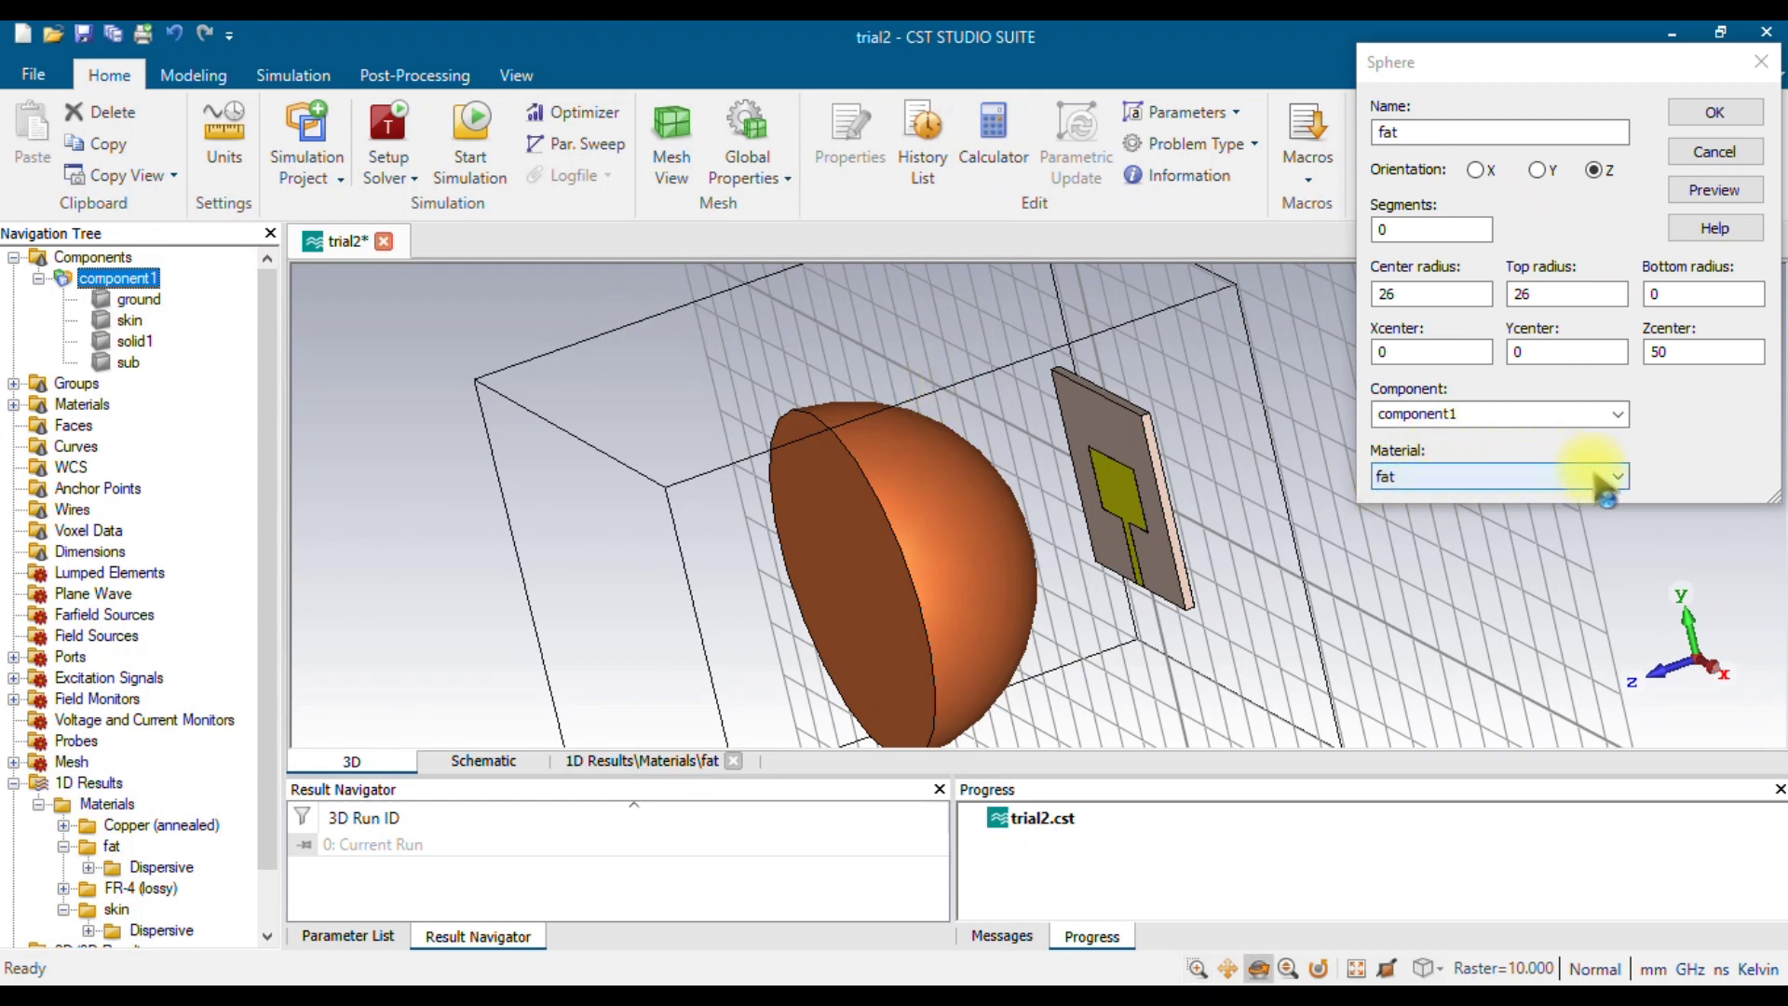
{"action": "left_click", "coordinate": [1722, 116]}
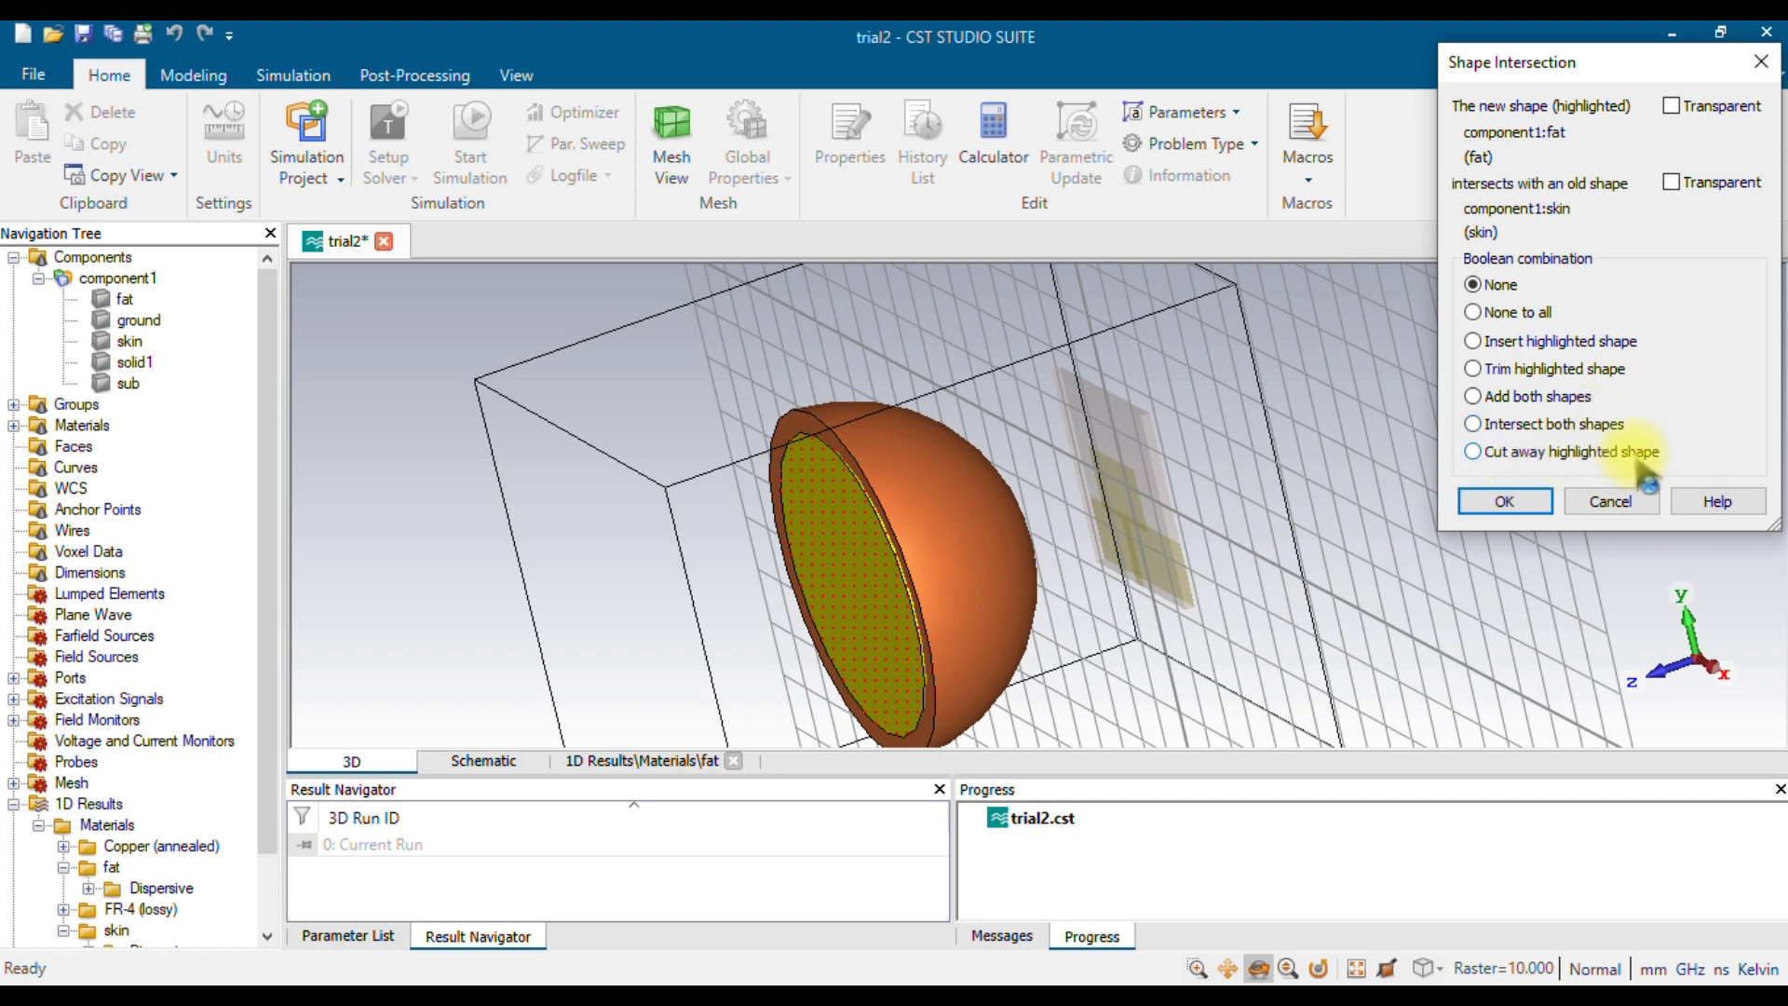
Resolve the intersection between the fat and skin spheres by inserting the highlighted fat shape.
{"action": "left_click", "coordinate": [1475, 343]}
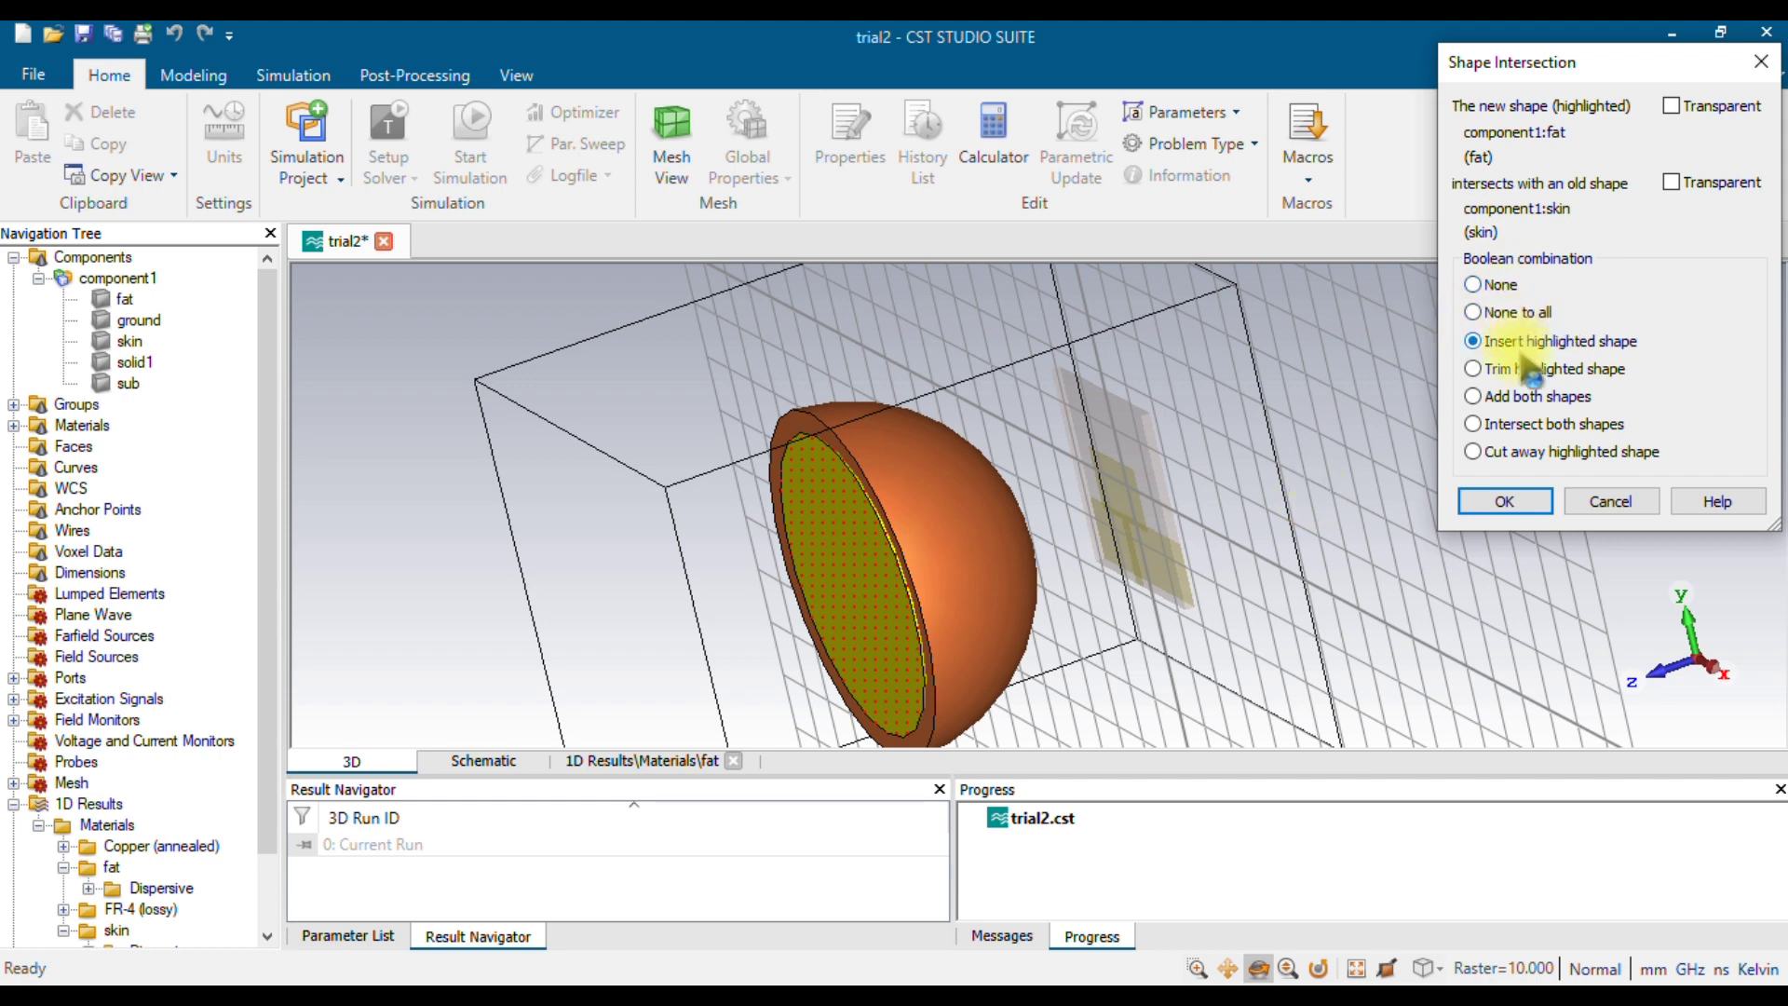
{"action": "left_click", "coordinate": [1500, 498]}
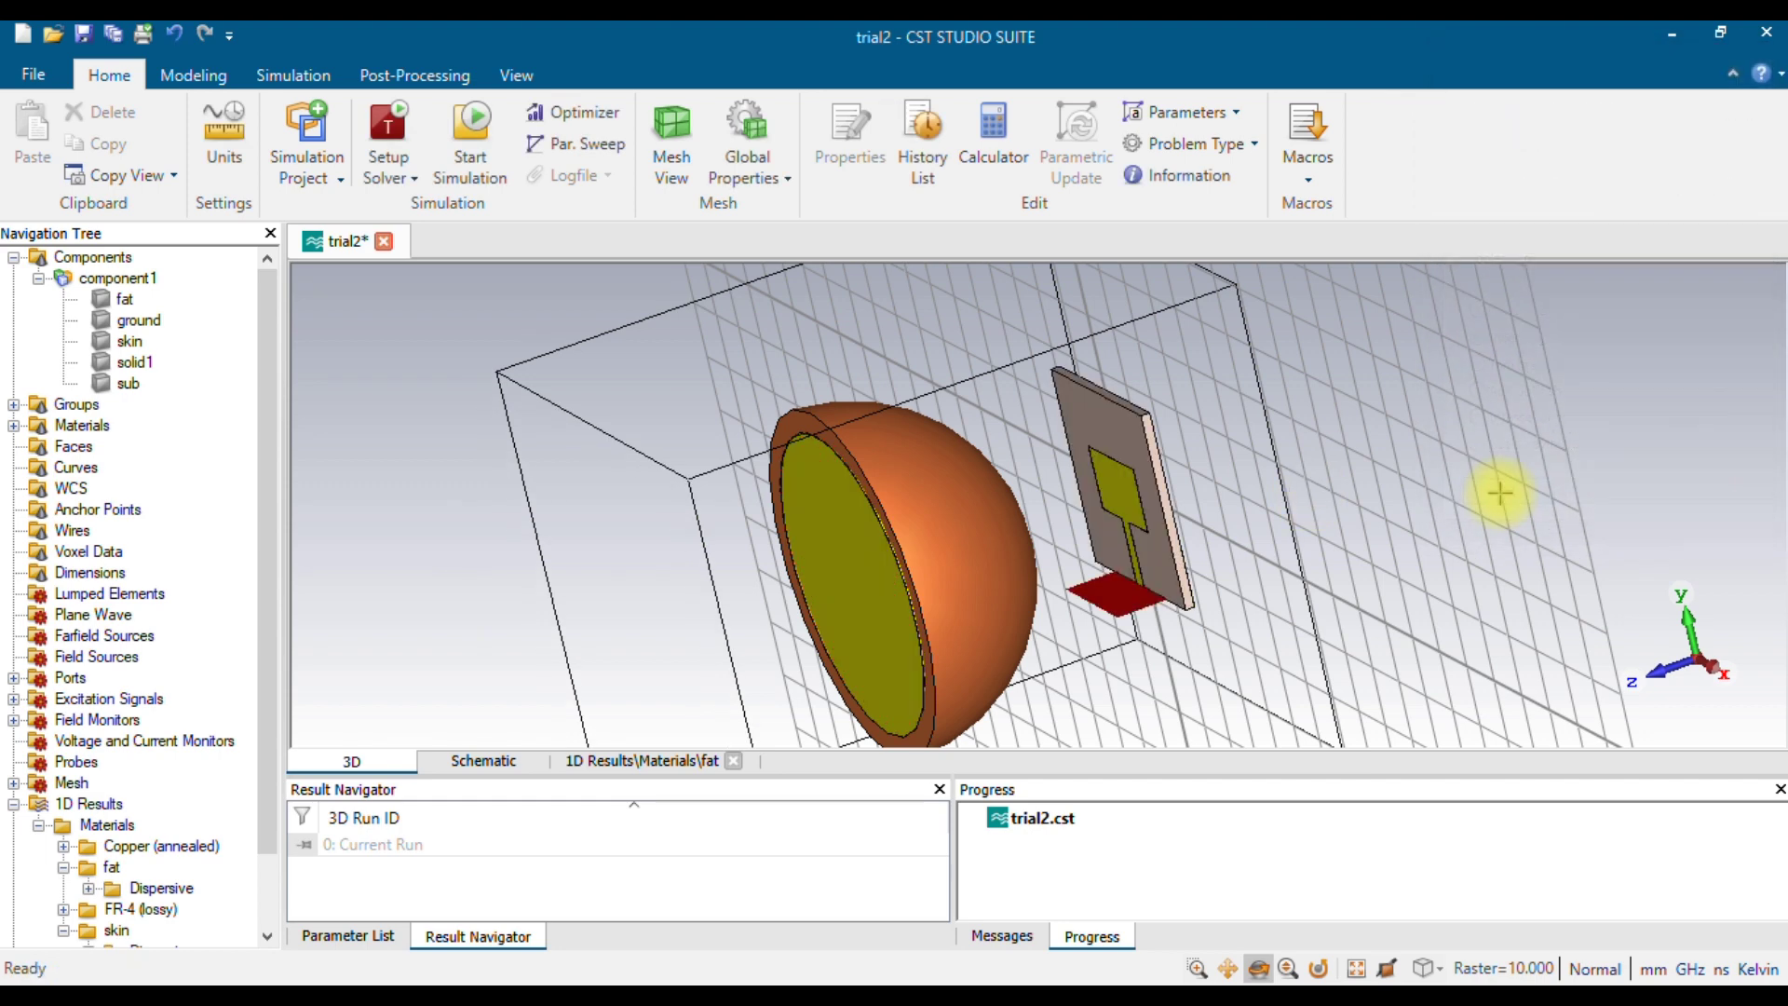
{"action": "left_click_drag", "start_coordinate": [1036, 536], "coordinate": [1329, 531]}
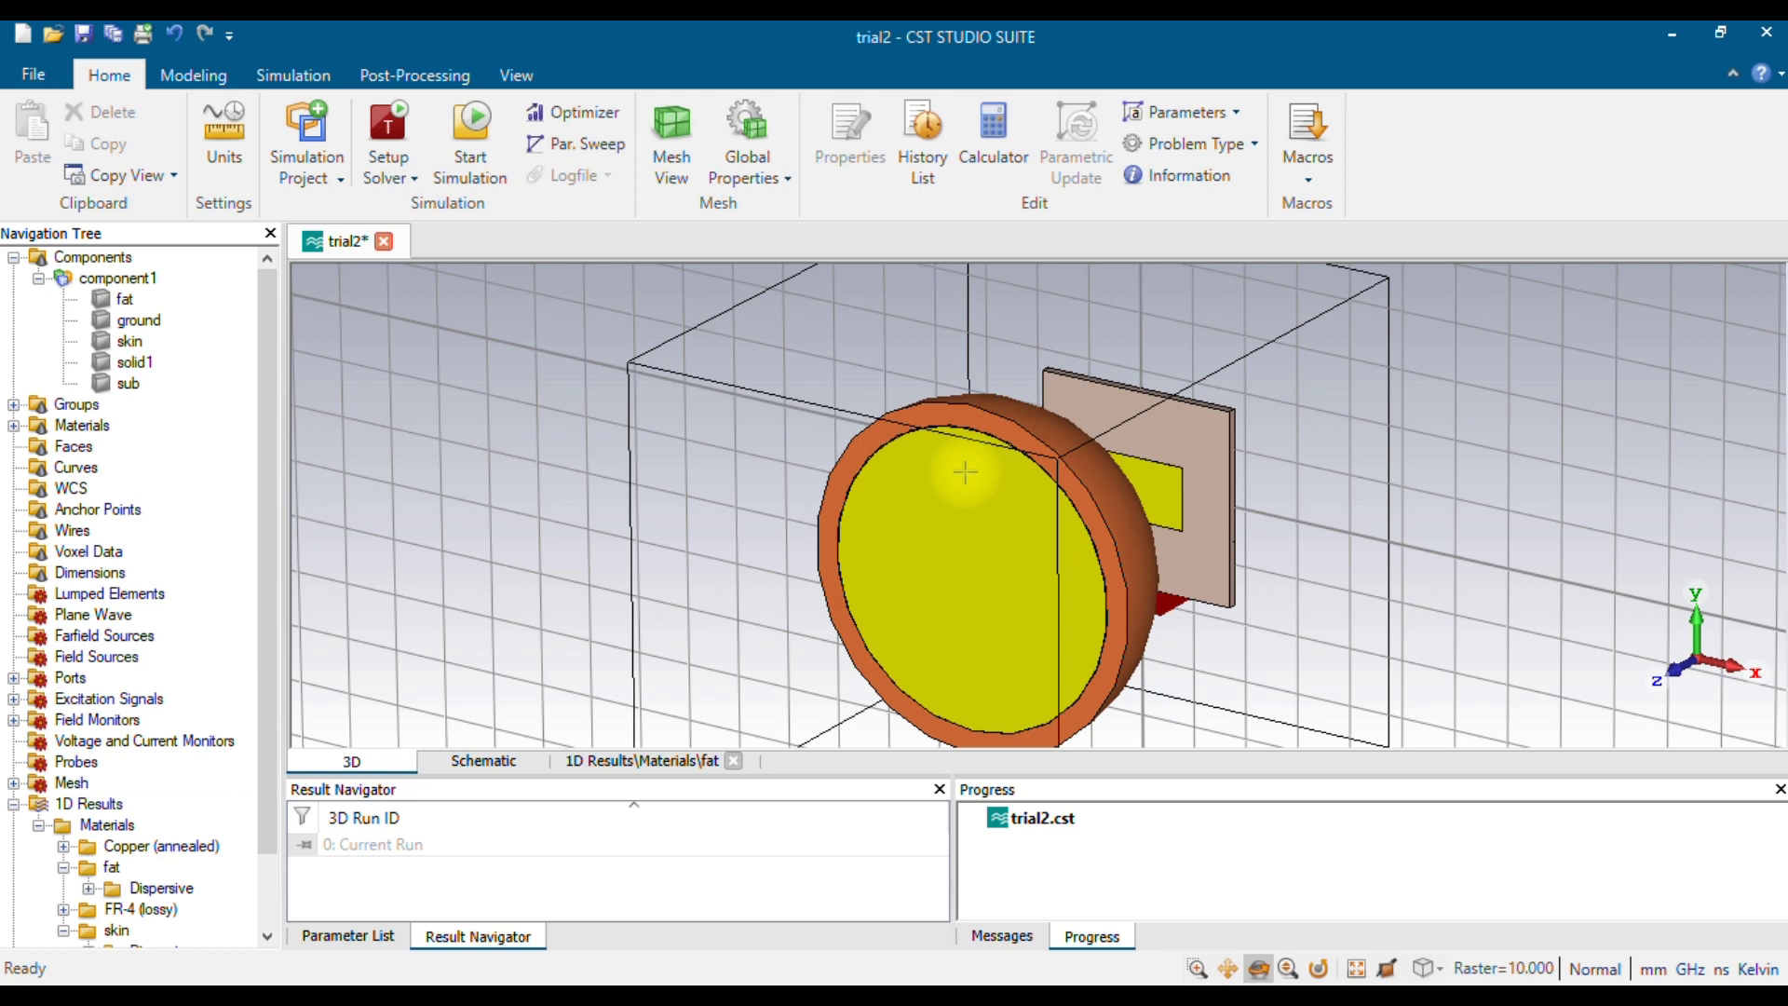
Start a new sphere by entering its parameters numerically and name it tumor.
{"action": "left_click", "coordinate": [193, 74]}
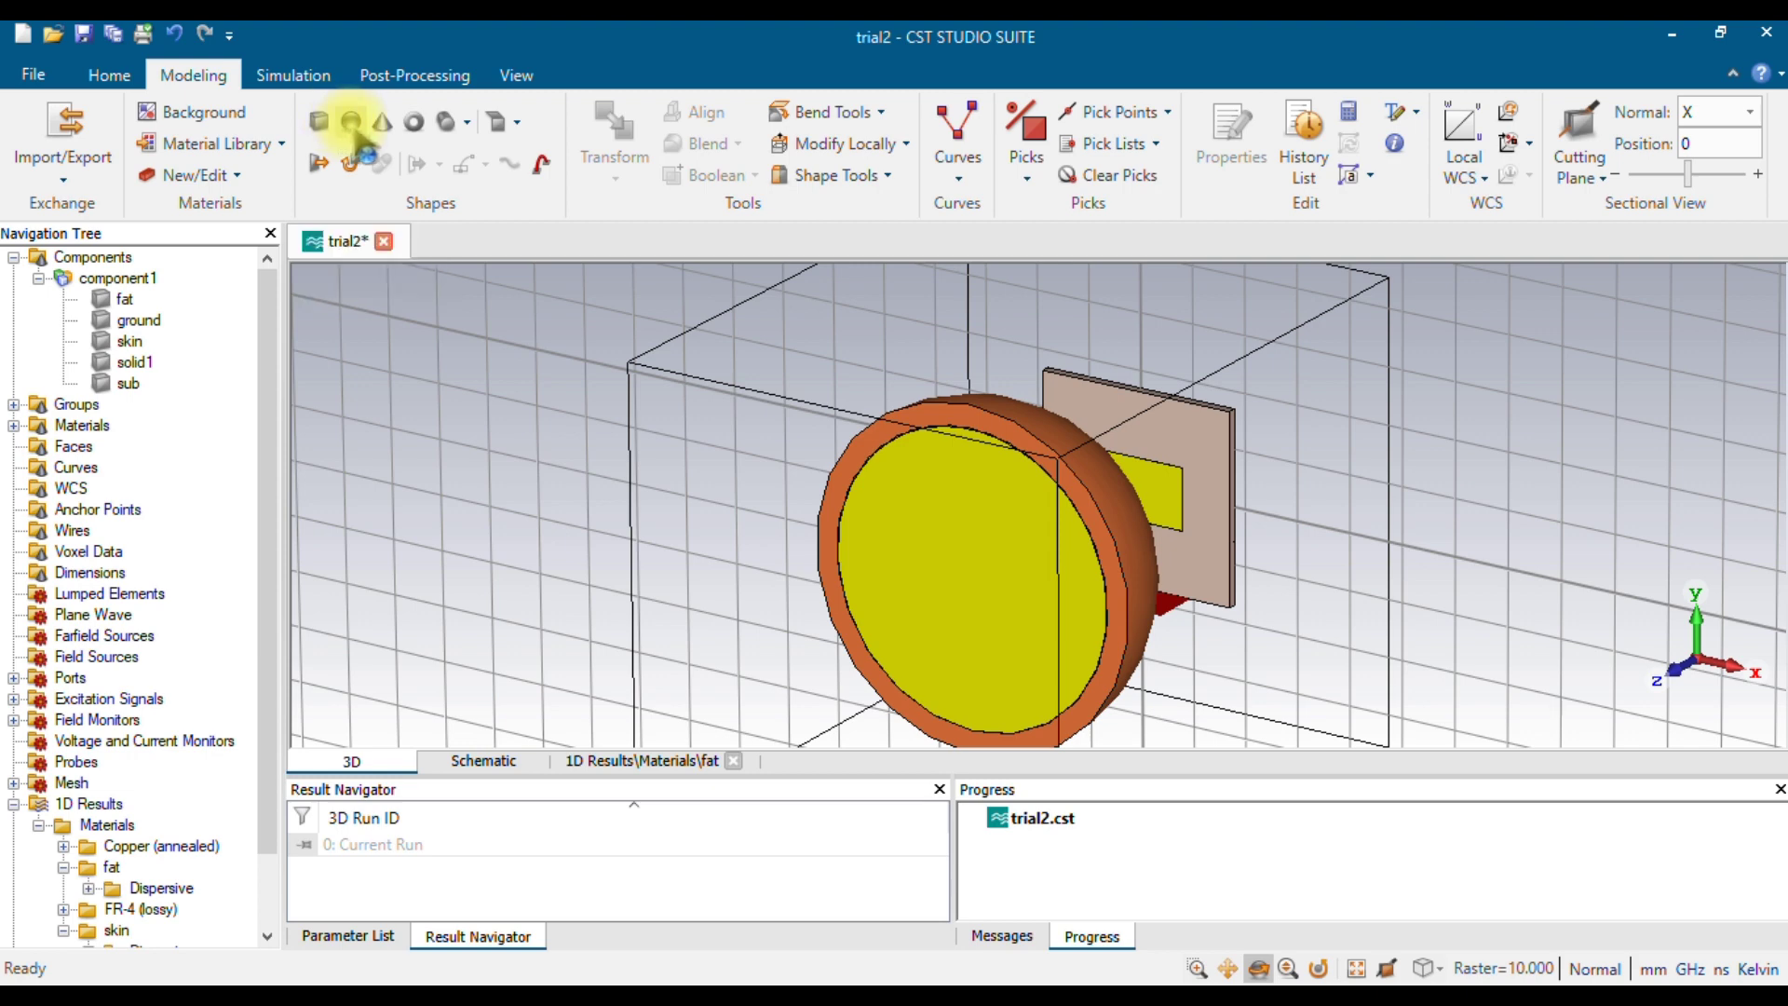
{"action": "left_click", "coordinate": [350, 122]}
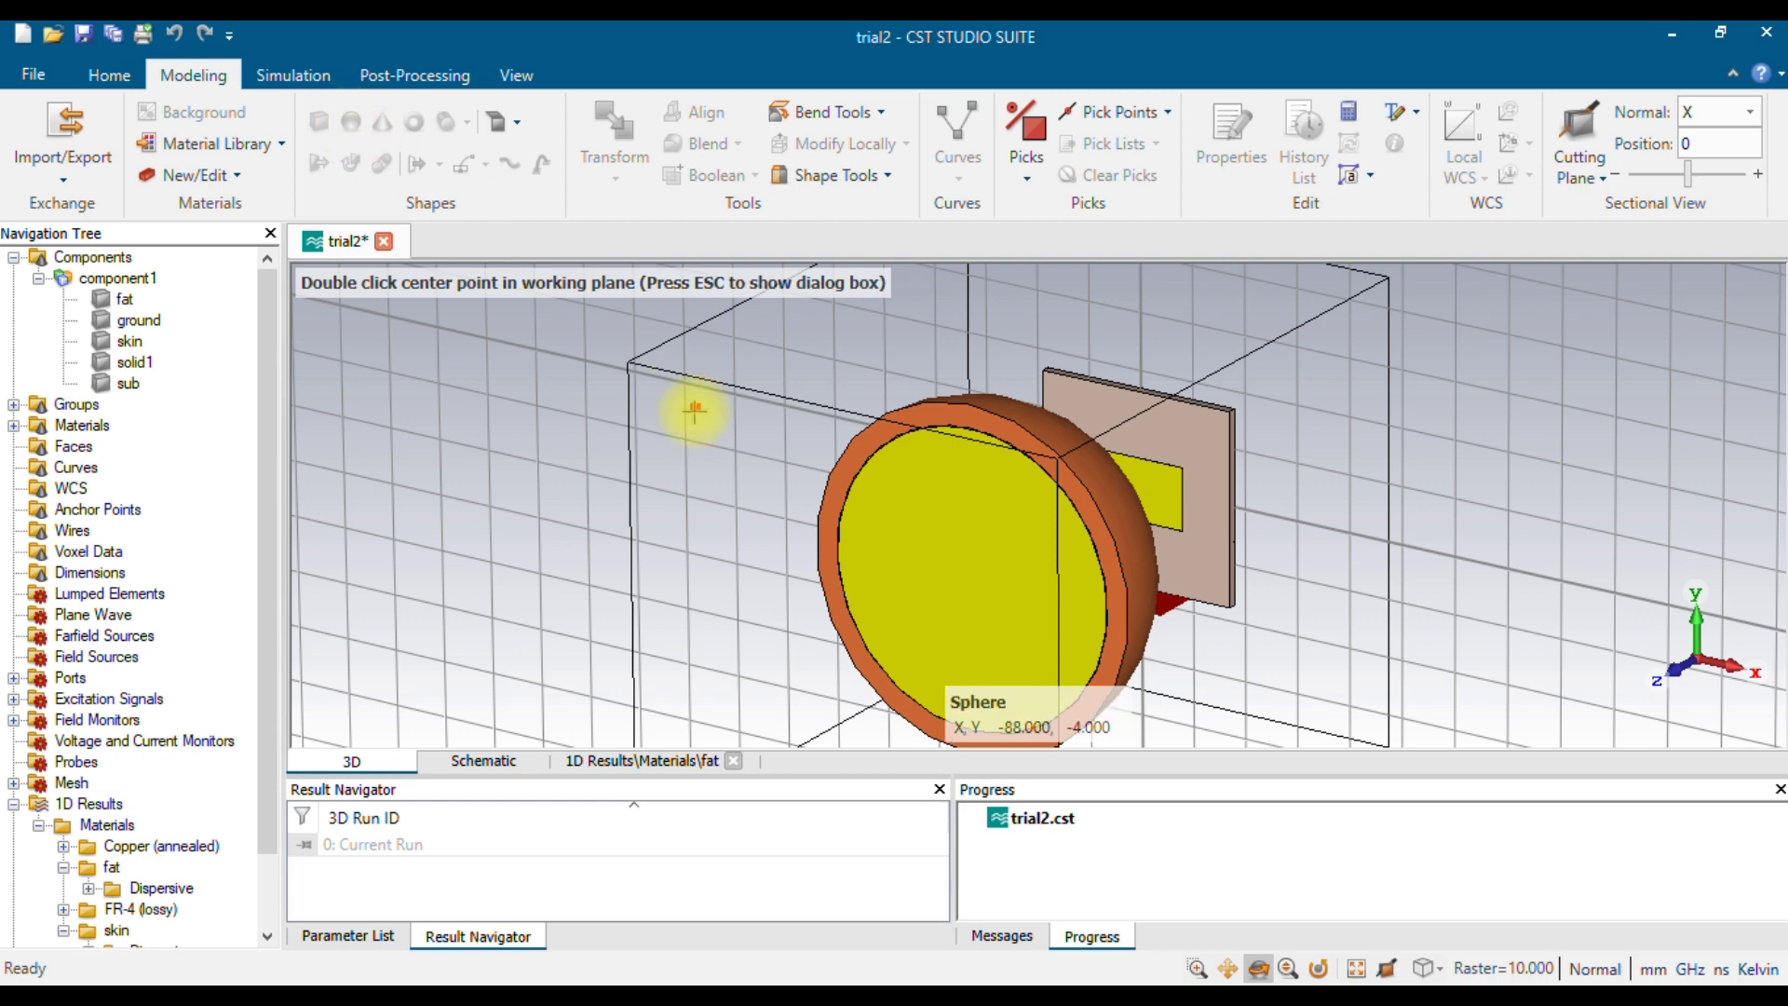
{"action": "key", "text": "Escape"}
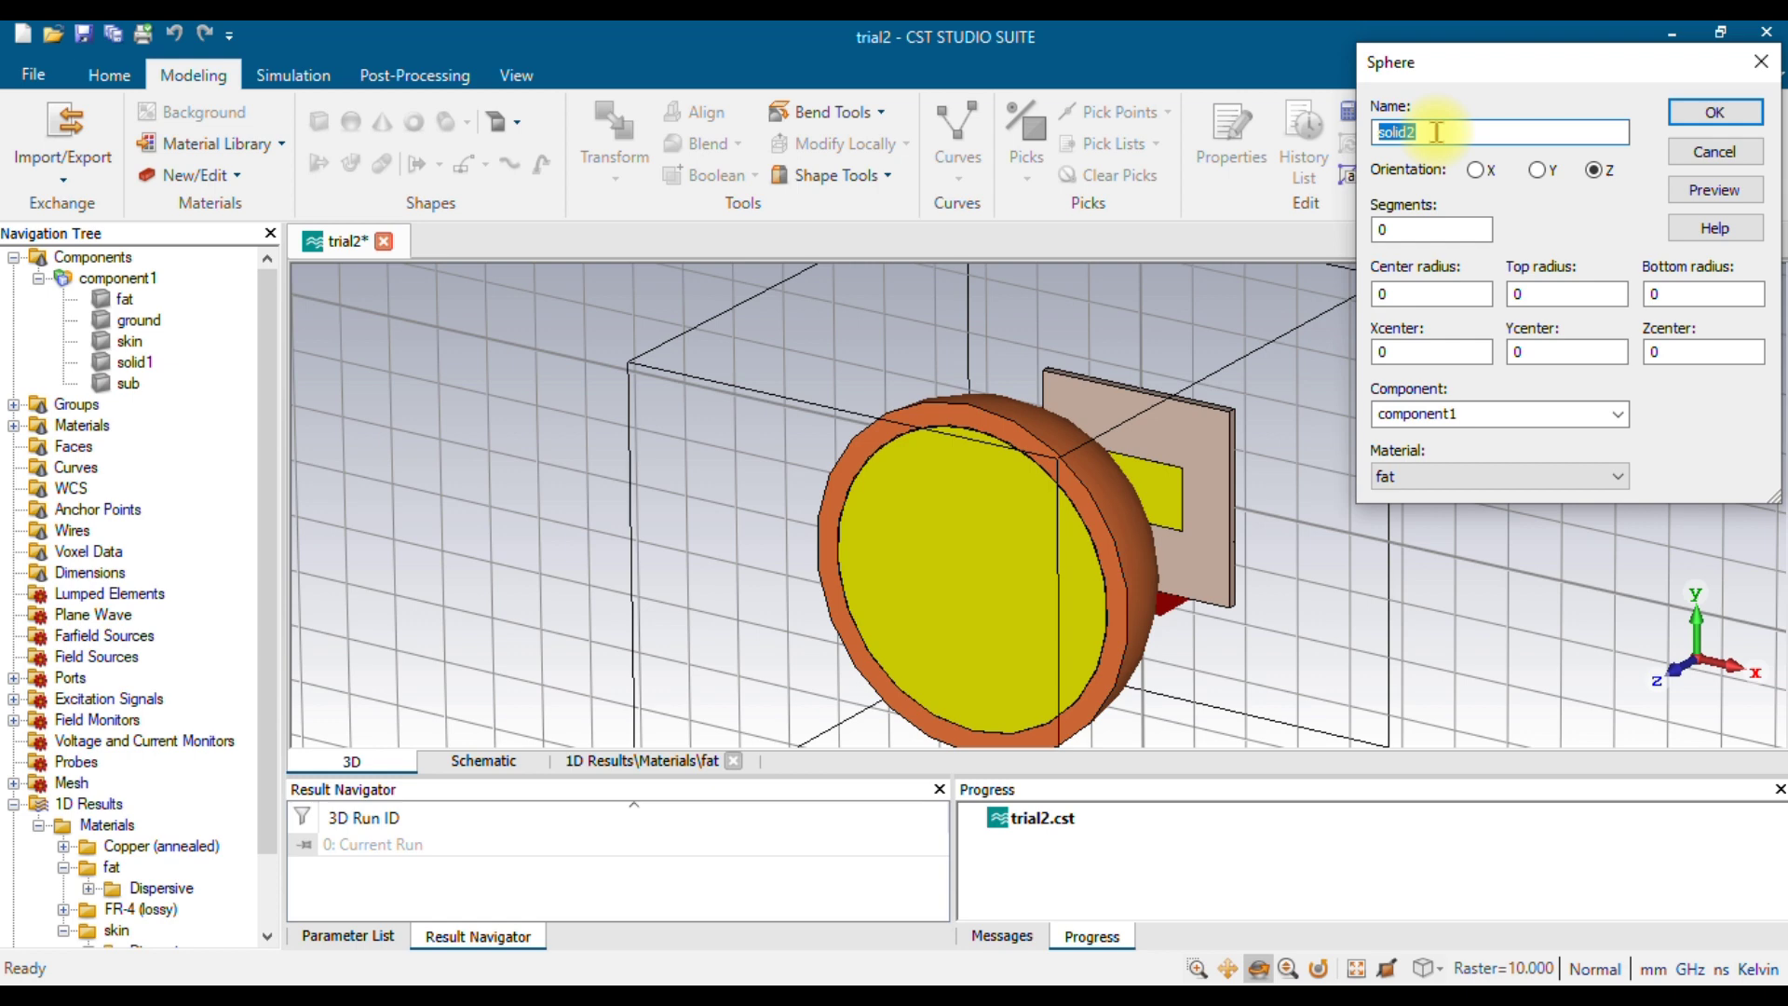
{"action": "key", "text": "BackSpace"}
{"action": "type", "text": "tumor"}
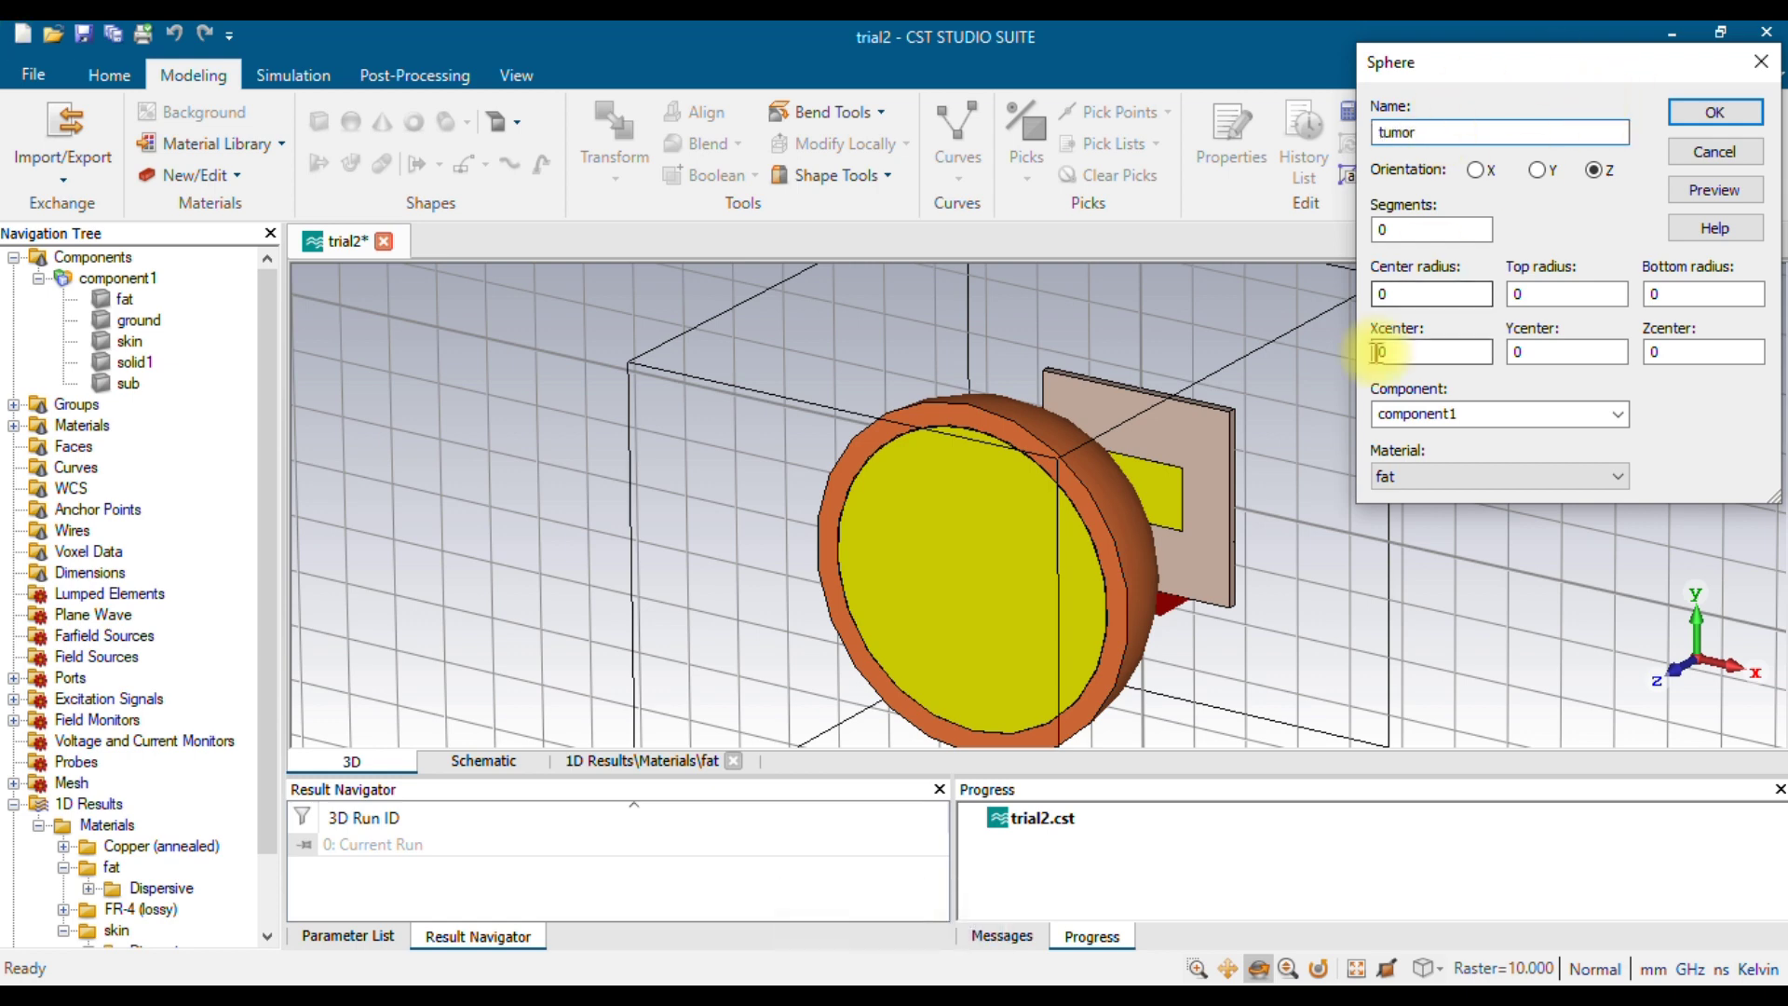
Set the tumor sphere's center radius to 5mm and its top radius to 0.
{"action": "left_click", "coordinate": [1443, 297]}
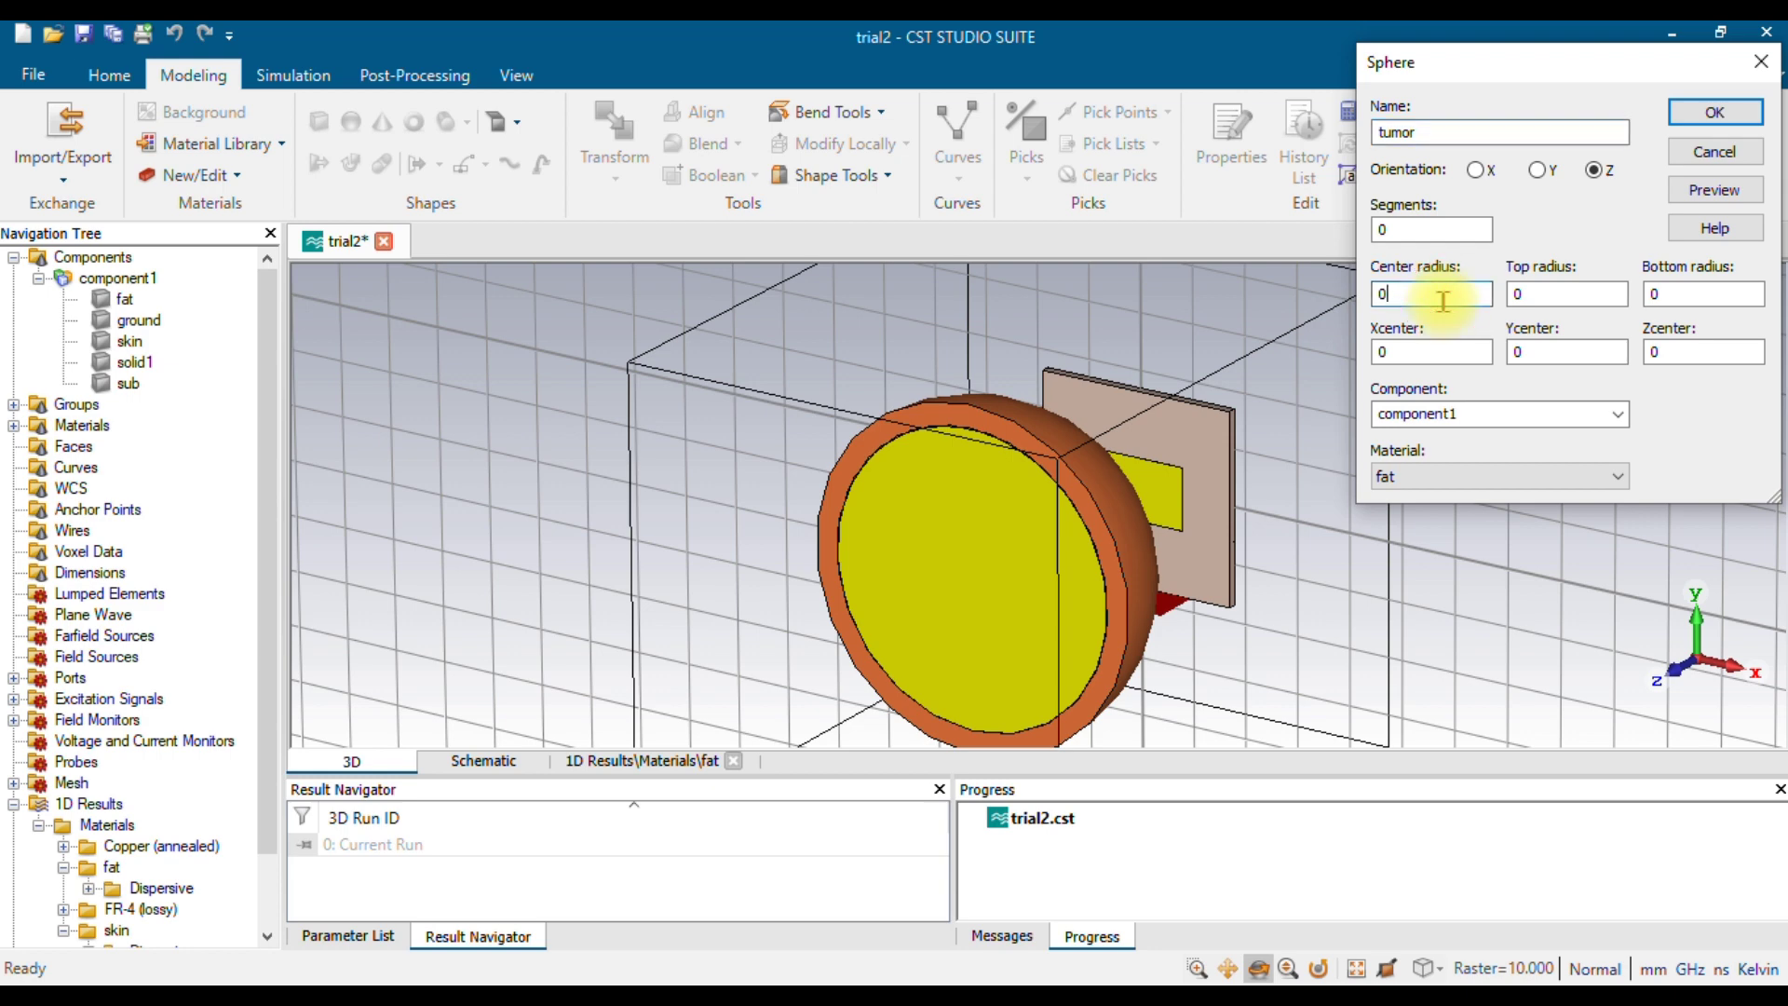
{"action": "key", "text": "BackSpace"}
{"action": "type", "text": "5mm"}
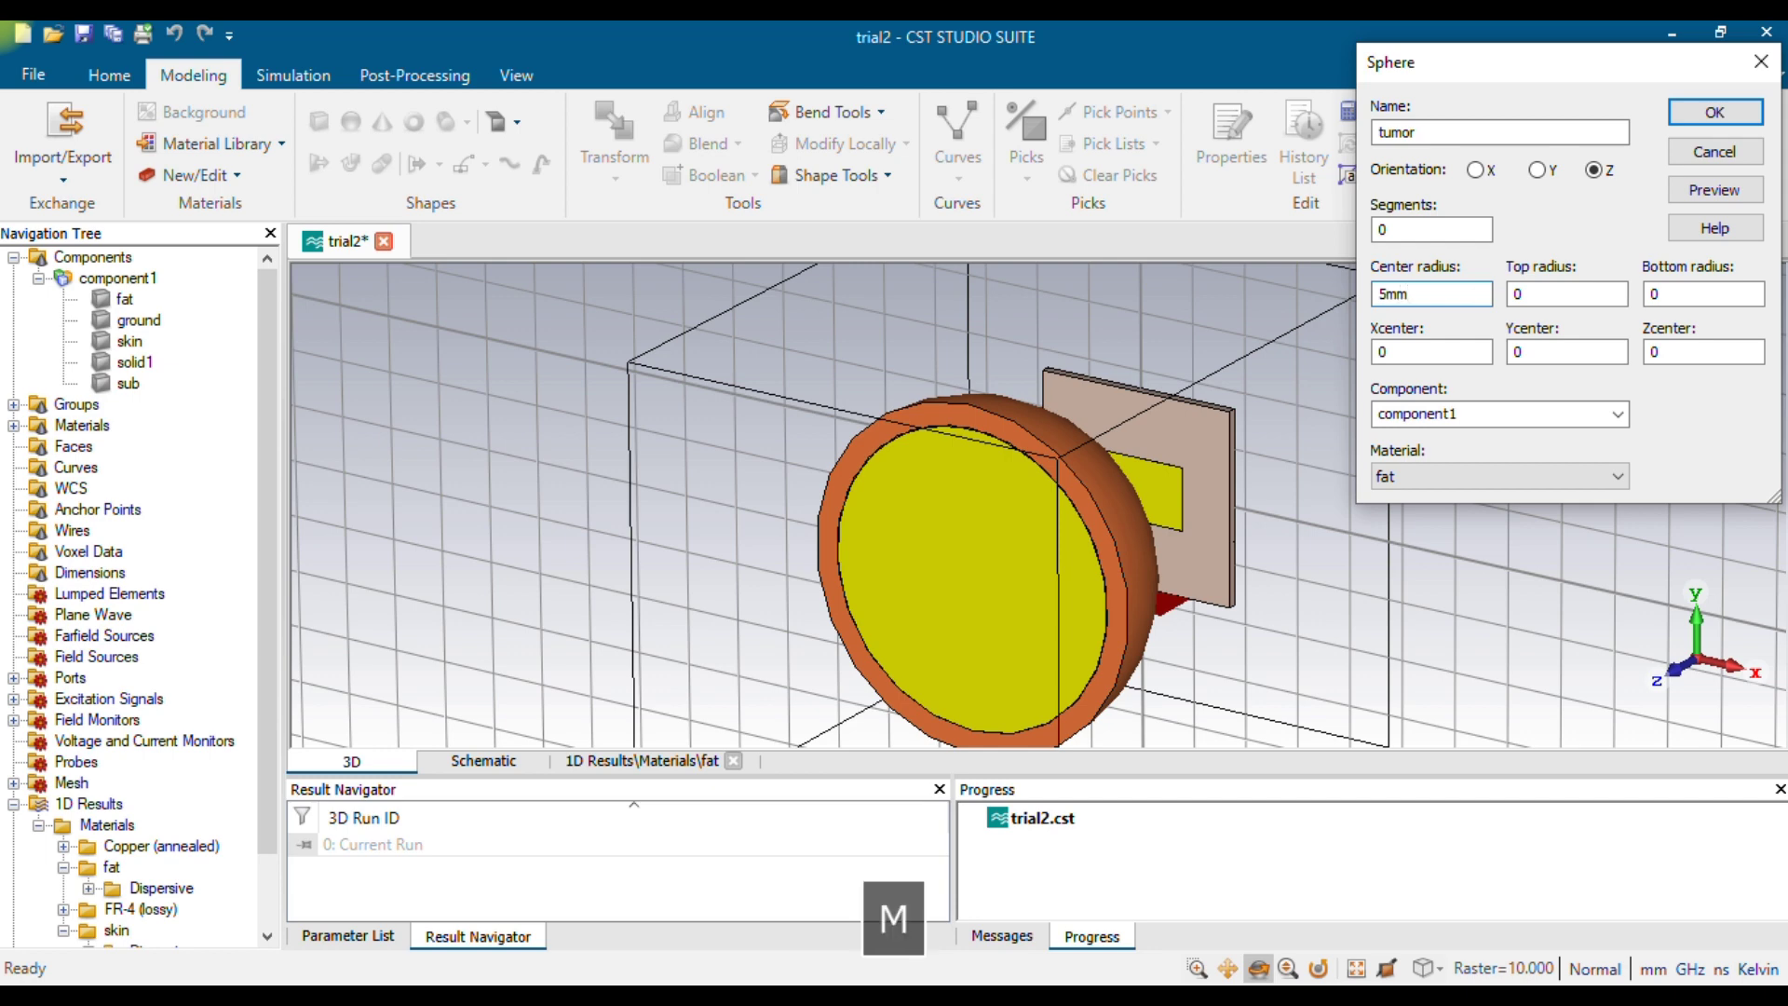
{"action": "left_click", "coordinate": [1588, 294]}
{"action": "key", "text": "BackSpace"}
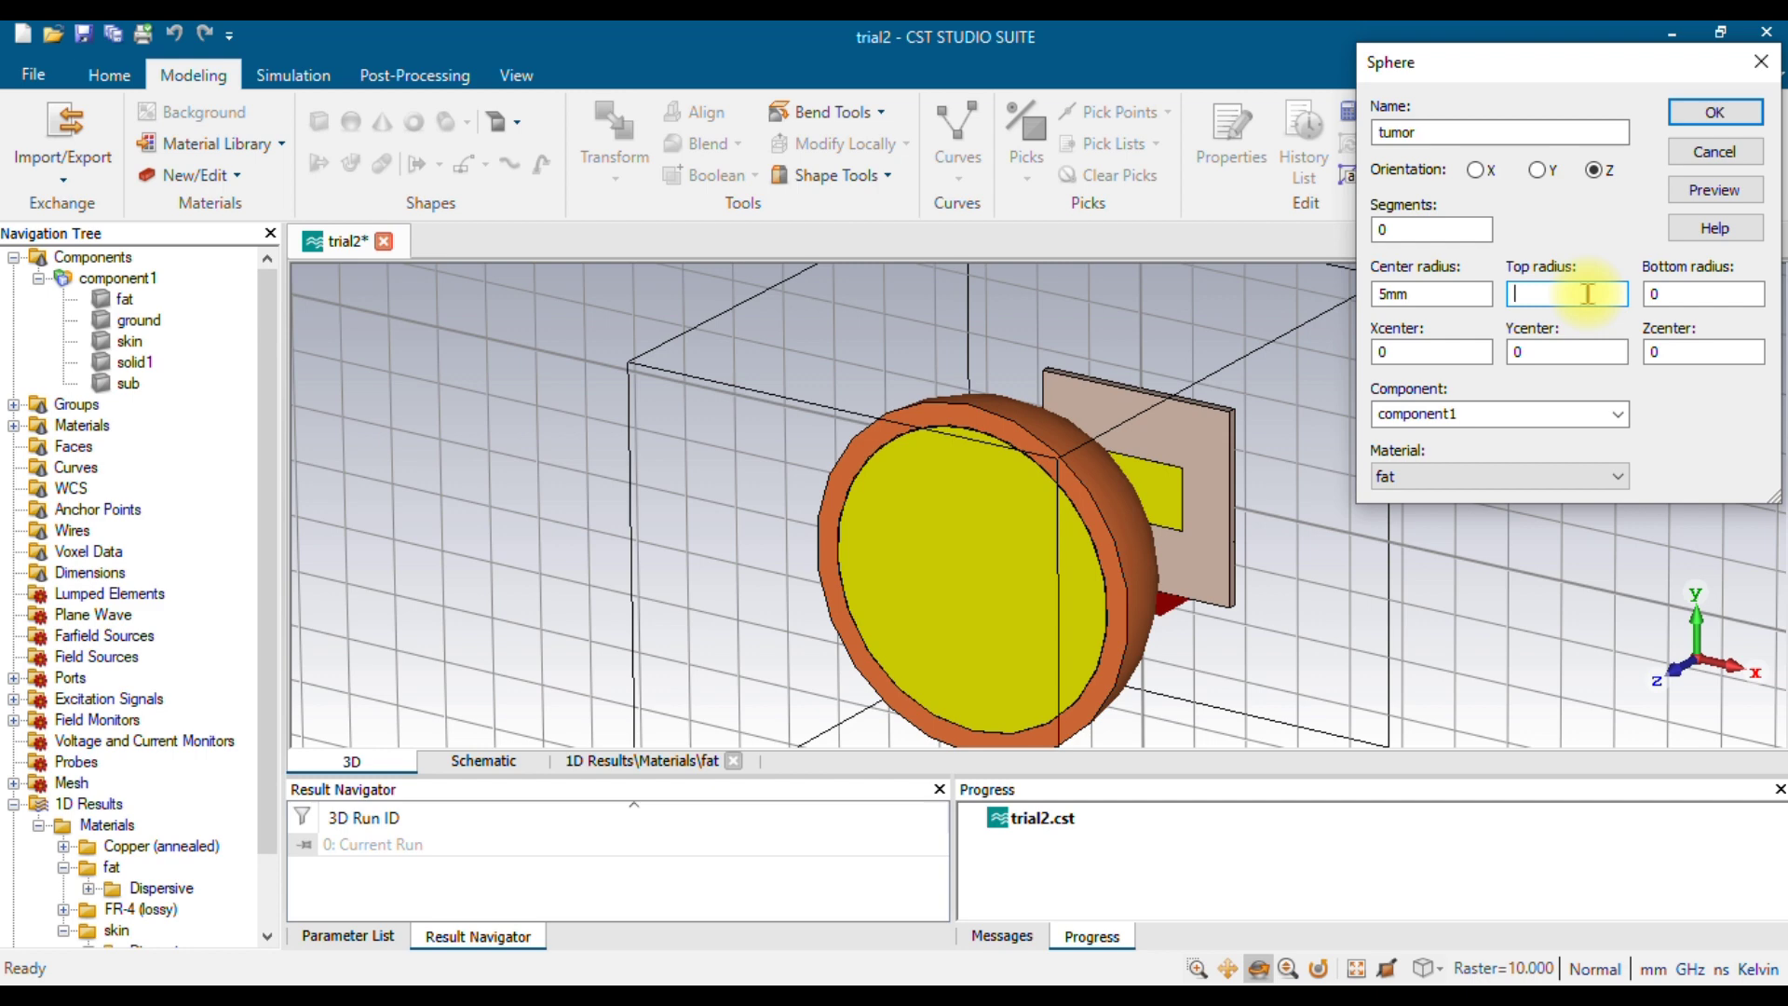
{"action": "type", "text": "0"}
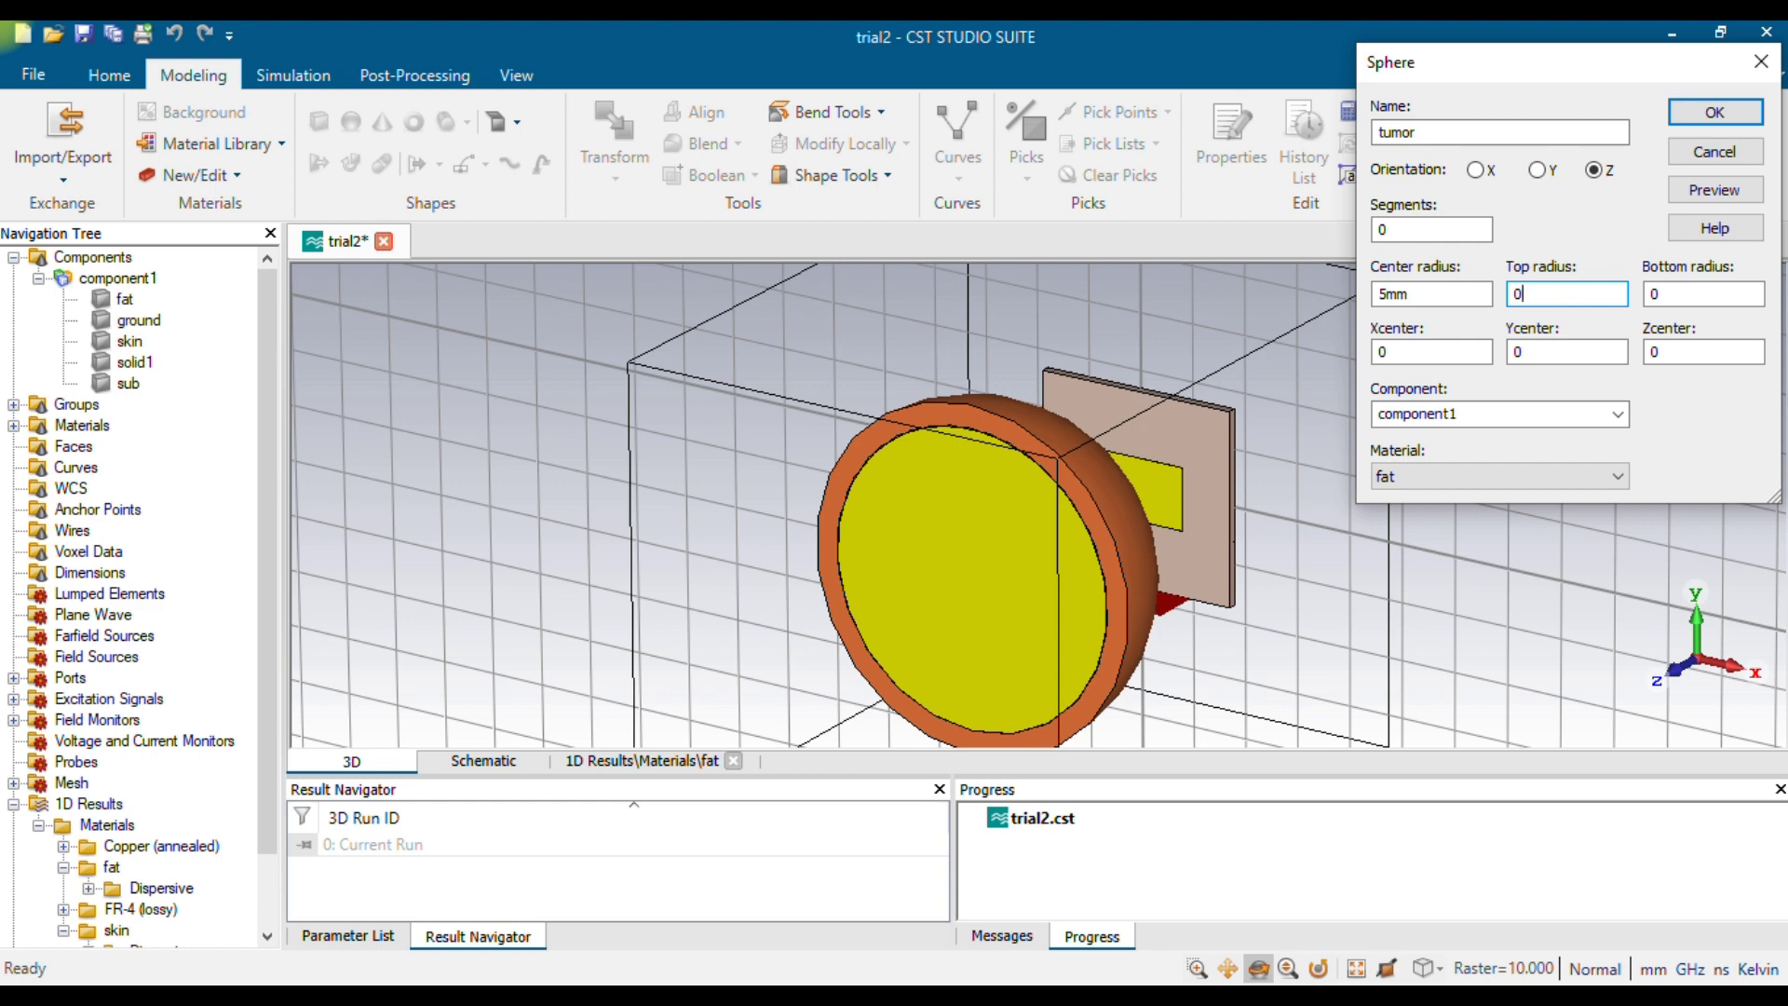
Set the tumor sphere's Z center to 50 and request a preview.
{"action": "left_click", "coordinate": [1461, 350]}
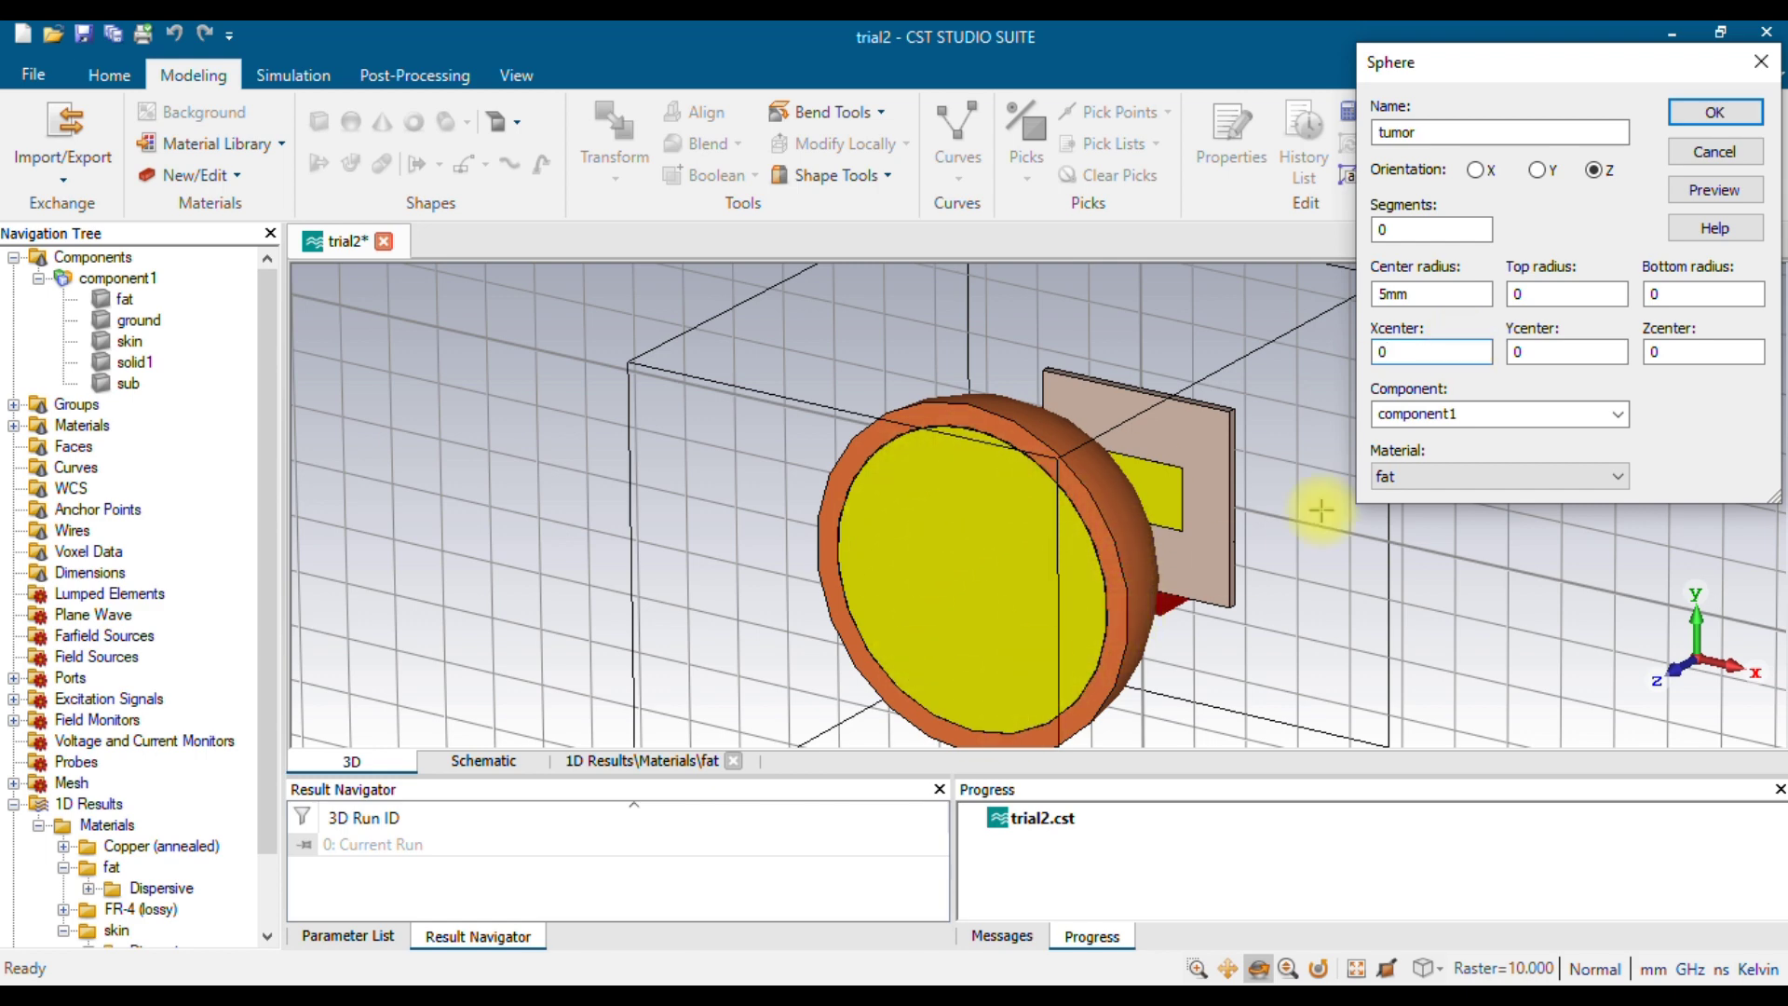
{"action": "left_click", "coordinate": [1455, 352]}
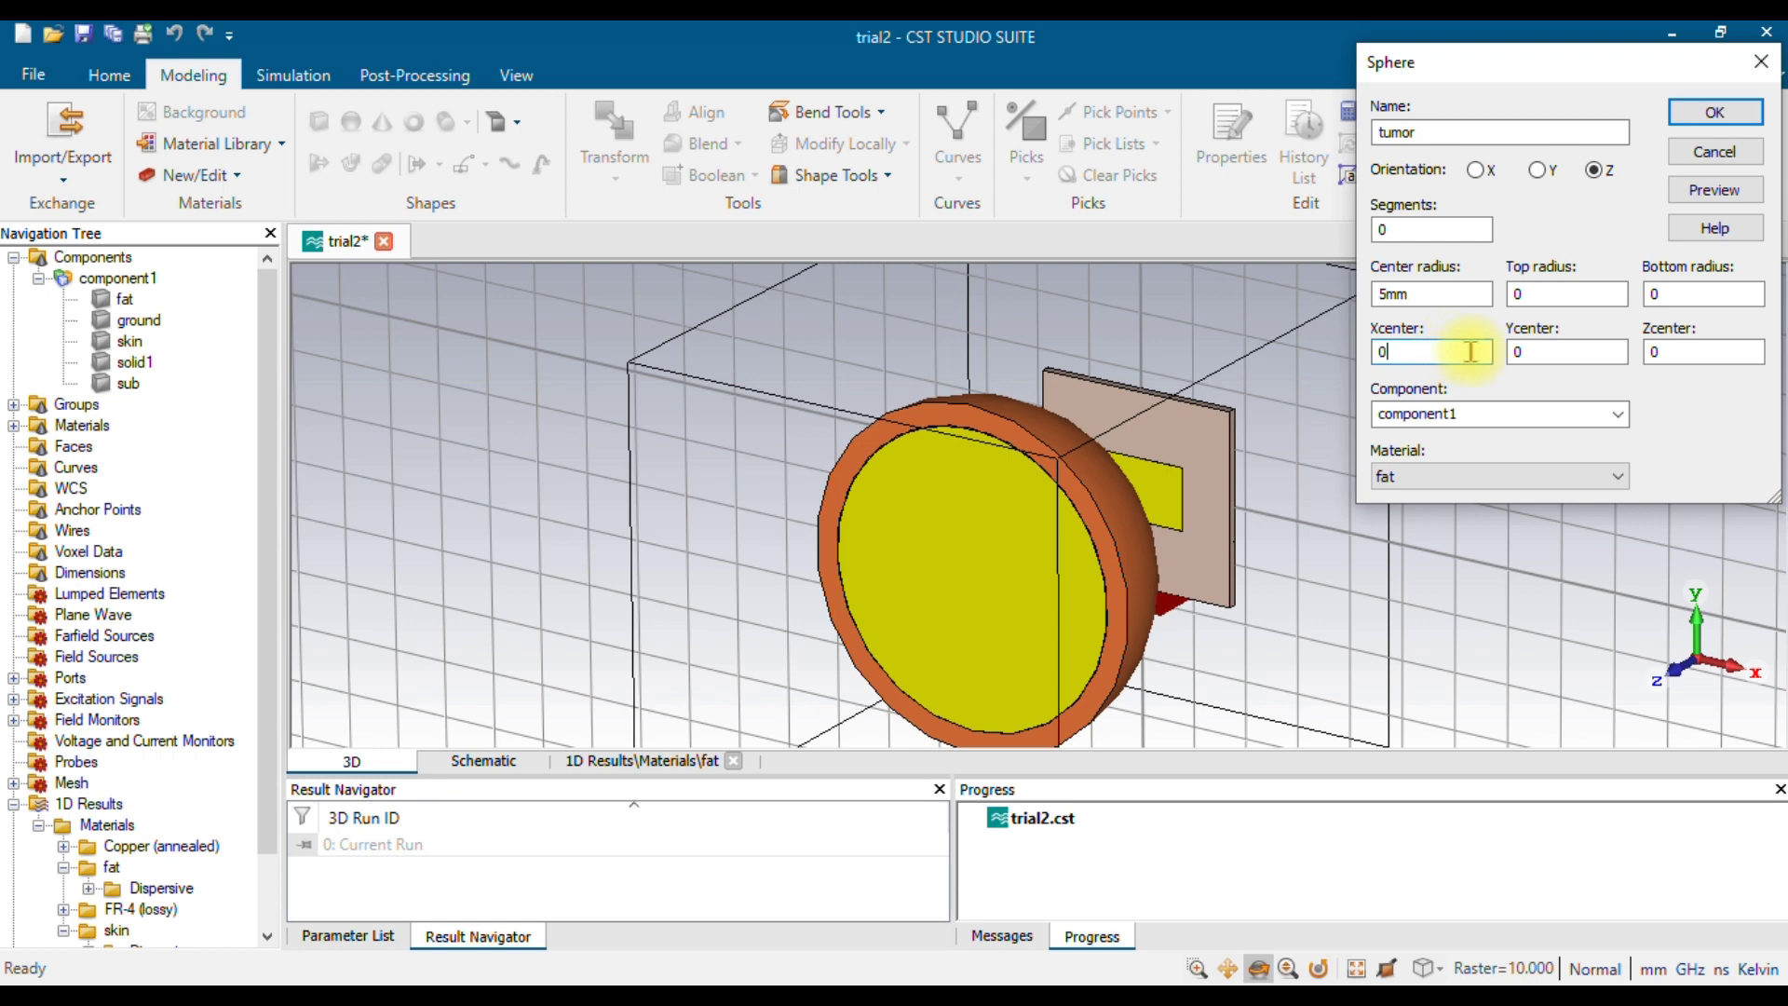
{"action": "left_click", "coordinate": [1685, 352]}
{"action": "key", "text": "BackSpace"}
{"action": "type", "text": "50"}
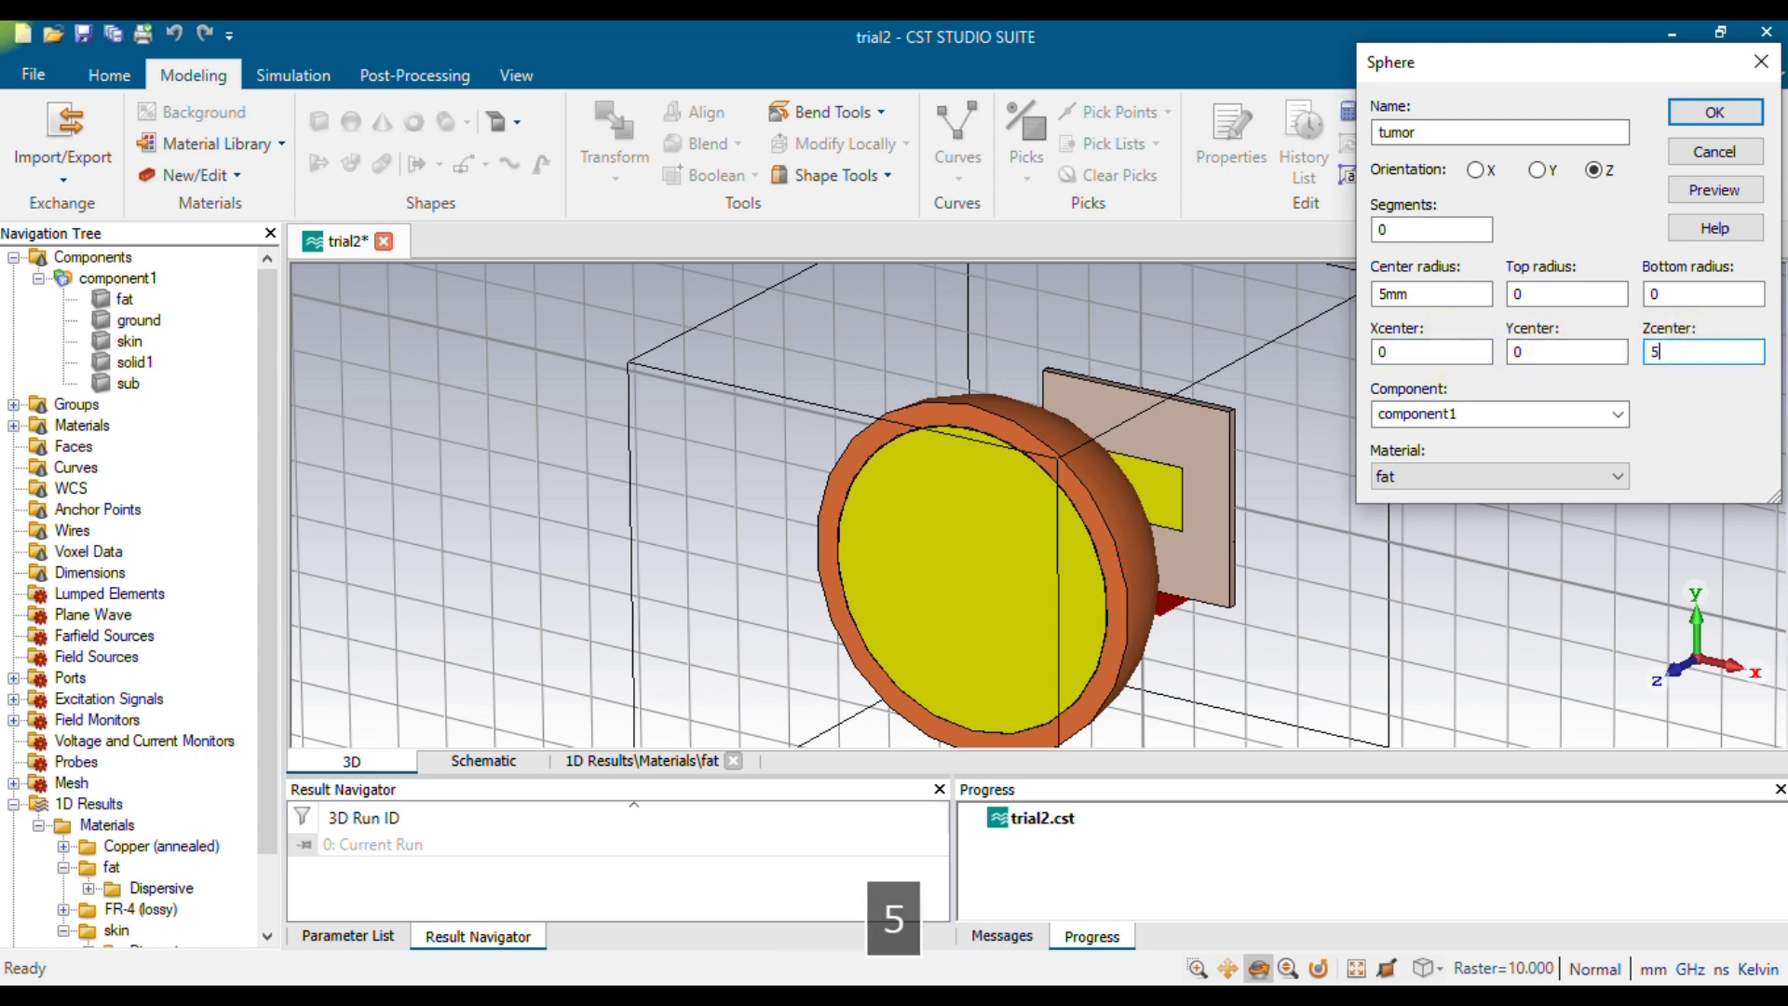
{"action": "left_click", "coordinate": [1715, 189]}
{"action": "key", "text": "Return"}
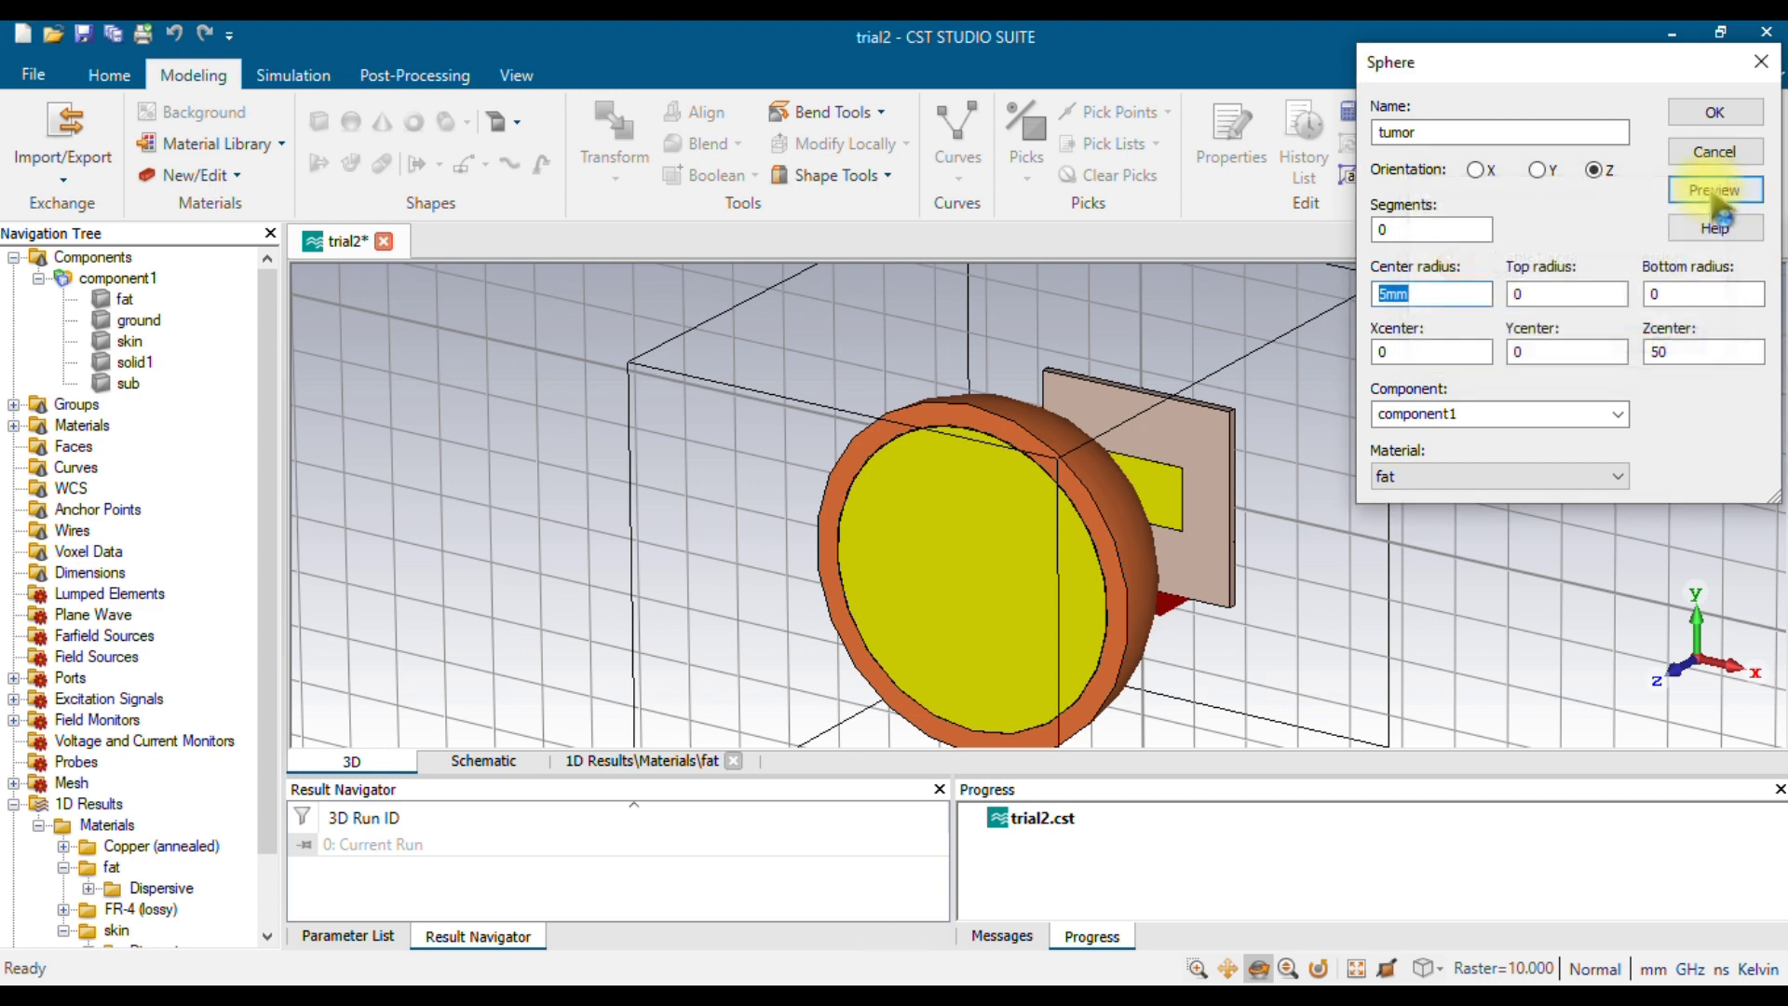
Remove the unit from the tumor sphere's center radius, leaving 5, and preview the sphere.
{"action": "left_click", "coordinate": [1423, 296]}
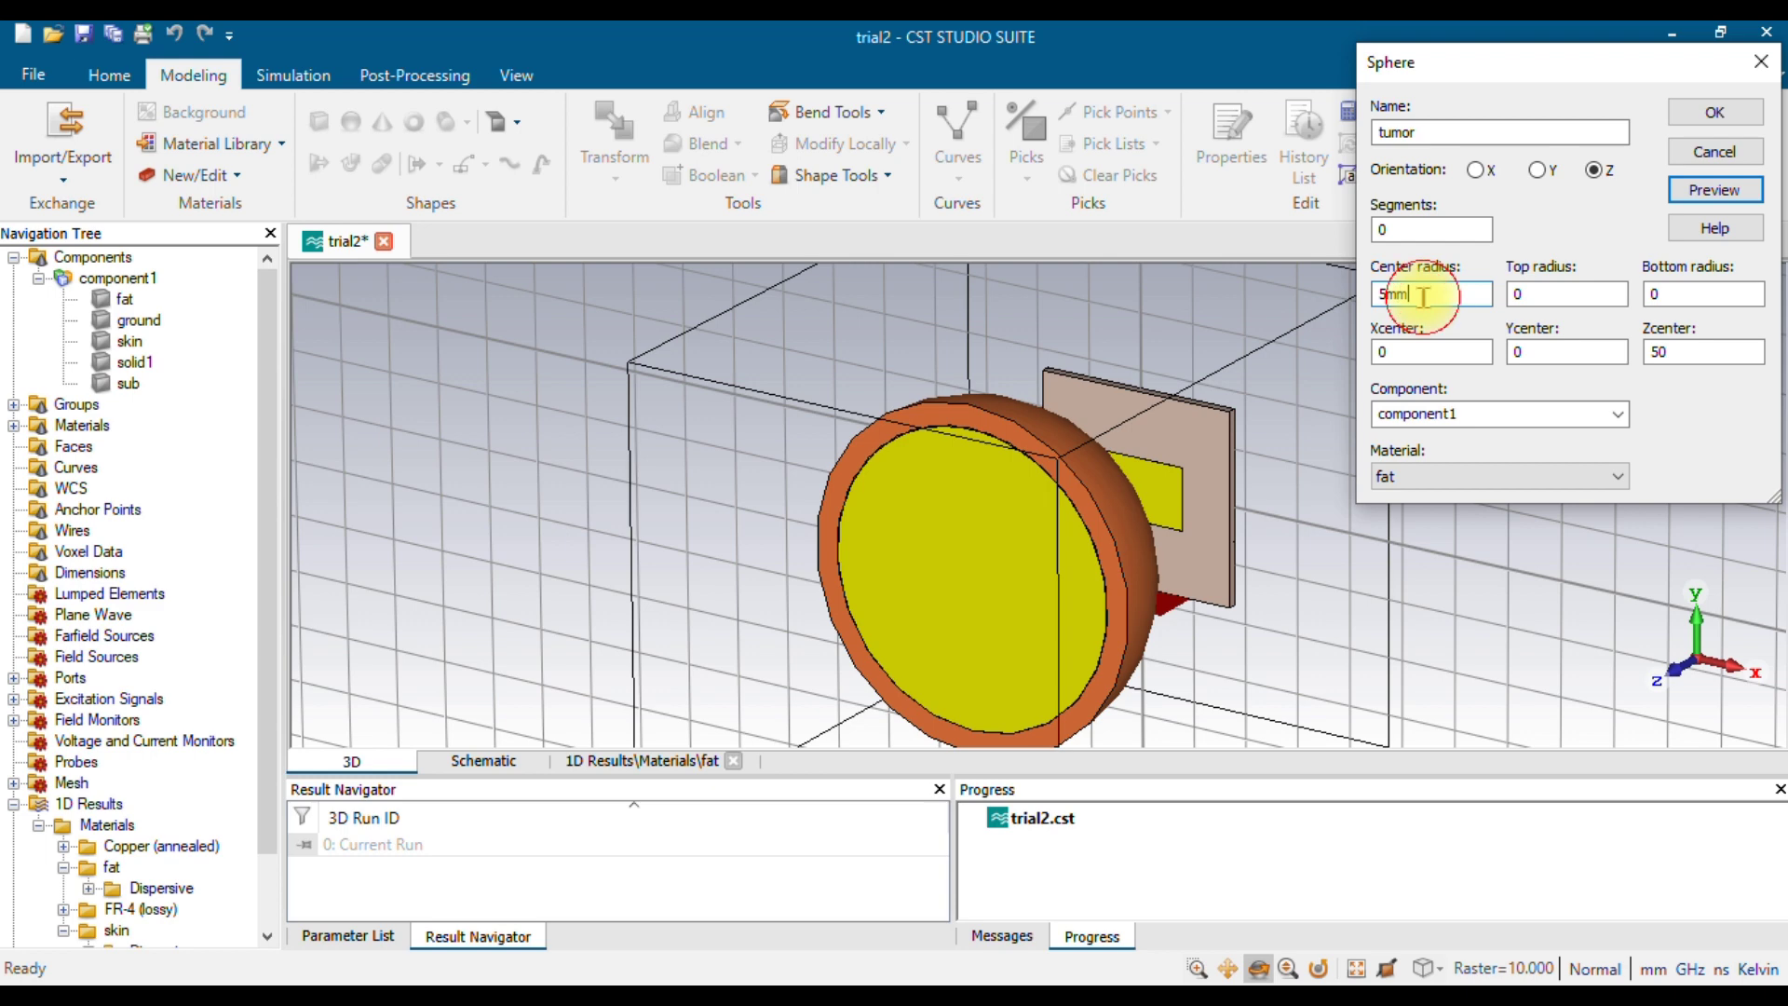
{"action": "key", "text": "BackSpace"}
{"action": "key", "text": "BackSpace"}
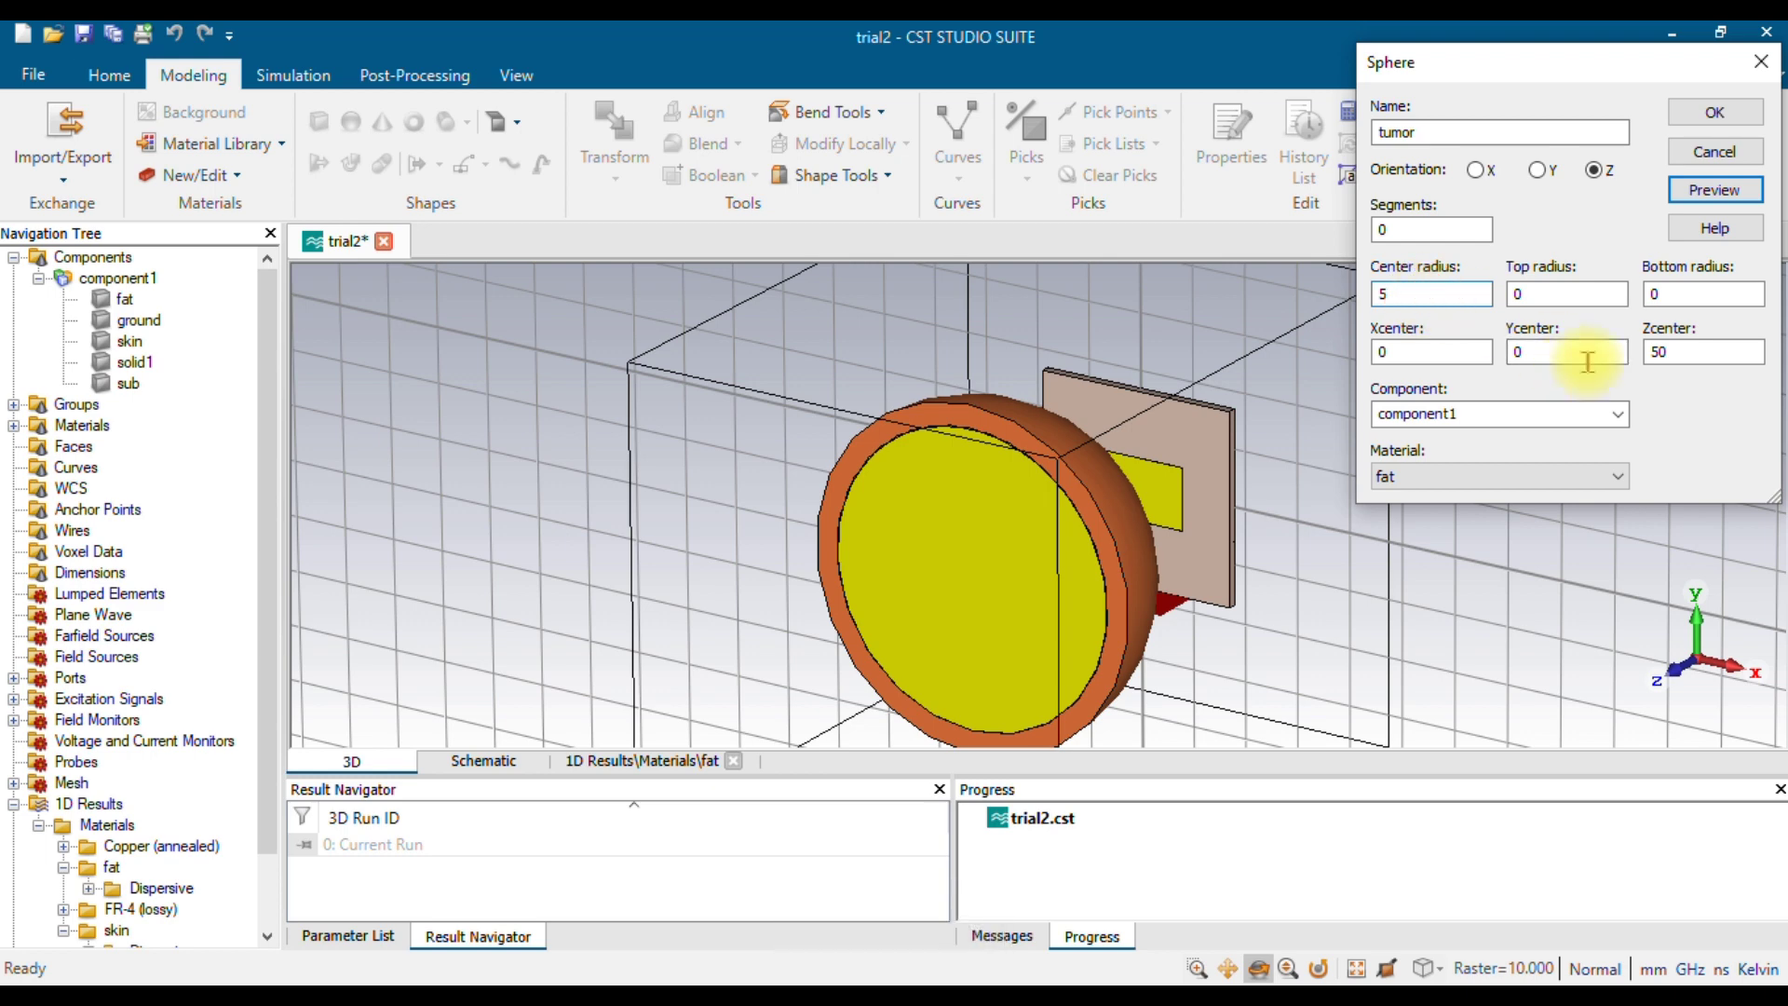
{"action": "left_click", "coordinate": [1745, 194]}
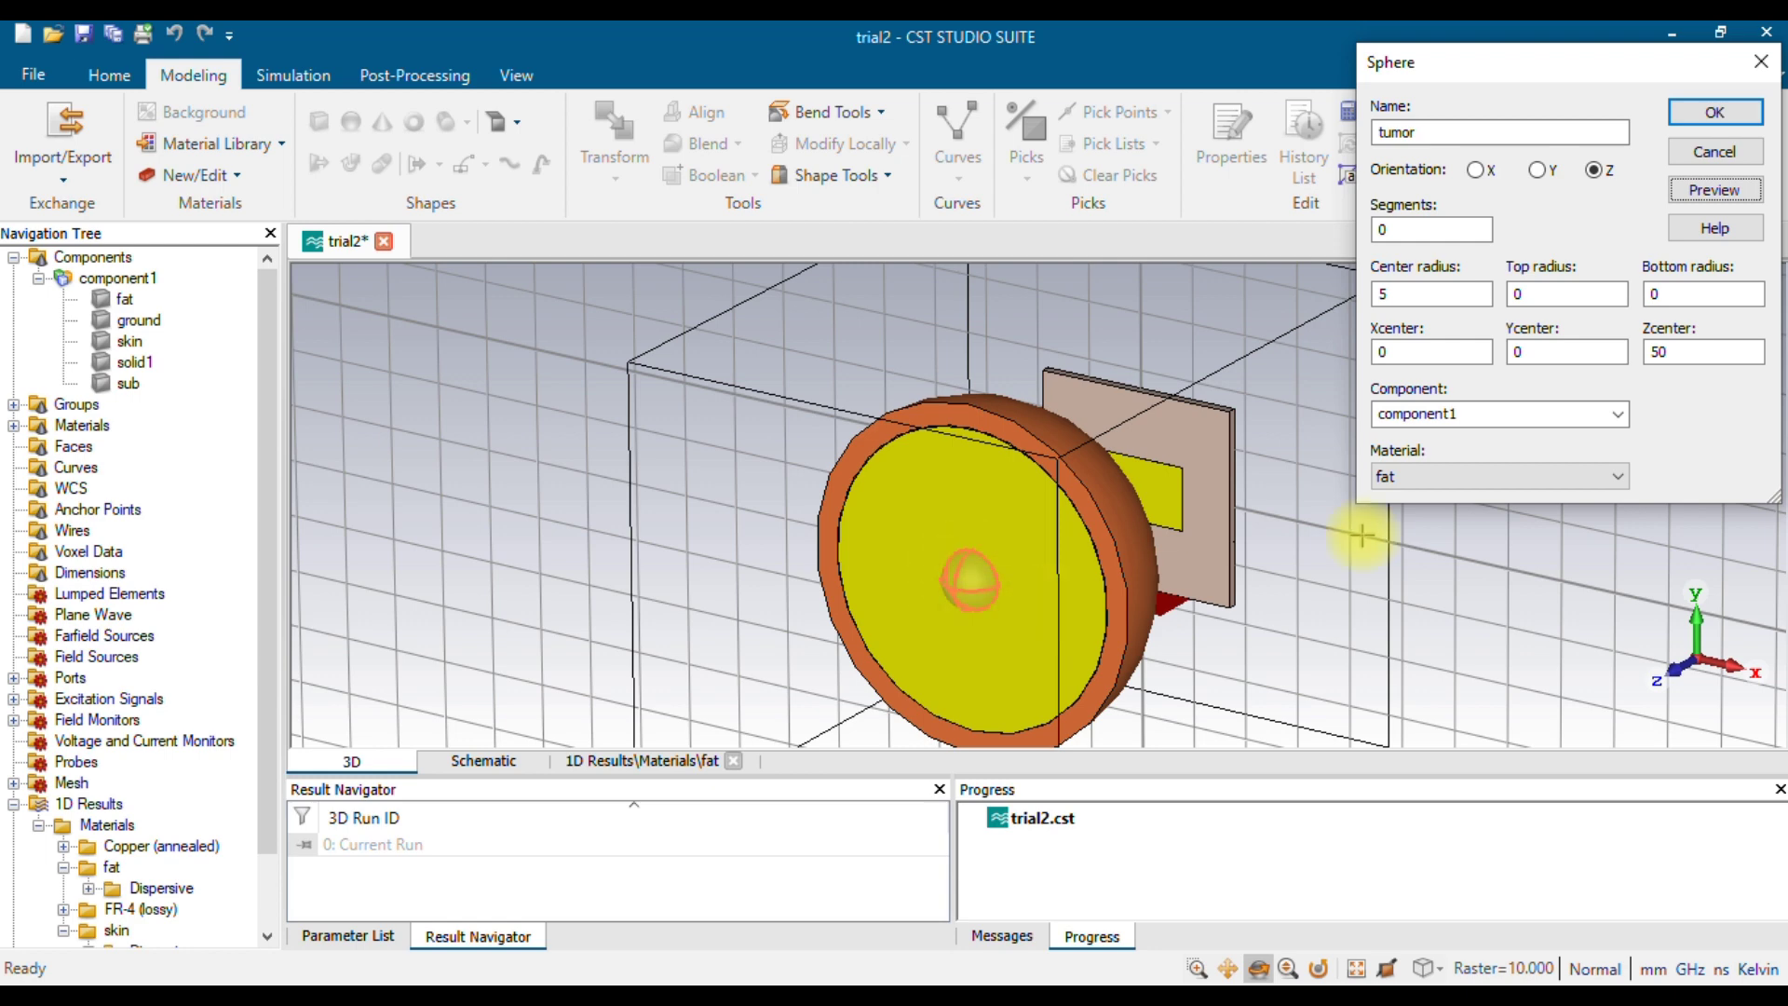
Set the tumor sphere's X center to 10 and preview its position.
{"action": "left_click", "coordinate": [1429, 352]}
{"action": "key", "text": "BackSpace"}
{"action": "type", "text": "10"}
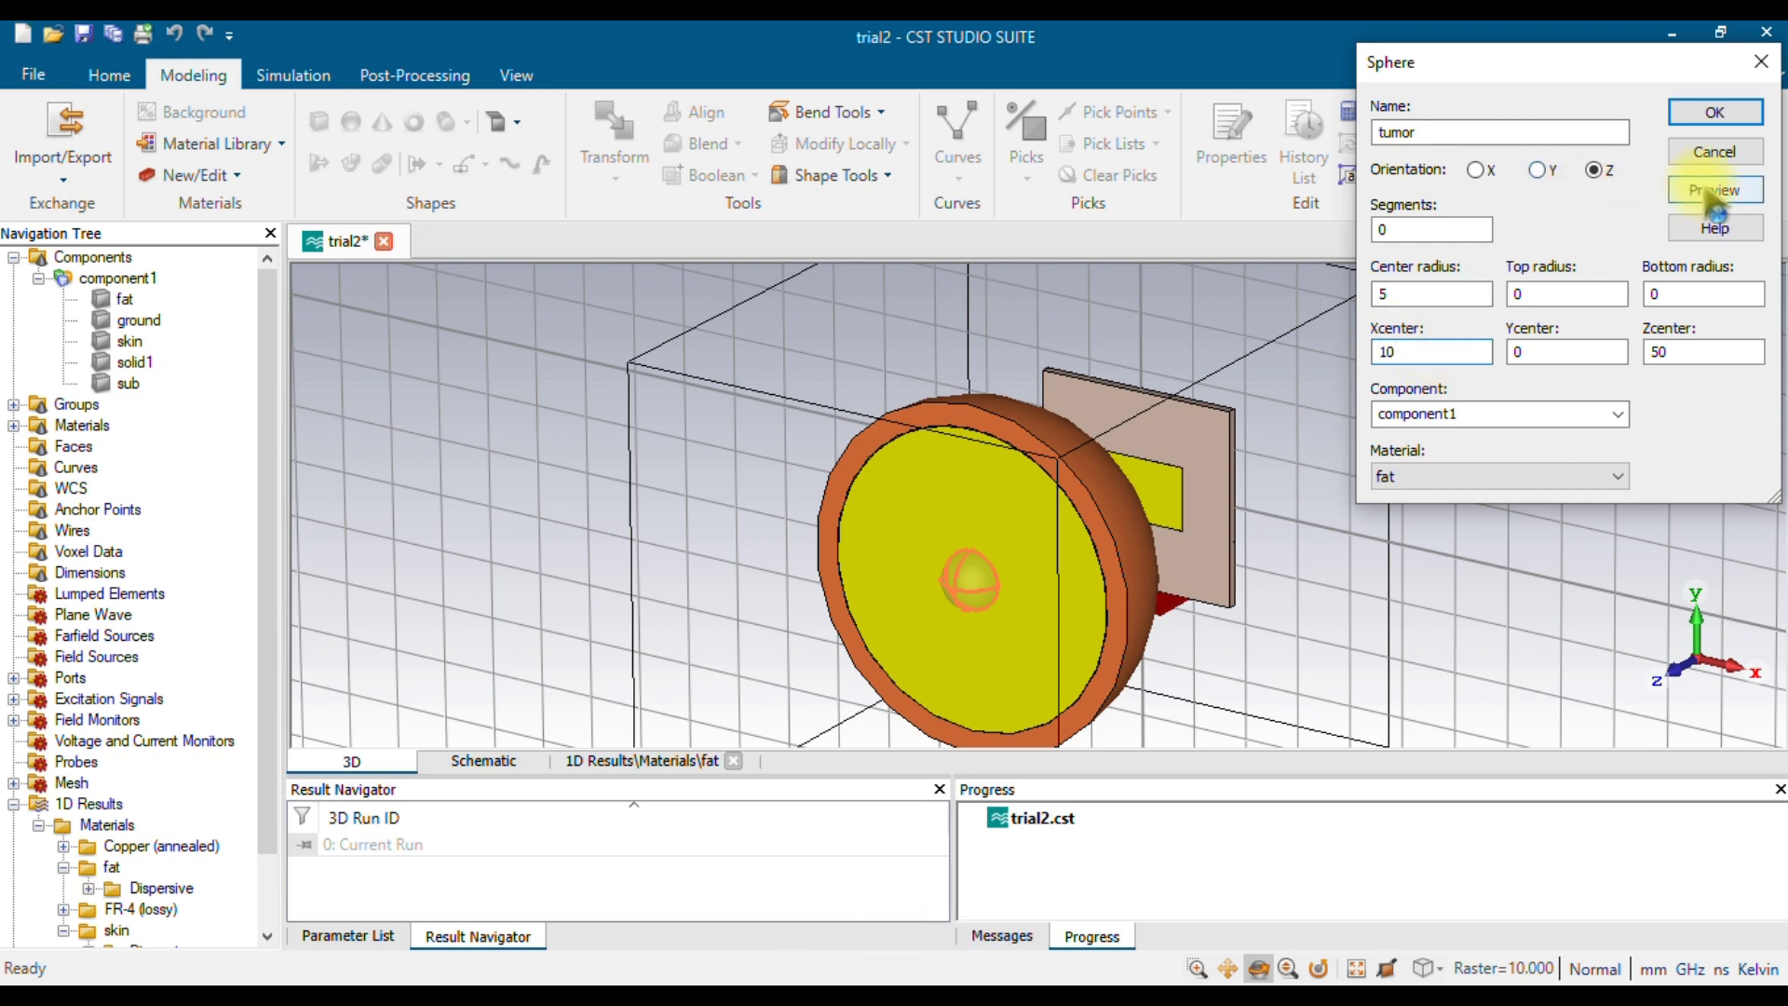
{"action": "left_click", "coordinate": [1712, 191]}
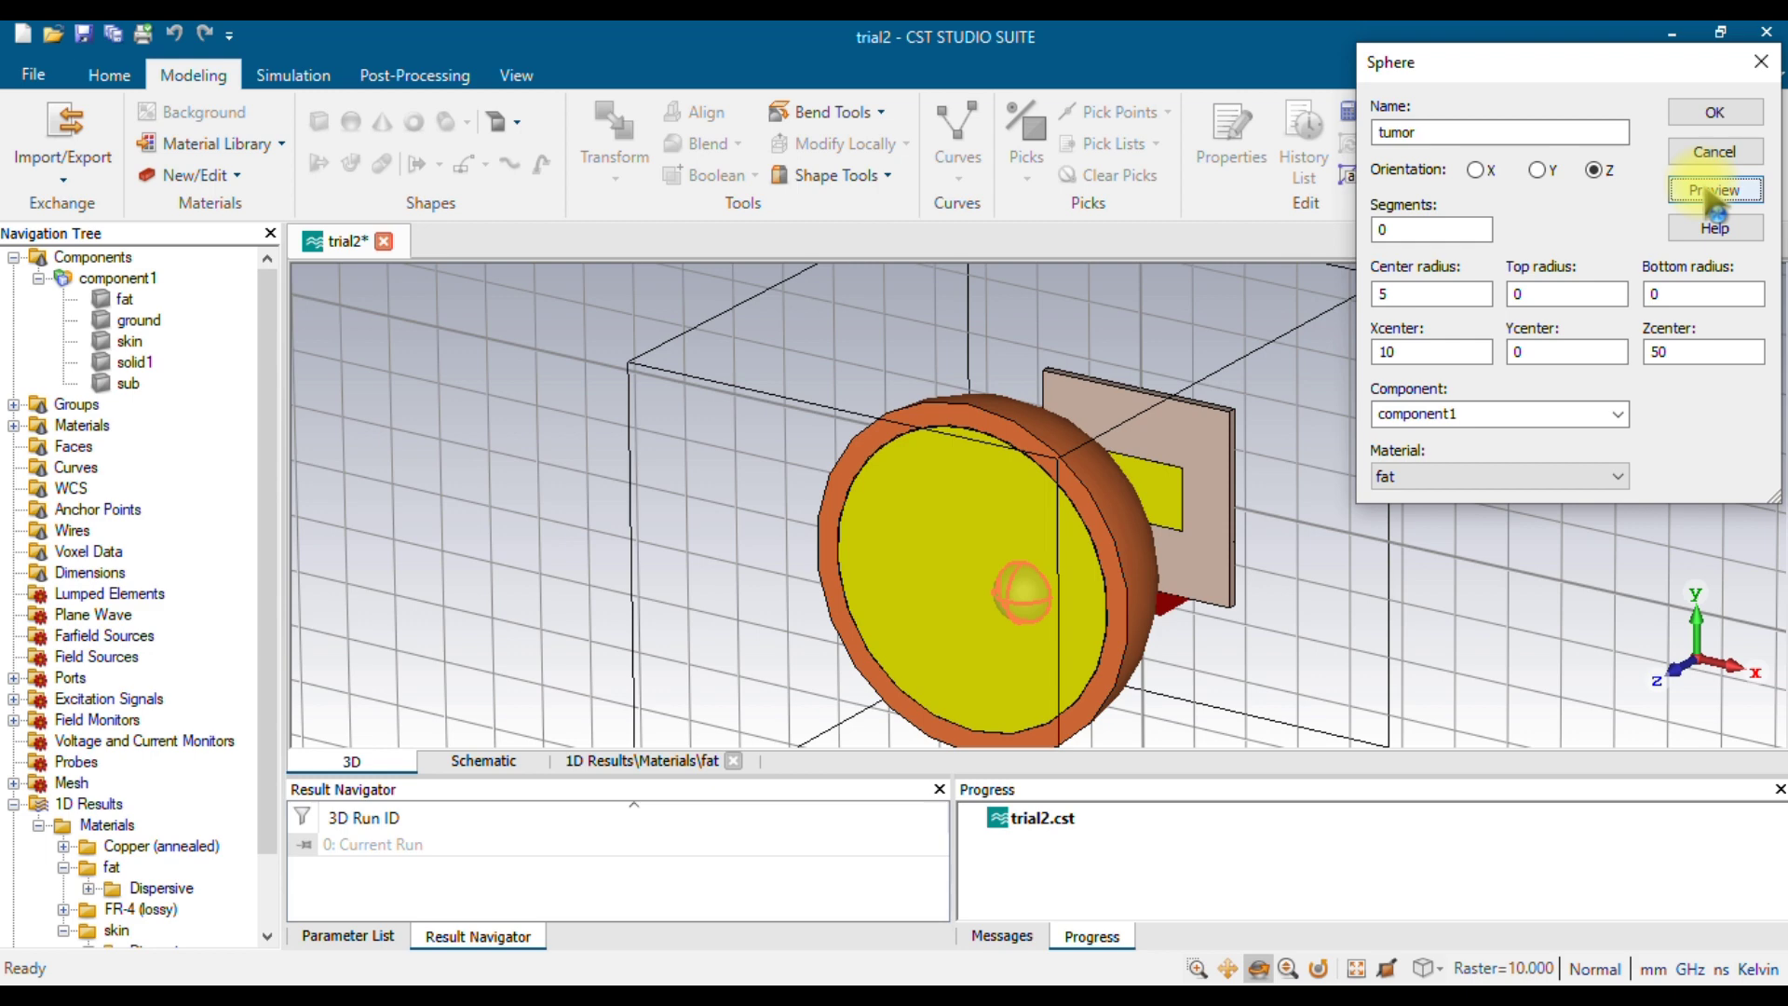
{"action": "left_click", "coordinate": [1712, 191]}
Set the tumor sphere's Z center to 40 and preview its position.
{"action": "left_click", "coordinate": [1670, 350]}
{"action": "key", "text": "BackSpace"}
{"action": "key", "text": "BackSpace"}
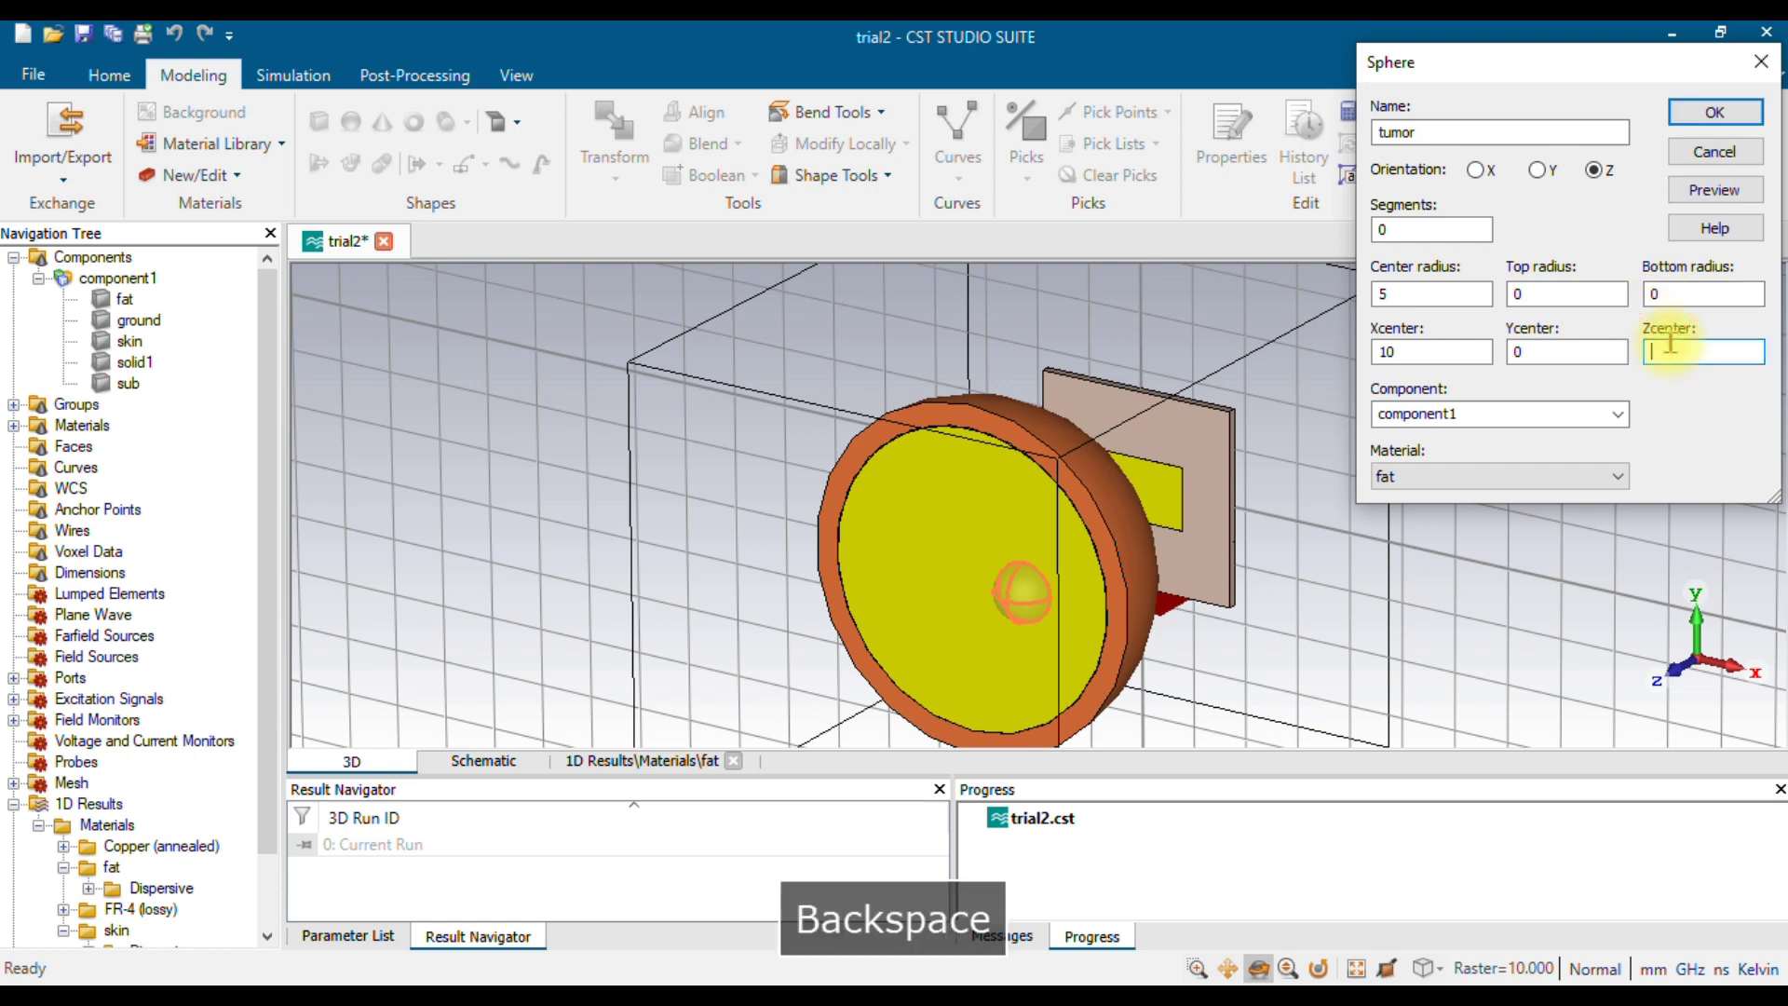
{"action": "type", "text": "40"}
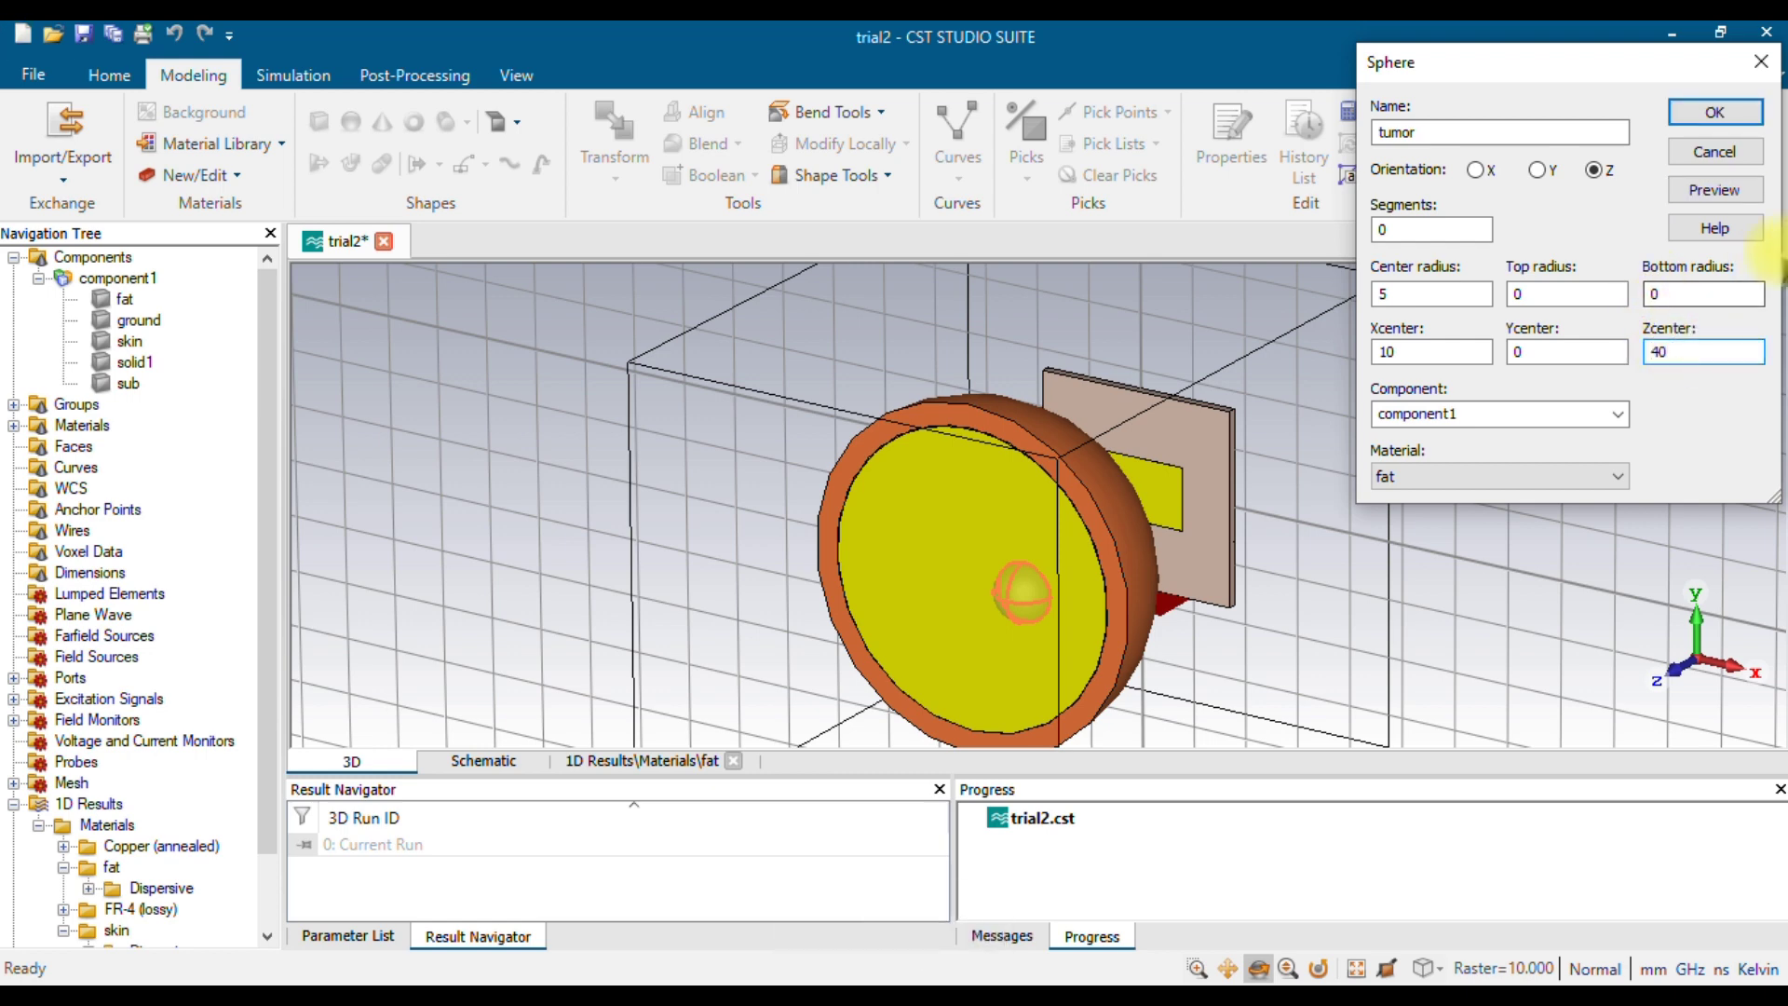
{"action": "left_click", "coordinate": [1723, 190]}
{"action": "left_click", "coordinate": [1733, 191]}
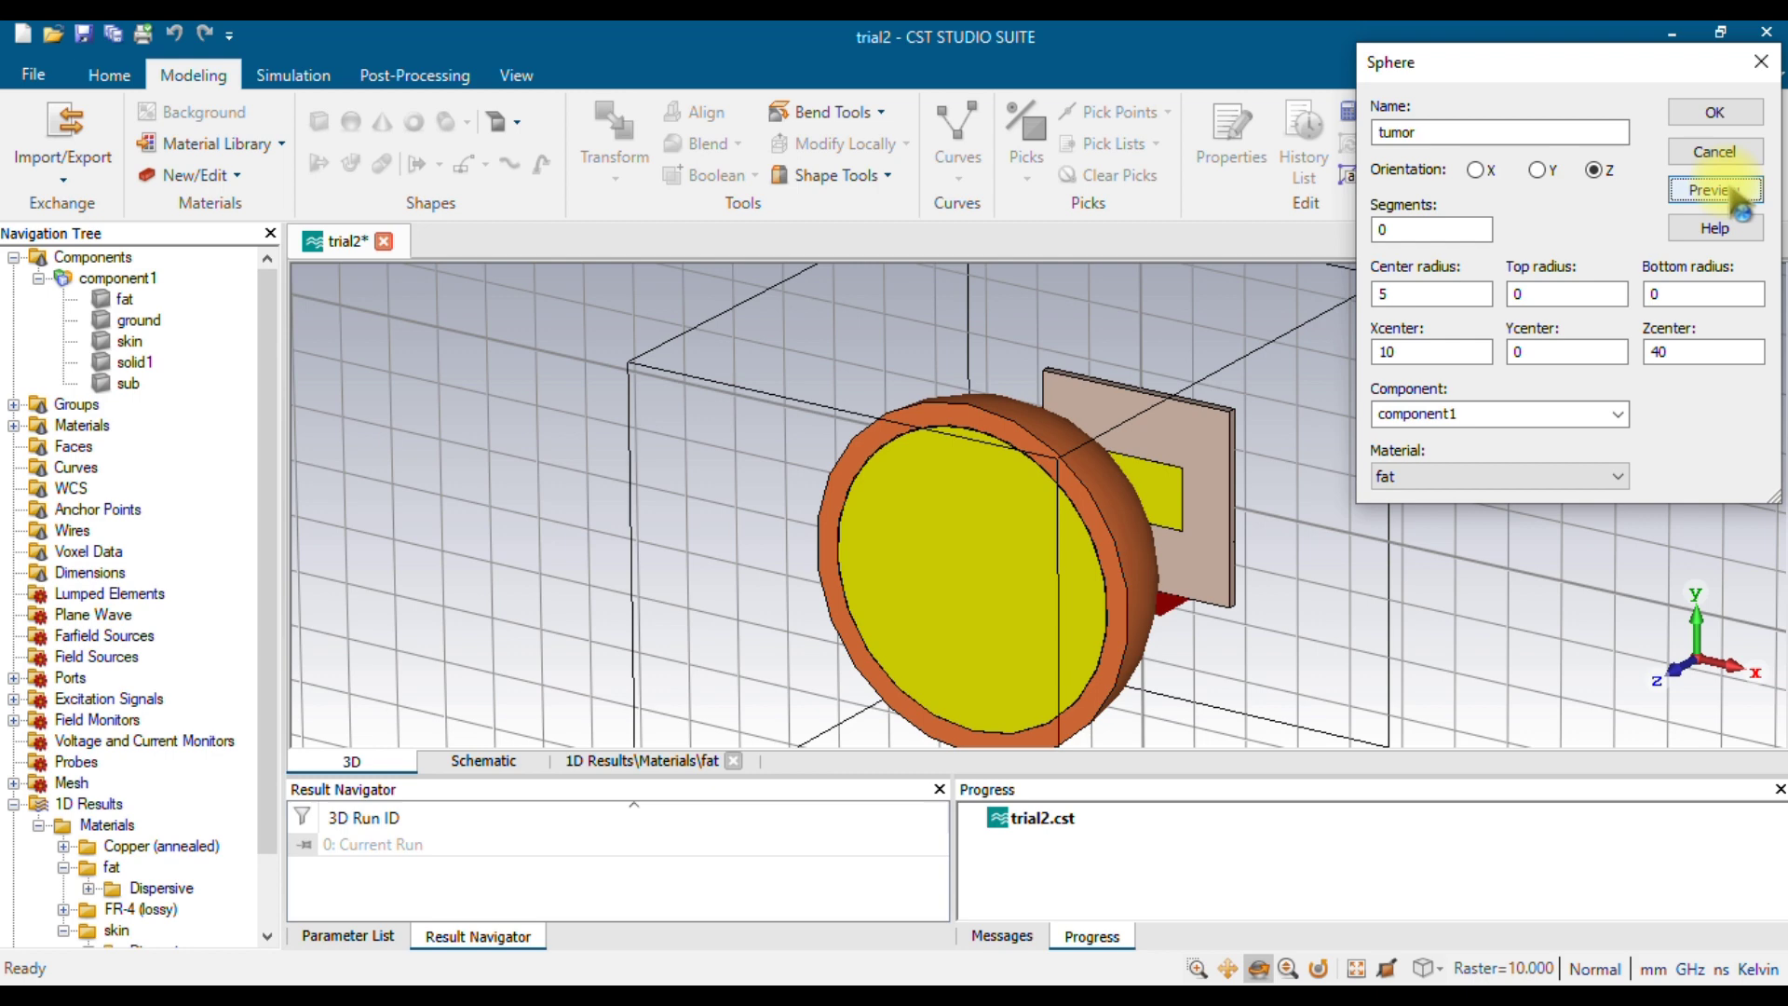
Define a new material for the tumor sphere and name it tumor.
{"action": "left_click", "coordinate": [1569, 477]}
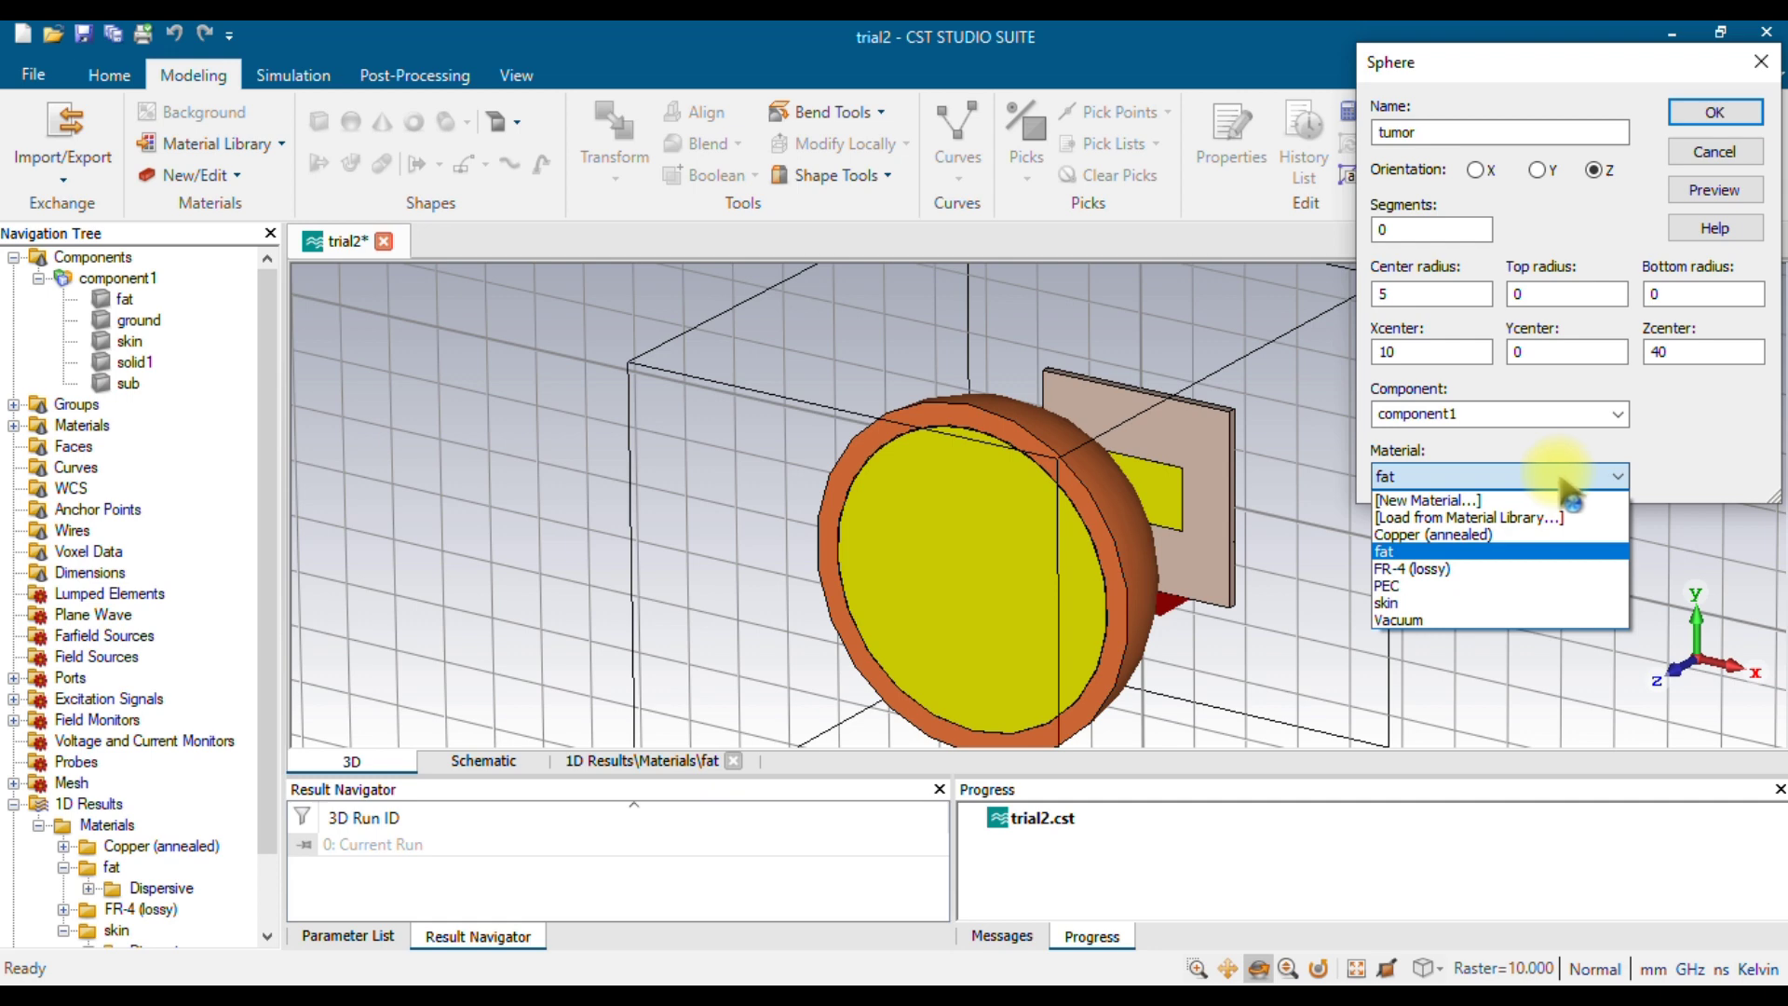
{"action": "left_click", "coordinate": [1427, 501]}
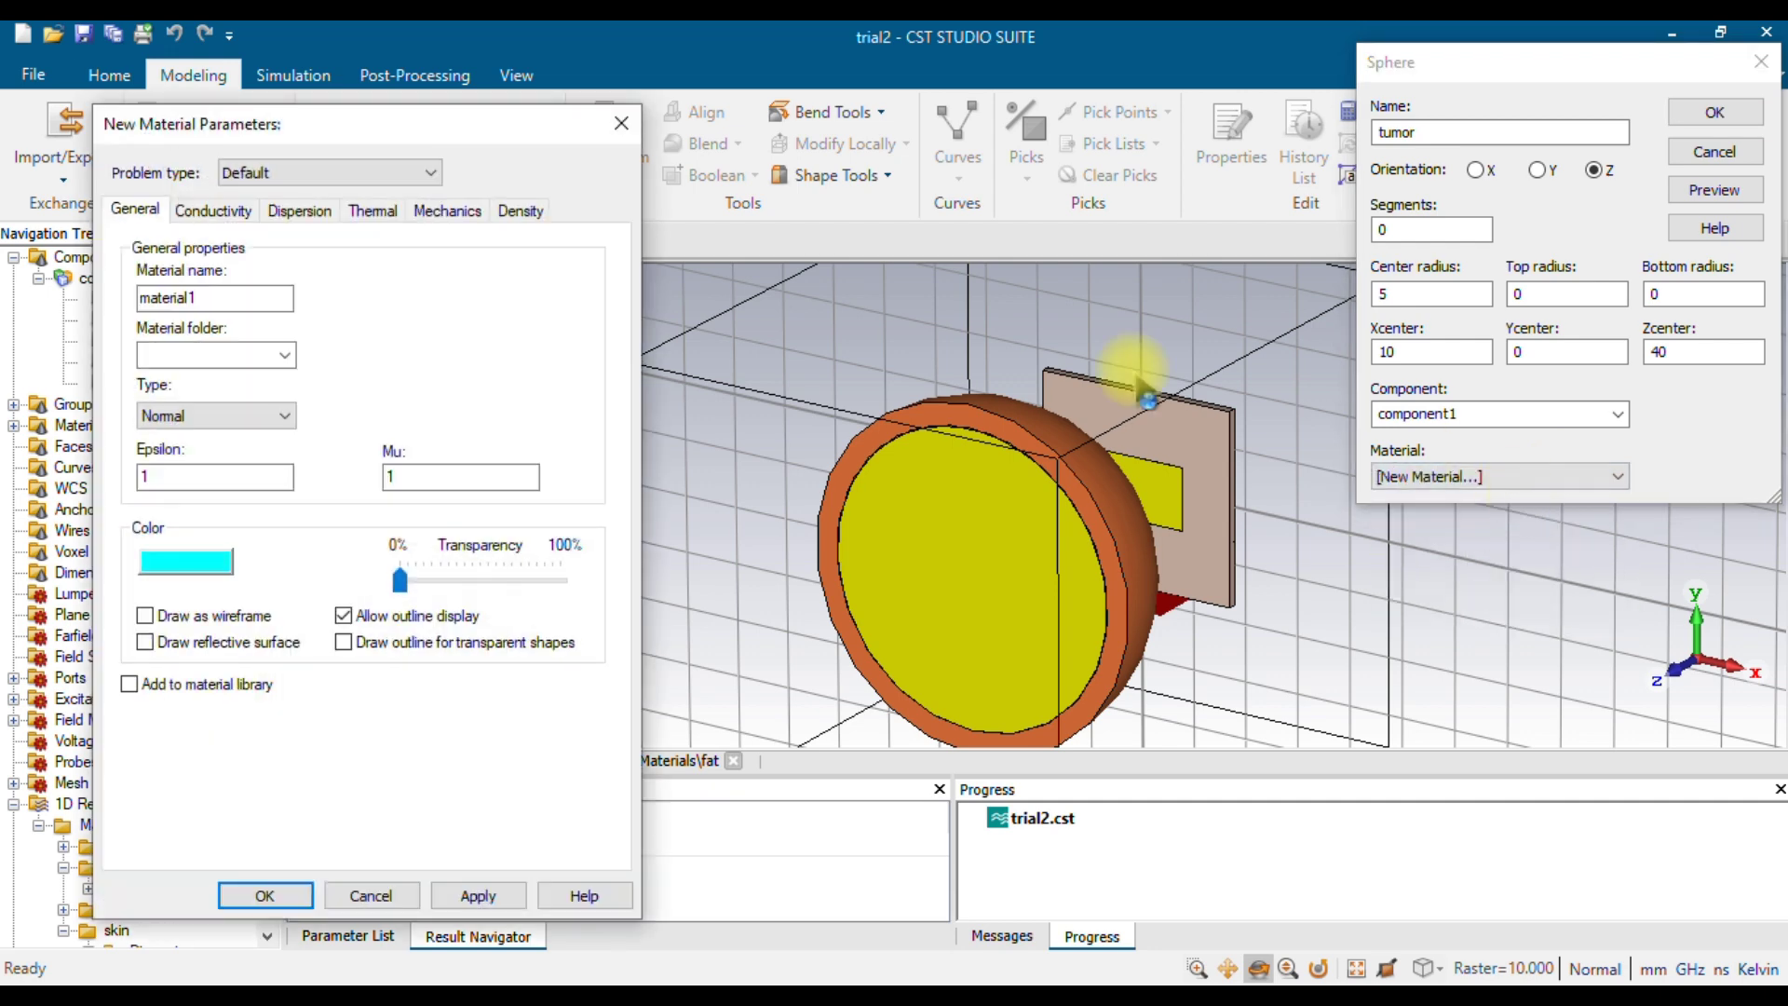
{"action": "double_click", "coordinate": [200, 298]}
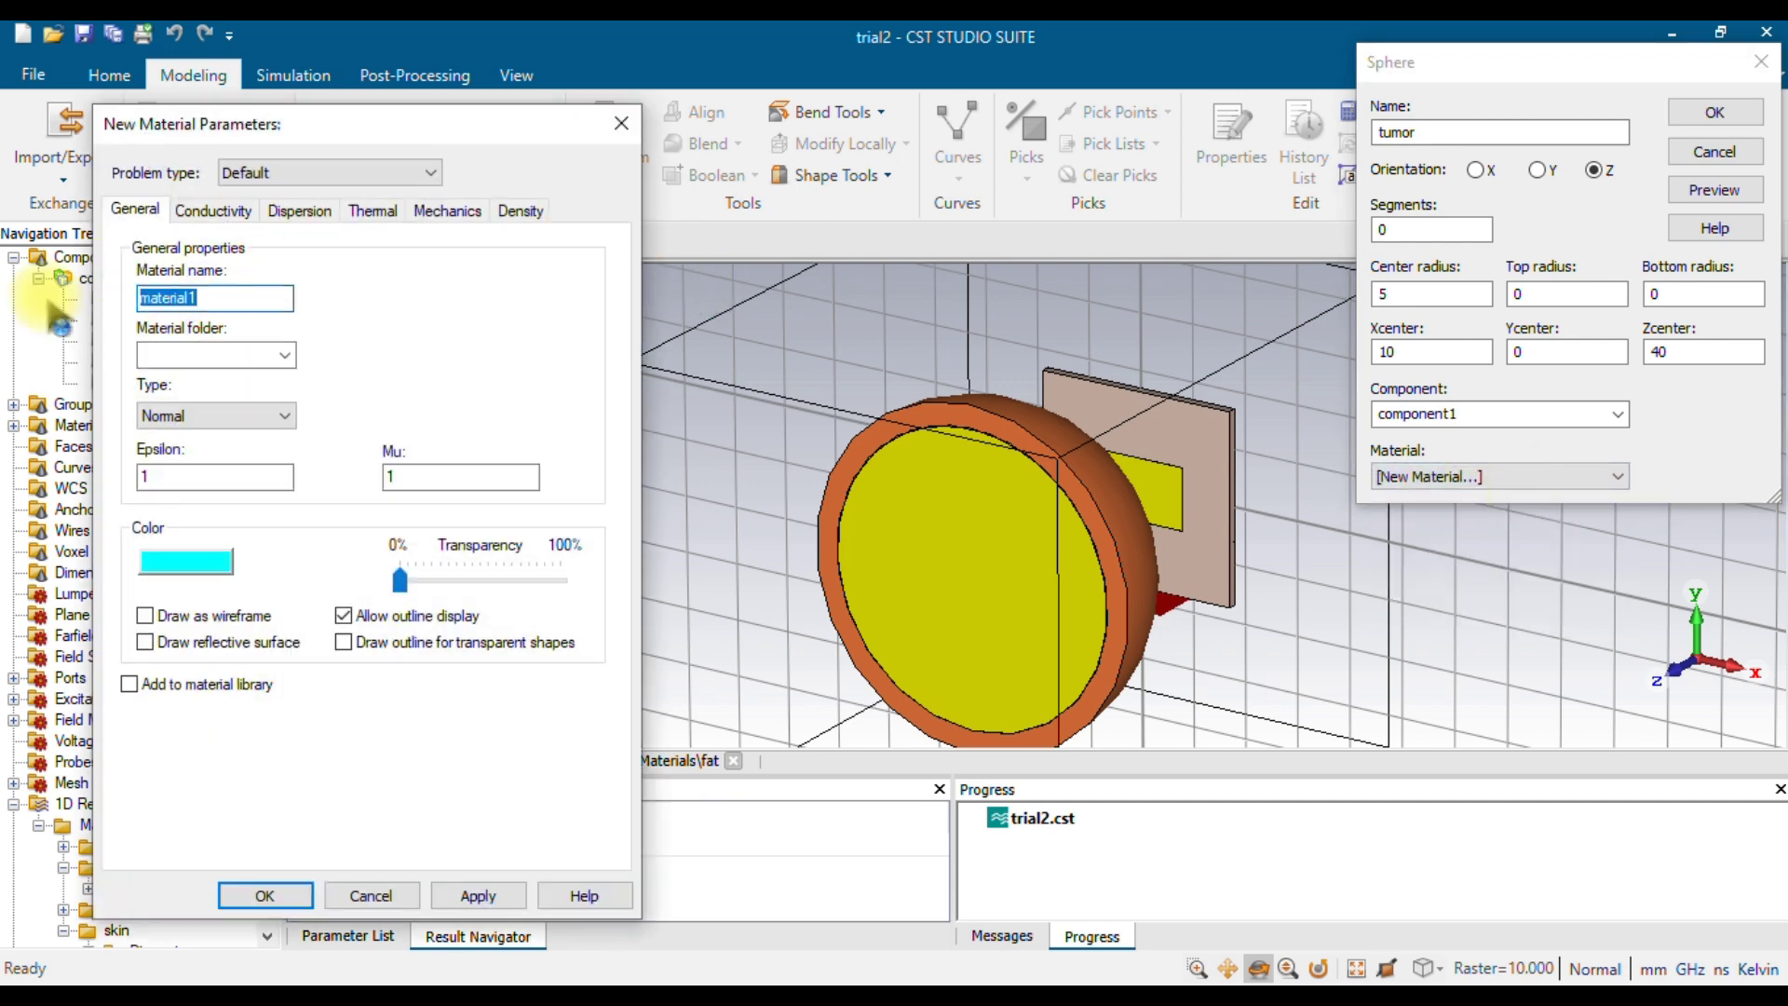
{"action": "type", "text": "tumor"}
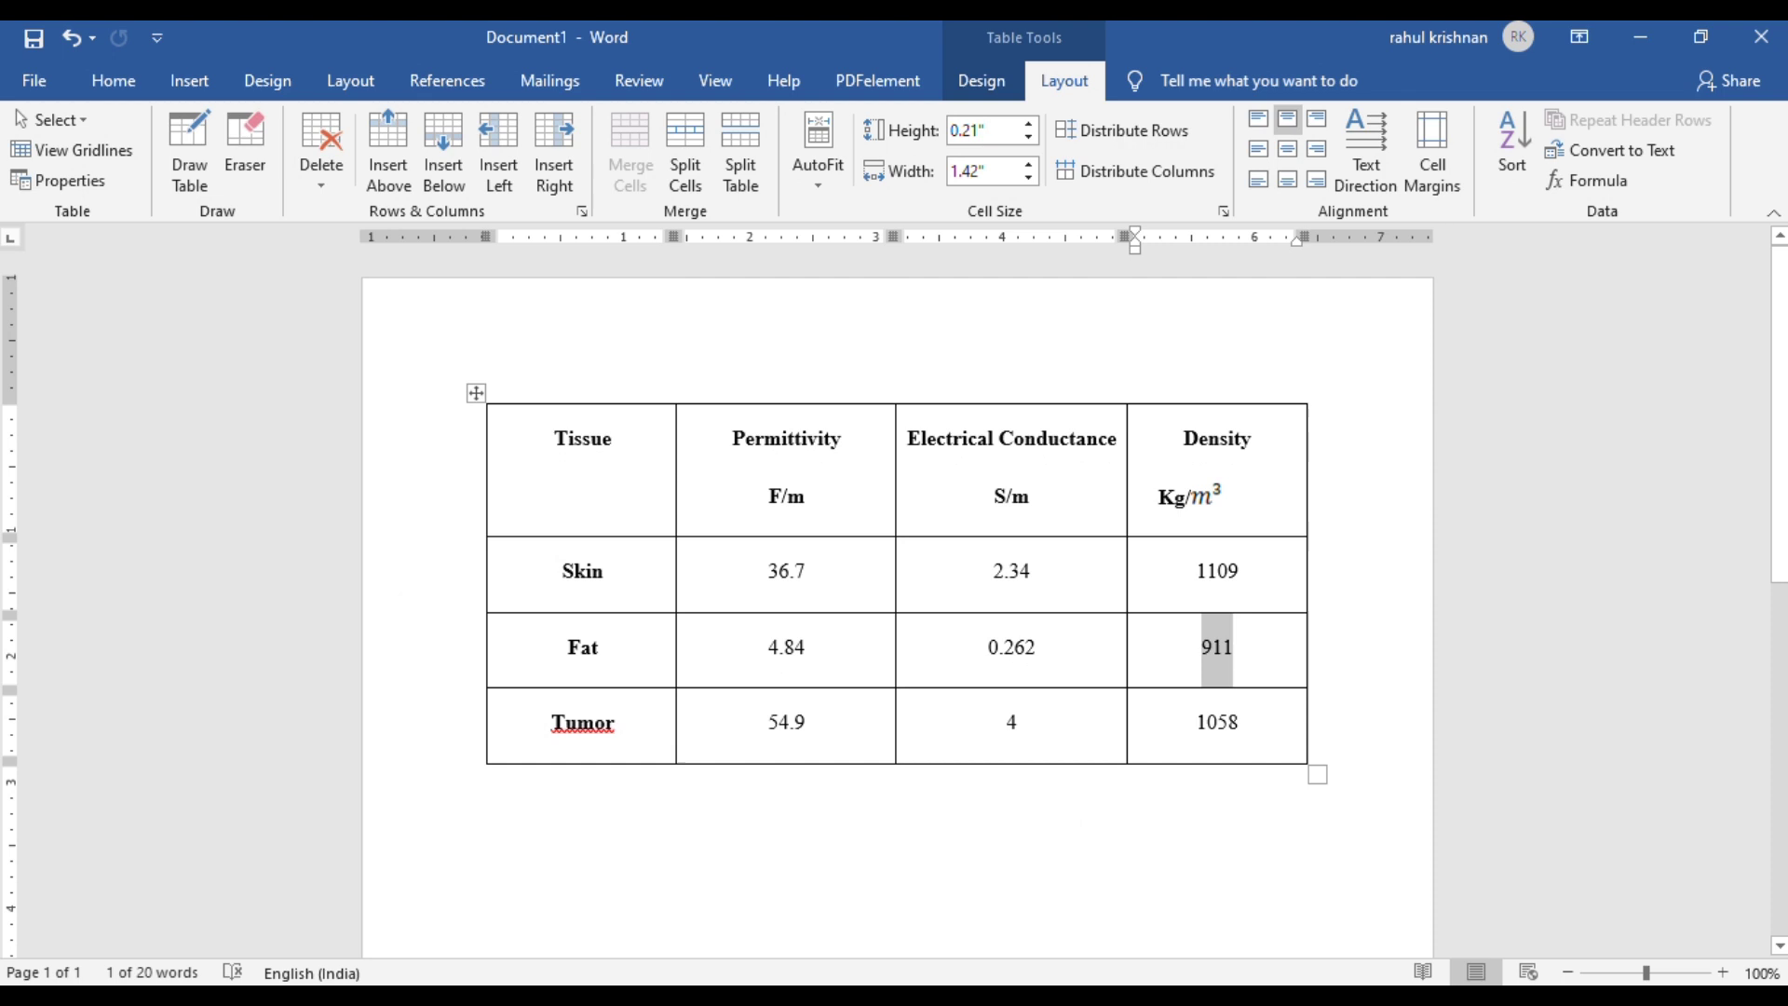
Look up the tumor permittivity in the Word tissue table and set the tumor material's epsilon to 54.8.
{"action": "left_click", "coordinate": [840, 716]}
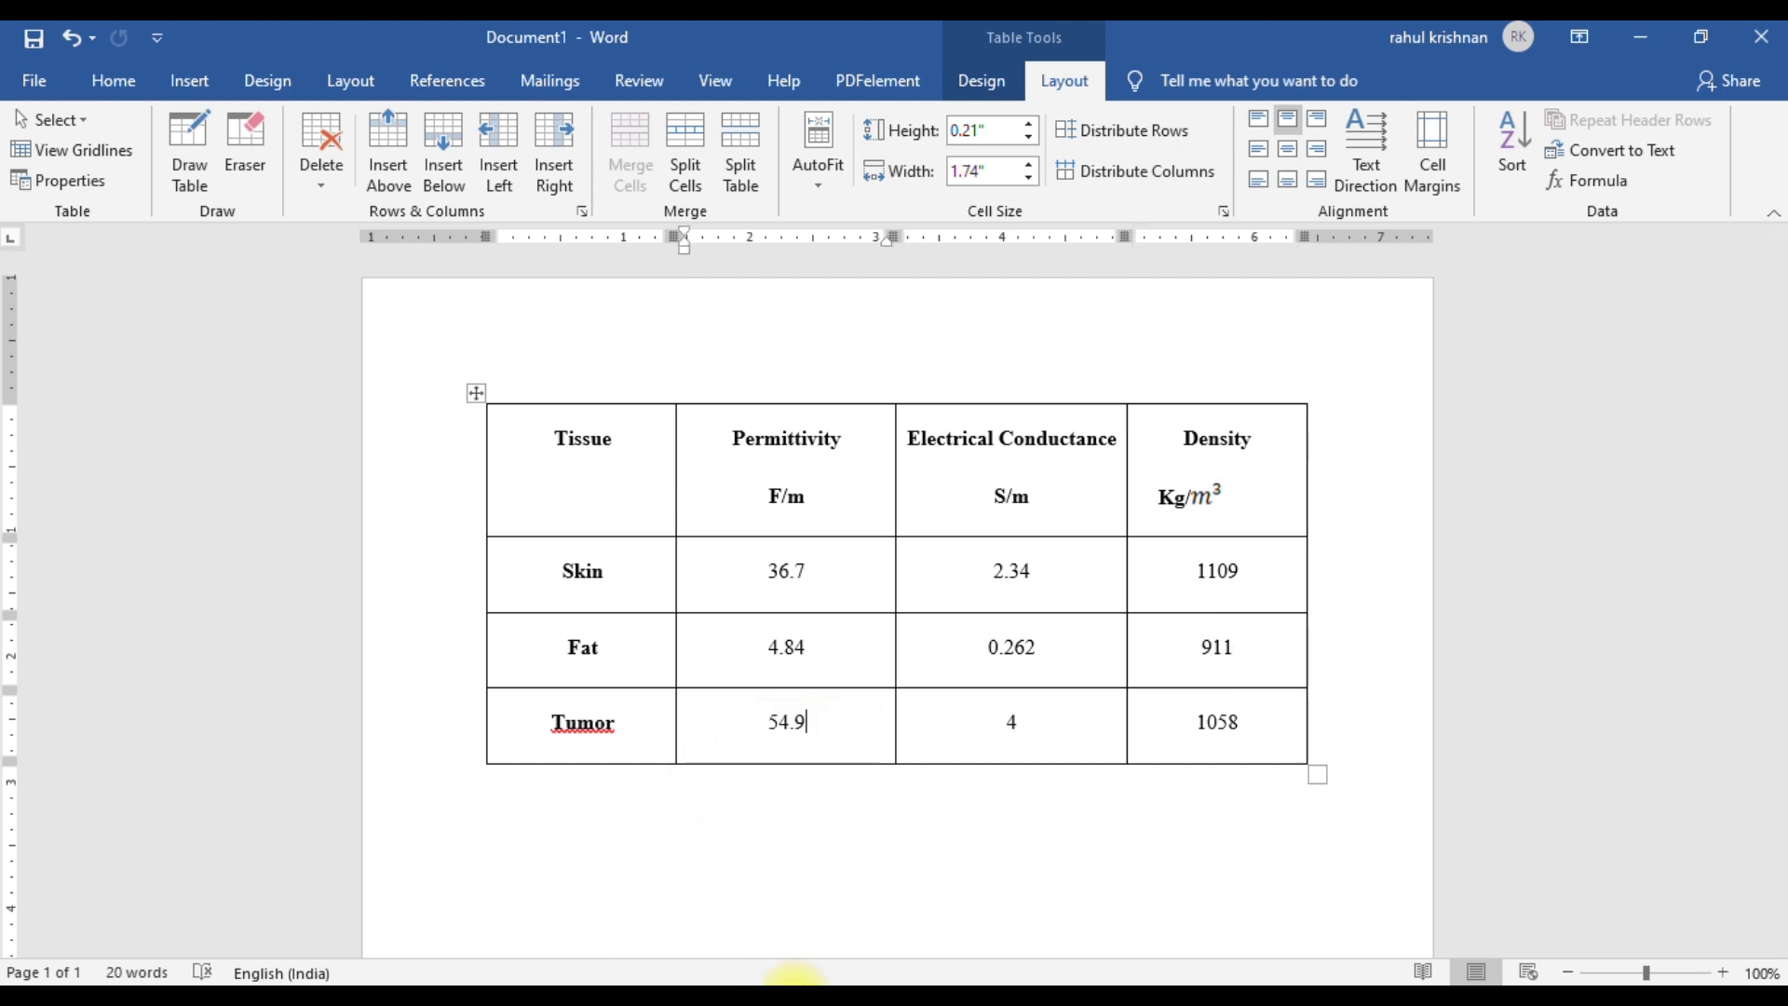
{"action": "left_click", "coordinate": [795, 976]}
{"action": "double_click", "coordinate": [209, 477]}
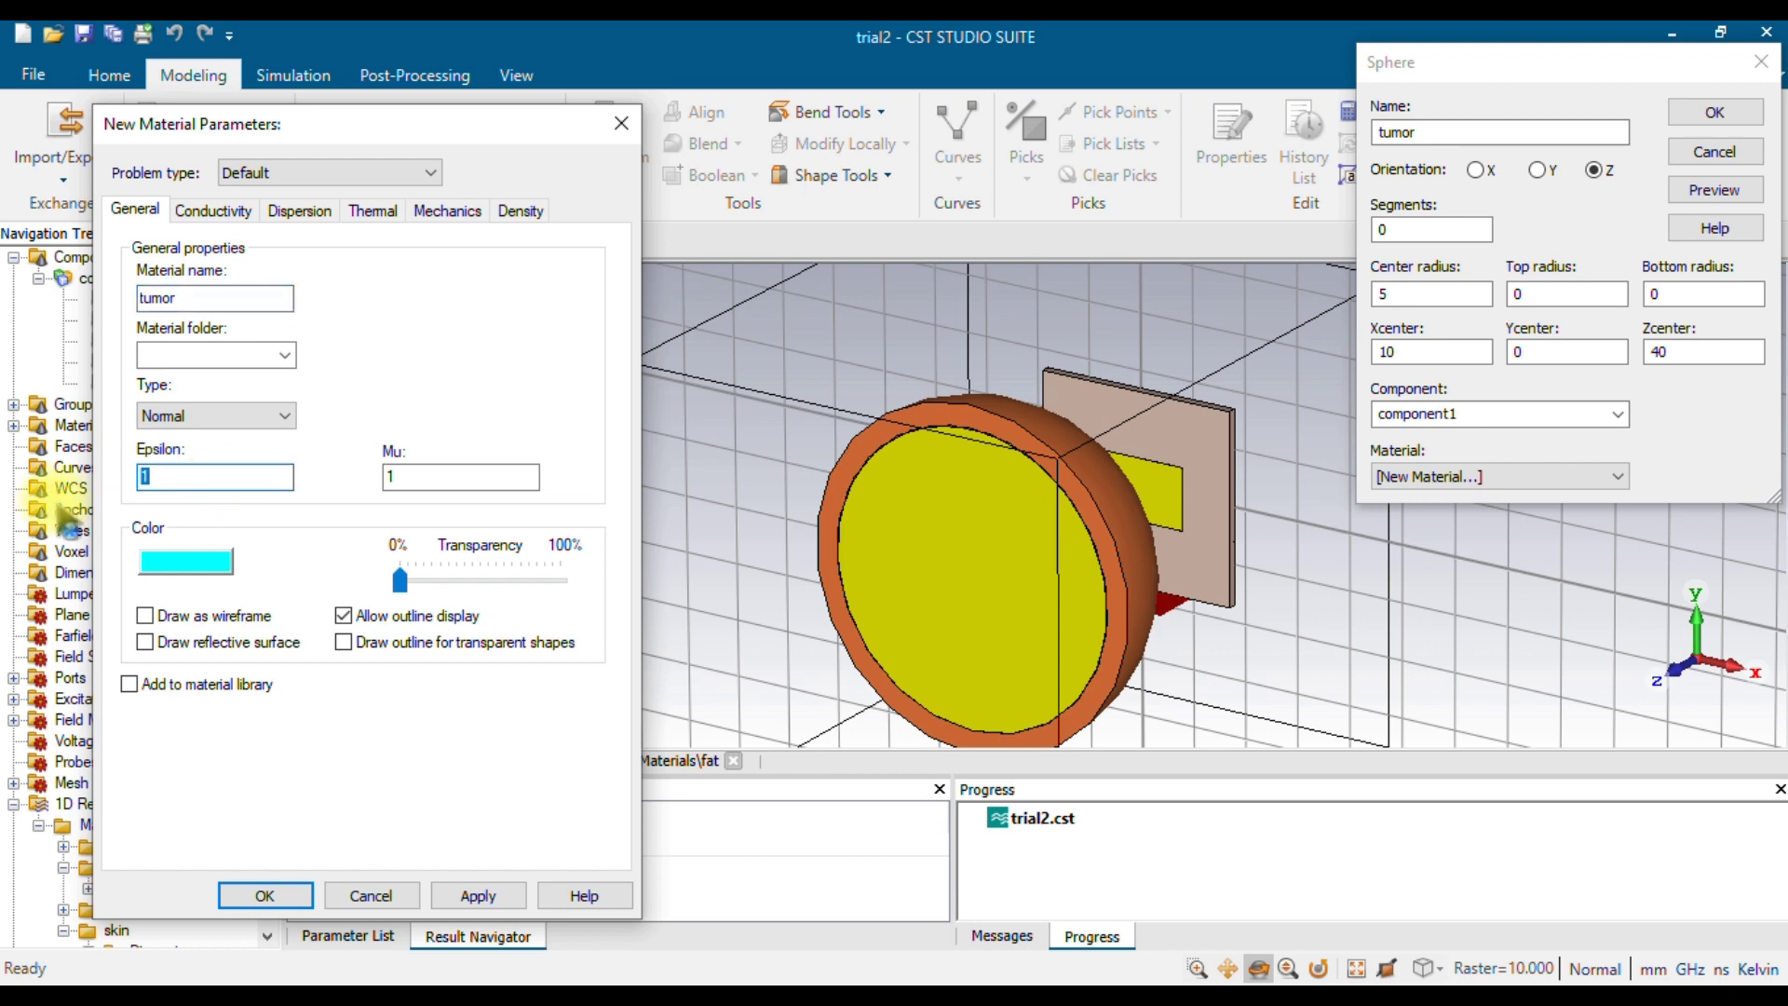
{"action": "type", "text": "54.8"}
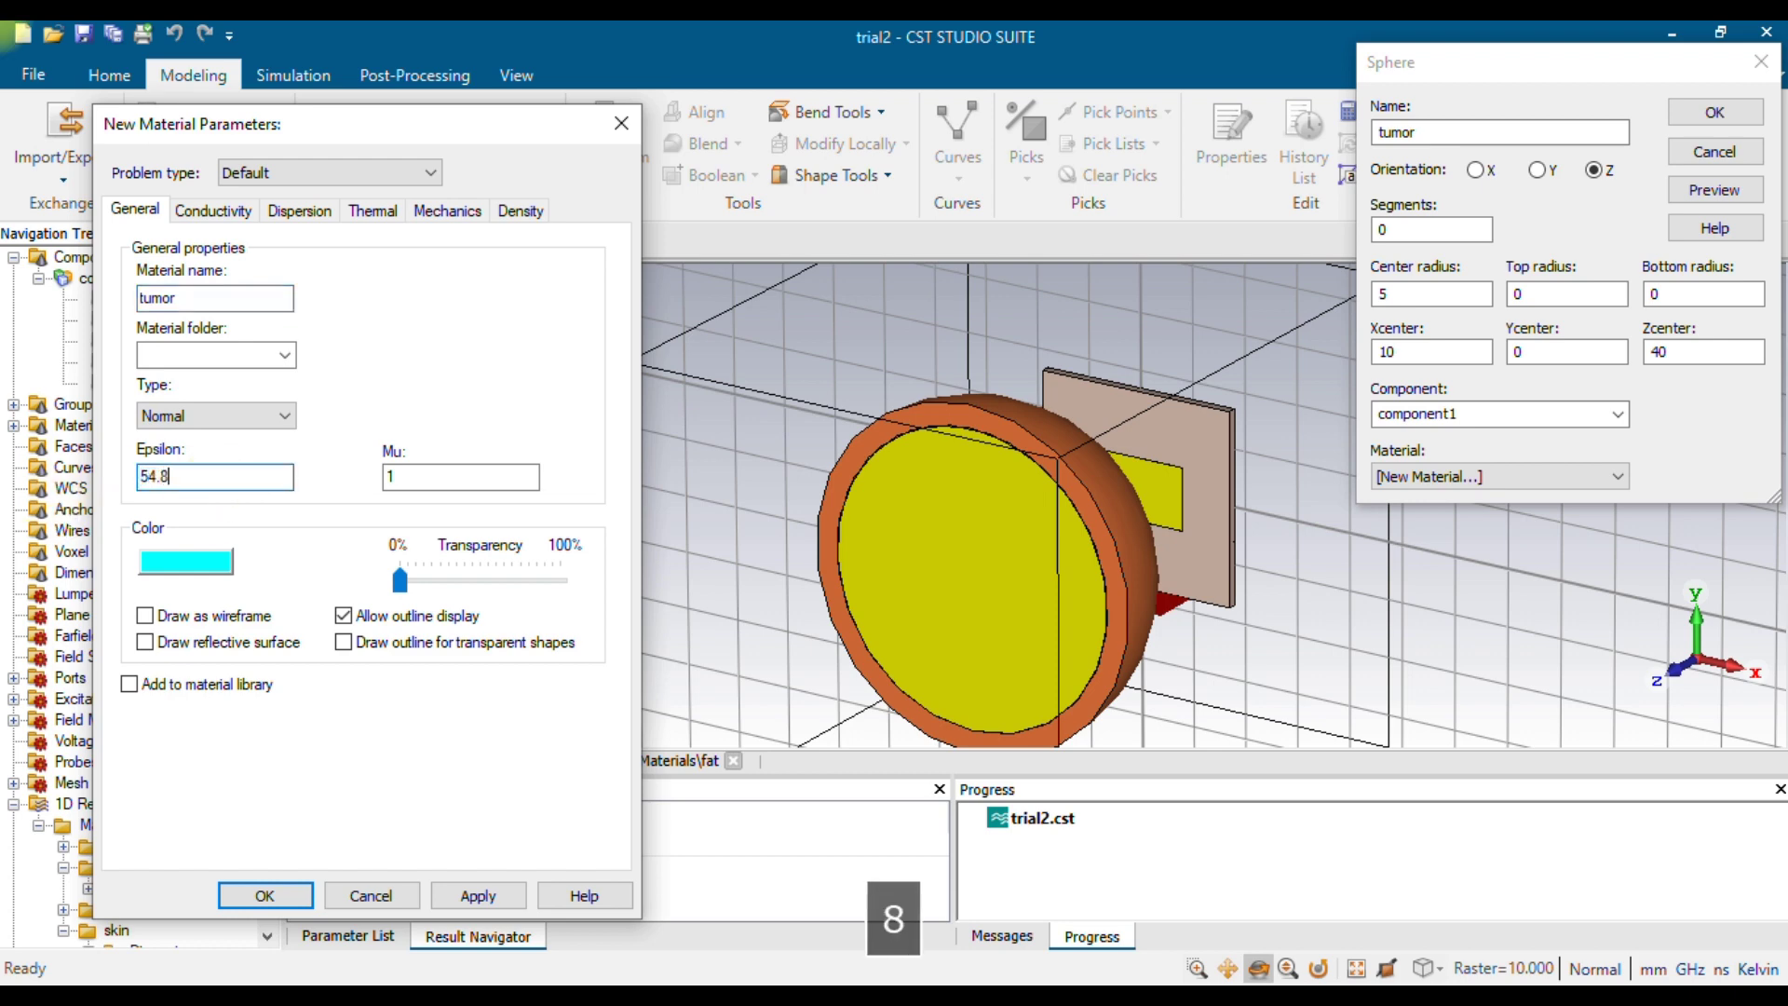
Correct the tumor material's epsilon to 54.9 and set its electric conductivity to 4 S/m, as listed in the Word tissue table.
{"action": "key", "text": "BackSpace"}
{"action": "type", "text": "9"}
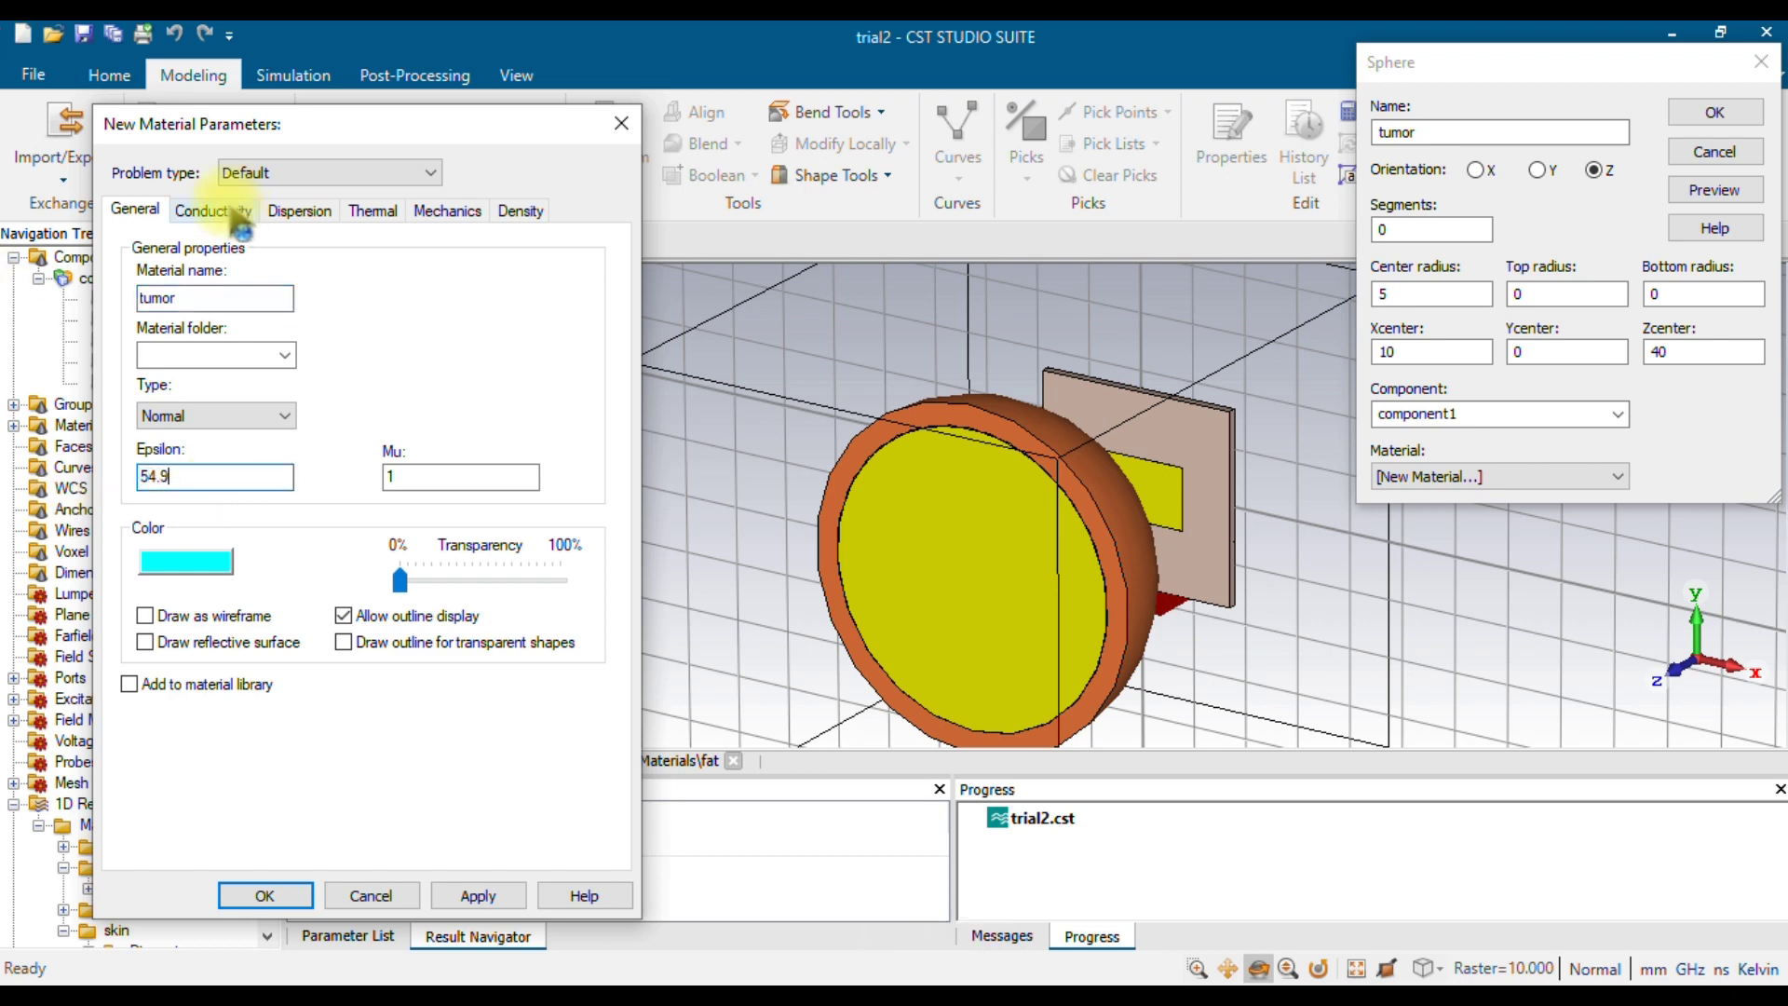
{"action": "left_click", "coordinate": [224, 210]}
{"action": "left_click", "coordinate": [610, 983]}
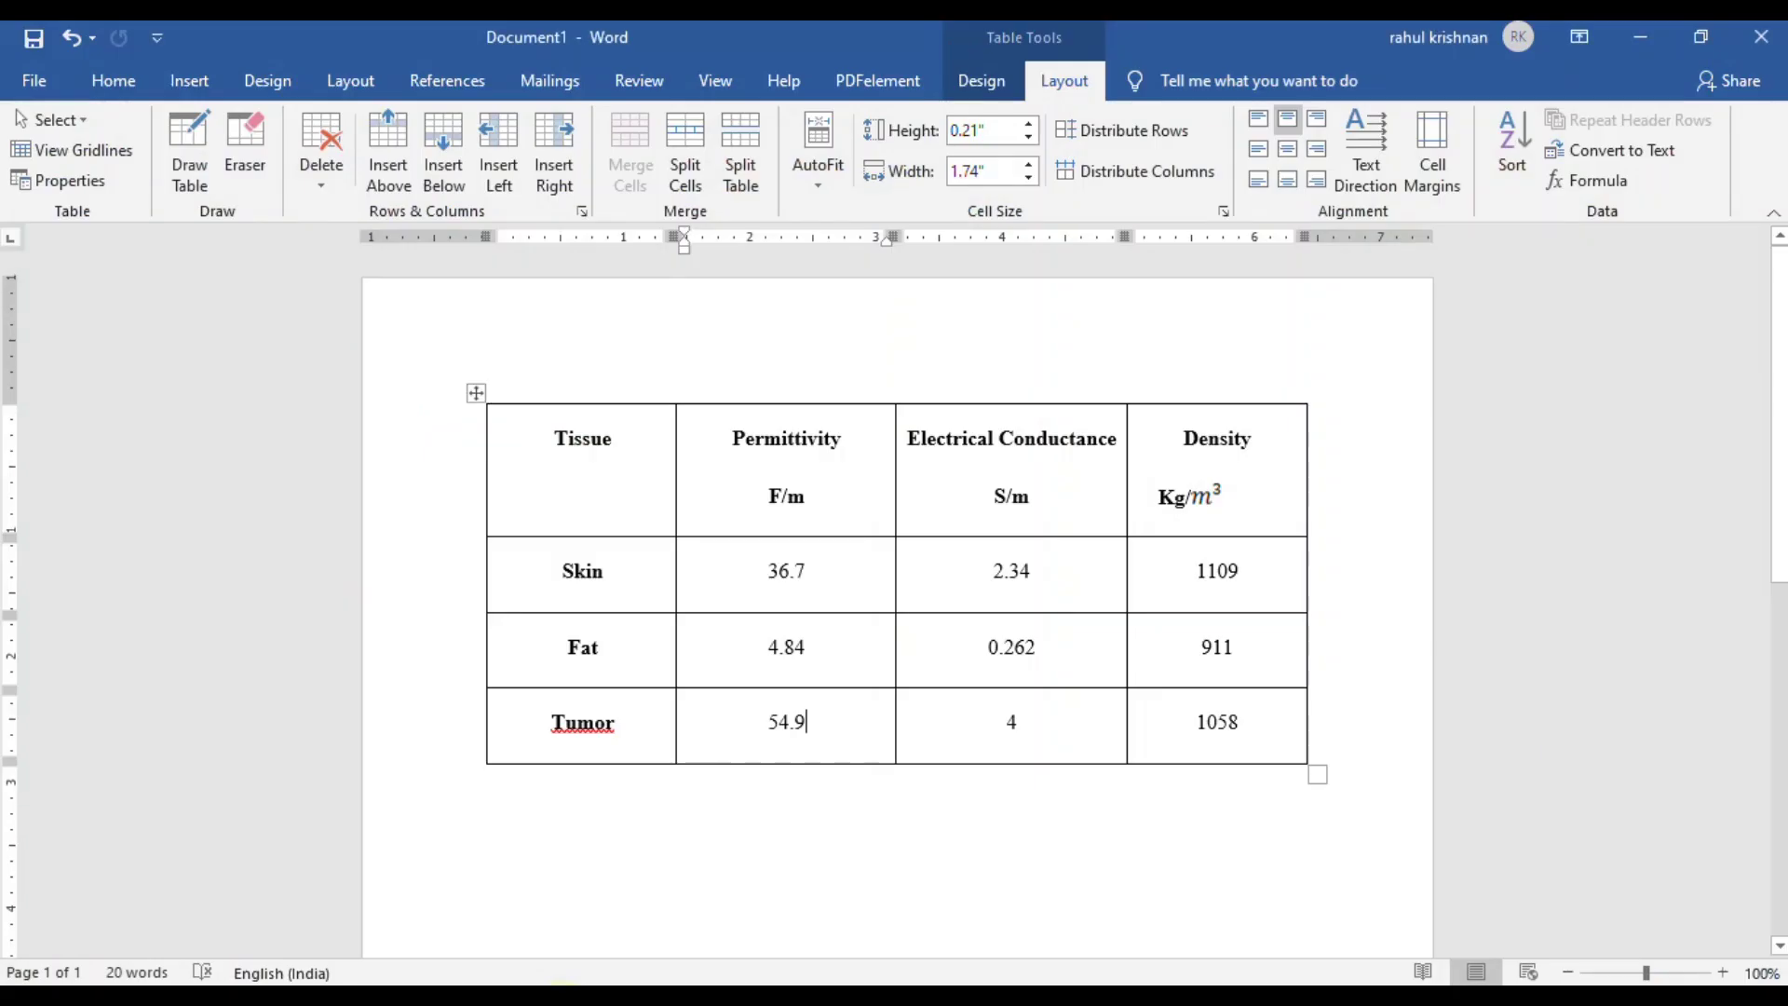
{"action": "double_click", "coordinate": [1012, 723]}
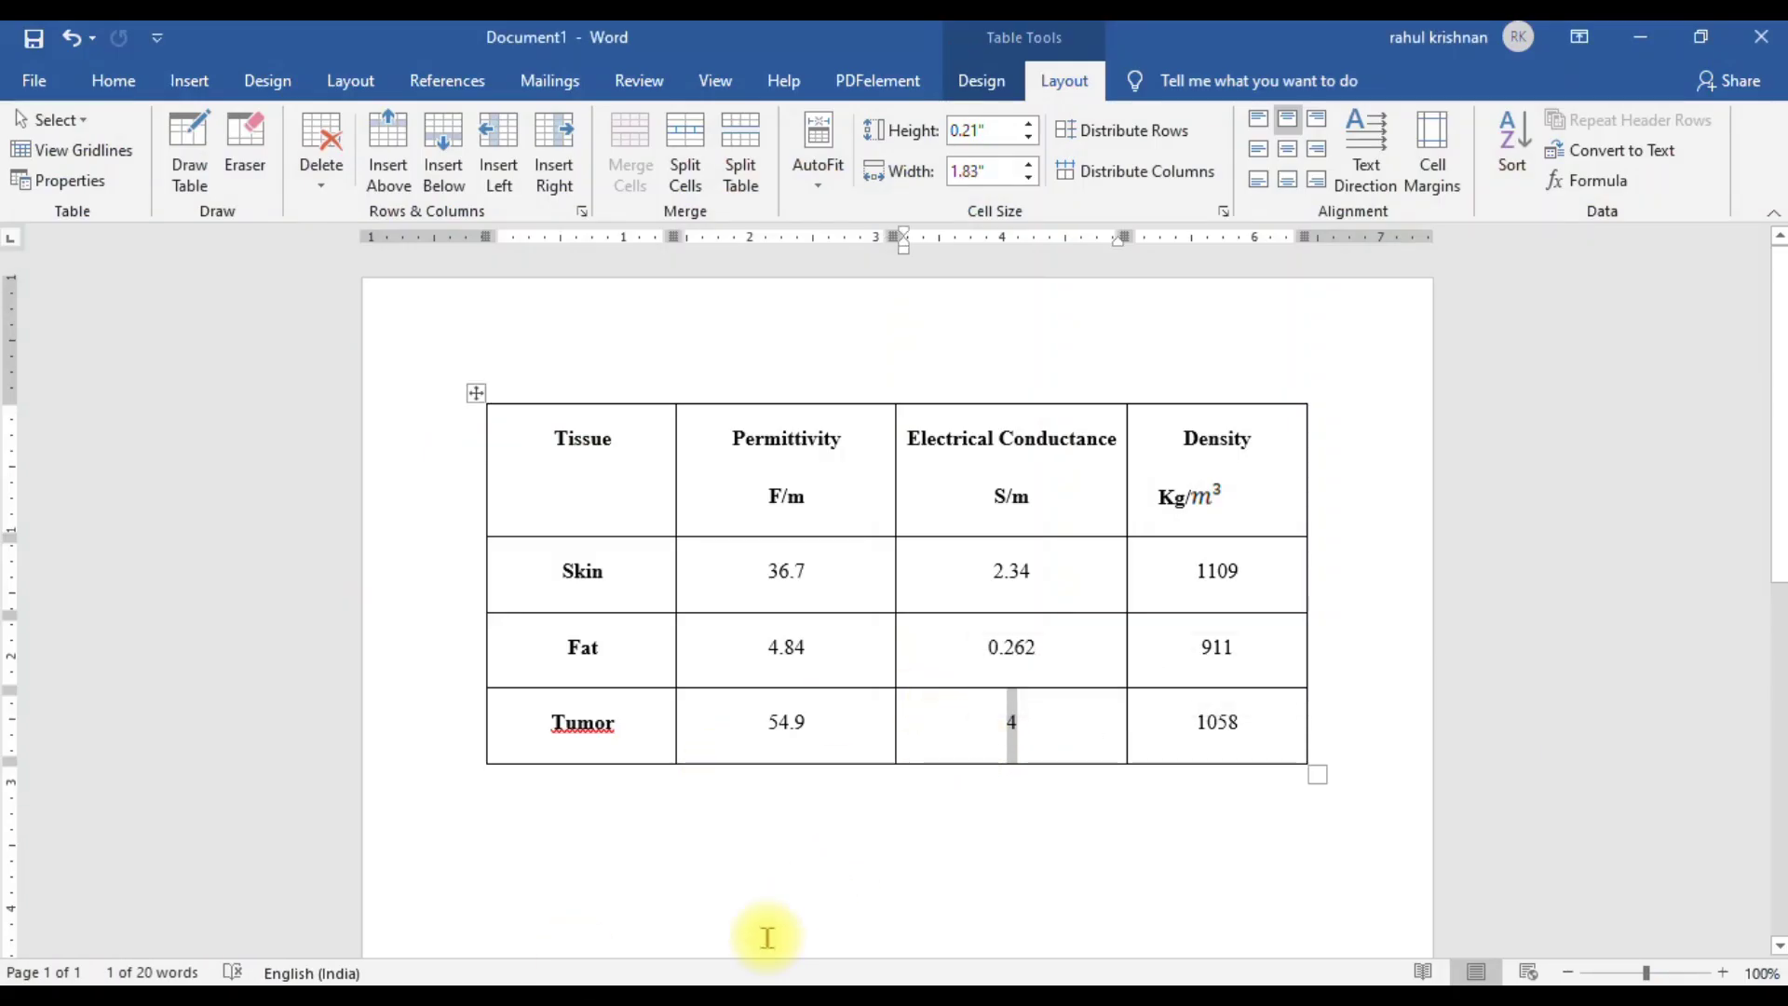
{"action": "left_click", "coordinate": [801, 978]}
{"action": "double_click", "coordinate": [177, 301]}
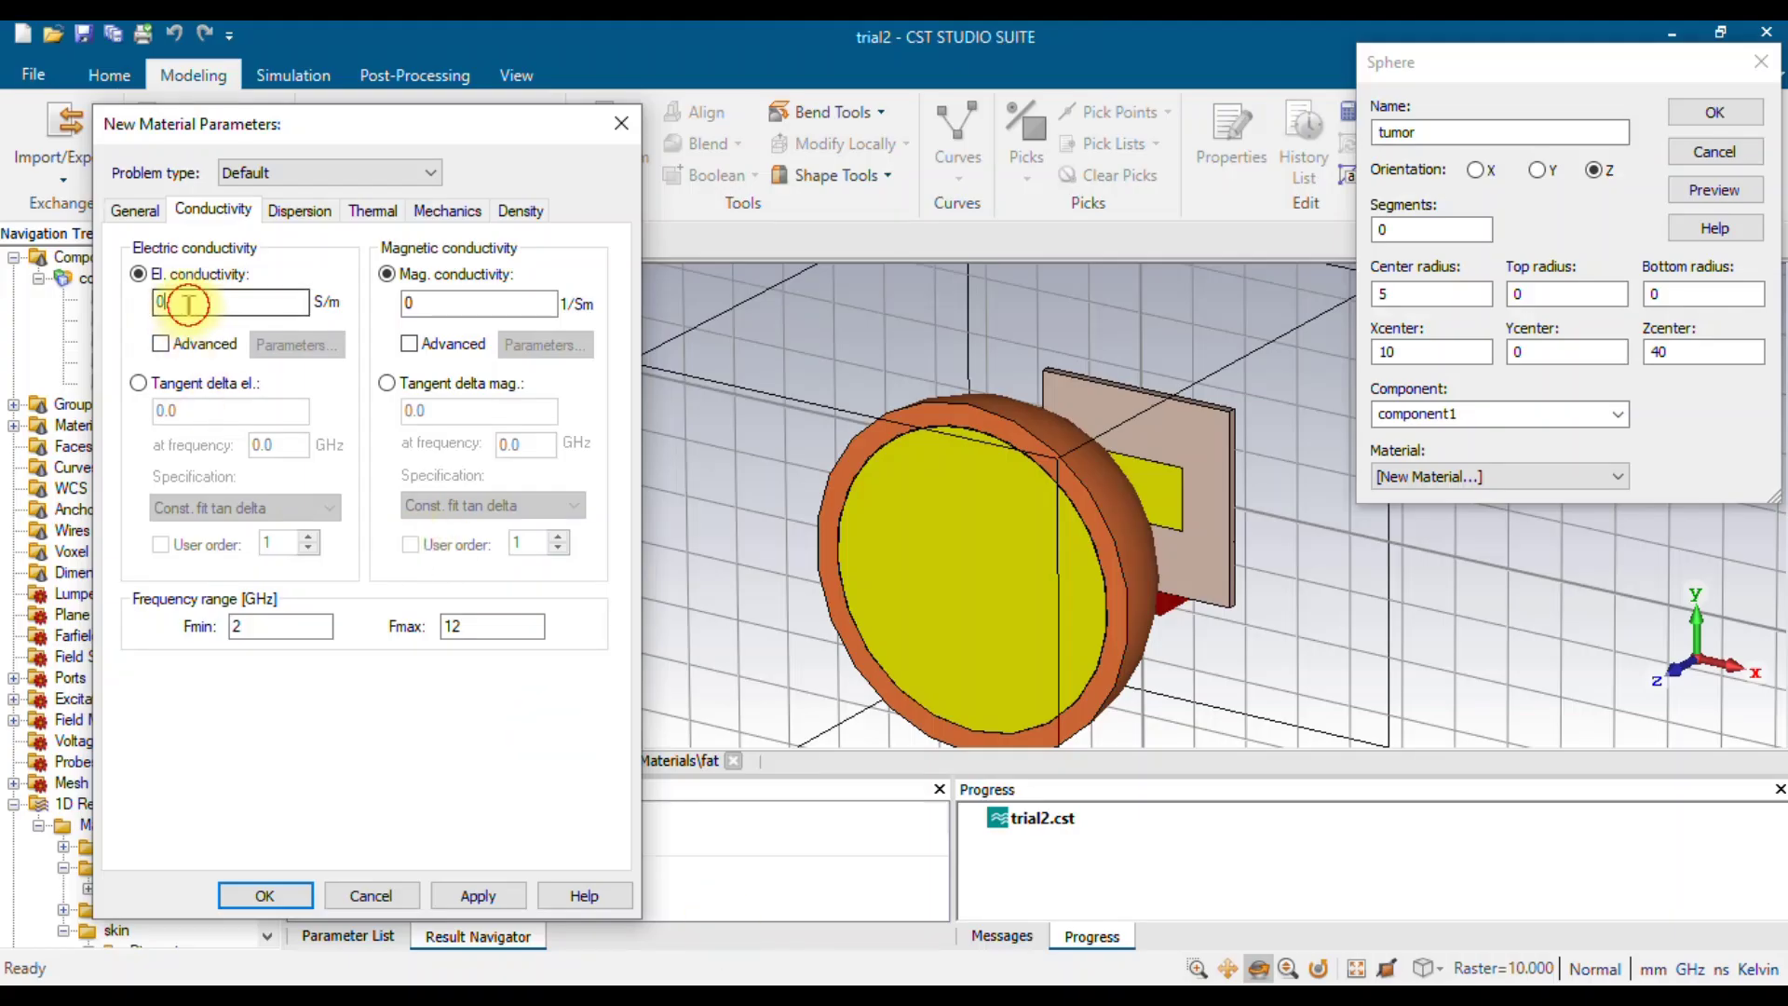
{"action": "type", "text": "4"}
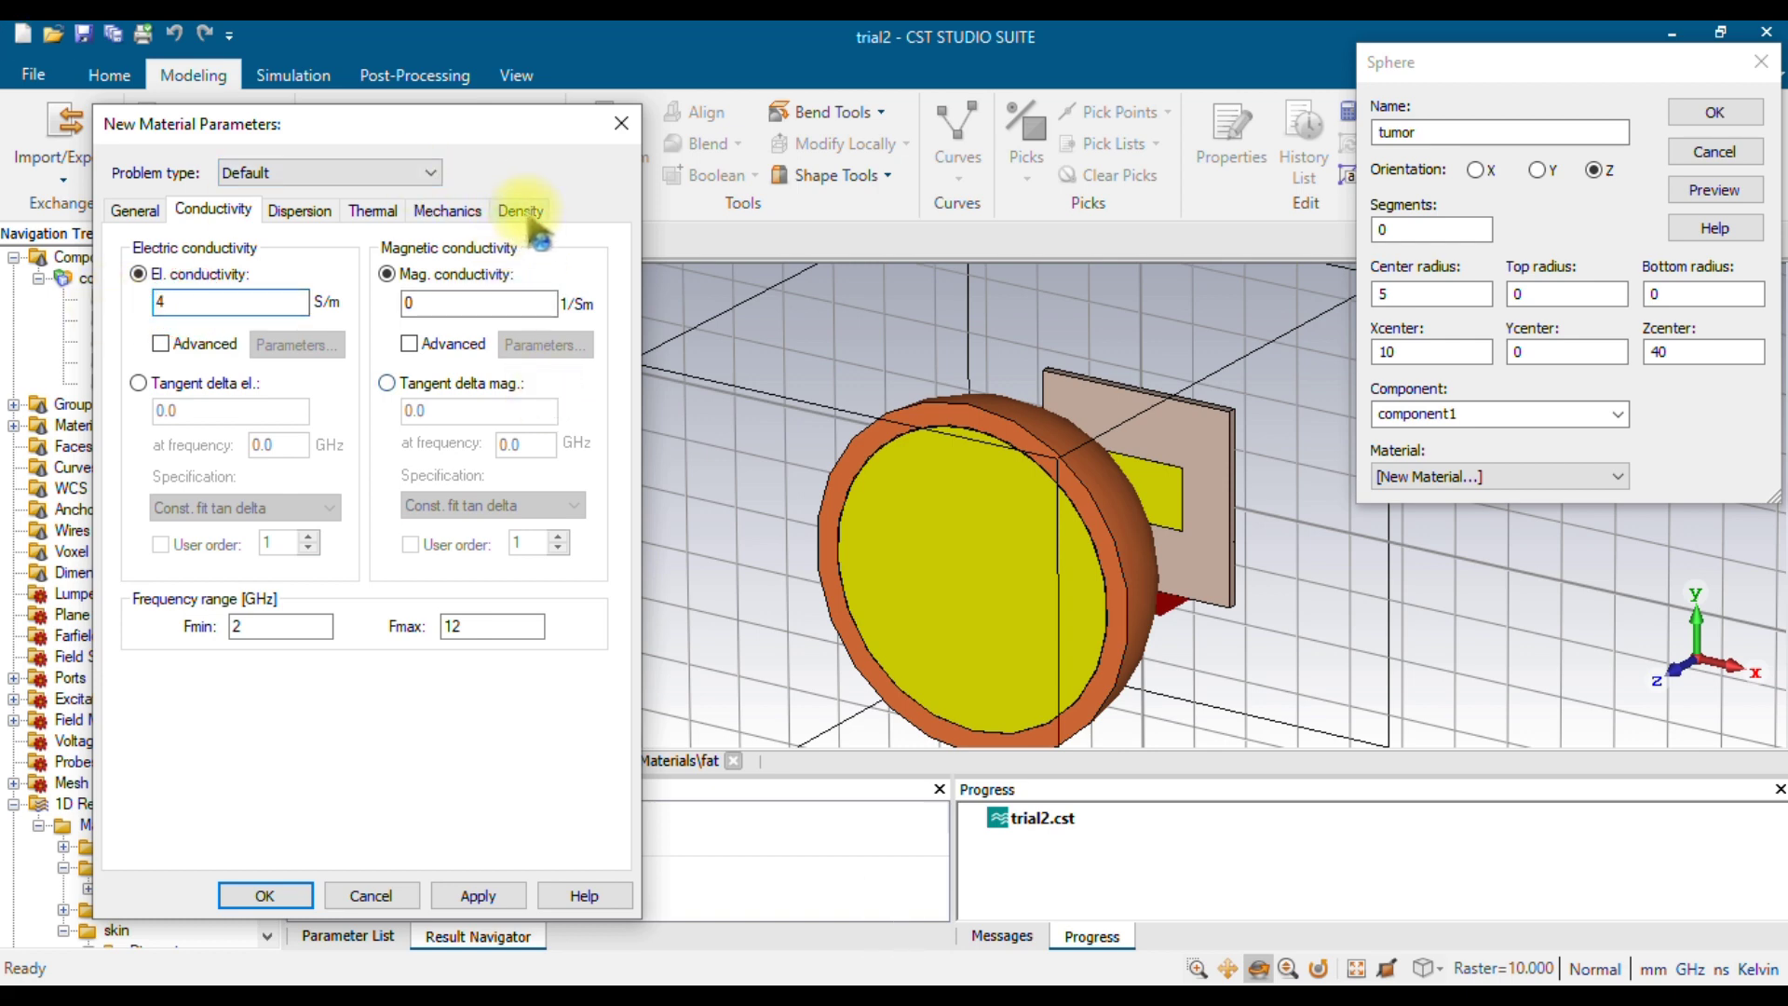
Look up the tumor density in the Word tissue table and set the tumor material's Rho to 1058 kg/m^3.
{"action": "left_click", "coordinate": [521, 210]}
{"action": "left_click", "coordinate": [571, 975]}
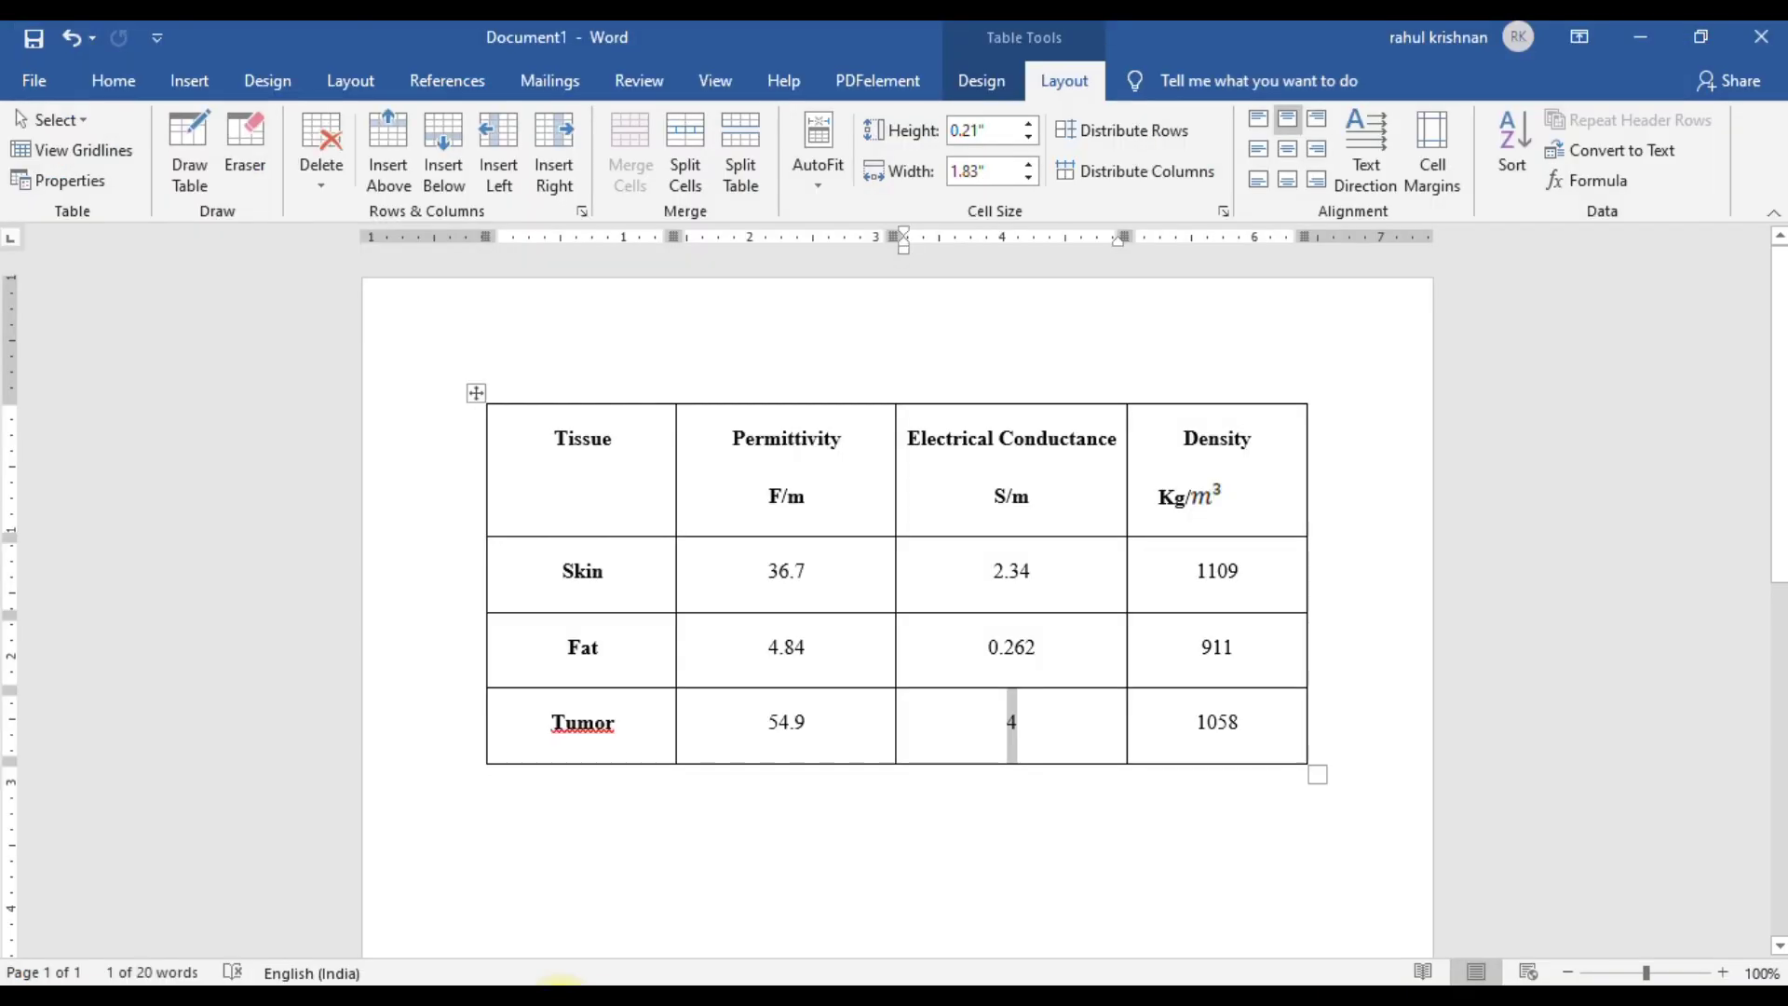
{"action": "double_click", "coordinate": [1217, 722]}
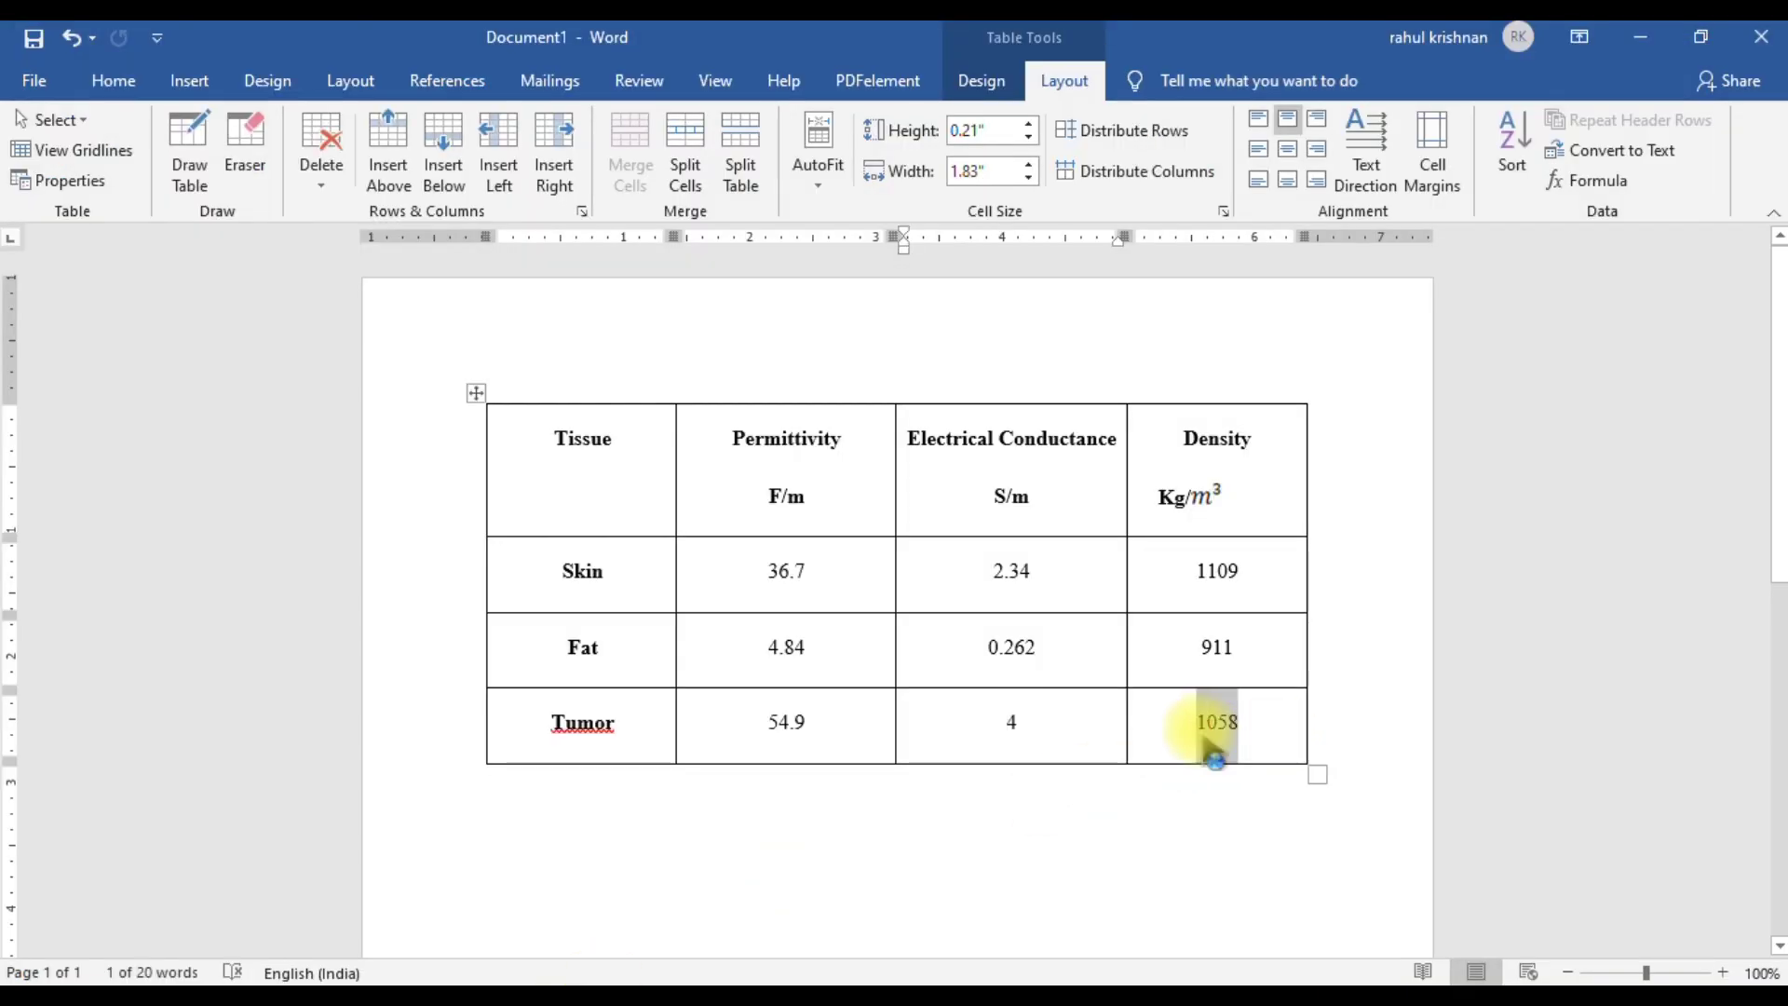
{"action": "left_click", "coordinate": [798, 982]}
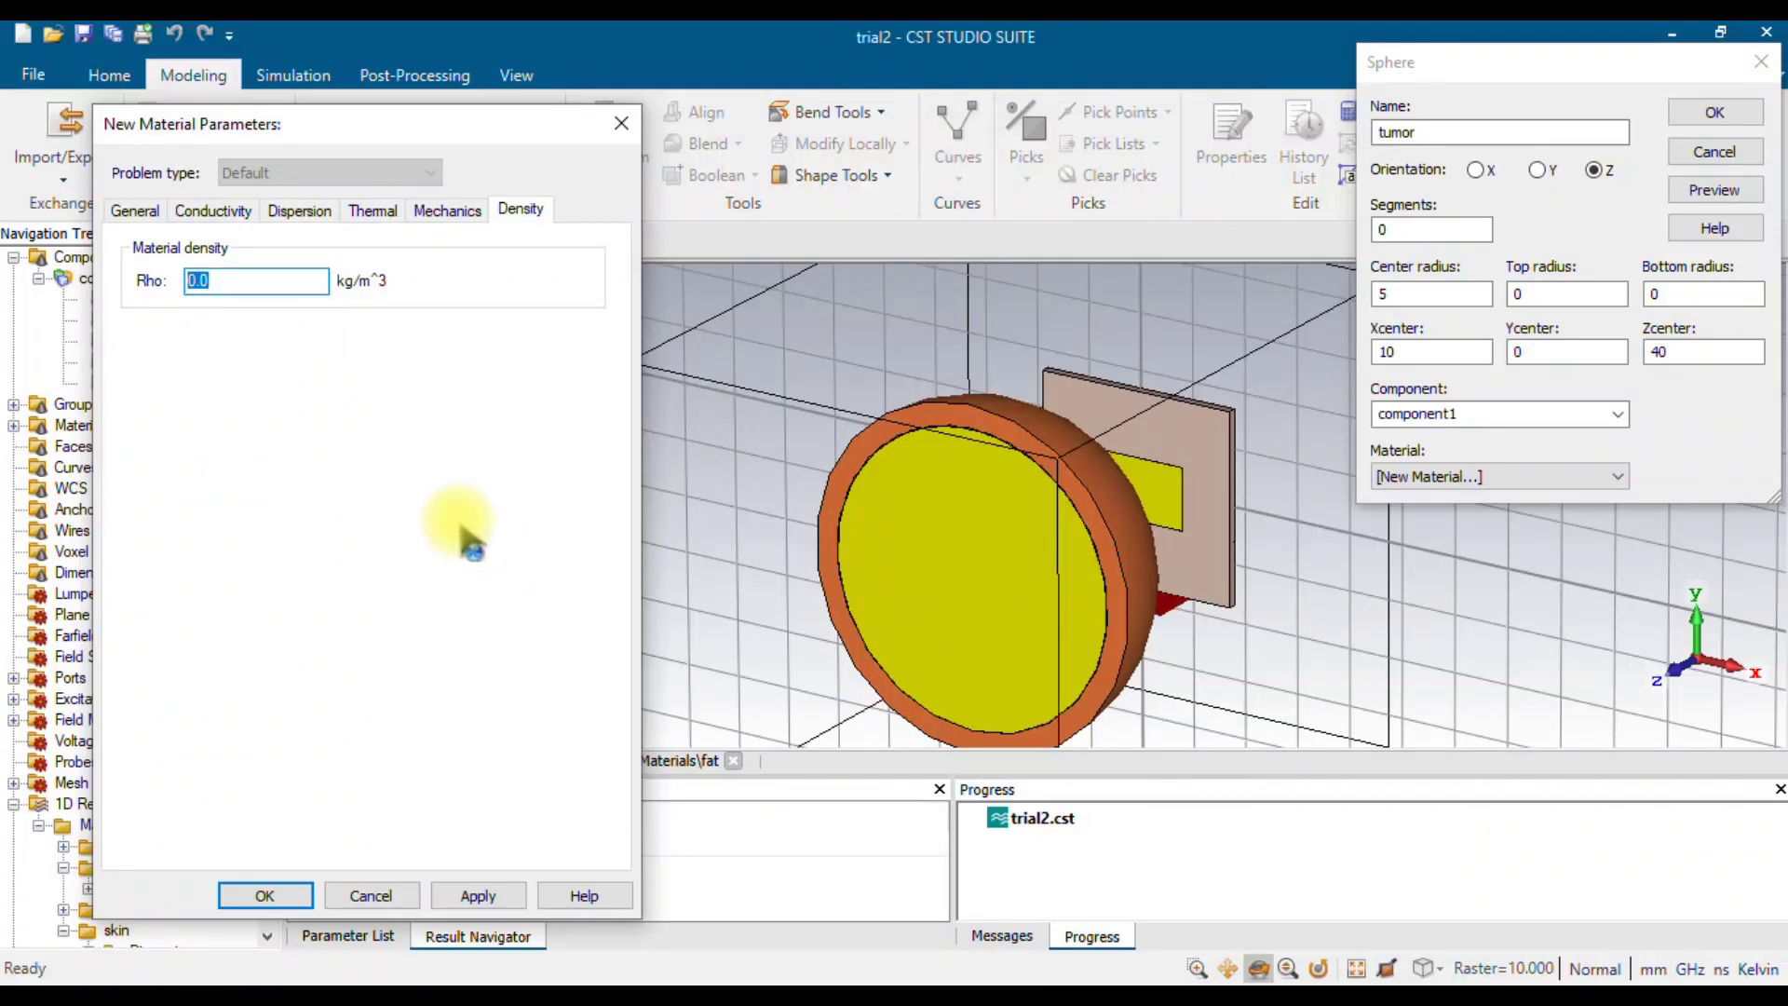
{"action": "type", "text": "10"}
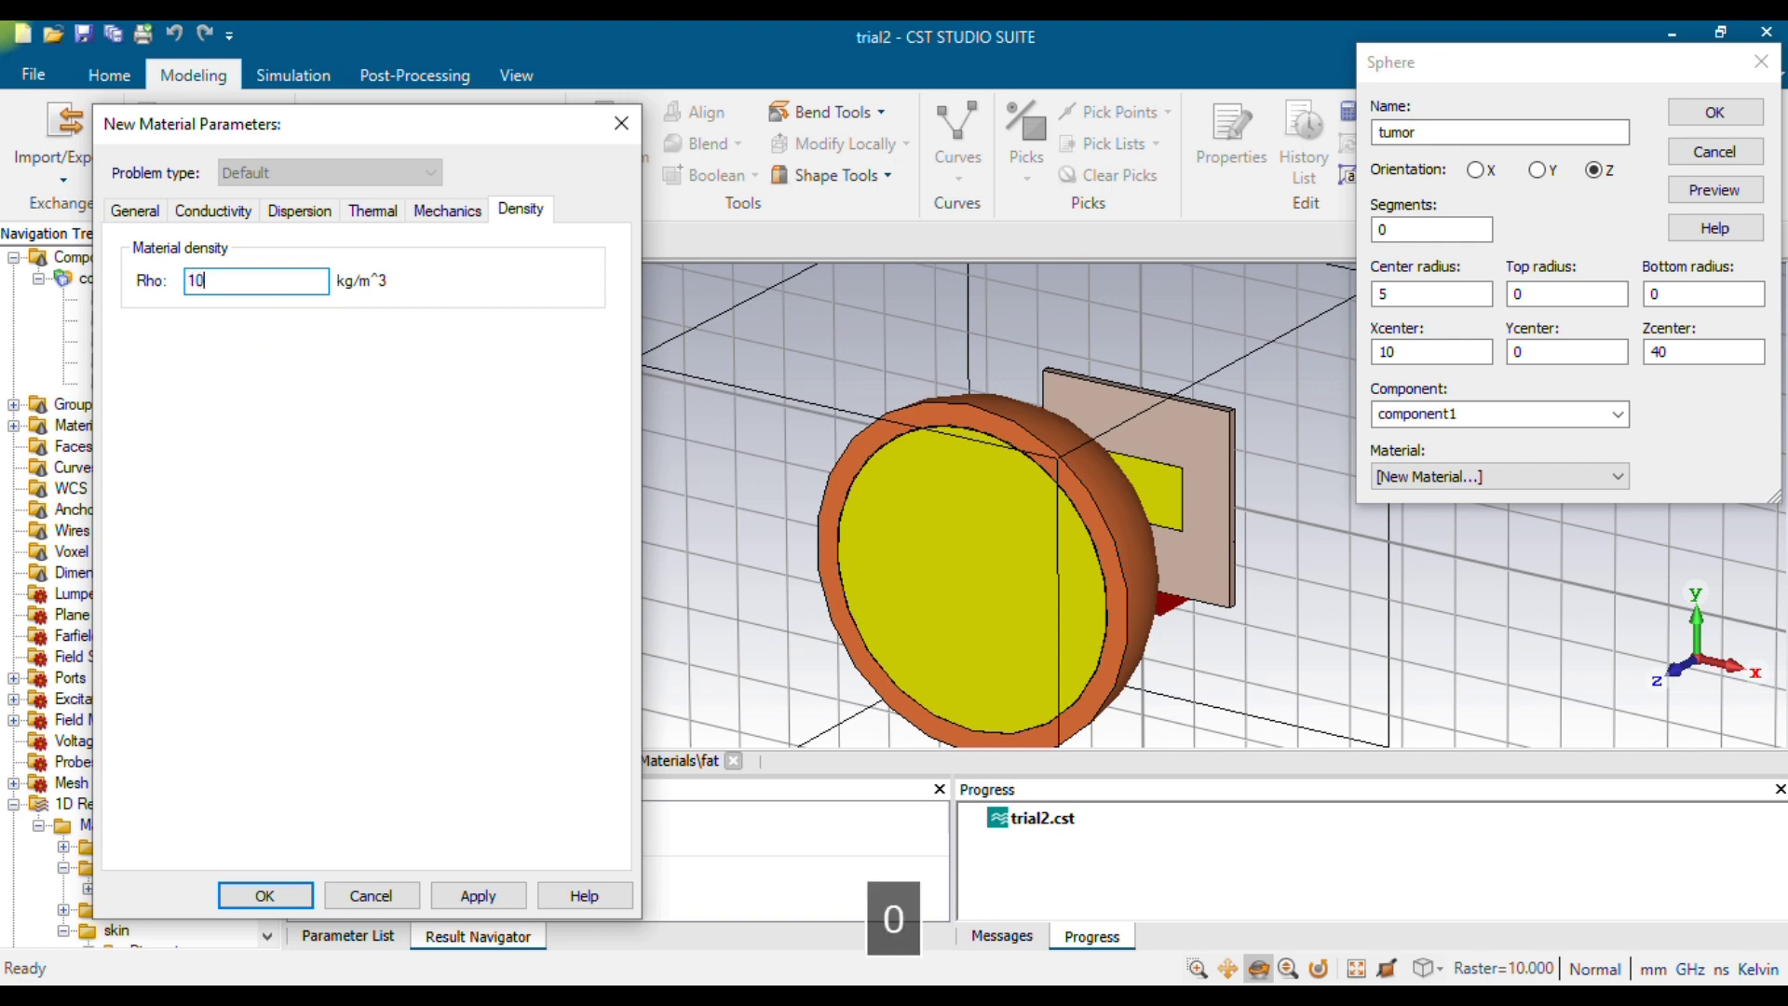
{"action": "type", "text": "58"}
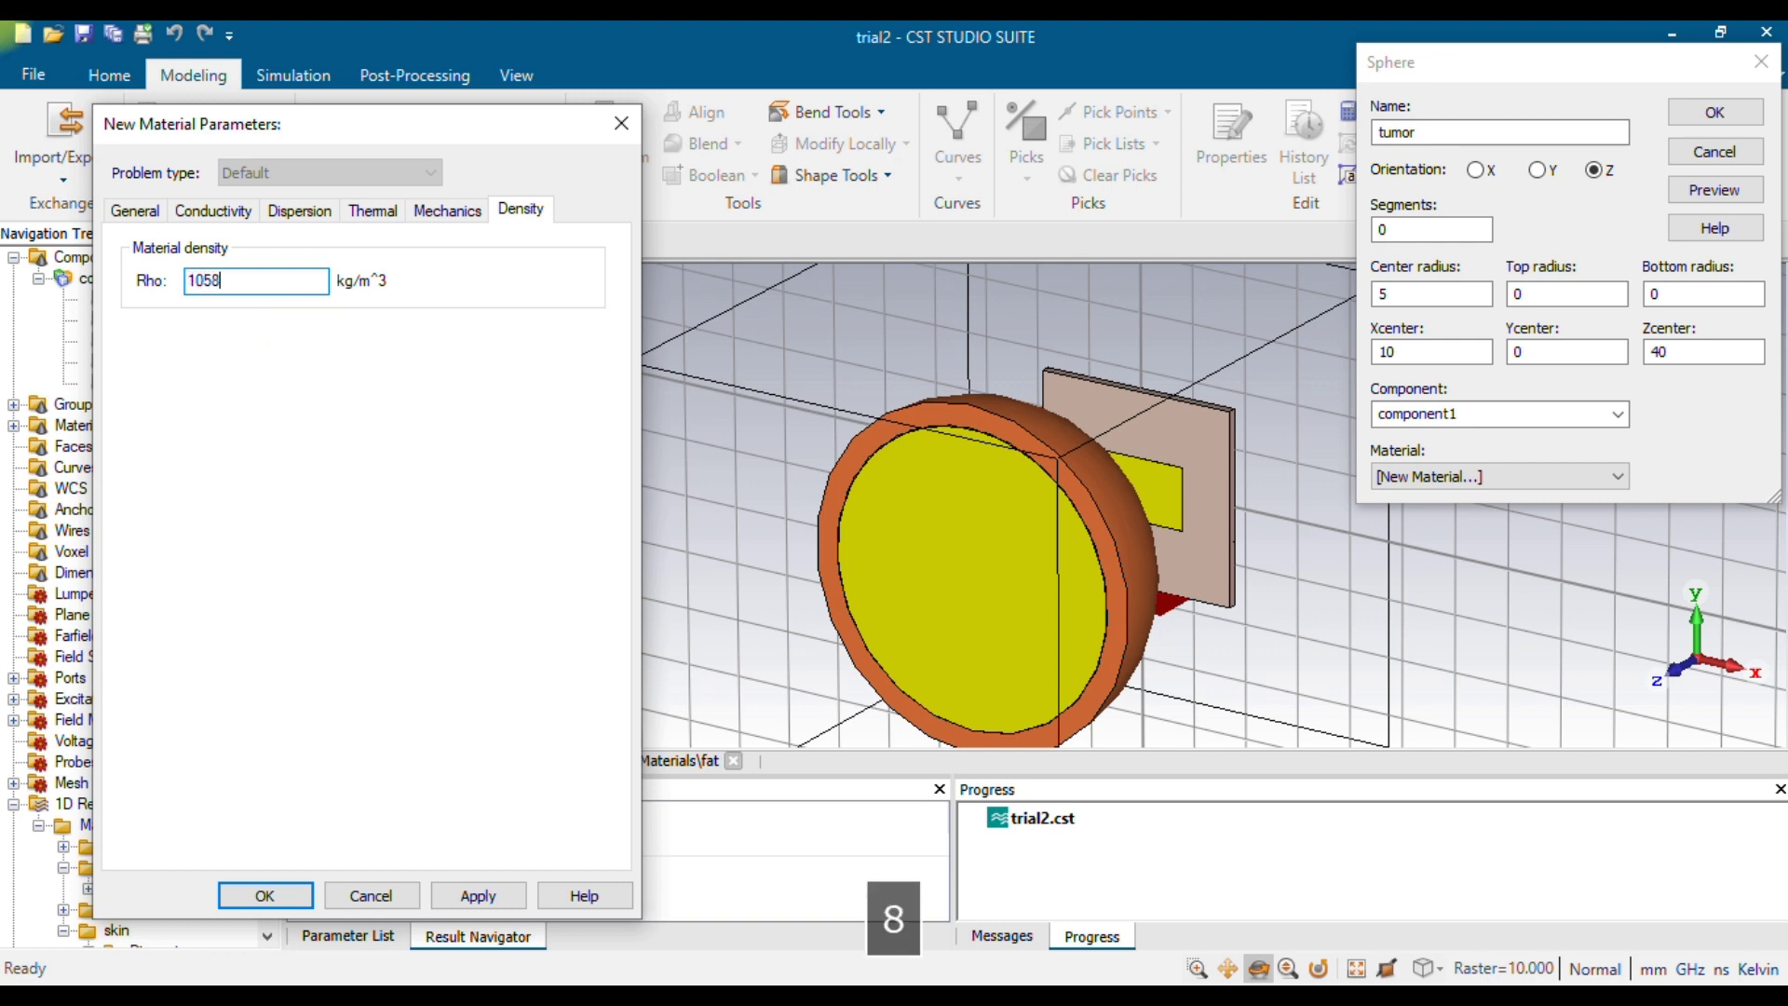
Give the tumor material a red color and accept the new material definition.
{"action": "left_click", "coordinate": [135, 211]}
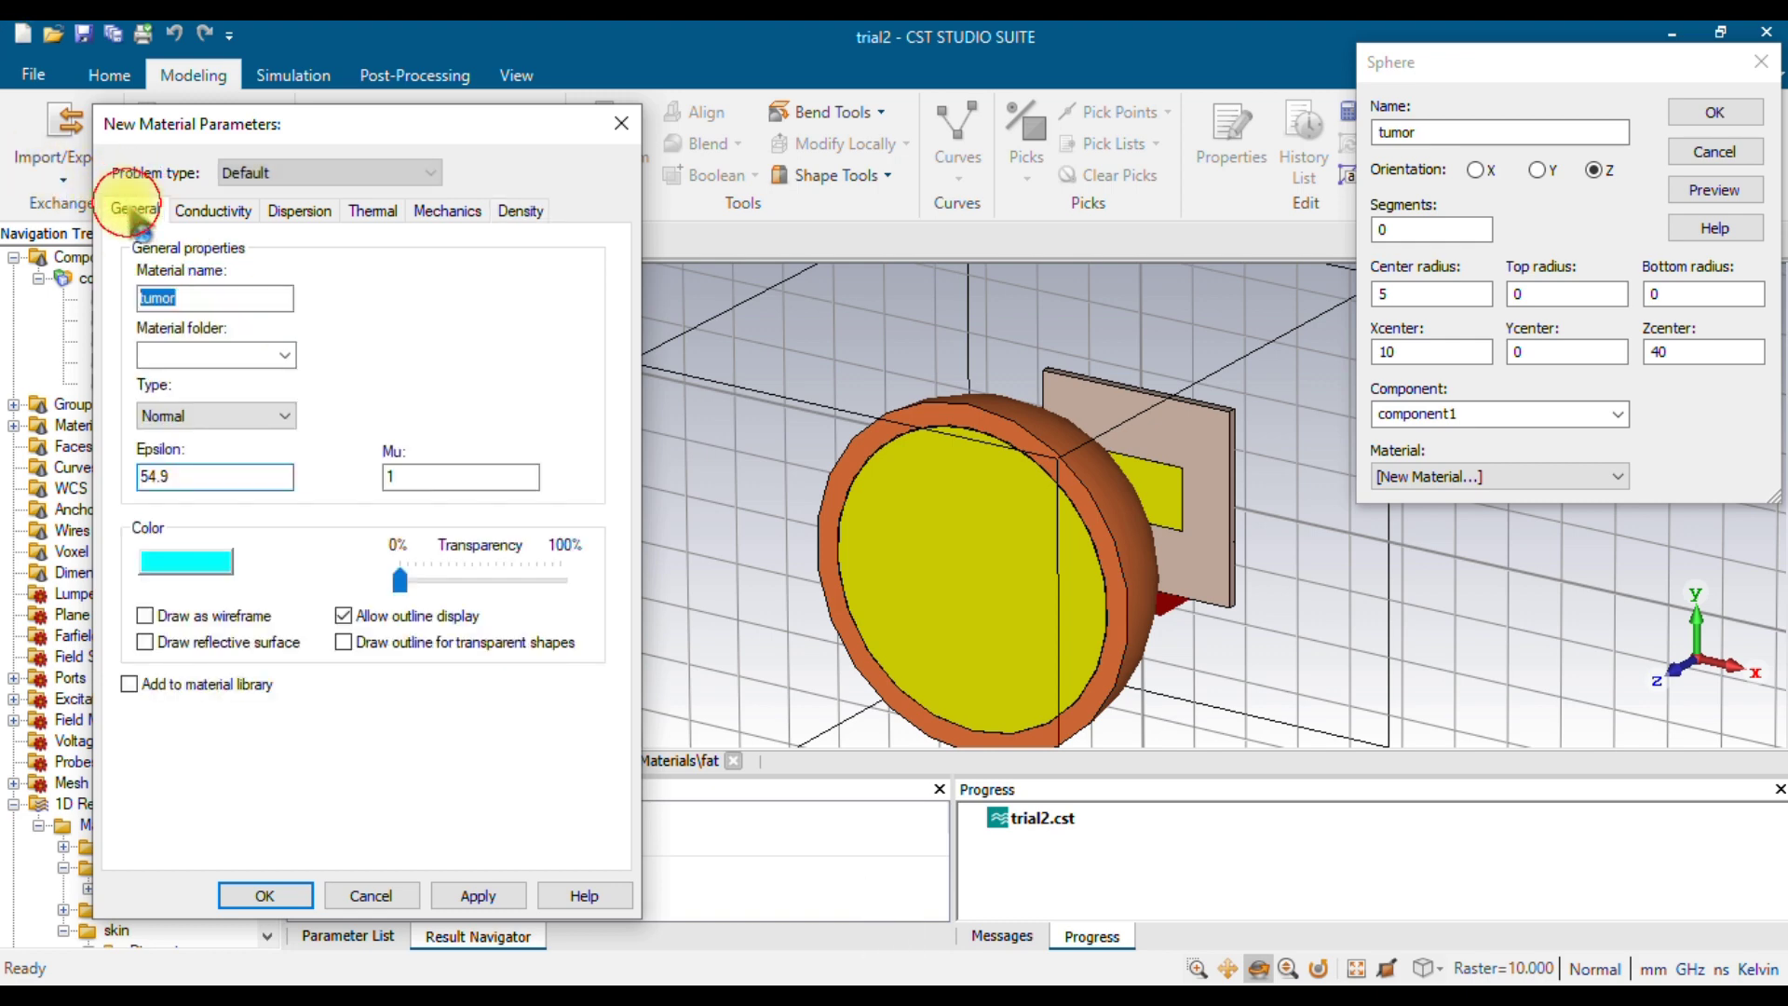
{"action": "left_click", "coordinate": [209, 564]}
{"action": "left_click", "coordinate": [245, 408]}
{"action": "left_click", "coordinate": [271, 704]}
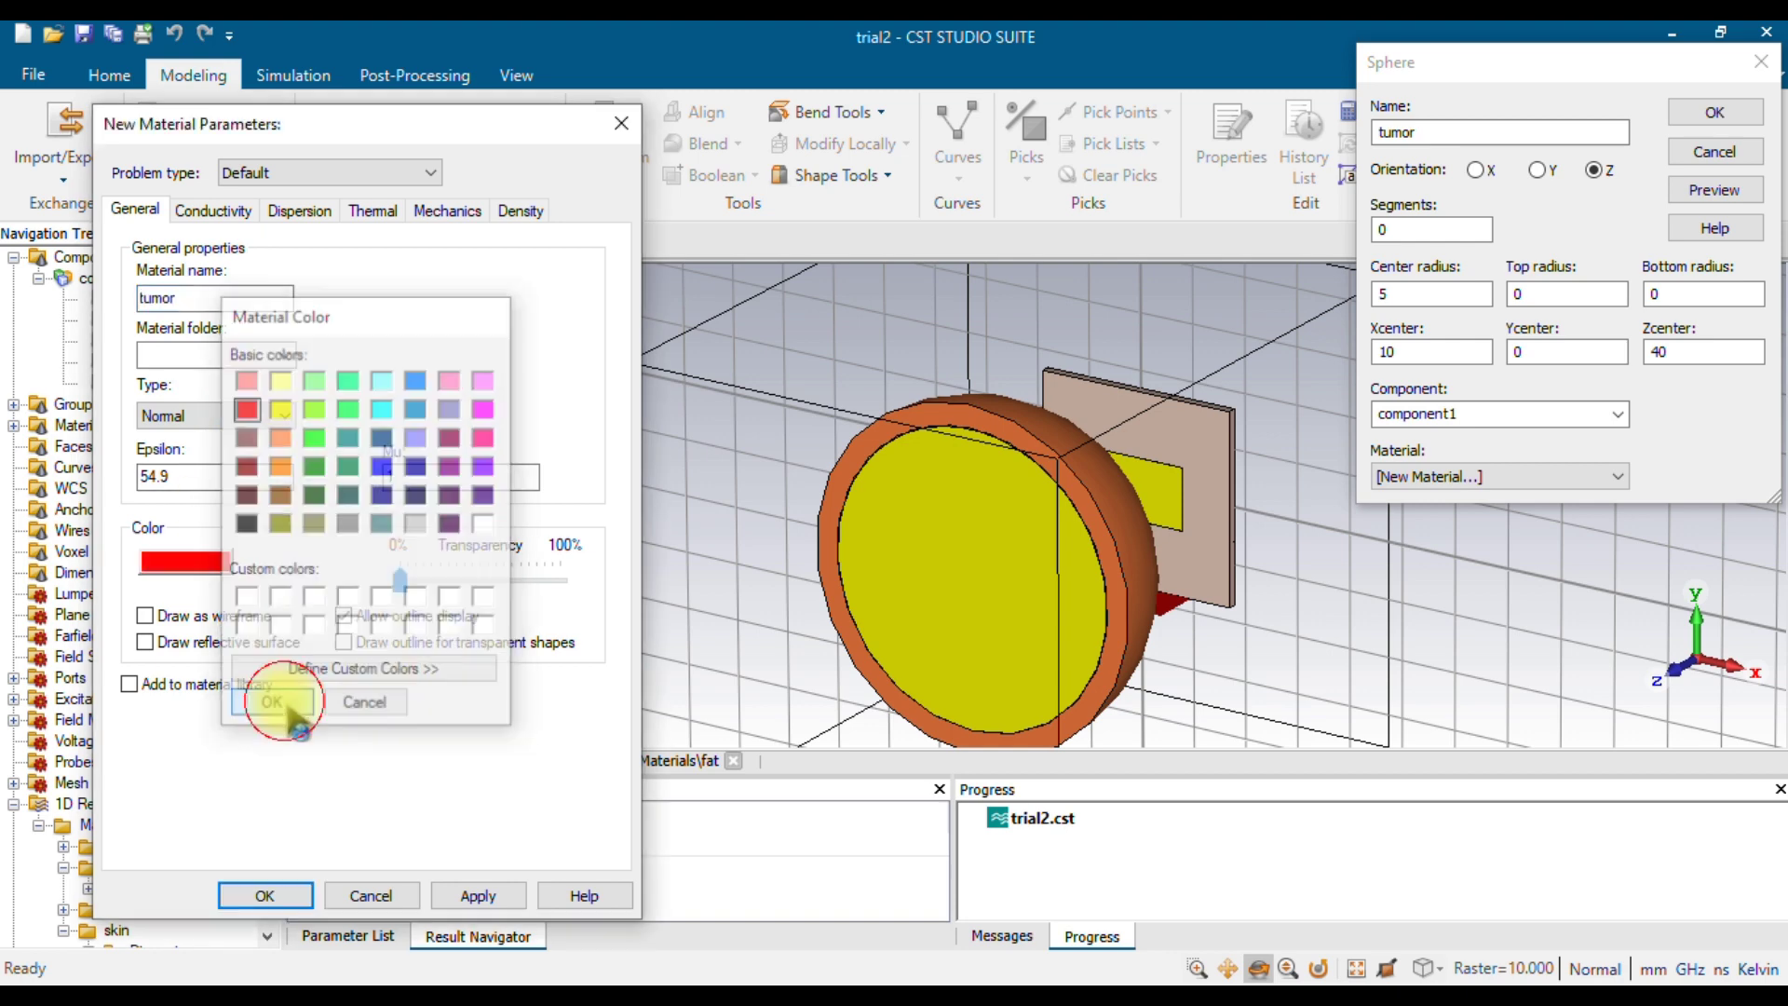
{"action": "left_click", "coordinate": [270, 900]}
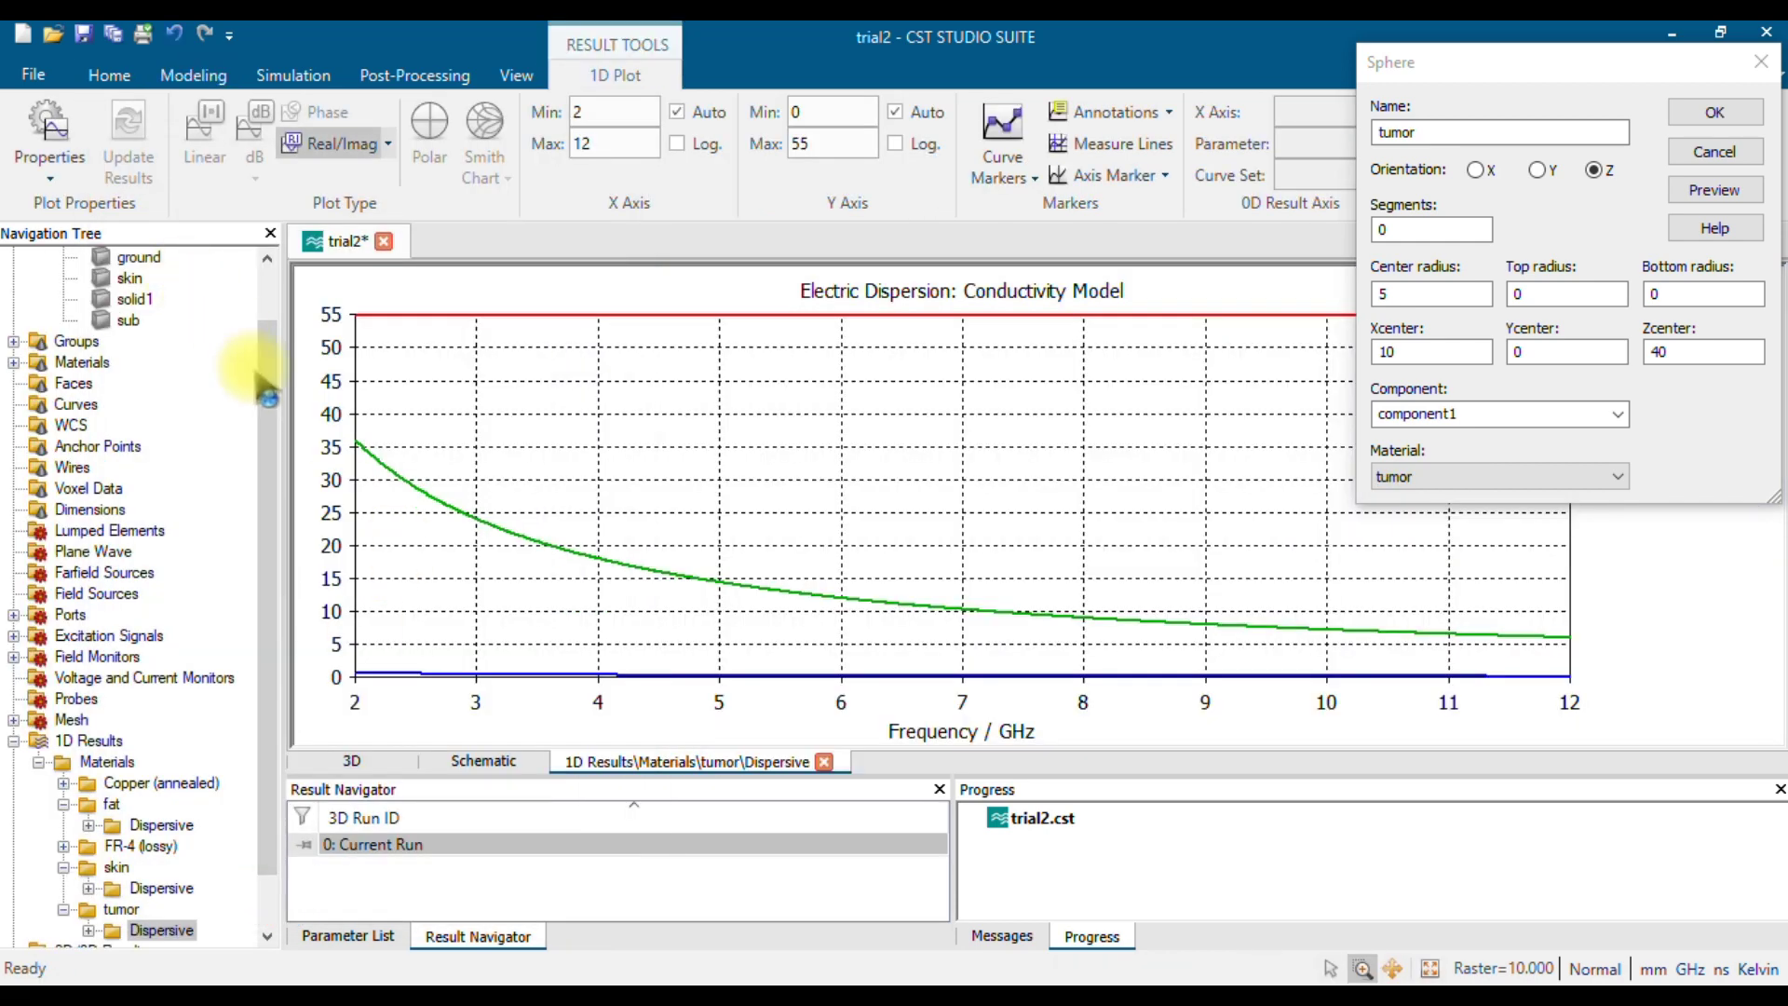
Return to the 3D model, create the tumor sphere, and resolve its intersection with fat by inserting the highlighted shape.
{"action": "left_click_drag", "start_coordinate": [274, 350], "coordinate": [275, 296]}
{"action": "left_click", "coordinate": [119, 279]}
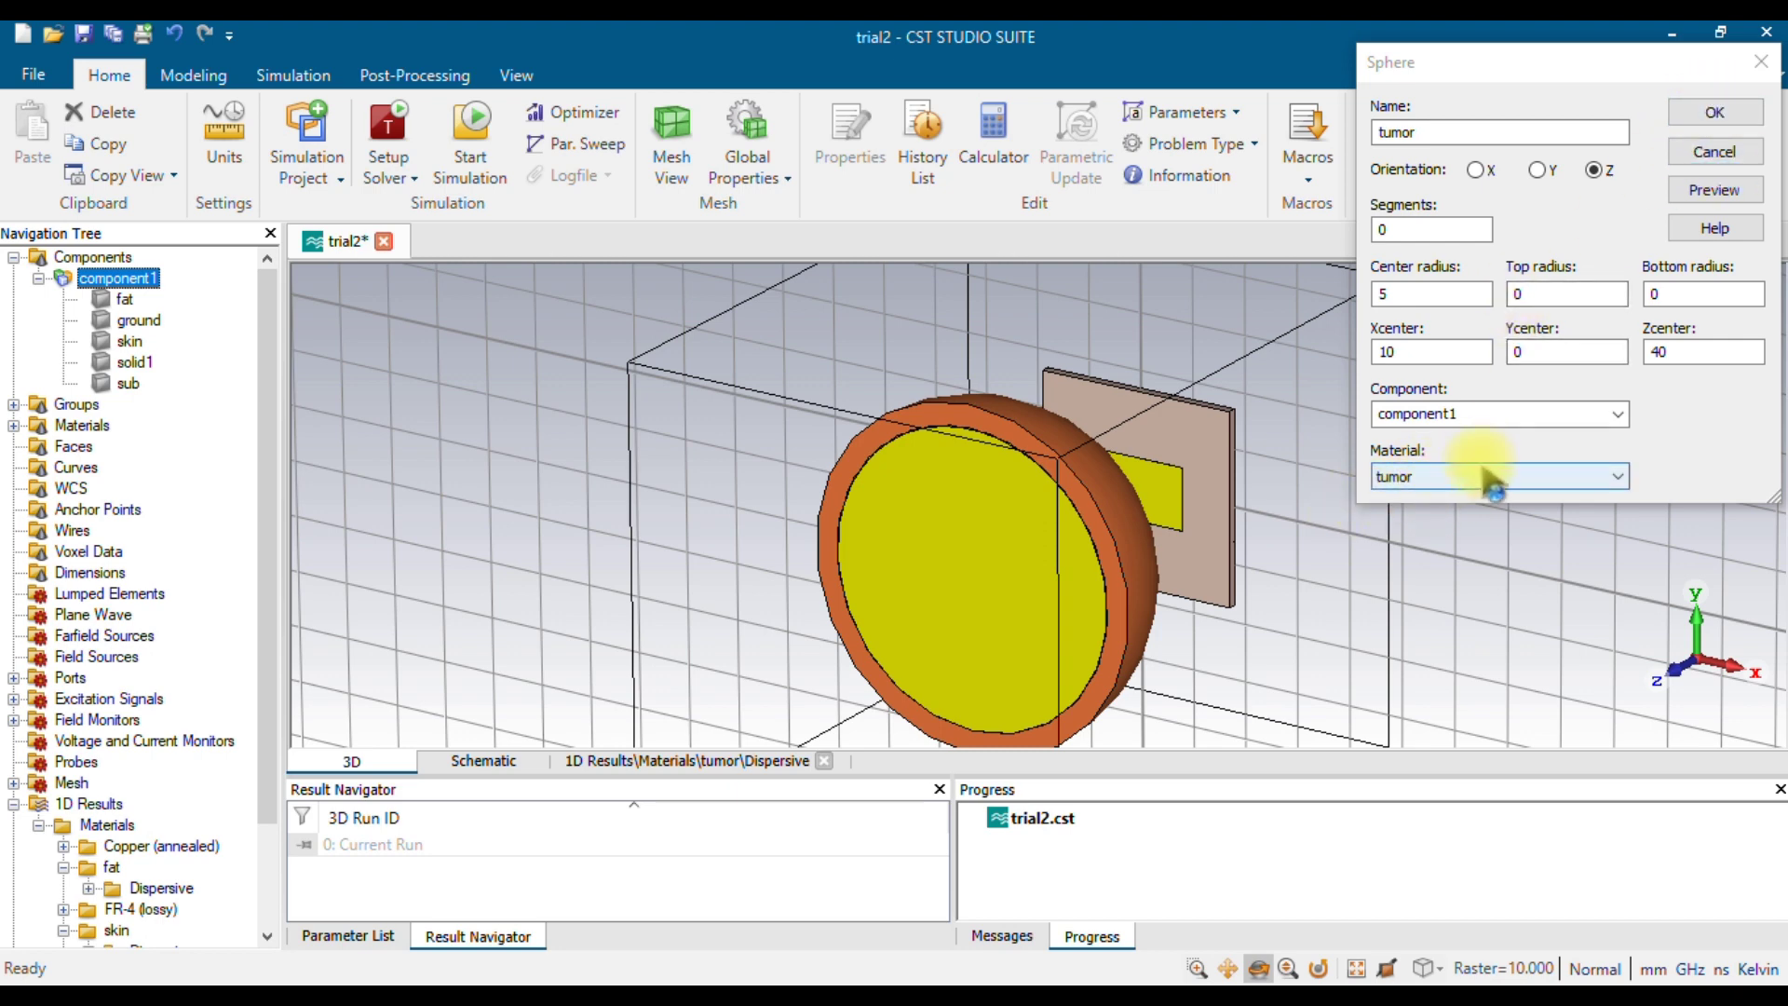
{"action": "left_click", "coordinate": [1714, 113]}
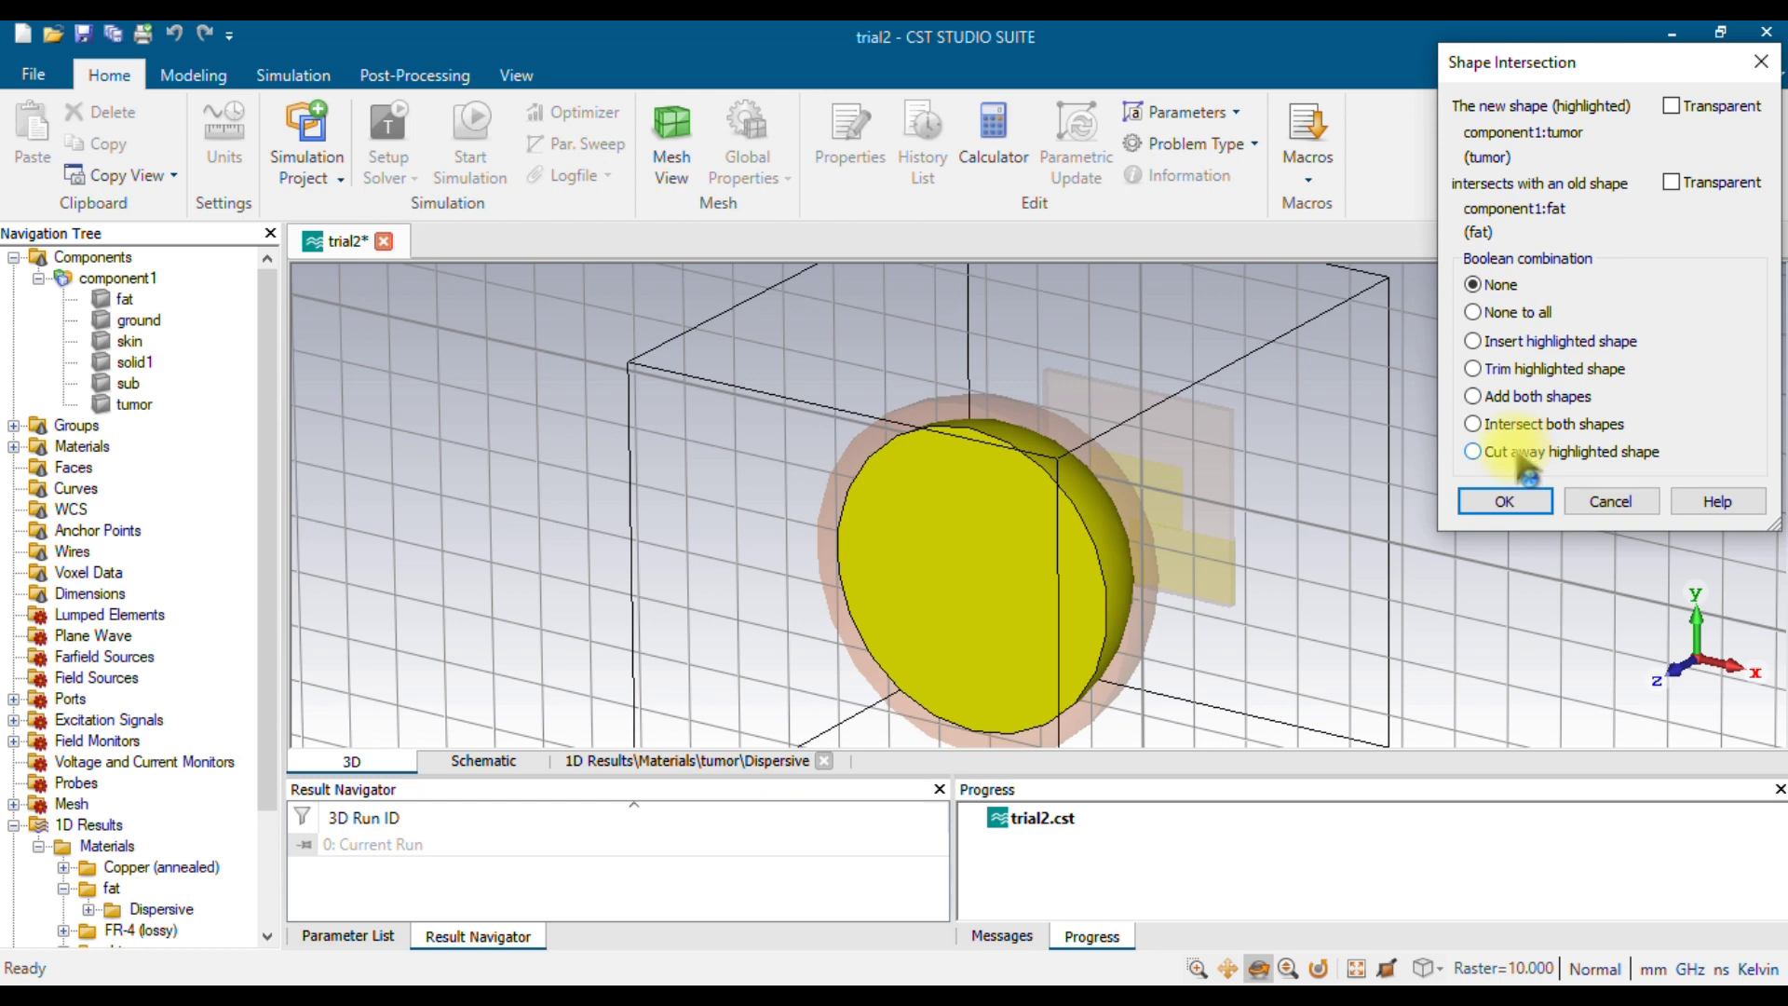
{"action": "left_click", "coordinate": [1476, 342]}
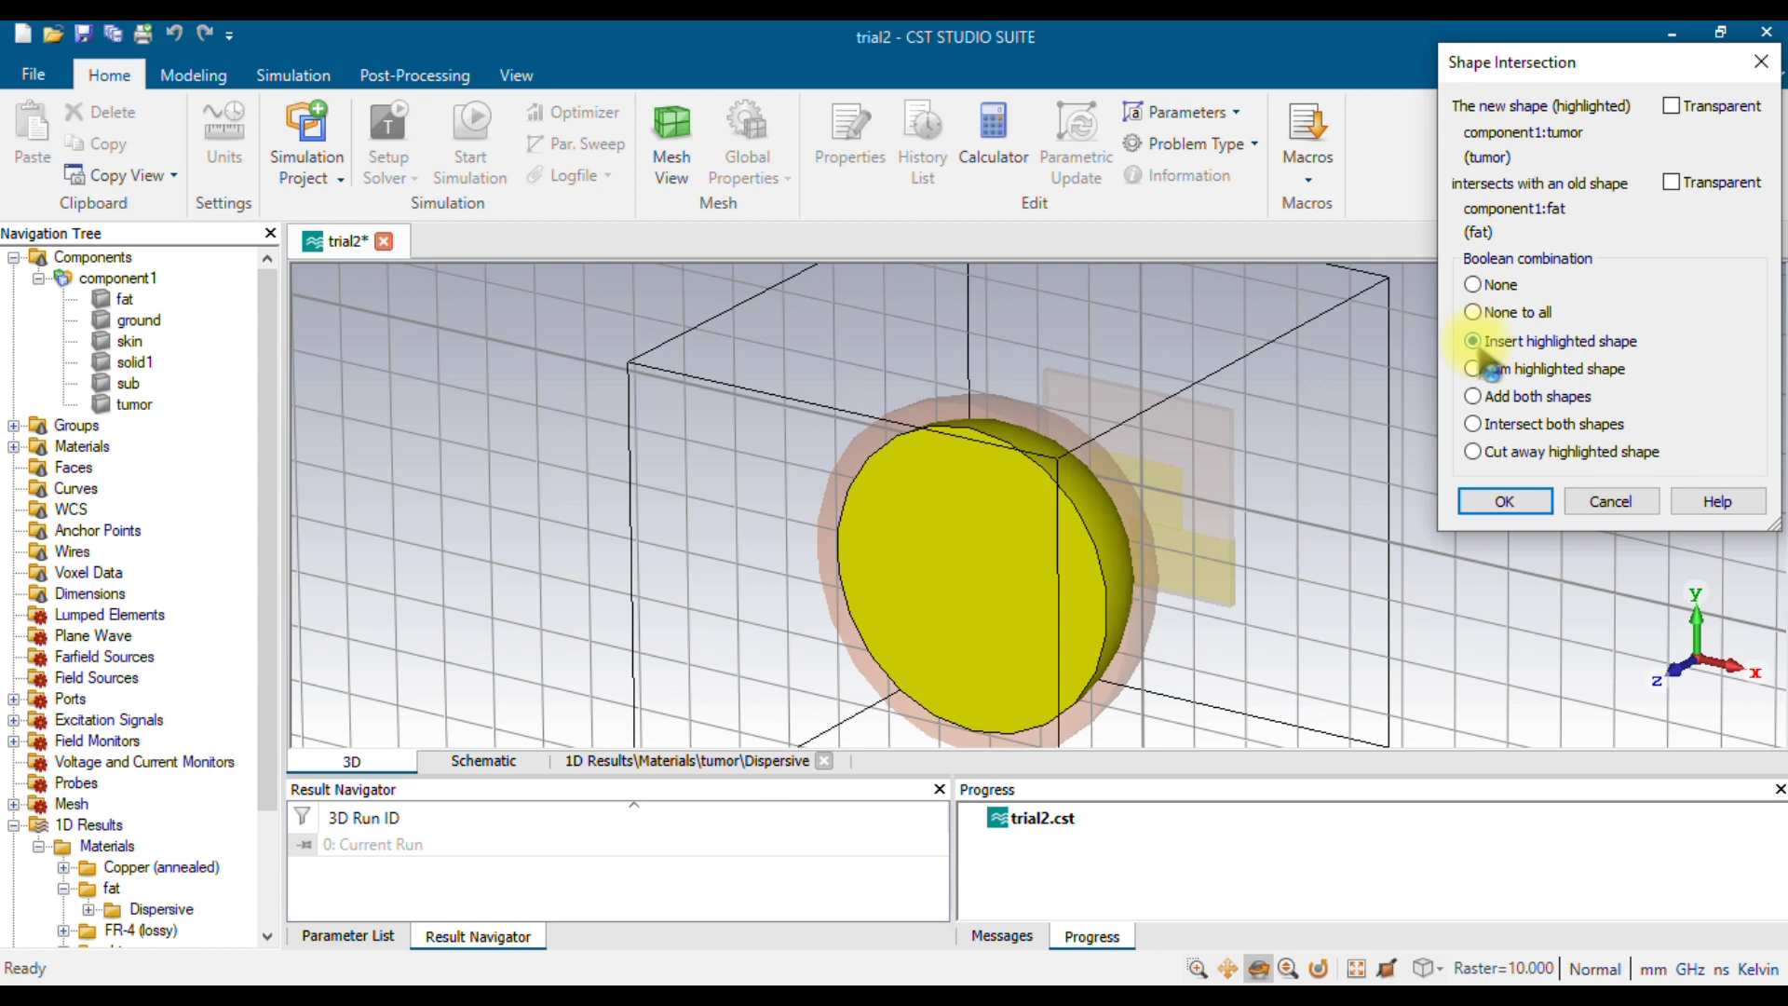
{"action": "left_click", "coordinate": [1528, 500]}
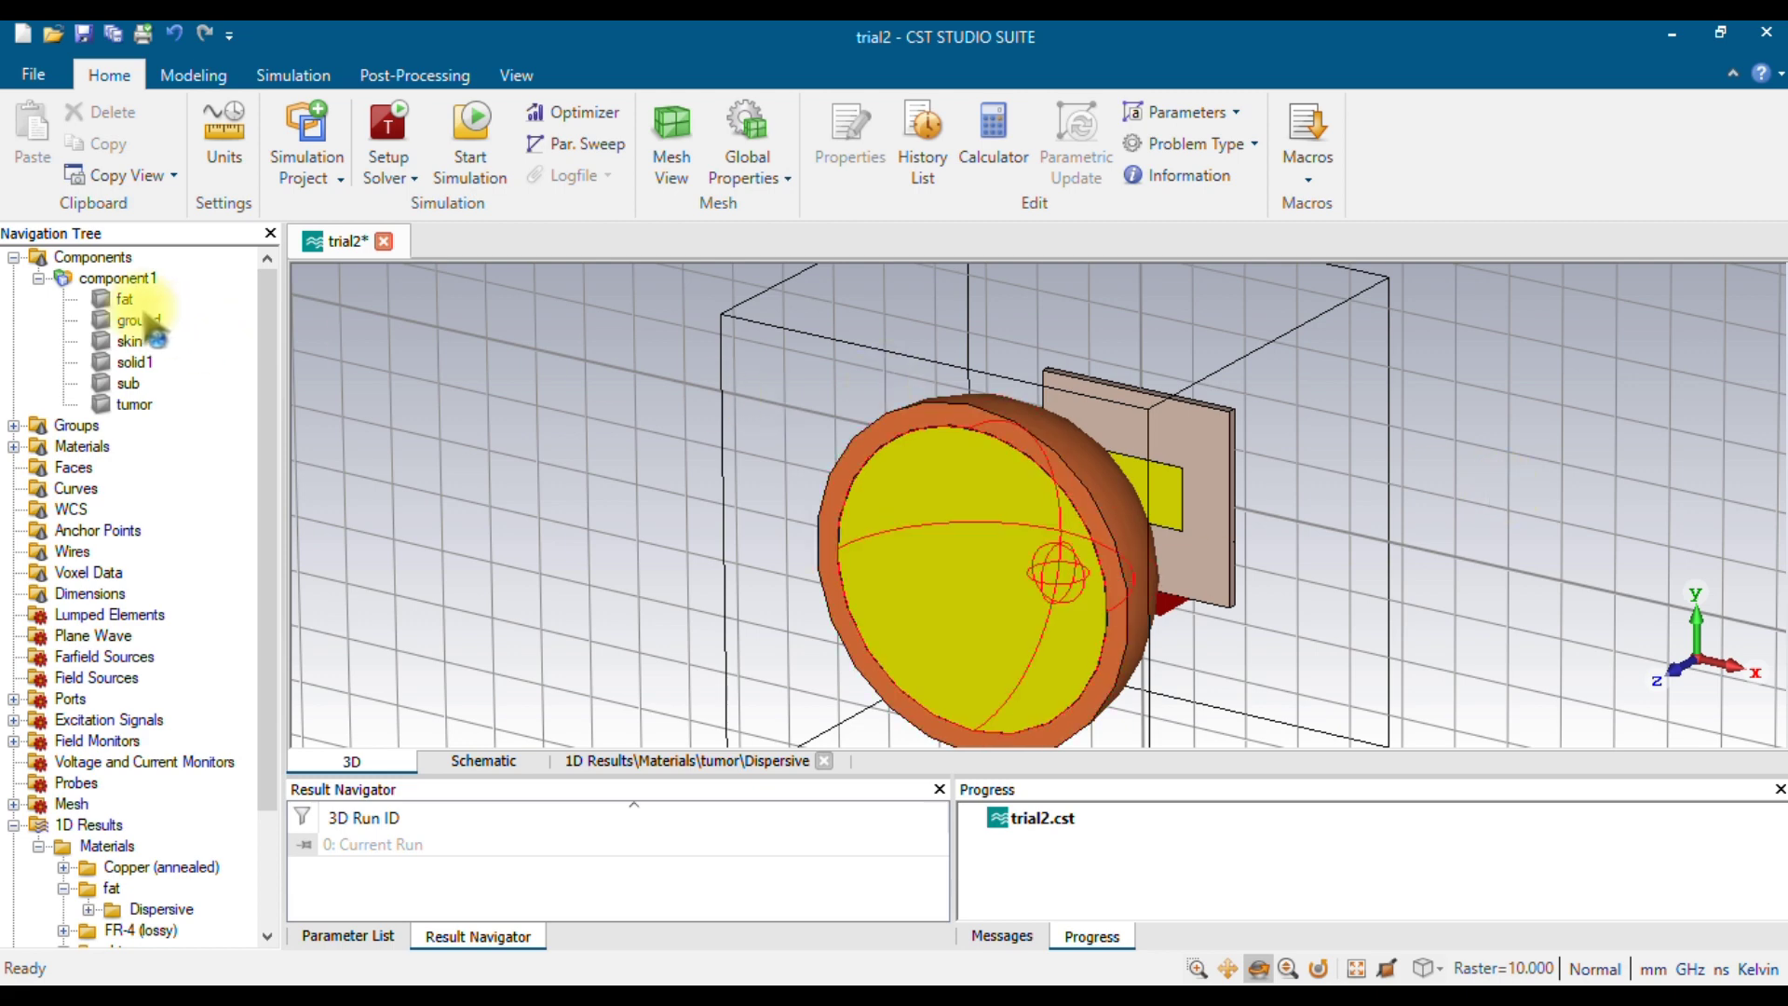
Examine the fat solid and the embedded tumor from the side, relative to the antenna.
{"action": "left_click", "coordinate": [124, 299]}
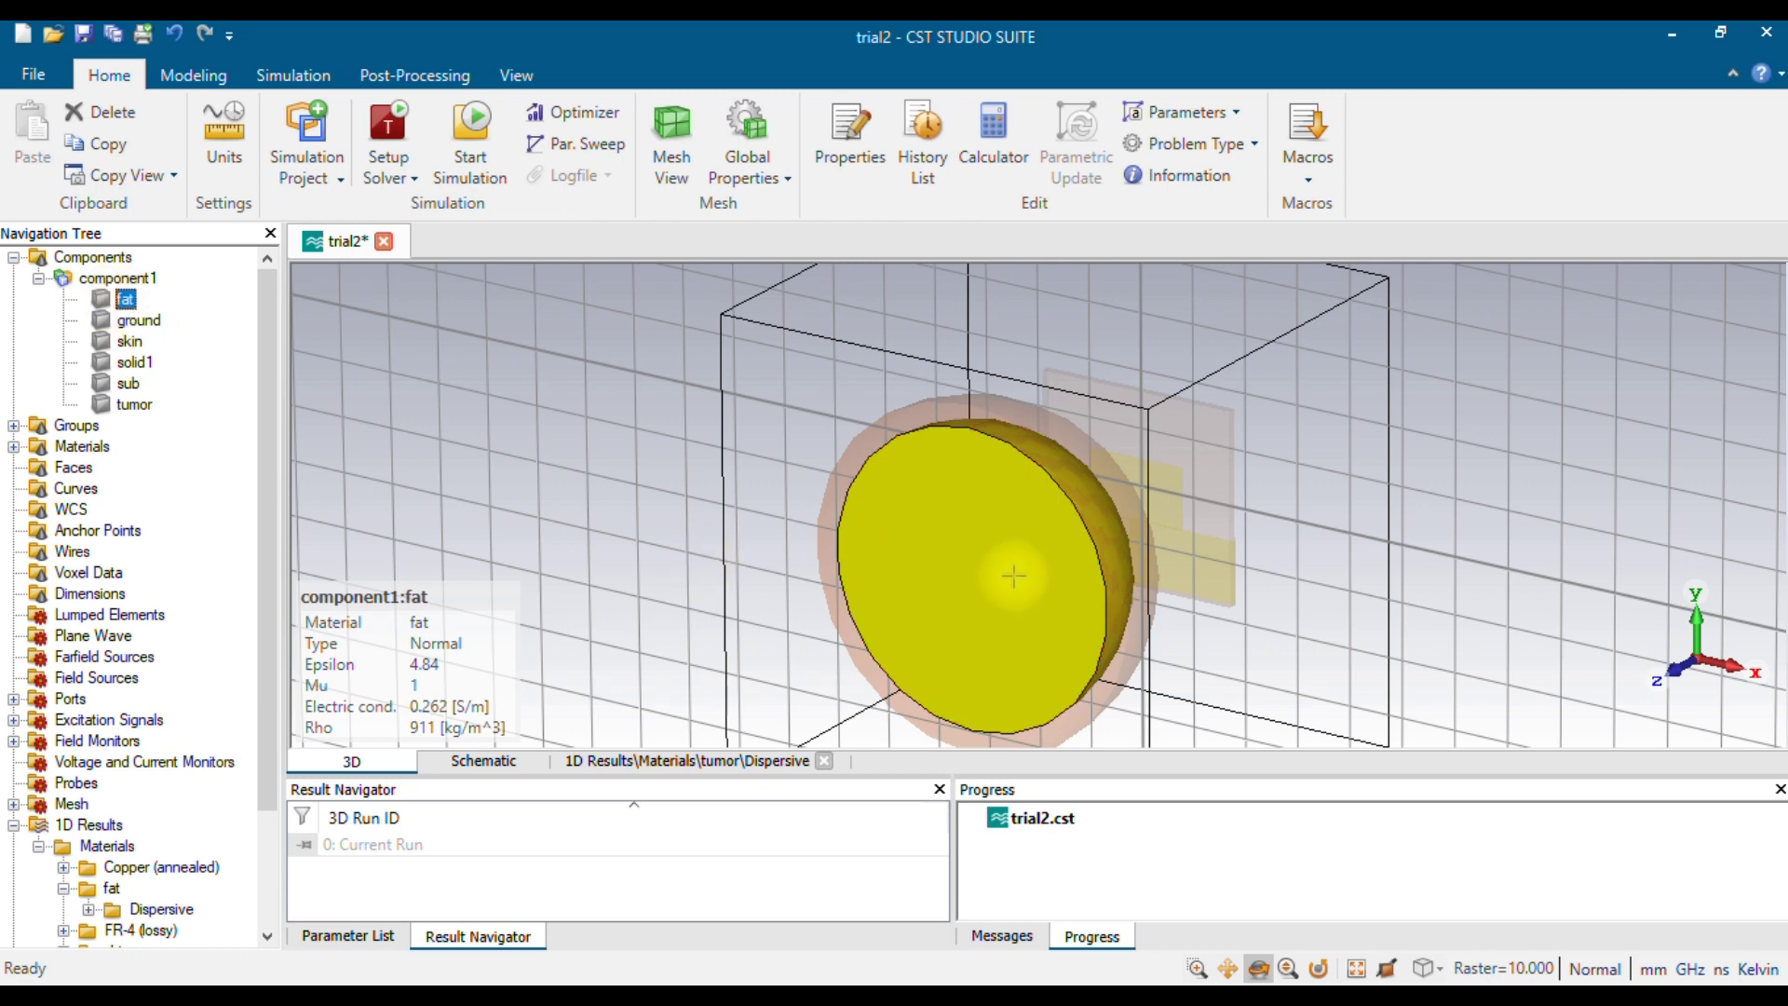
{"action": "left_click", "coordinate": [1260, 969]}
{"action": "left_click_drag", "start_coordinate": [810, 599], "coordinate": [943, 547]}
{"action": "left_click_drag", "start_coordinate": [741, 538], "coordinate": [739, 583]}
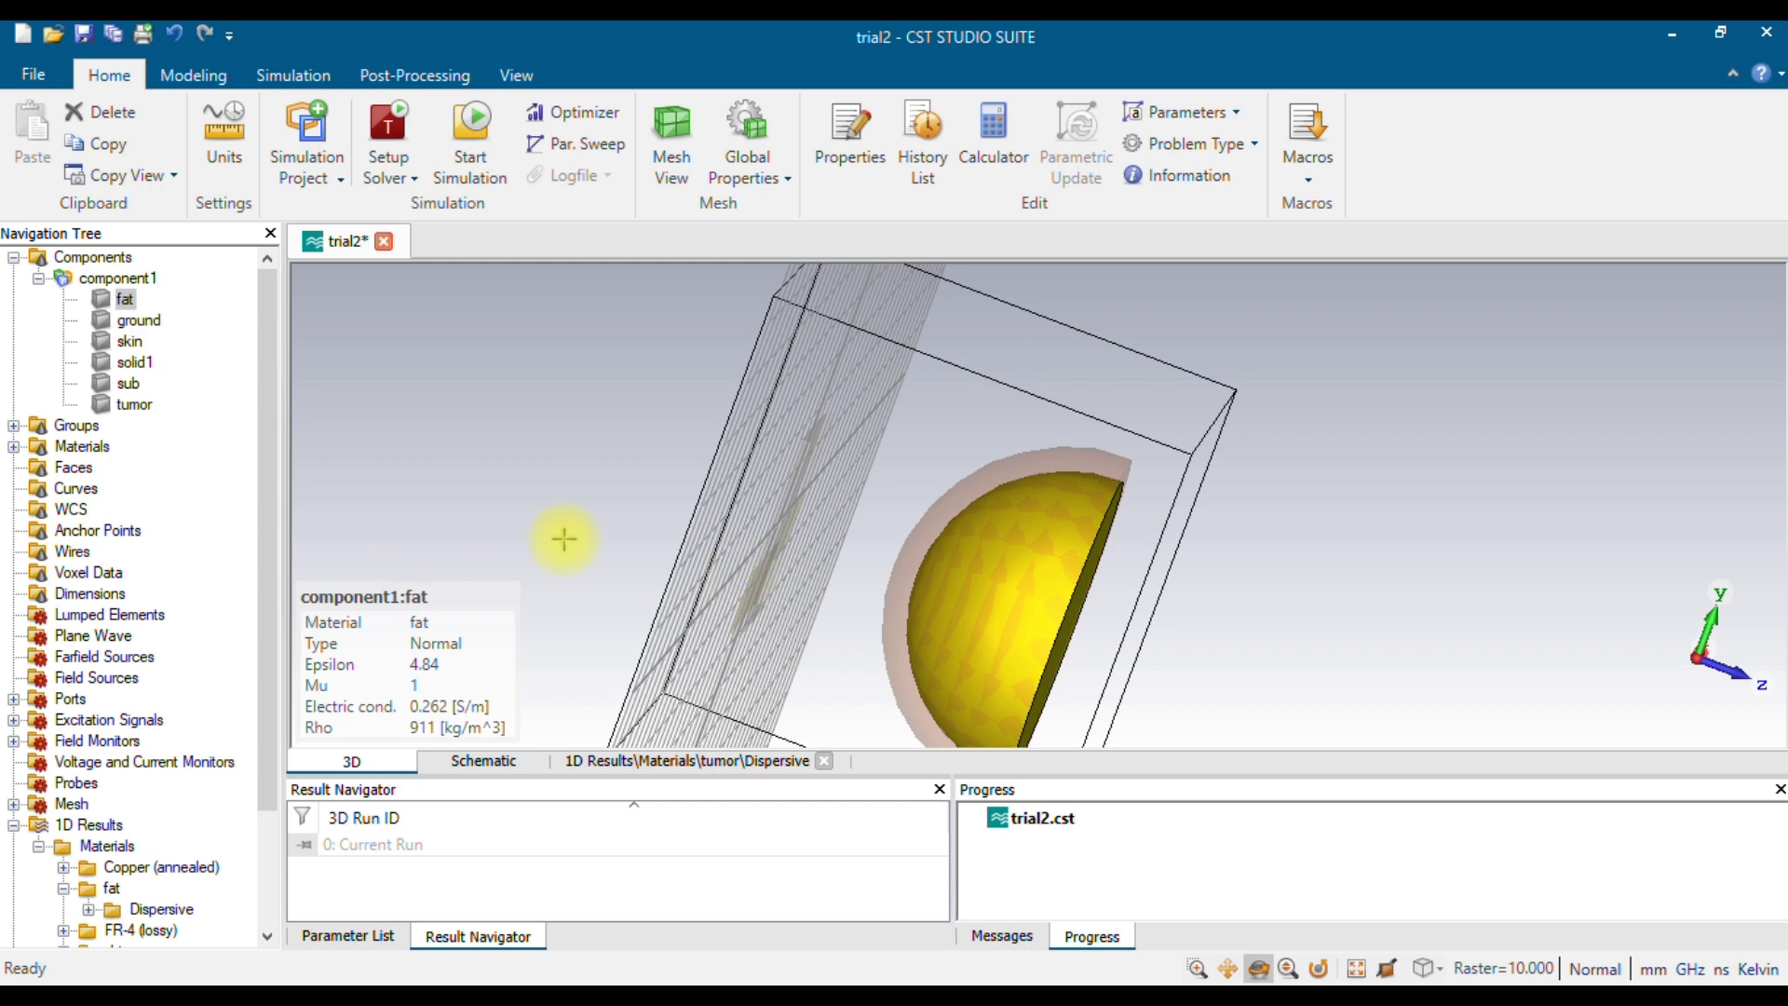
{"action": "left_click", "coordinate": [139, 321]}
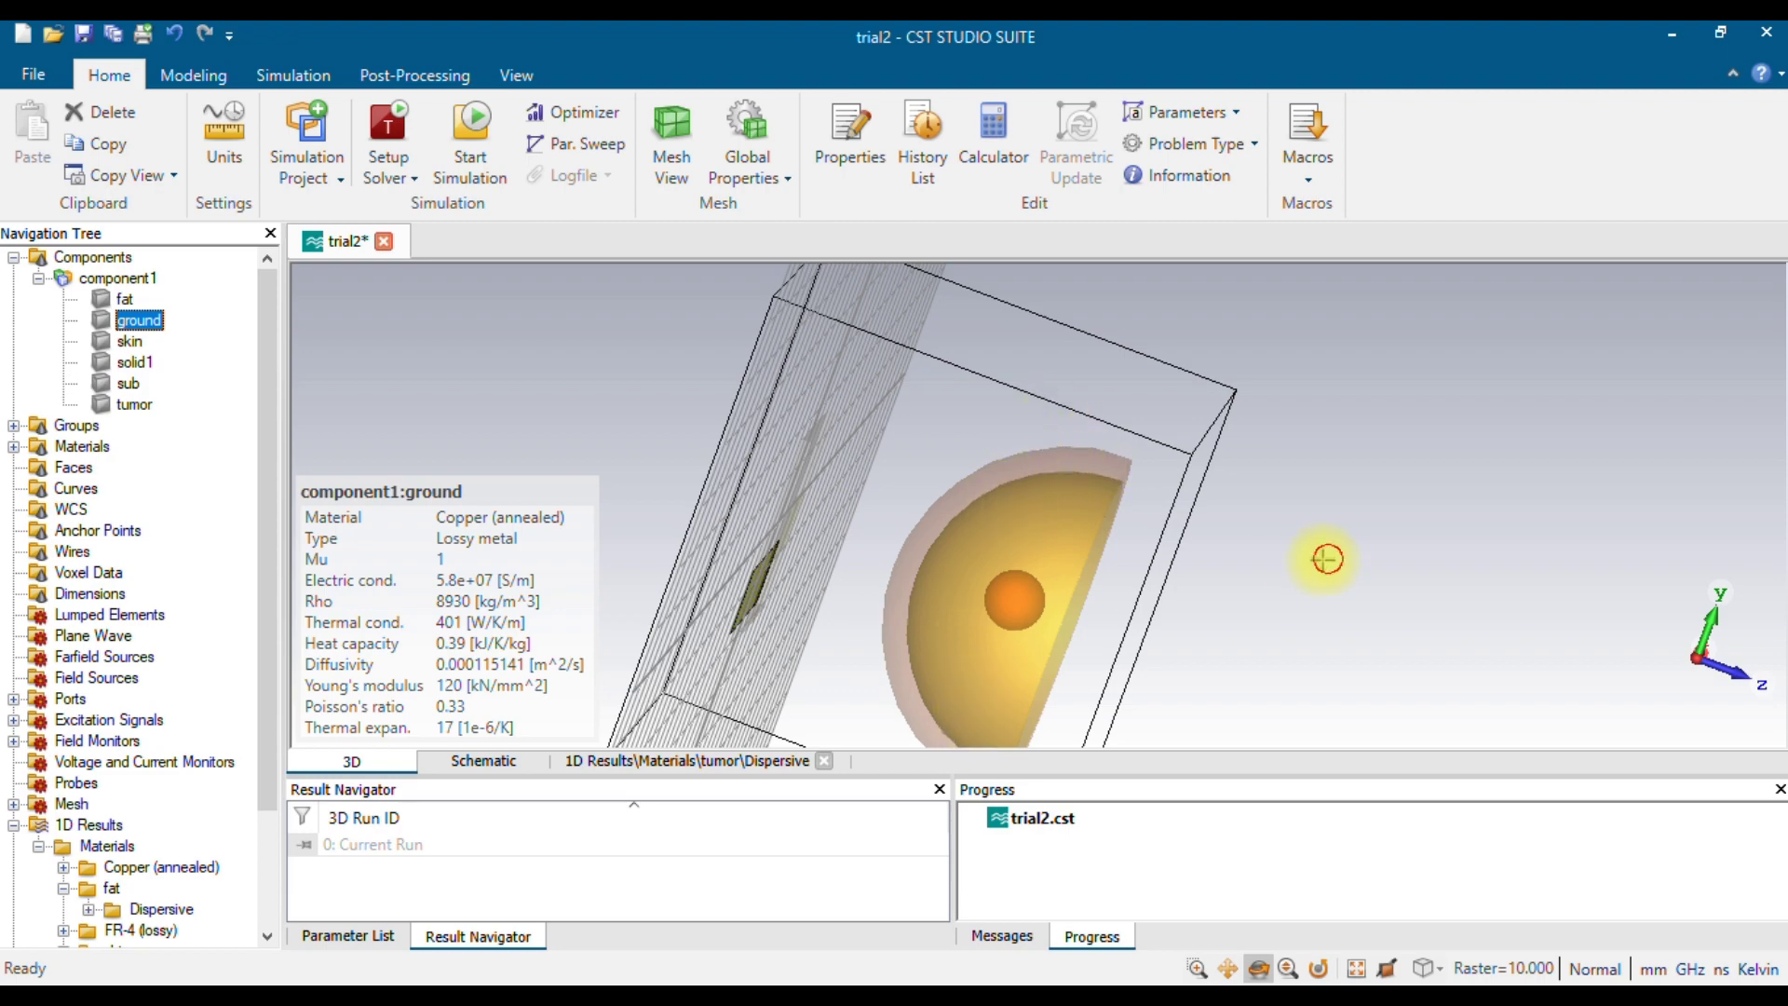
{"action": "key", "text": "space"}
{"action": "left_click_drag", "start_coordinate": [831, 431], "coordinate": [1317, 407]}
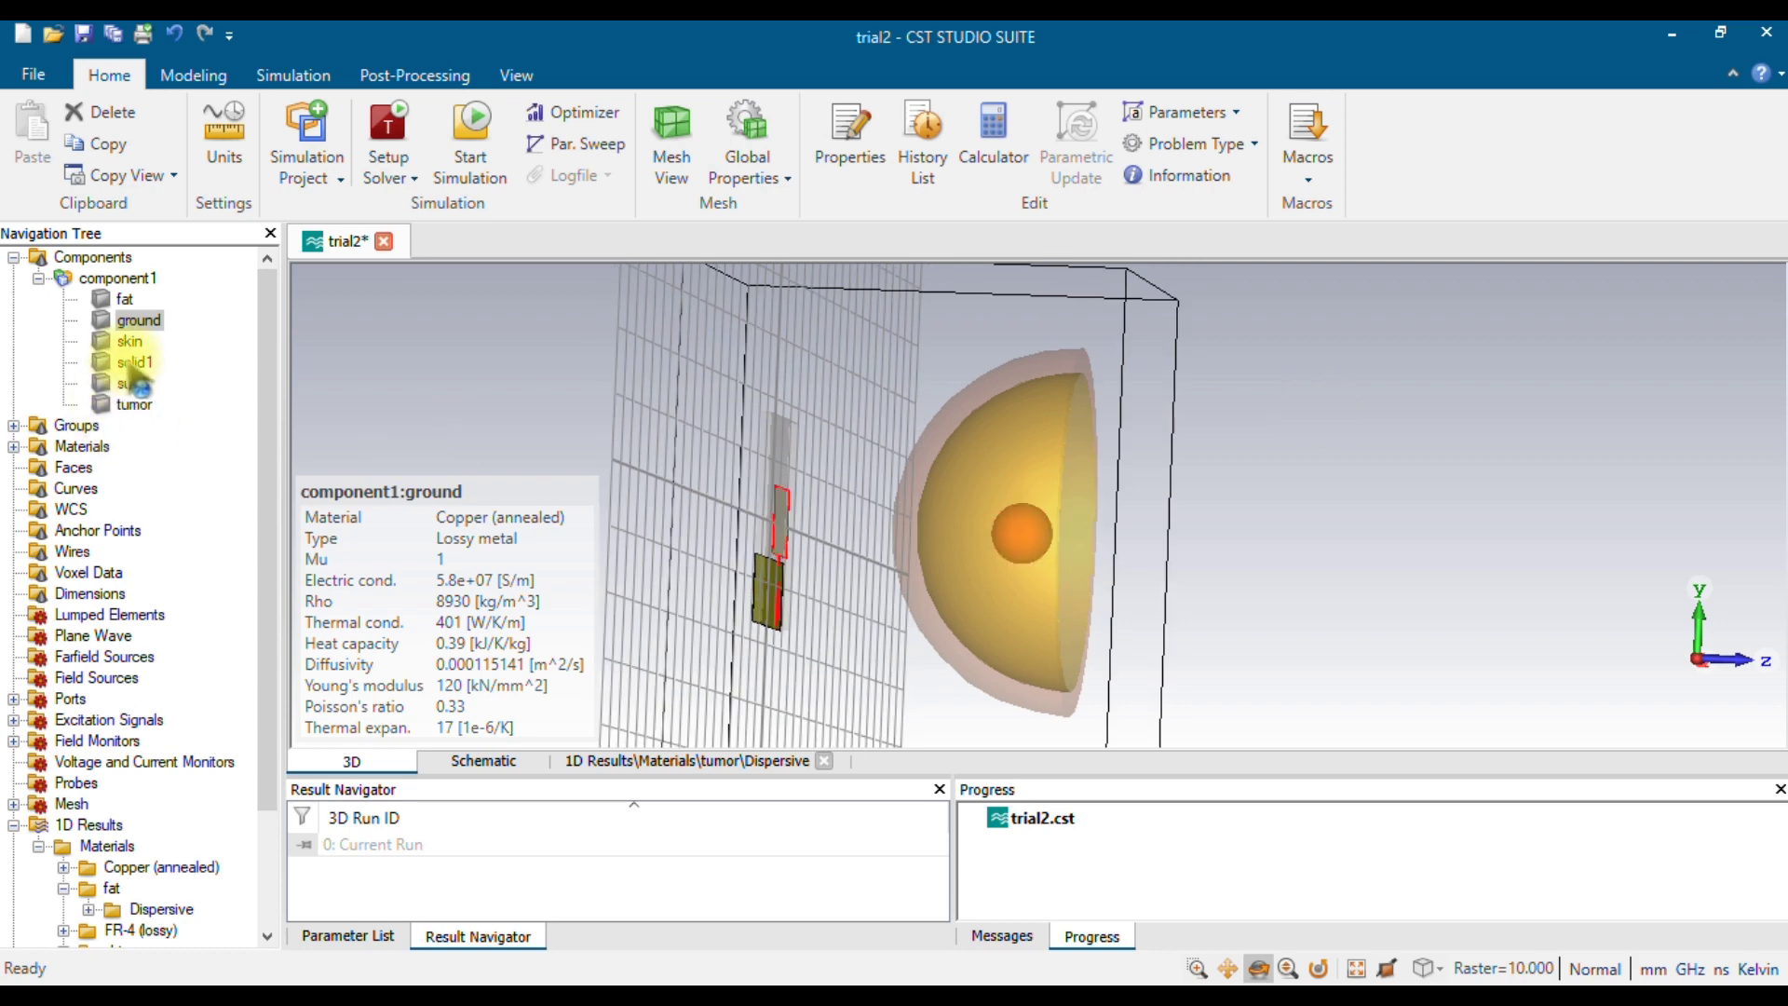
Inspect the tumor, skin and fat solids one by one to check their shapes and material properties.
{"action": "left_click", "coordinate": [135, 404]}
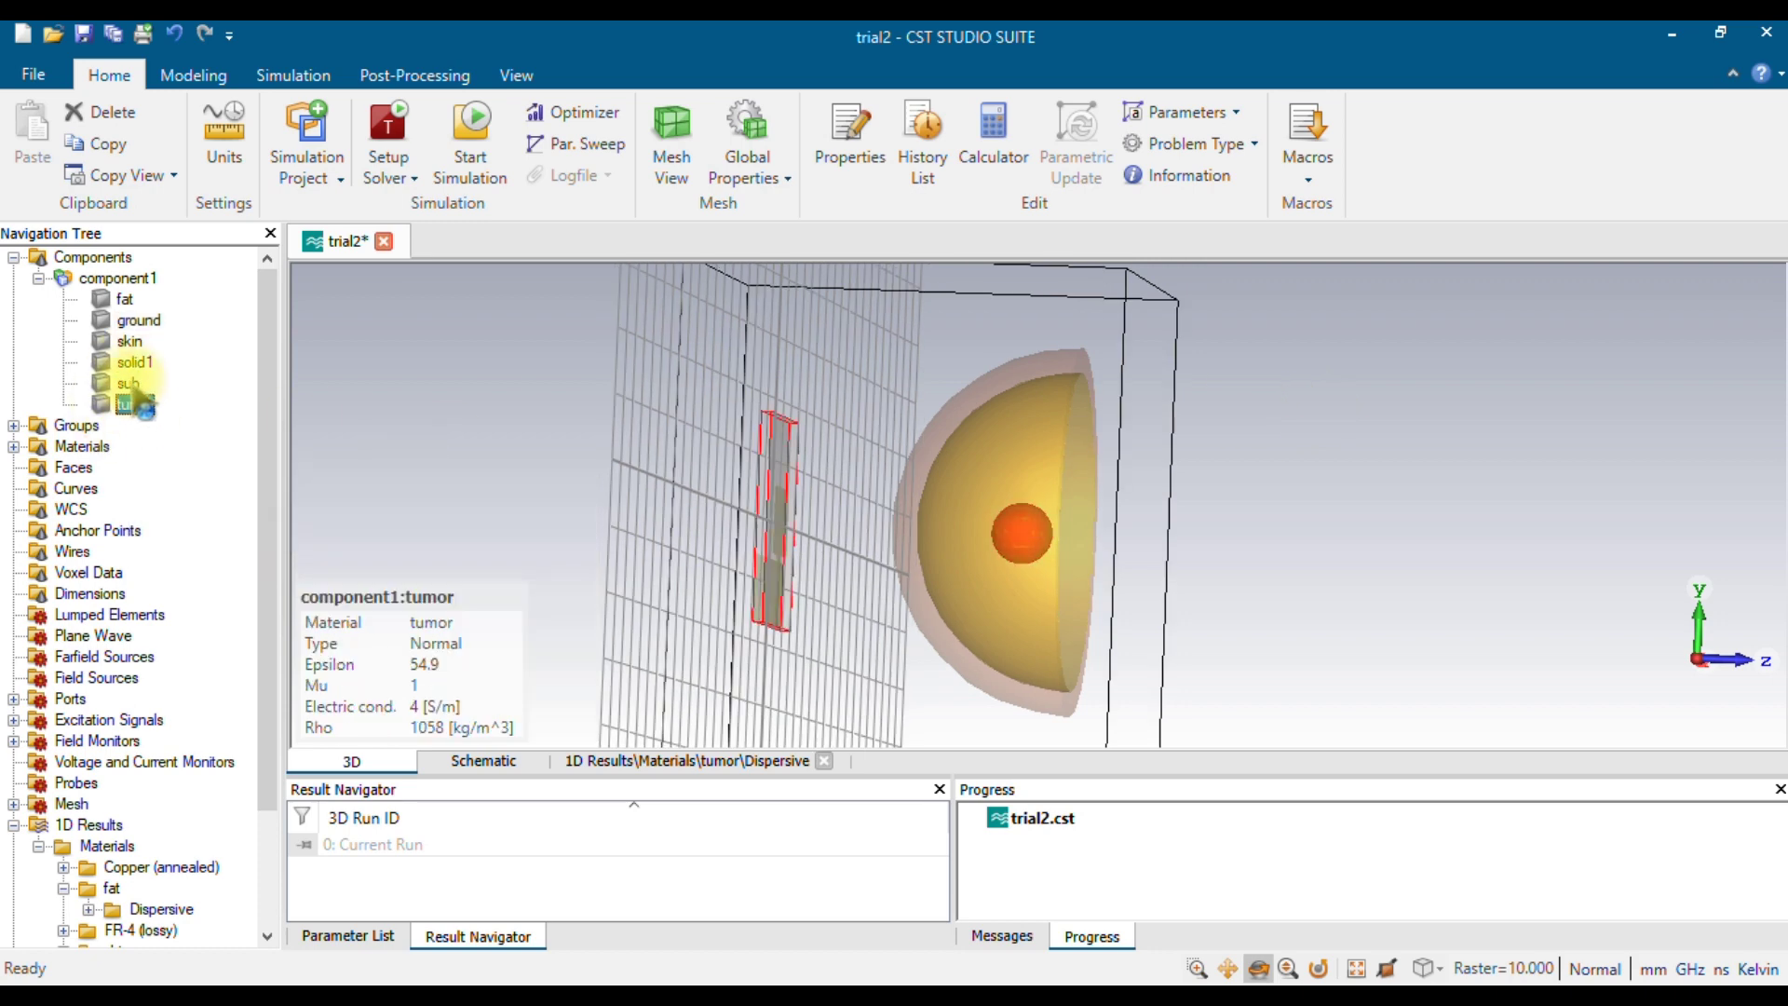
{"action": "left_click", "coordinate": [130, 343]}
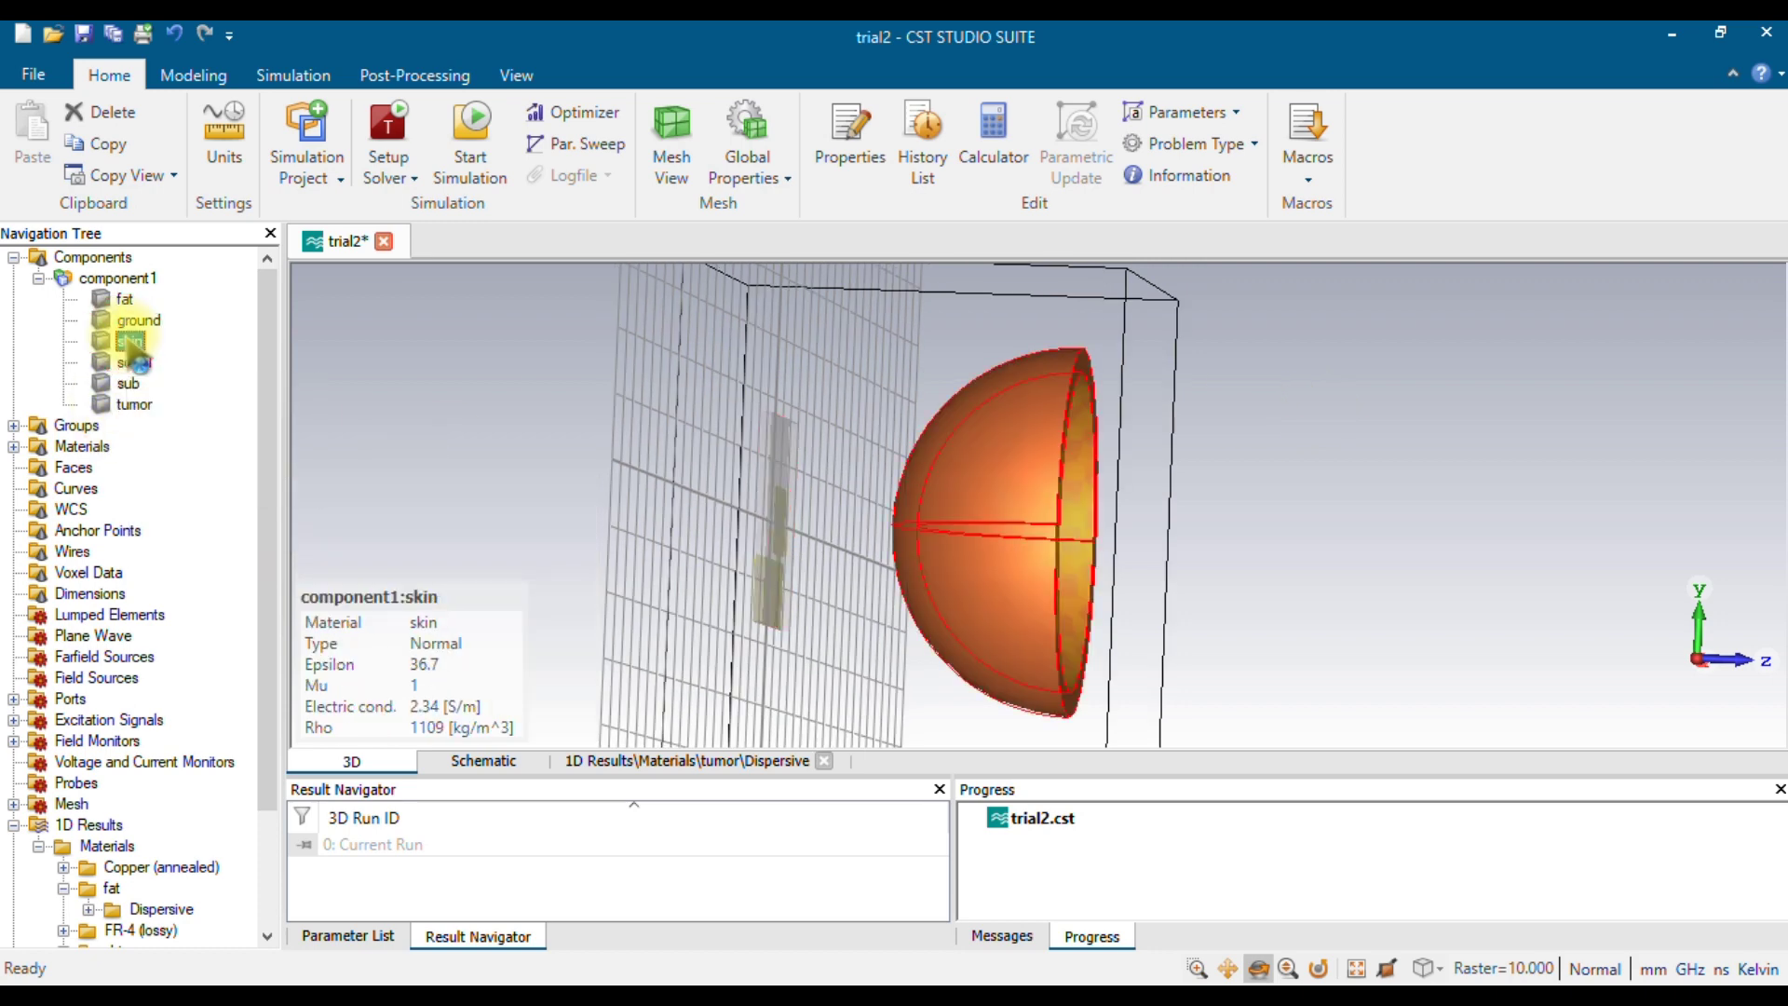
{"action": "left_click", "coordinate": [125, 299]}
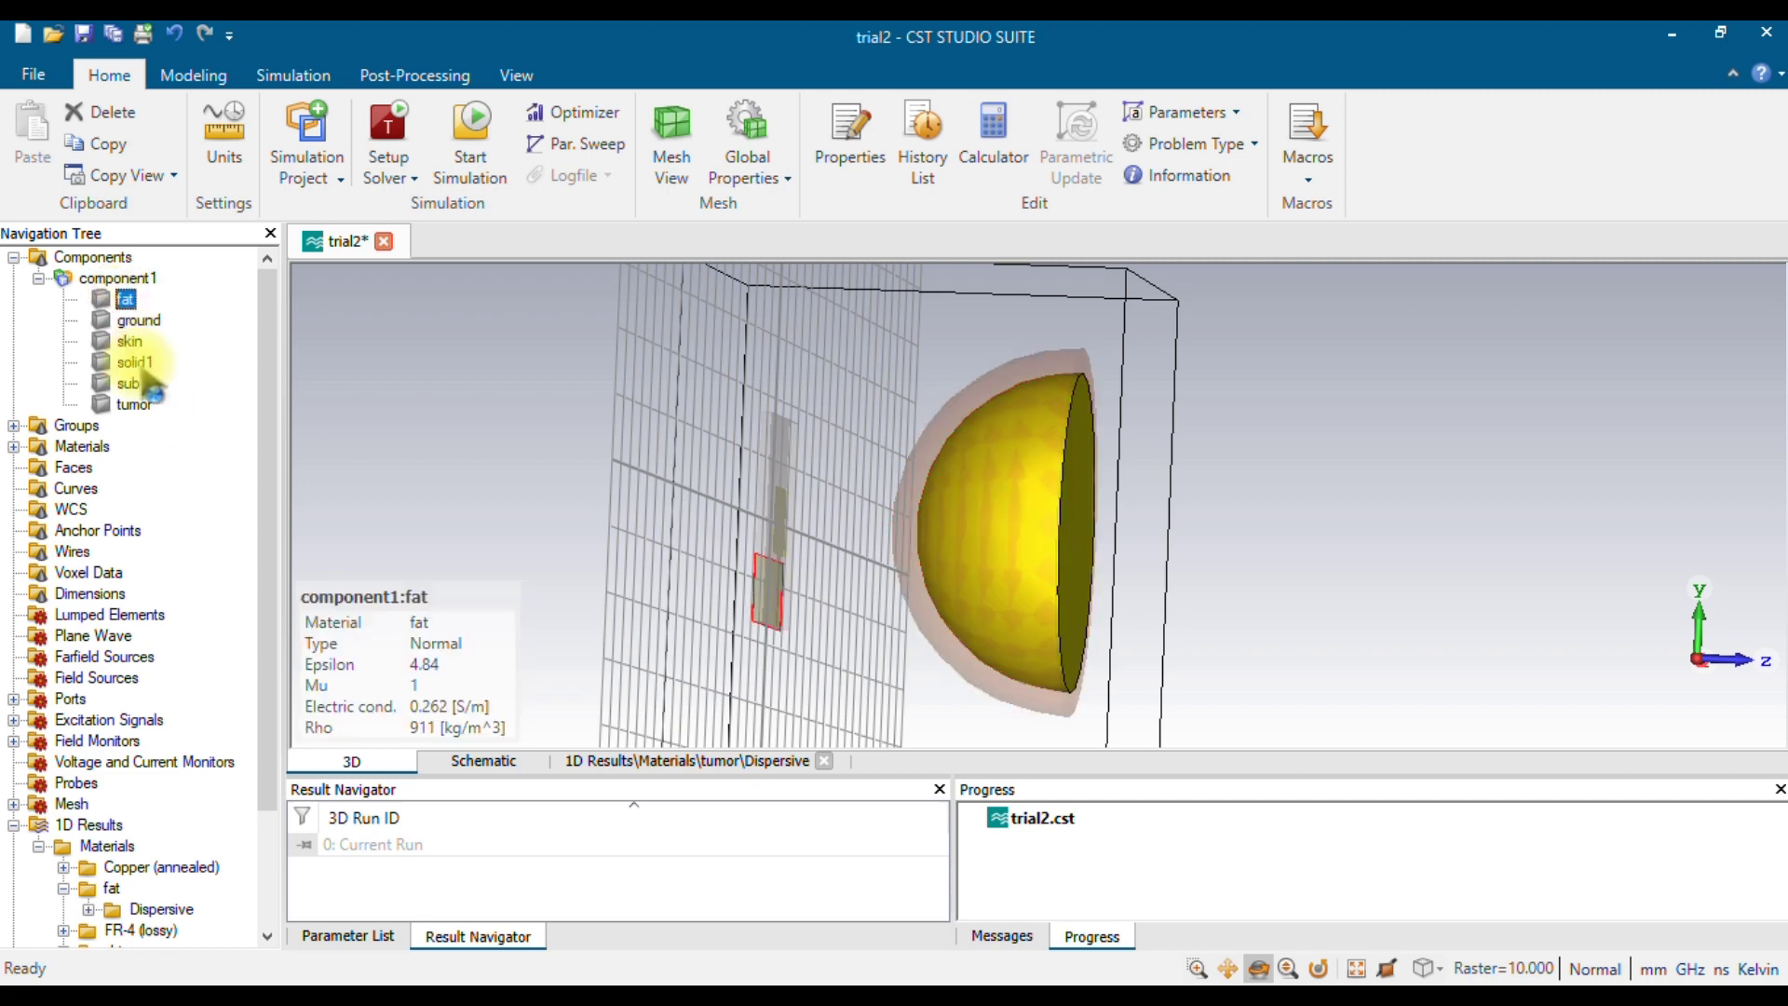
{"action": "left_click", "coordinate": [135, 404]}
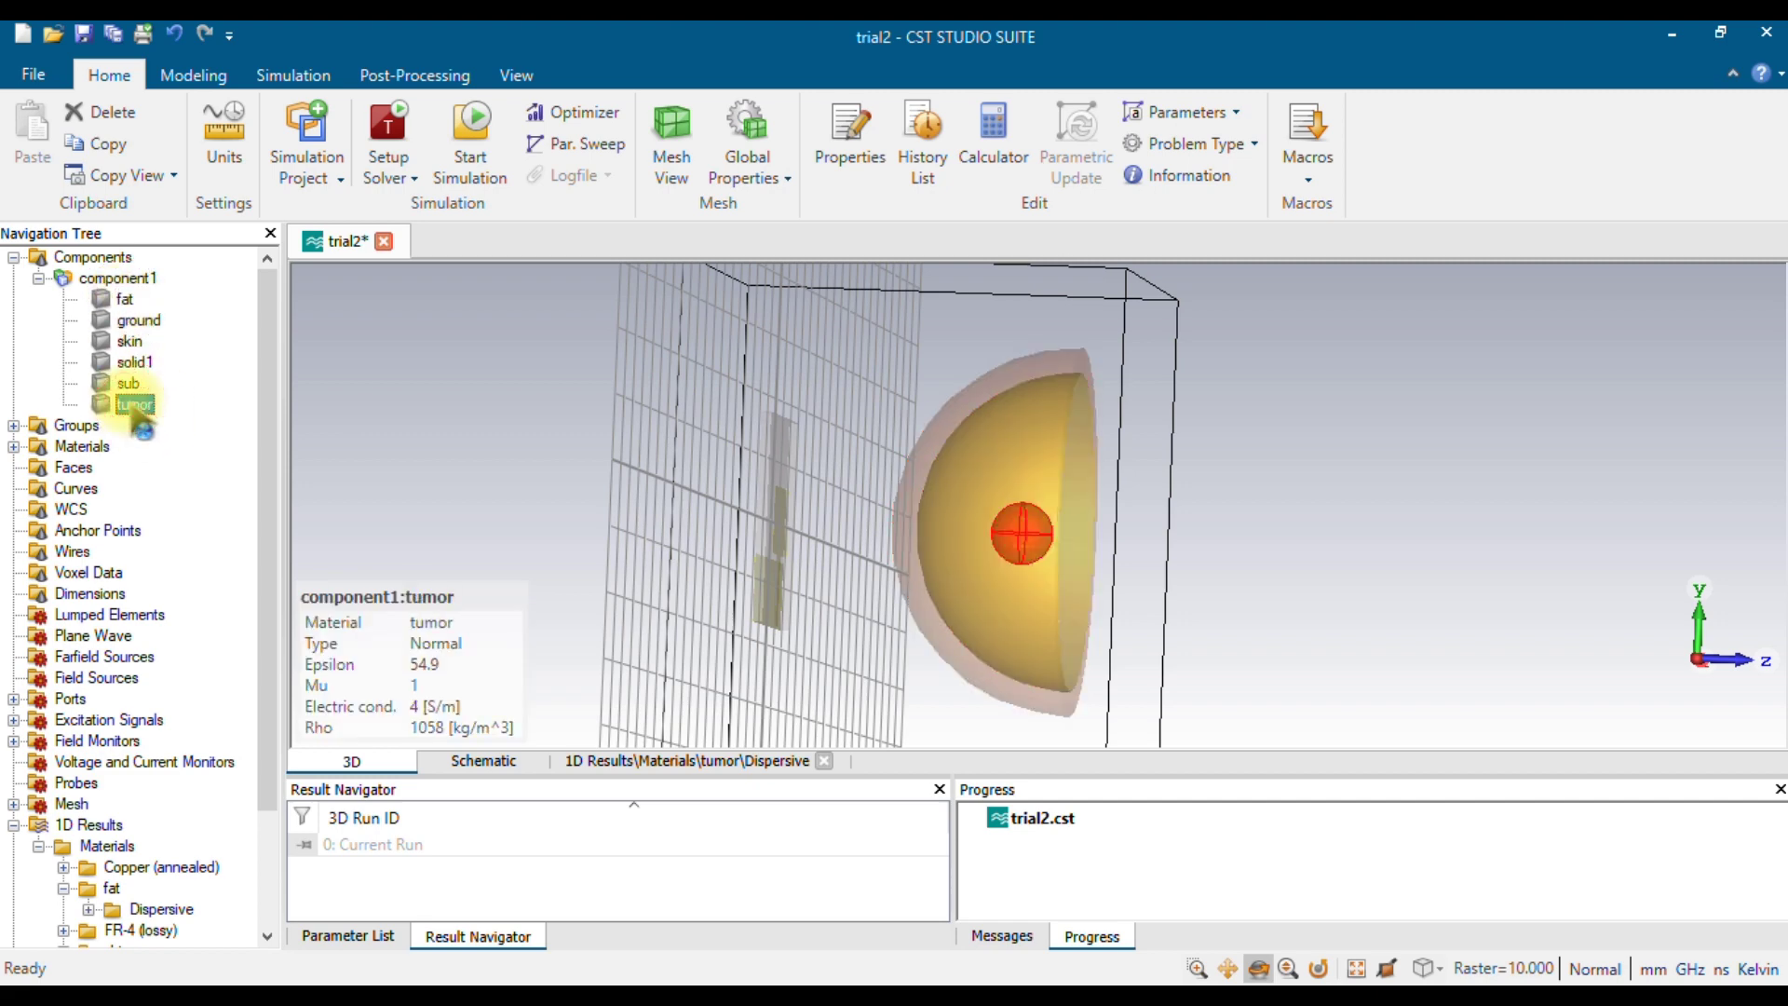